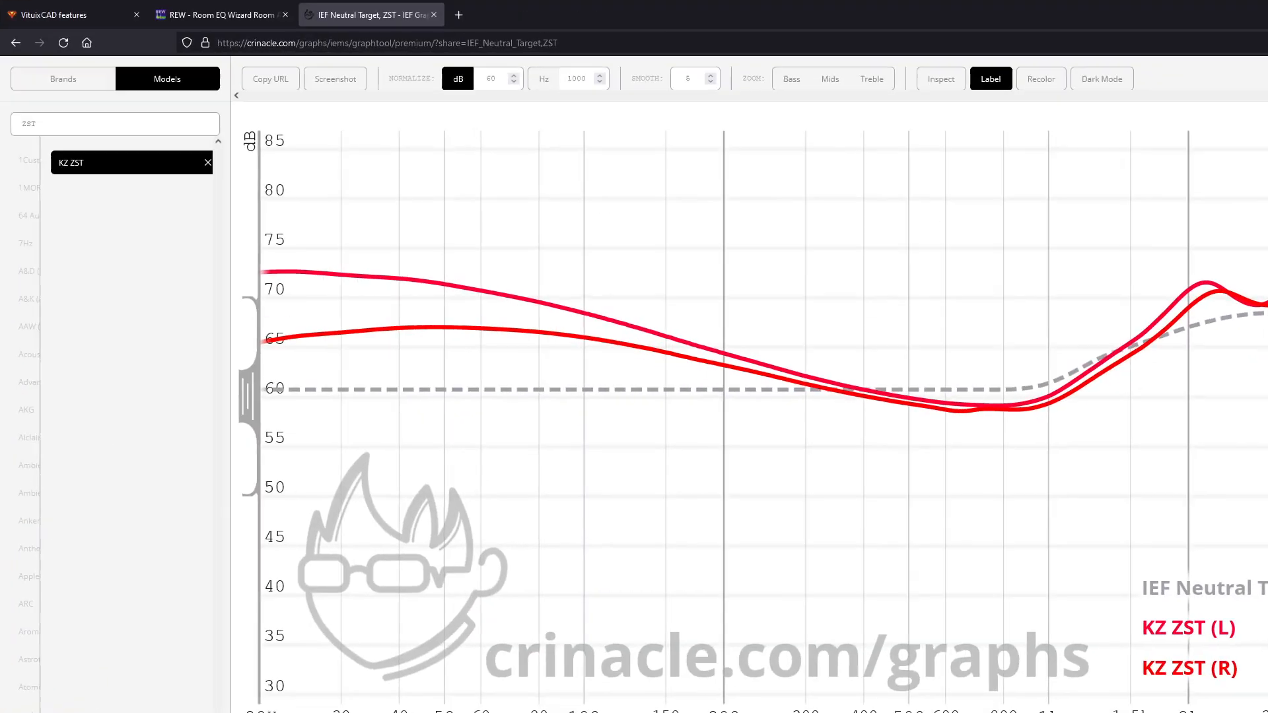
Step: View the VituixCAD features page and the REW home page with its downloads
click(78, 23)
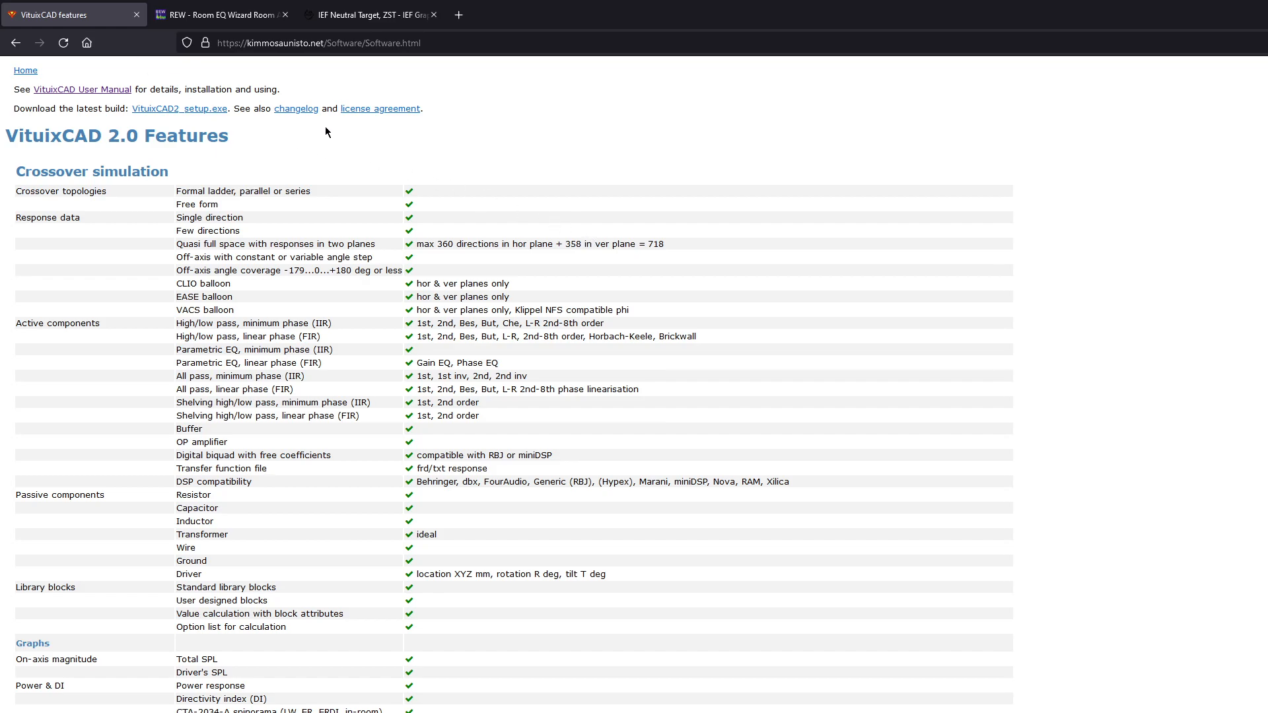
click(206, 24)
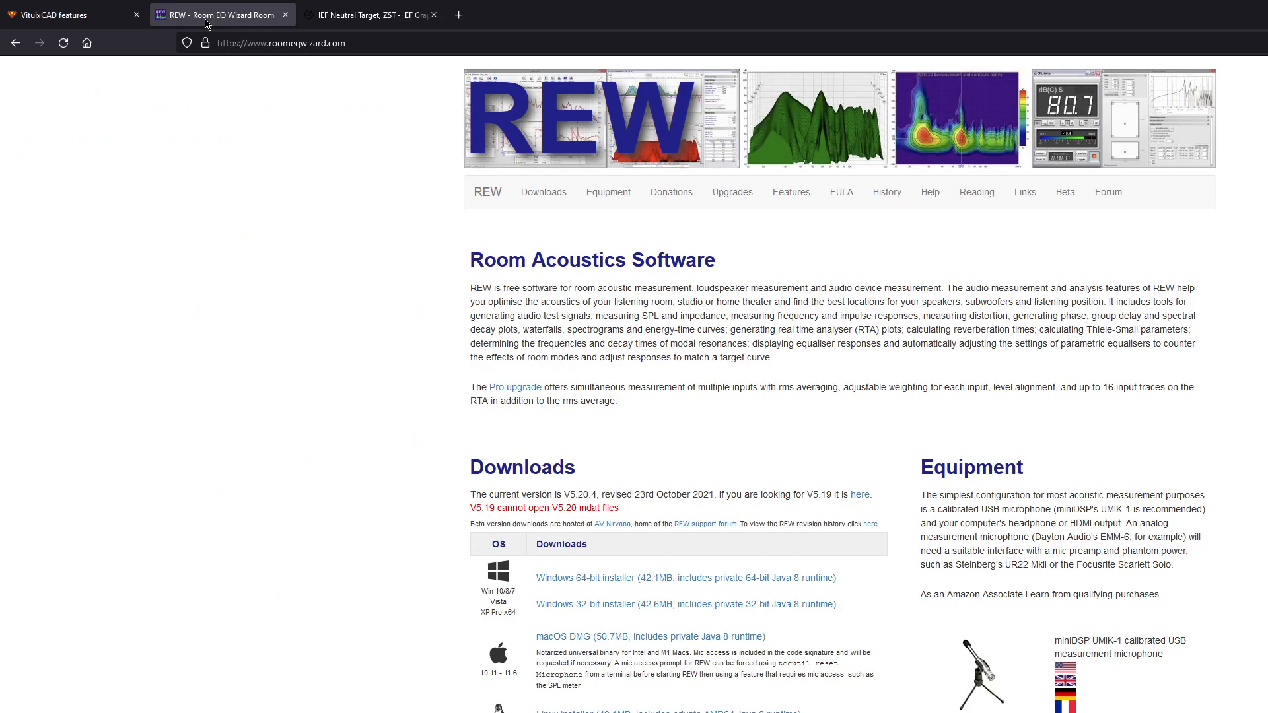
click(105, 20)
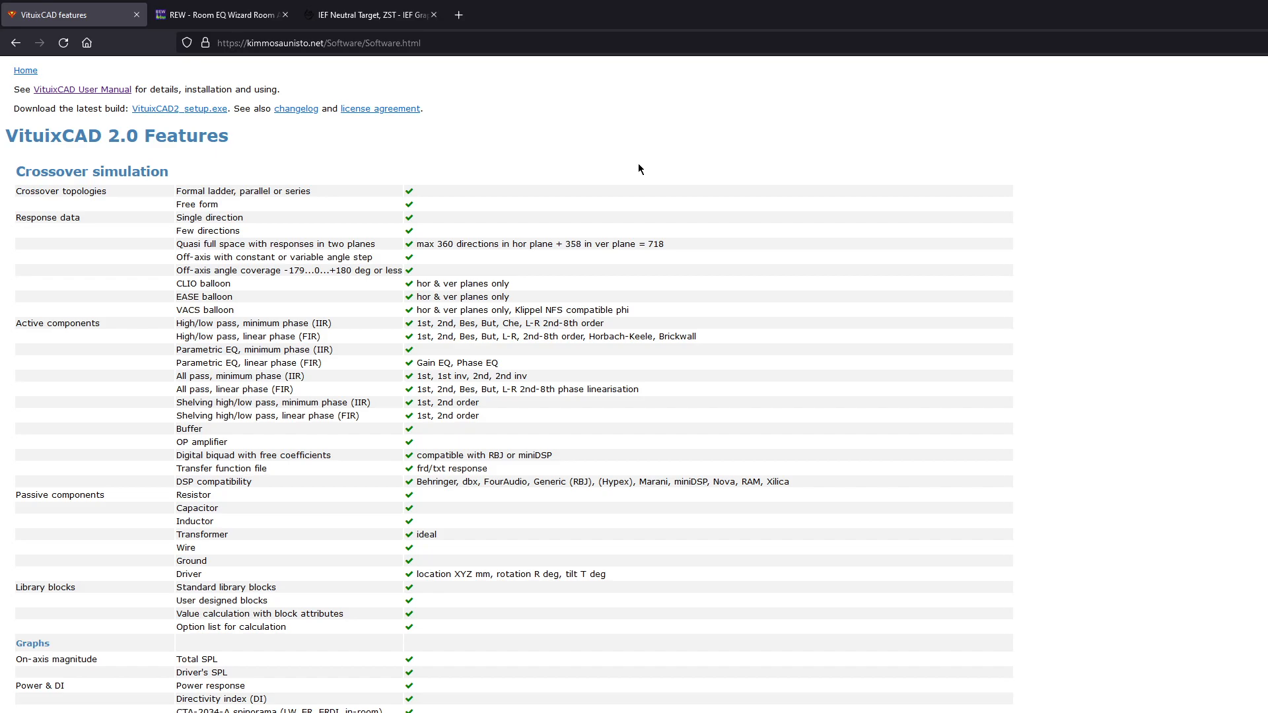
Step: Remove the IEF Neutral Target curve from the KZ ZST graph and save a screenshot of the graph as a PNG file
click(381, 20)
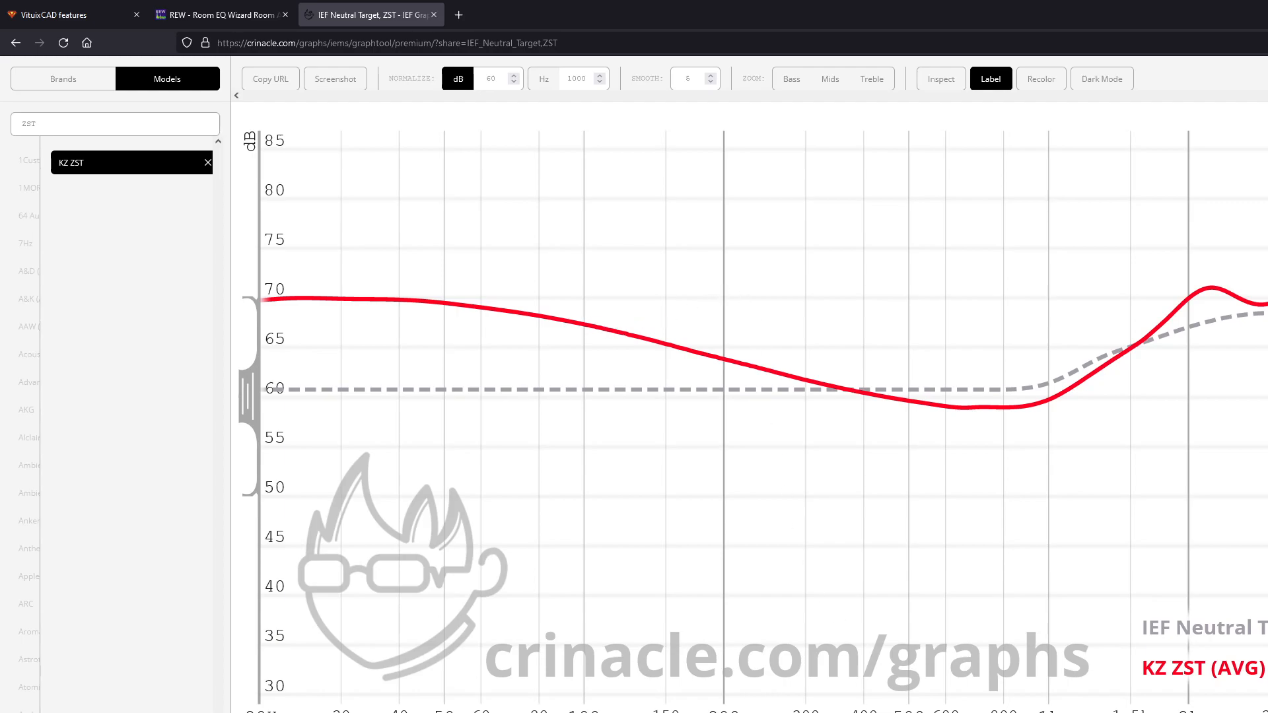
click(1266, 671)
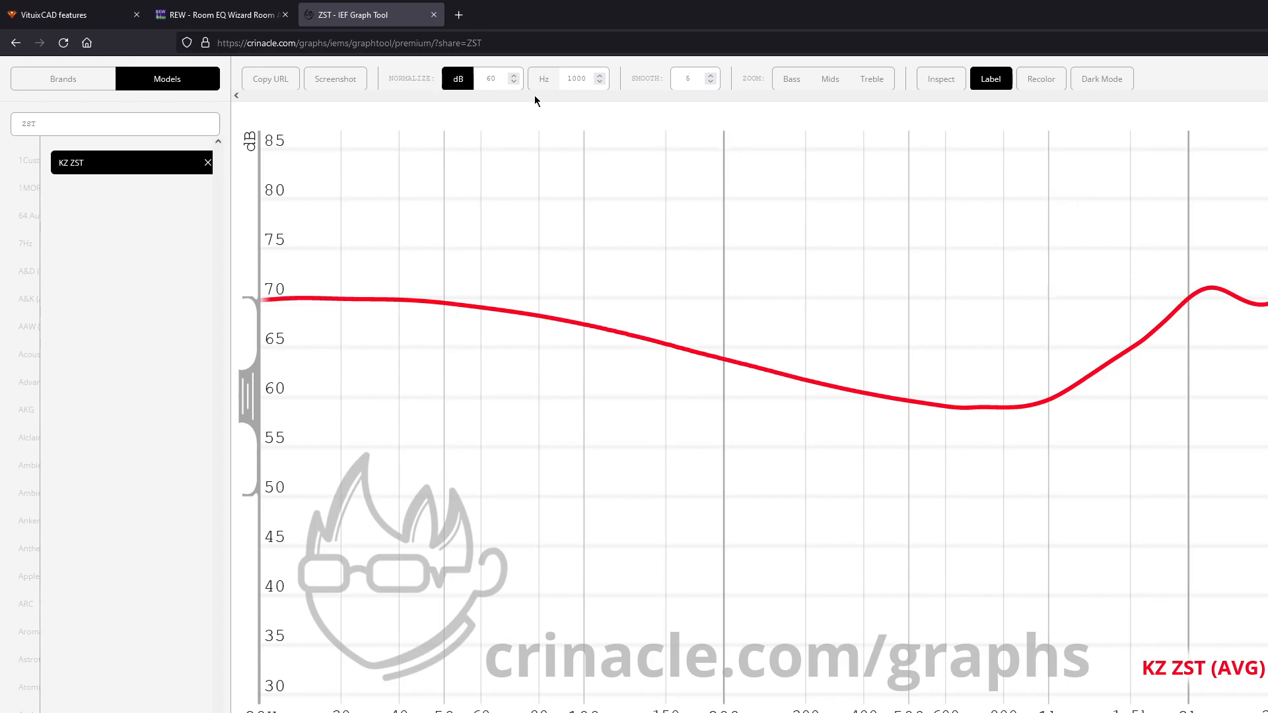
click(346, 81)
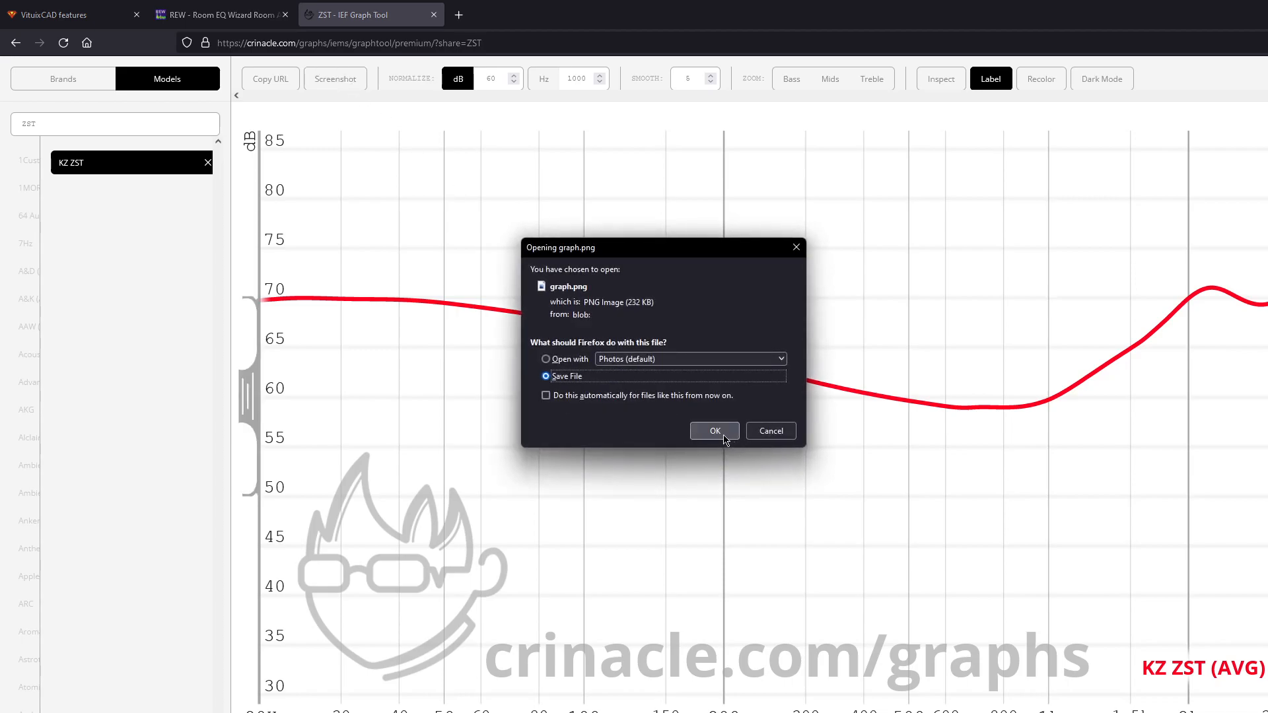
click(725, 437)
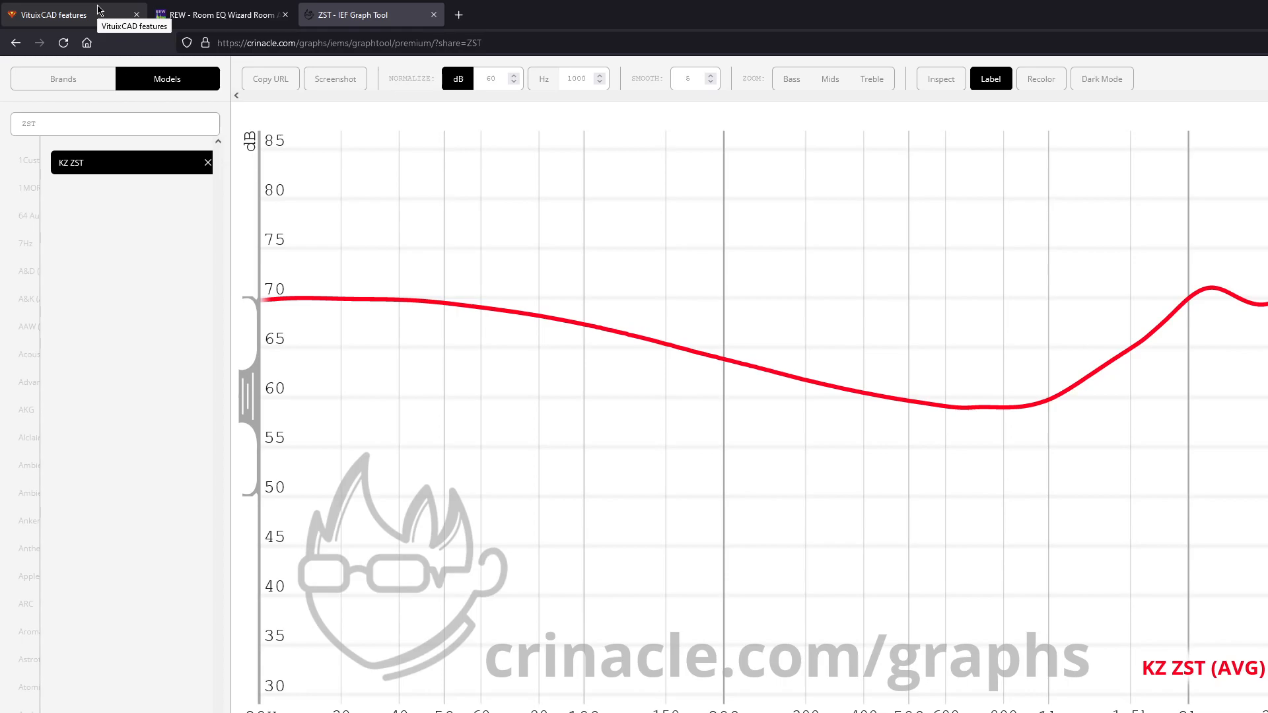
Step: Launch VituixCAD2 and decline the update to version 2.0.81.0
key(super)
text(vituixCAD2)
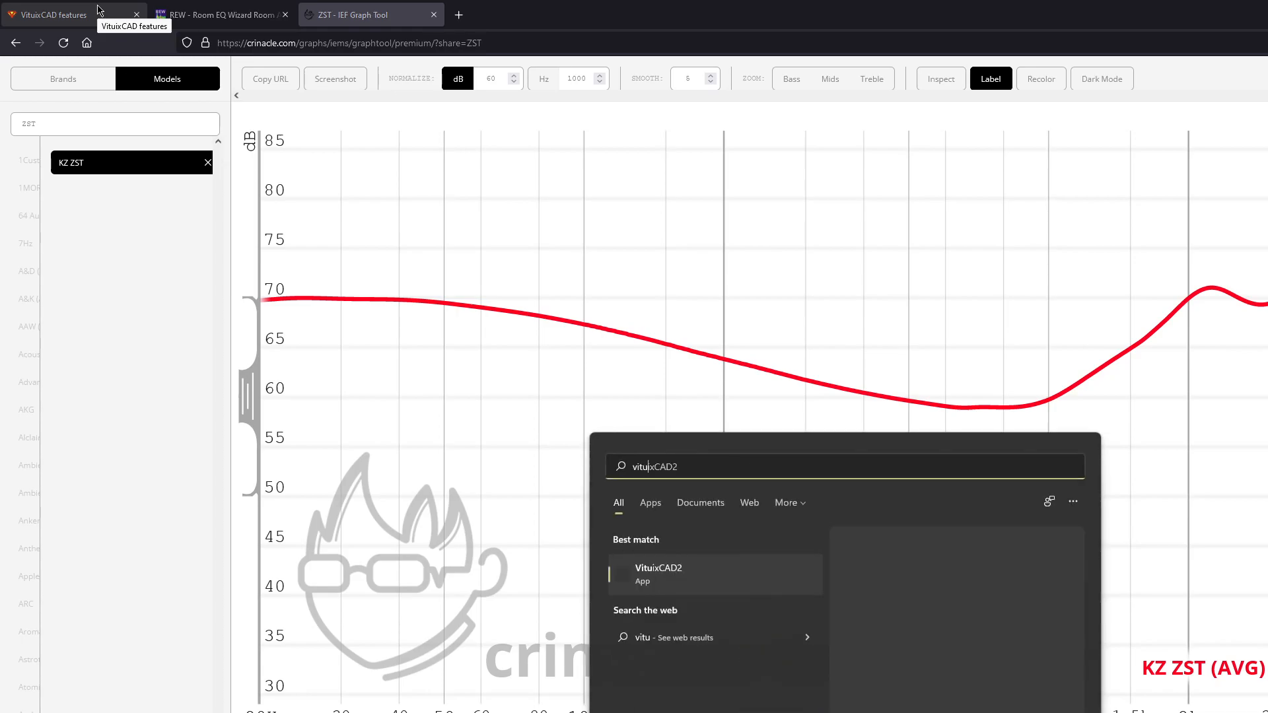
key(Return)
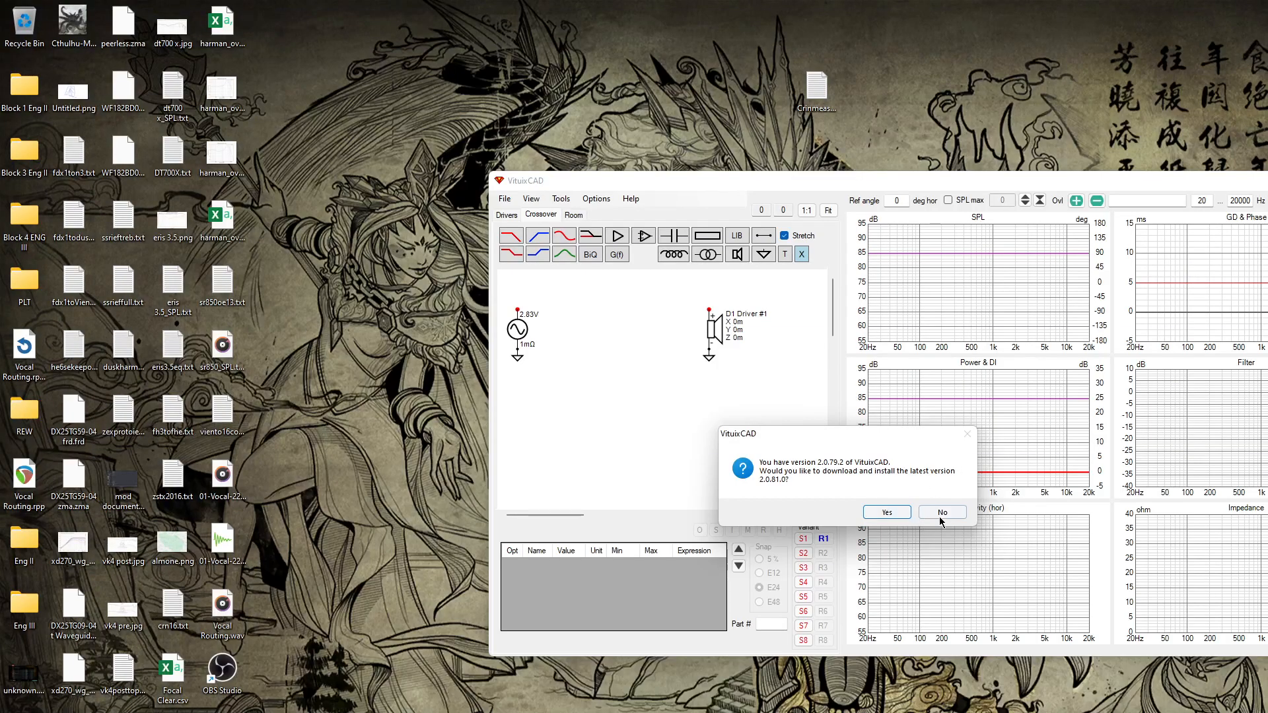
click(942, 512)
Step: Load graph(10).png from the Downloads folder into the SPL Trace tool, scaling the image to fit the screen
click(504, 198)
mouse_move(560, 200)
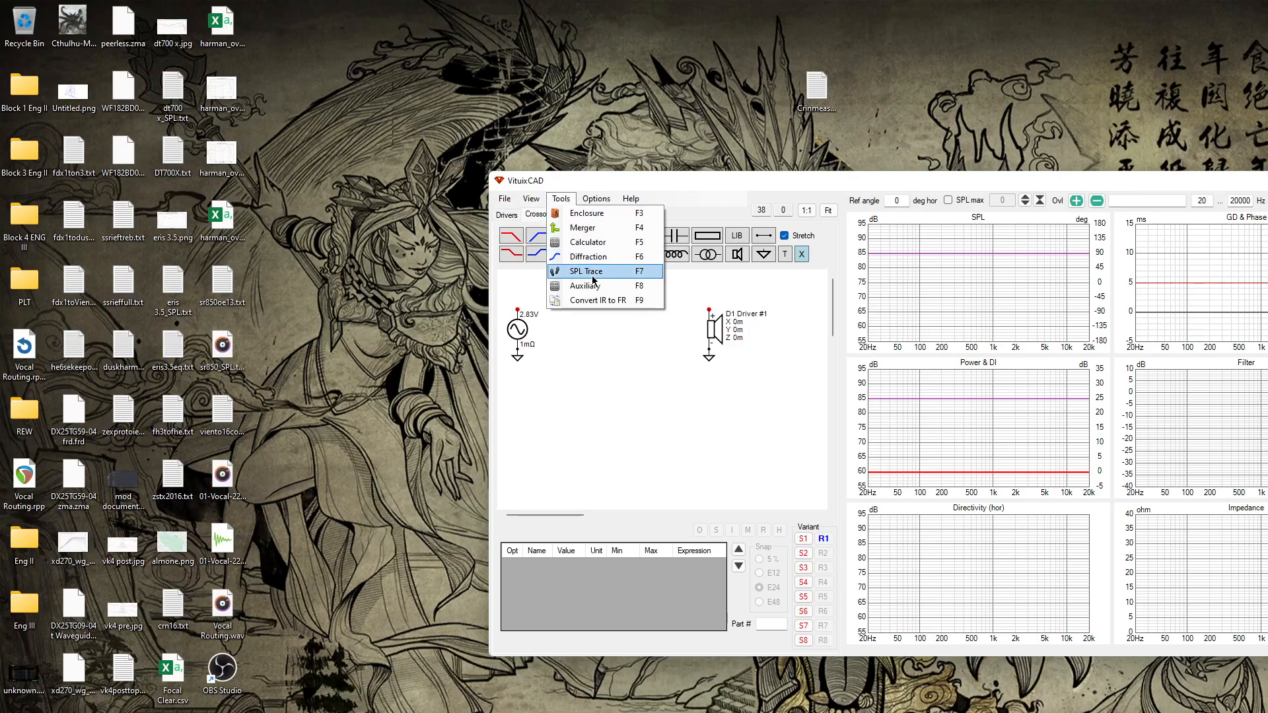
click(569, 271)
click(504, 189)
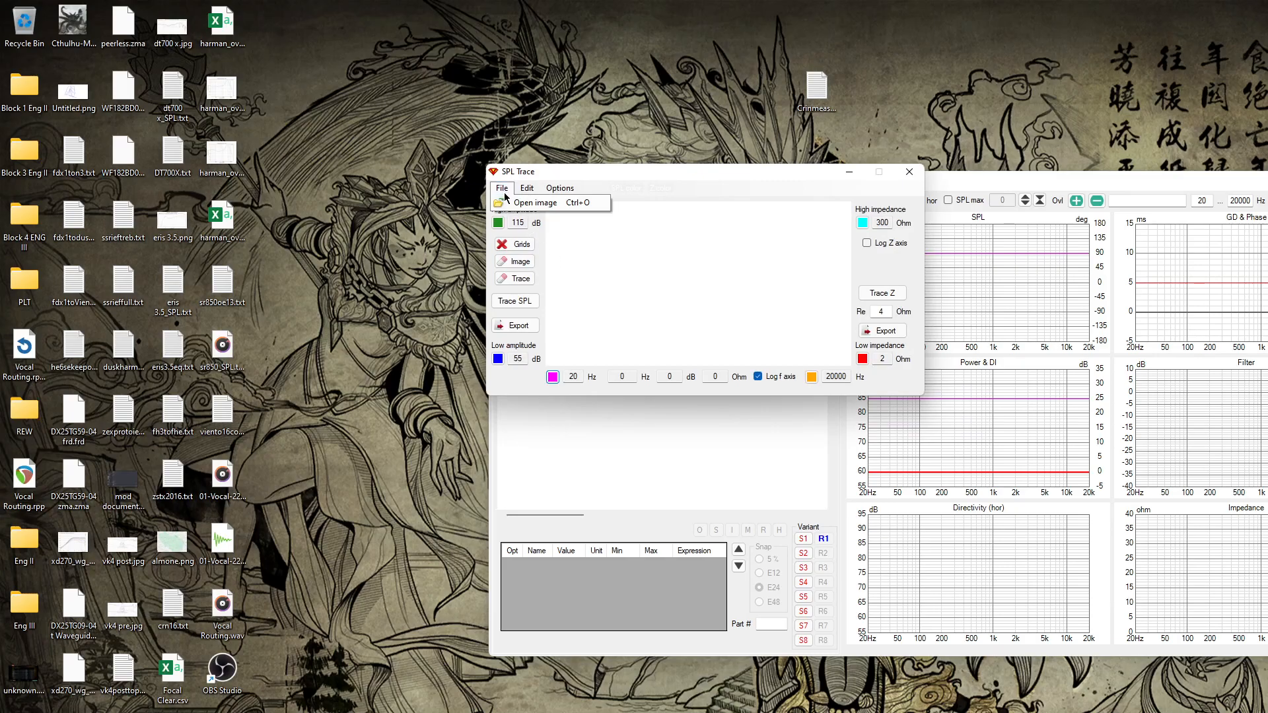
click(518, 200)
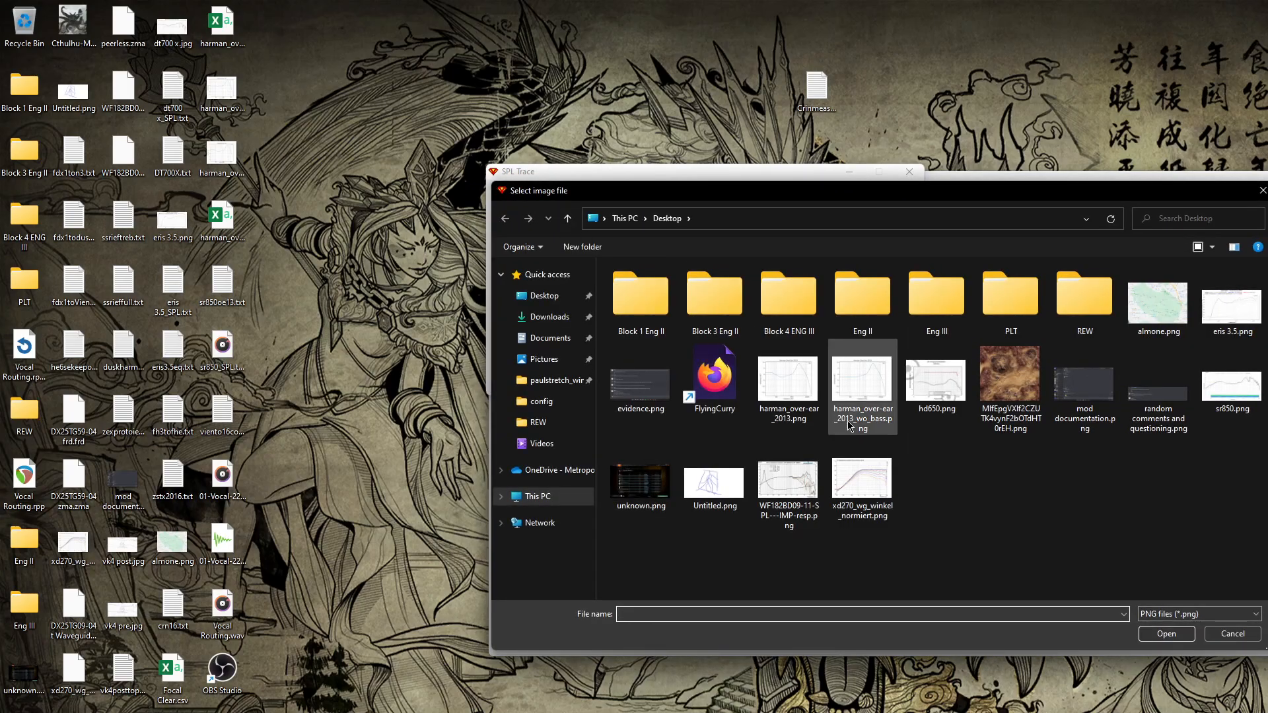
click(553, 318)
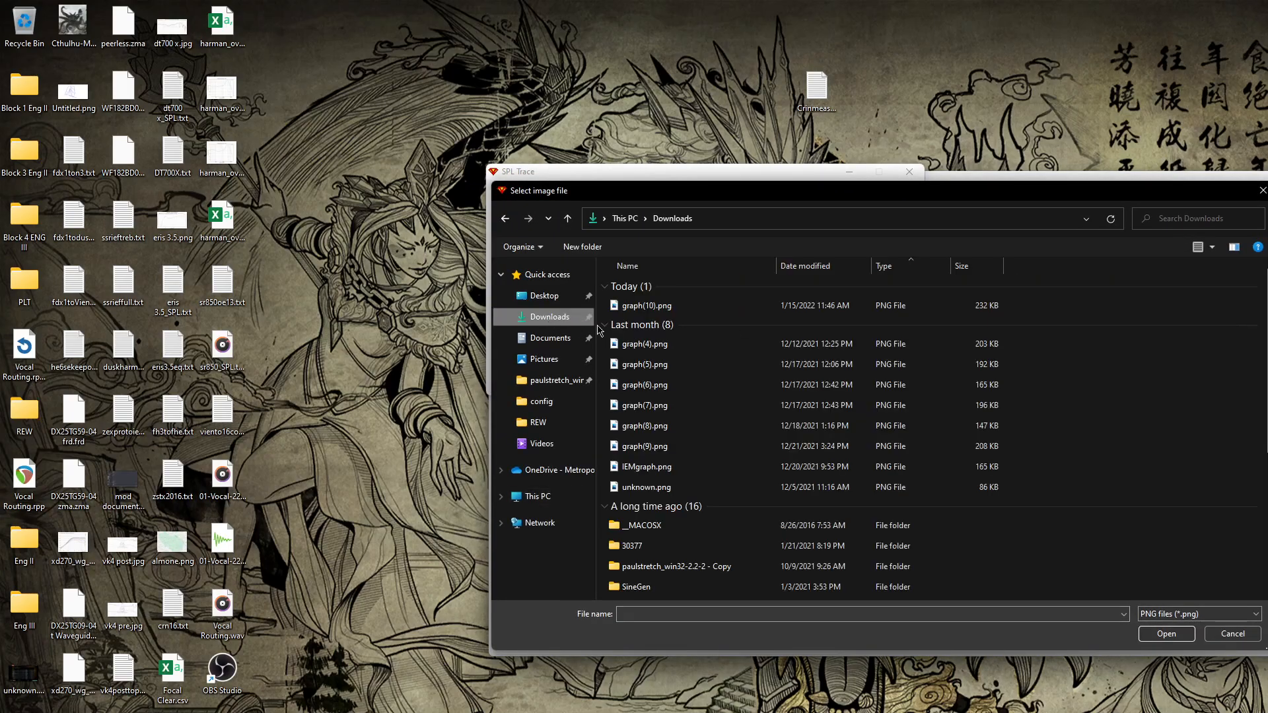
click(727, 306)
click(1193, 633)
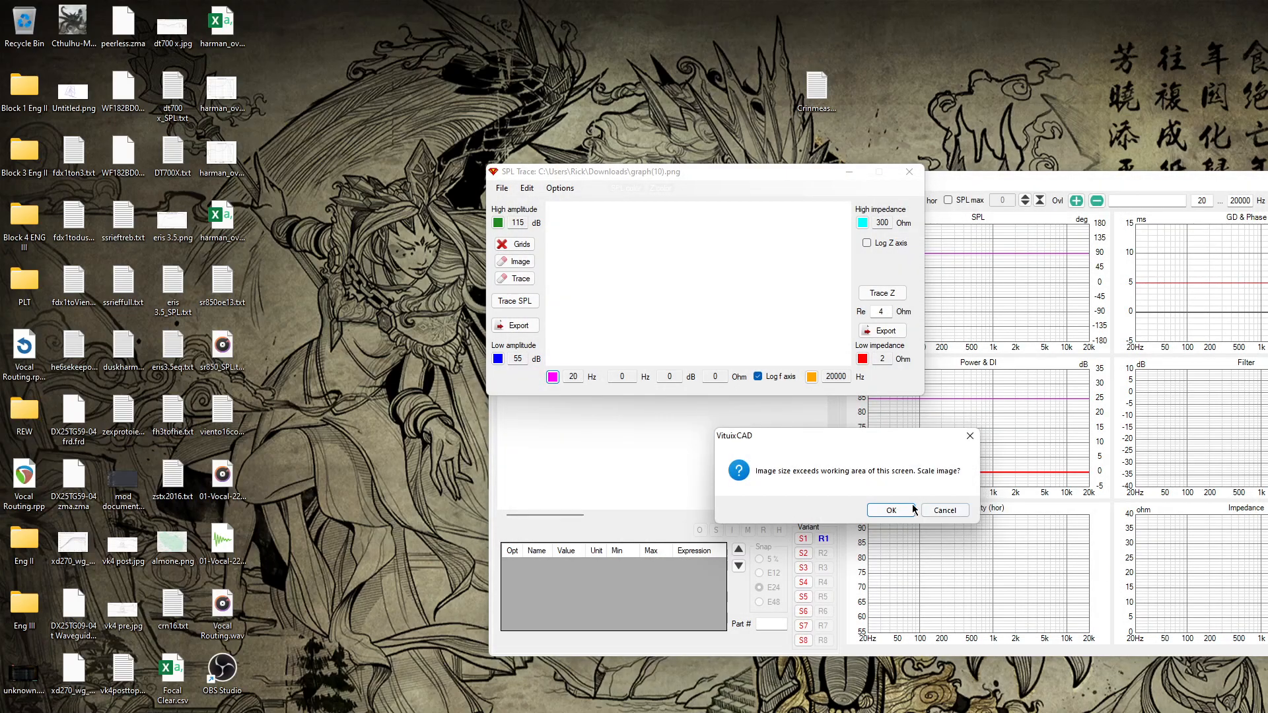
click(893, 510)
mouse_move(964, 4)
mouse_down()
mouse_move(973, 45)
mouse_move(958, 51)
mouse_up()
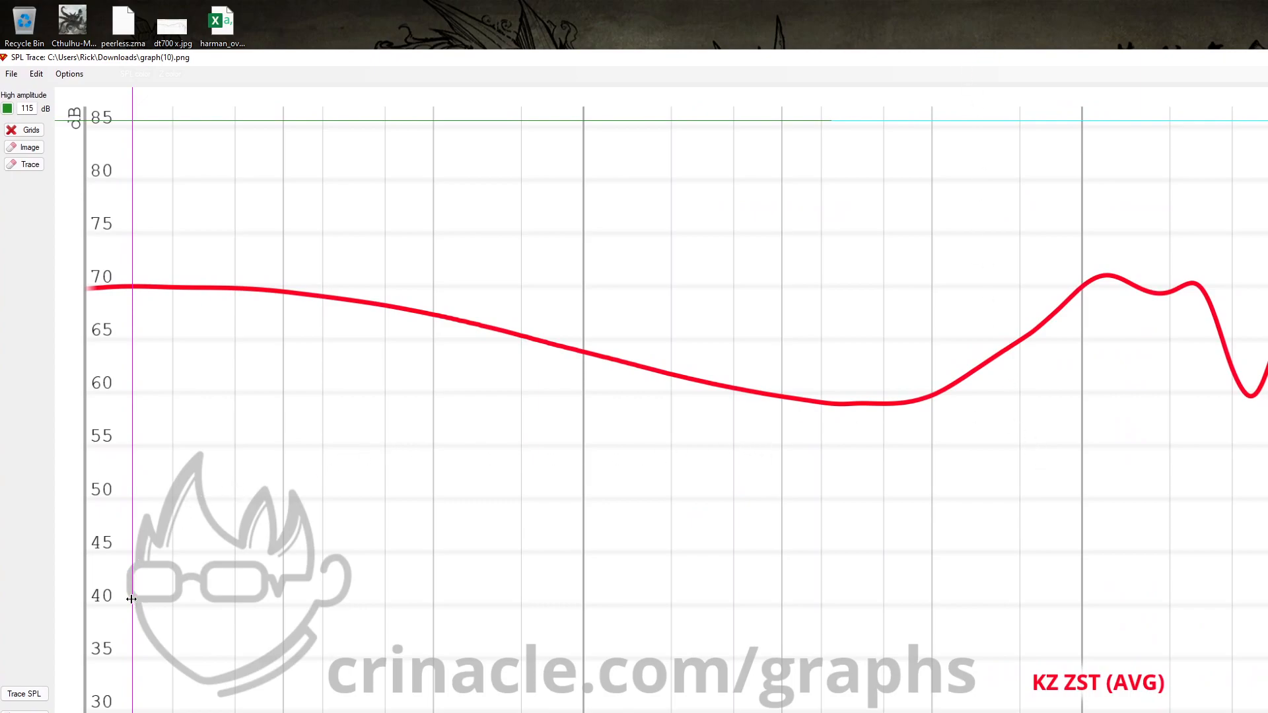
Step: Align the low-frequency guide with the plot's starting axis, and the high and low amplitude guides with the 85 dB and 30 dB gridlines
drag(133, 621, 85, 620)
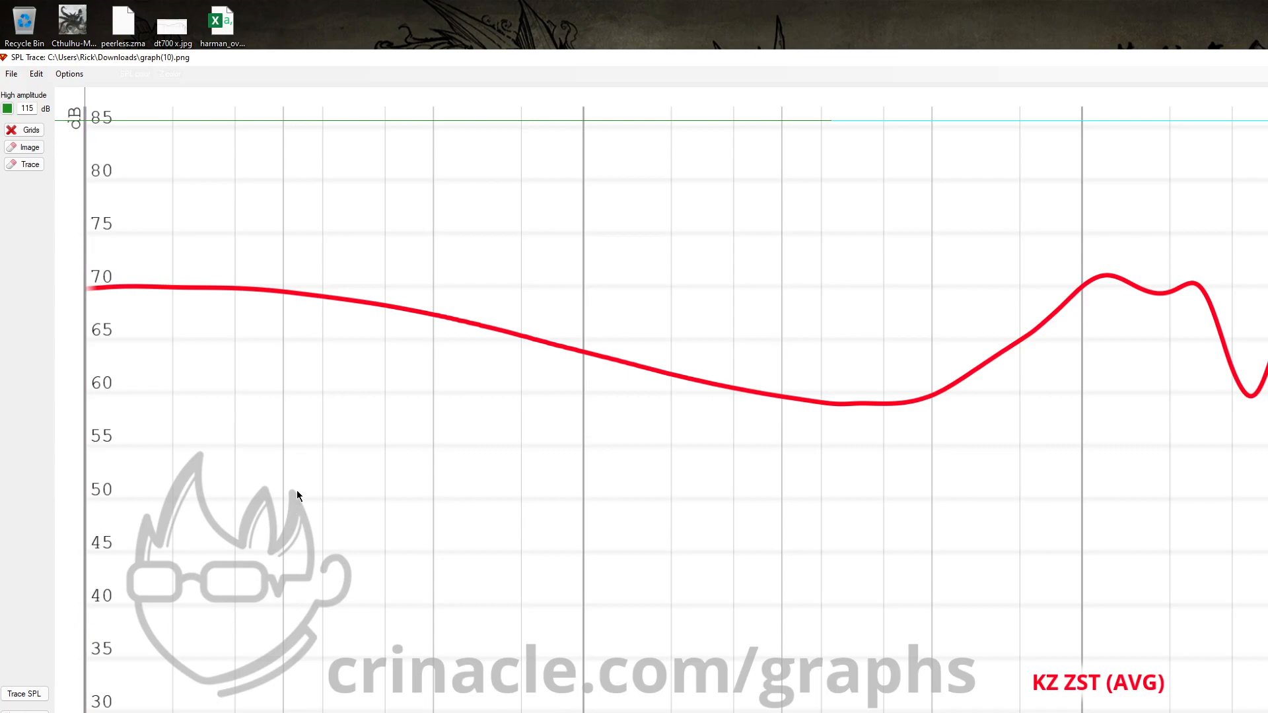
drag(297, 121, 299, 127)
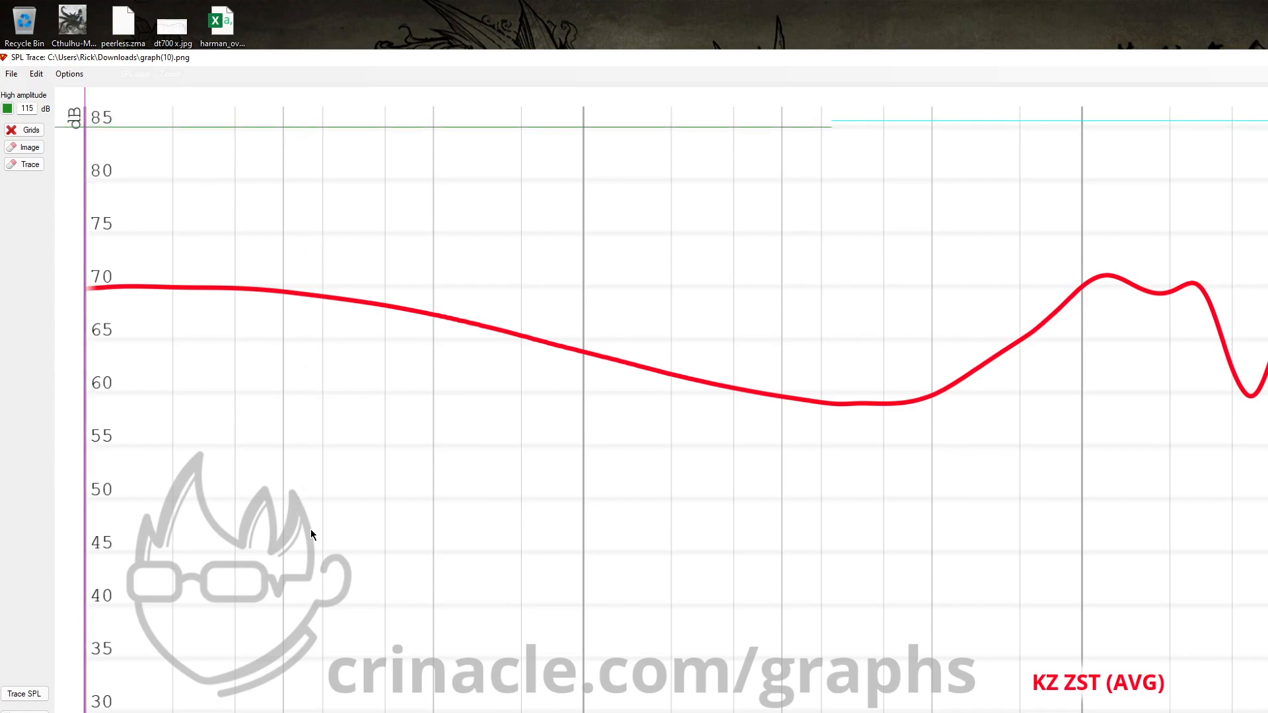
click(313, 710)
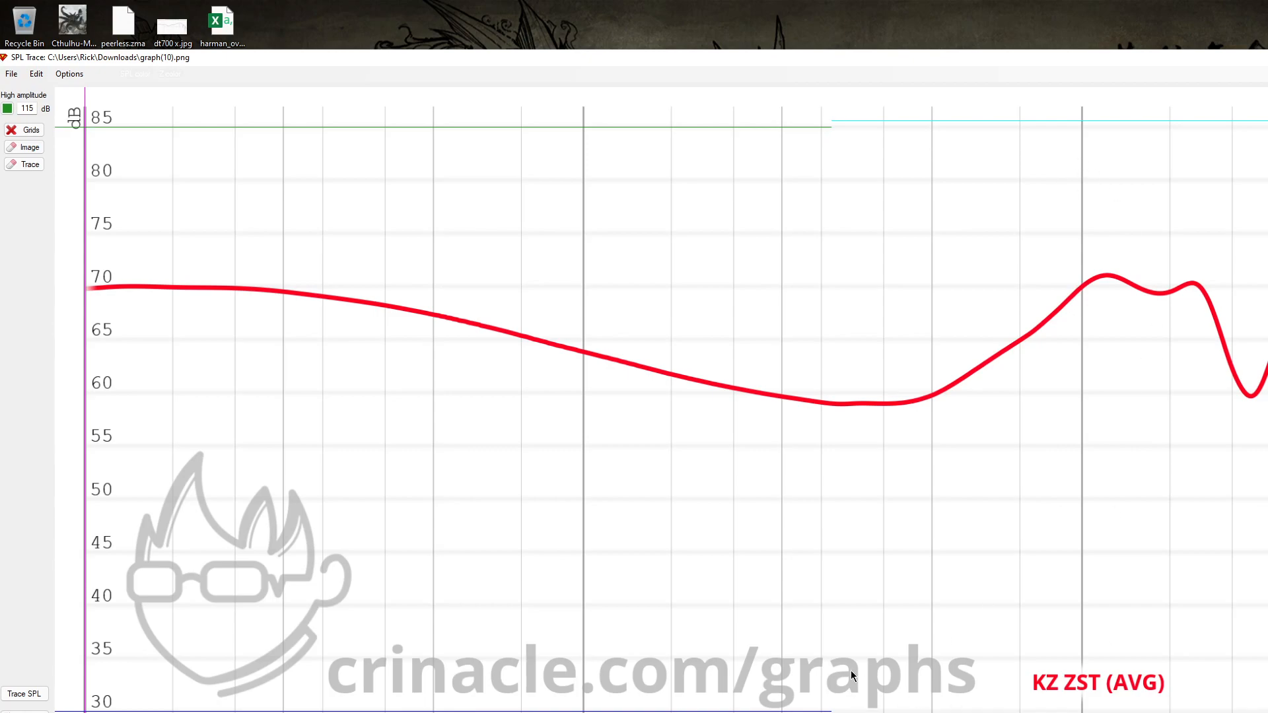
Step: Set the high amplitude to 85 dB and open the low amplitude value for editing
double_click(31, 107)
text(85)
click(26, 712)
Step: Invert the colors of the loaded graph image
click(36, 75)
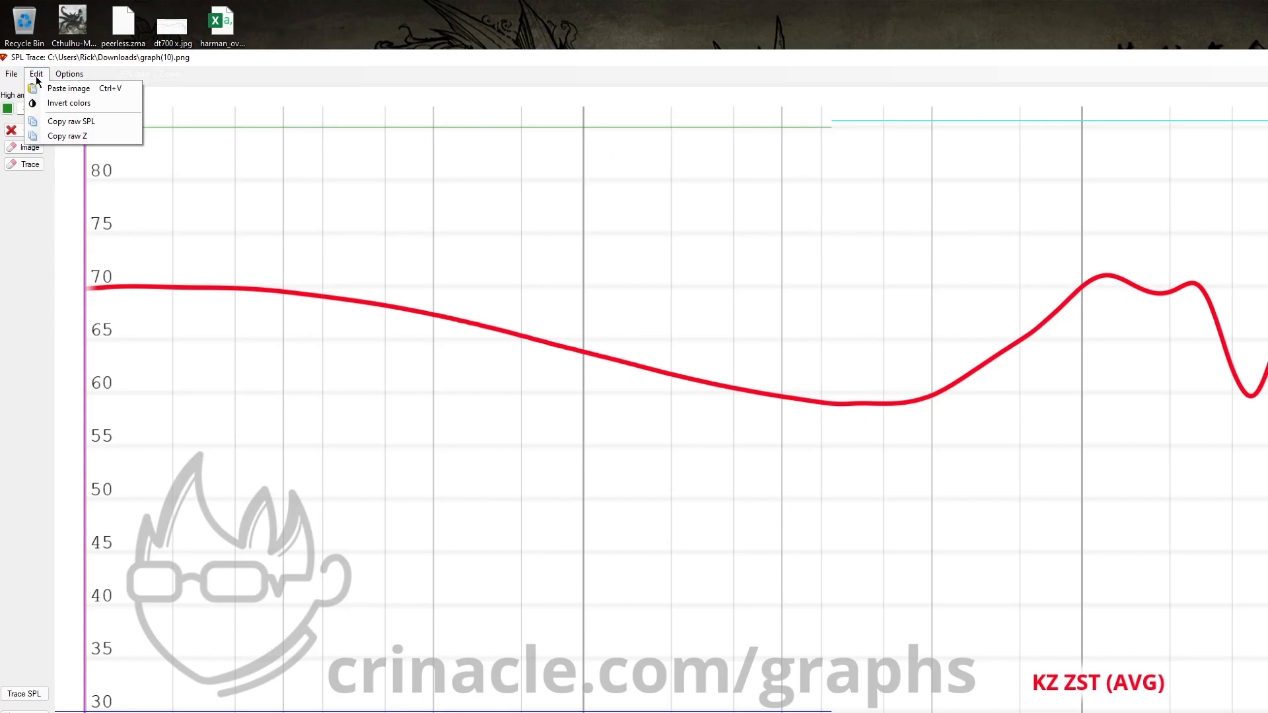
click(52, 101)
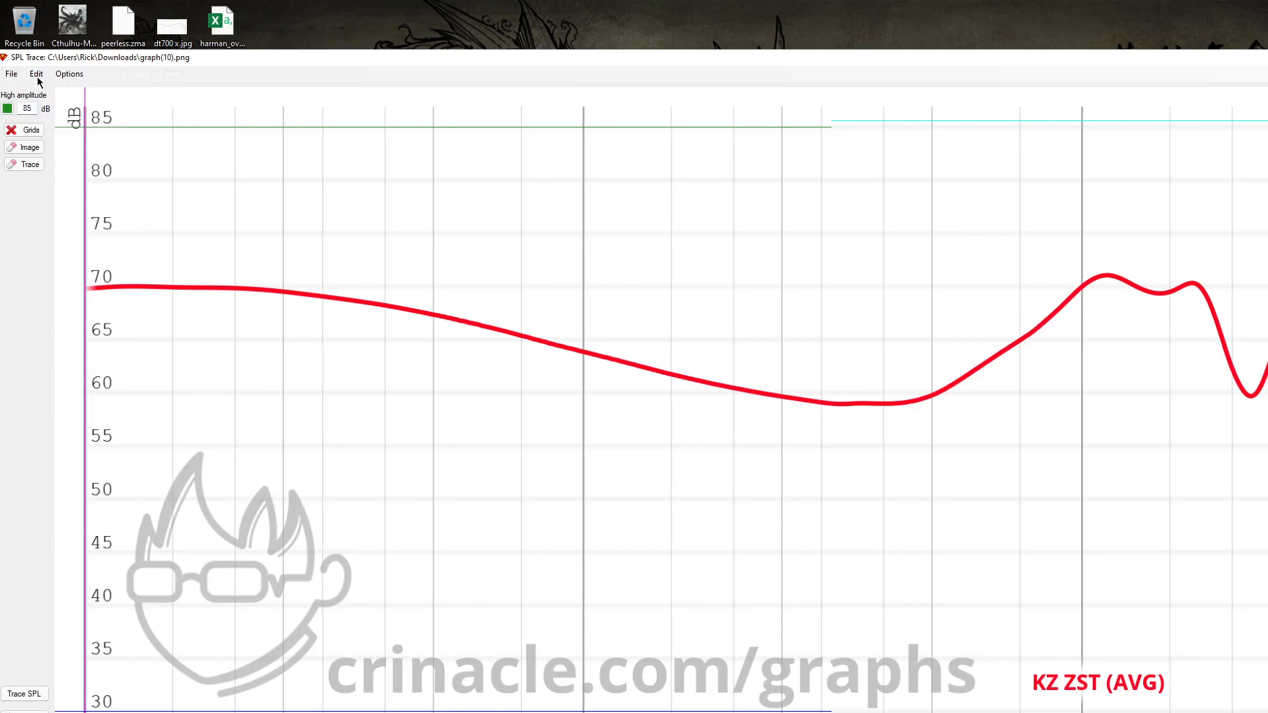
click(38, 78)
click(30, 359)
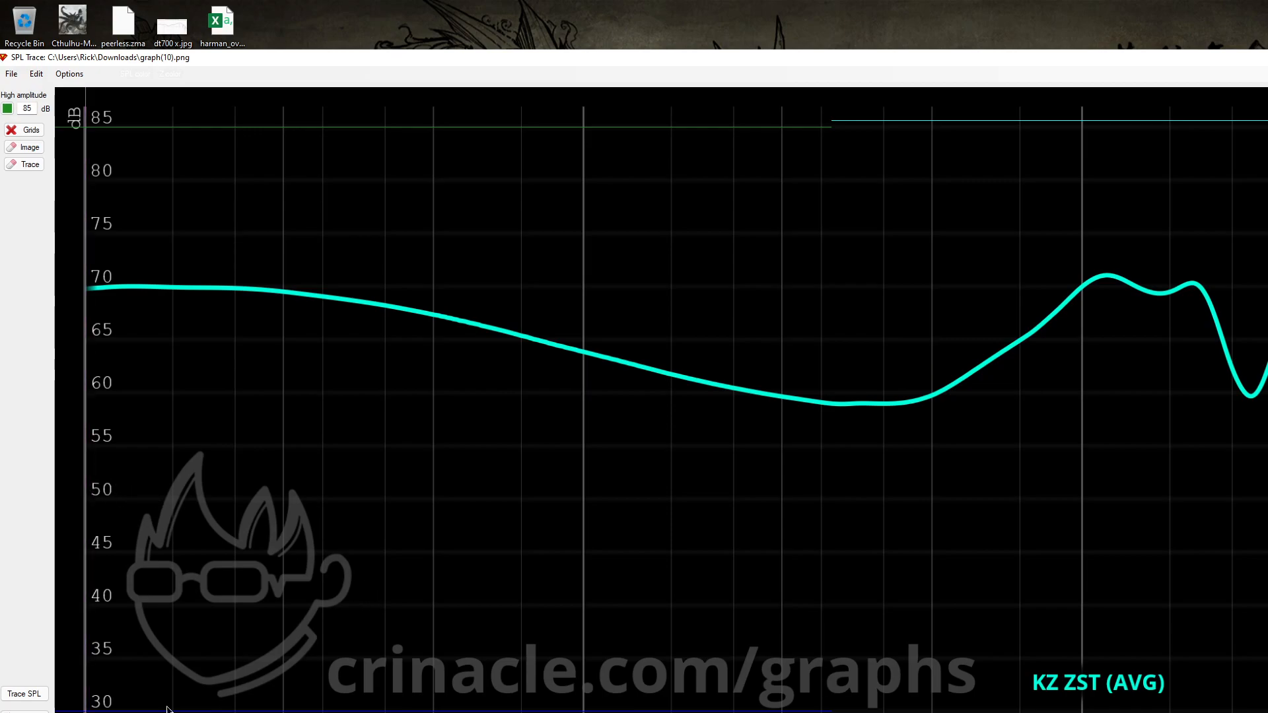
Step: Trace the KZ ZST SPL curve starting from its low-frequency end
click(24, 693)
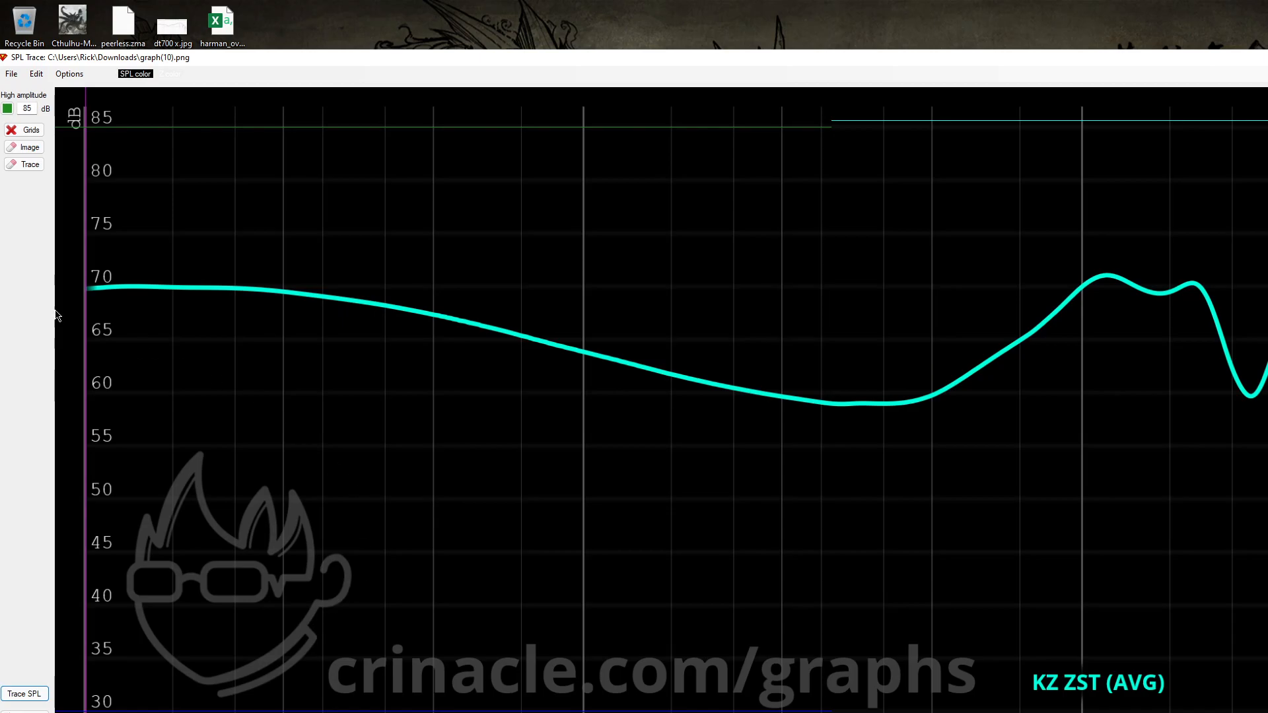
click(90, 291)
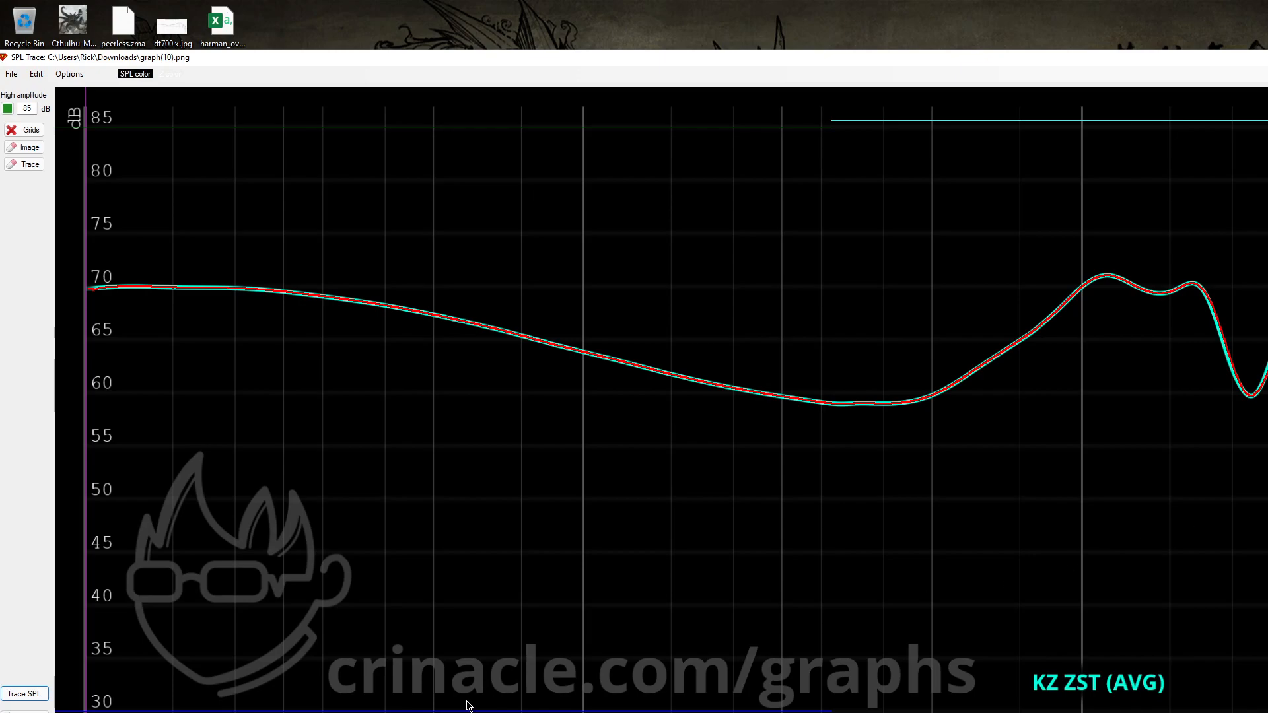
click(24, 694)
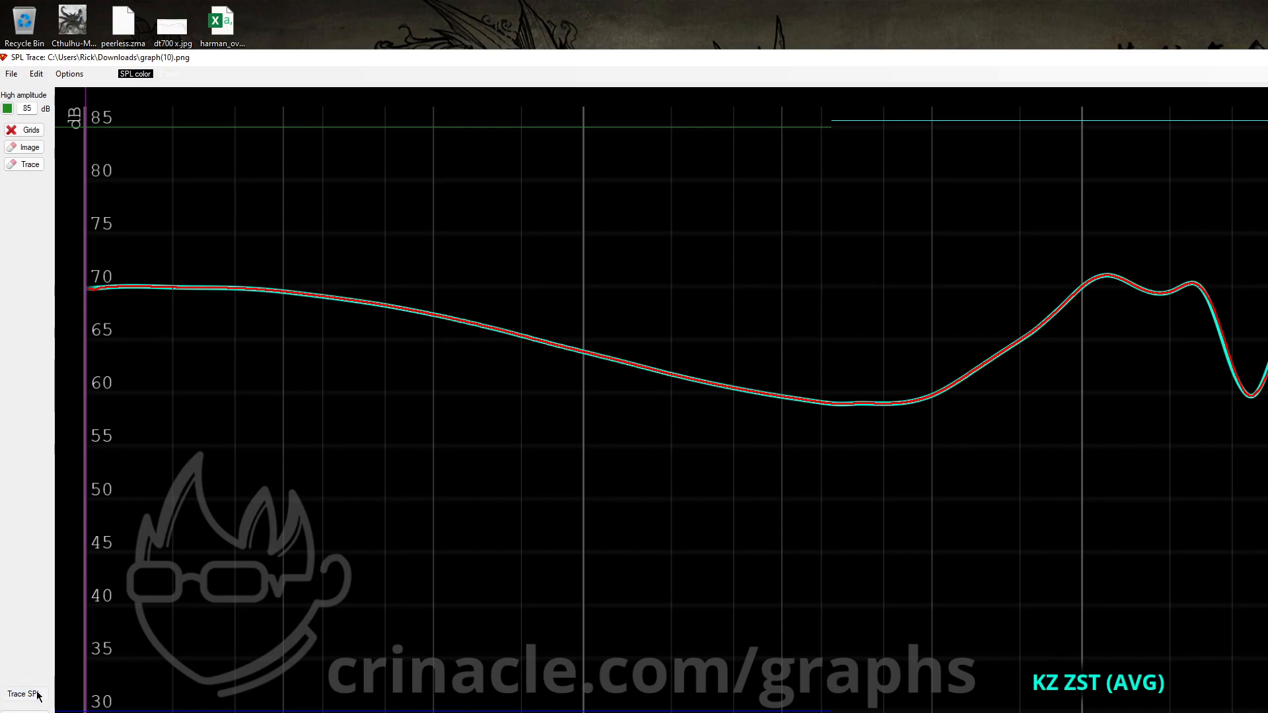
click(91, 294)
Step: Export the traced frequency response to the Desktop as the text file "kz zst", close SPL Trace and minimize VituixCAD
click(24, 712)
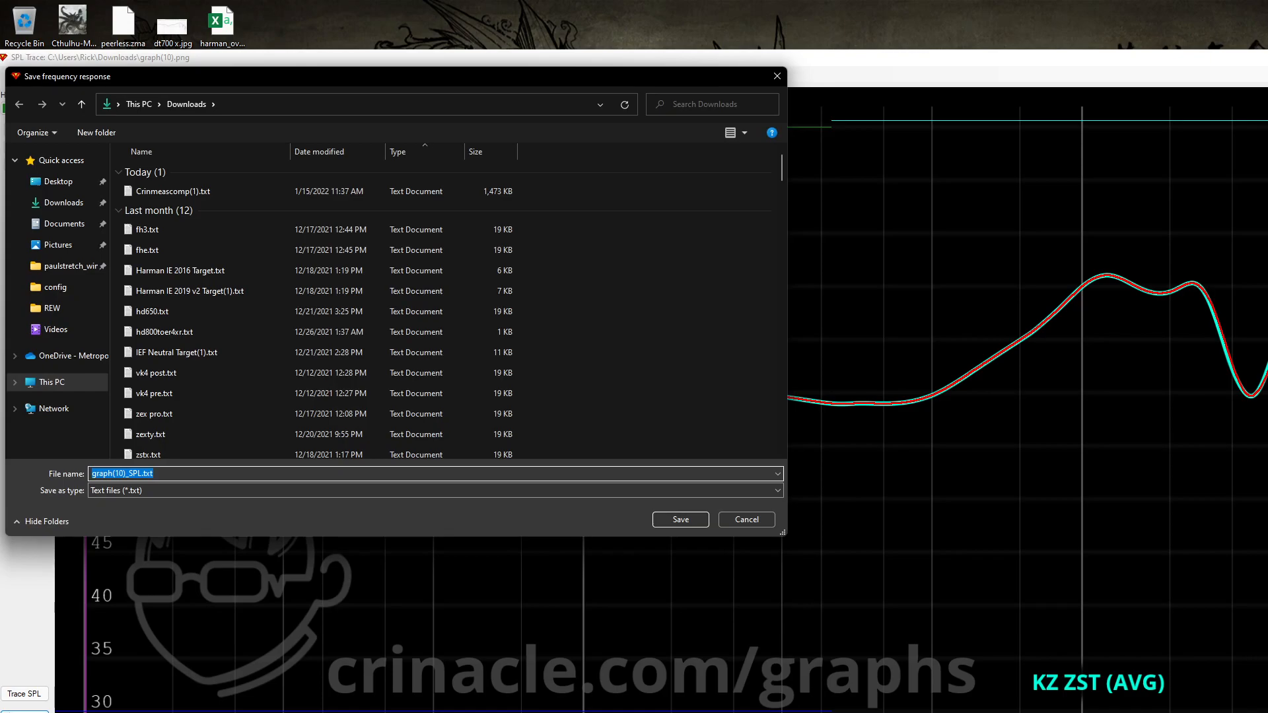
text(kz zs)
click(72, 187)
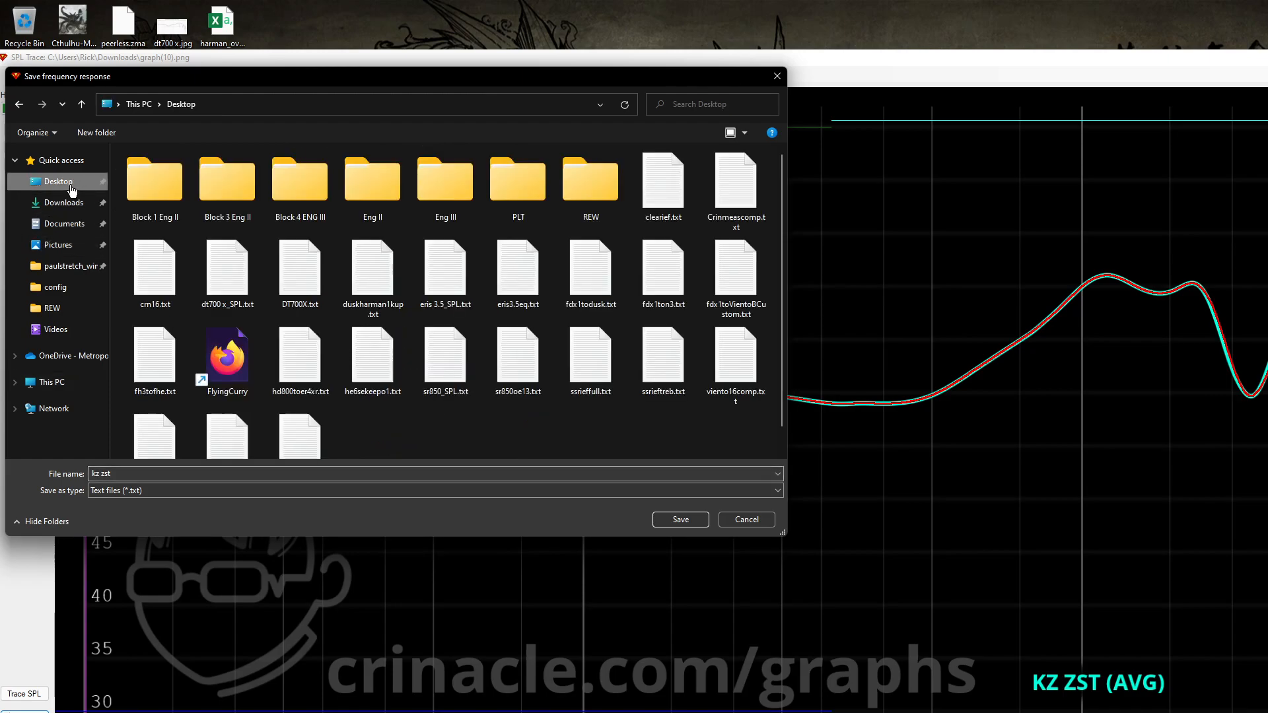
click(690, 525)
click(896, 508)
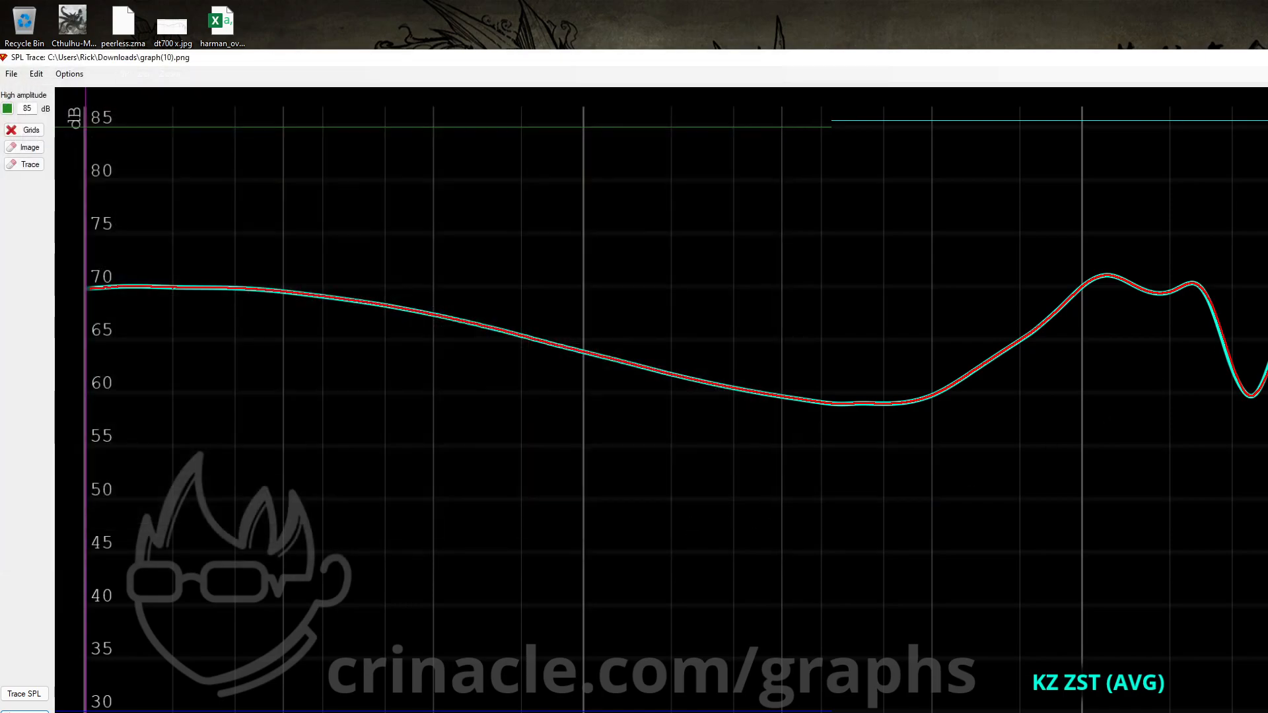
key(alt+F4)
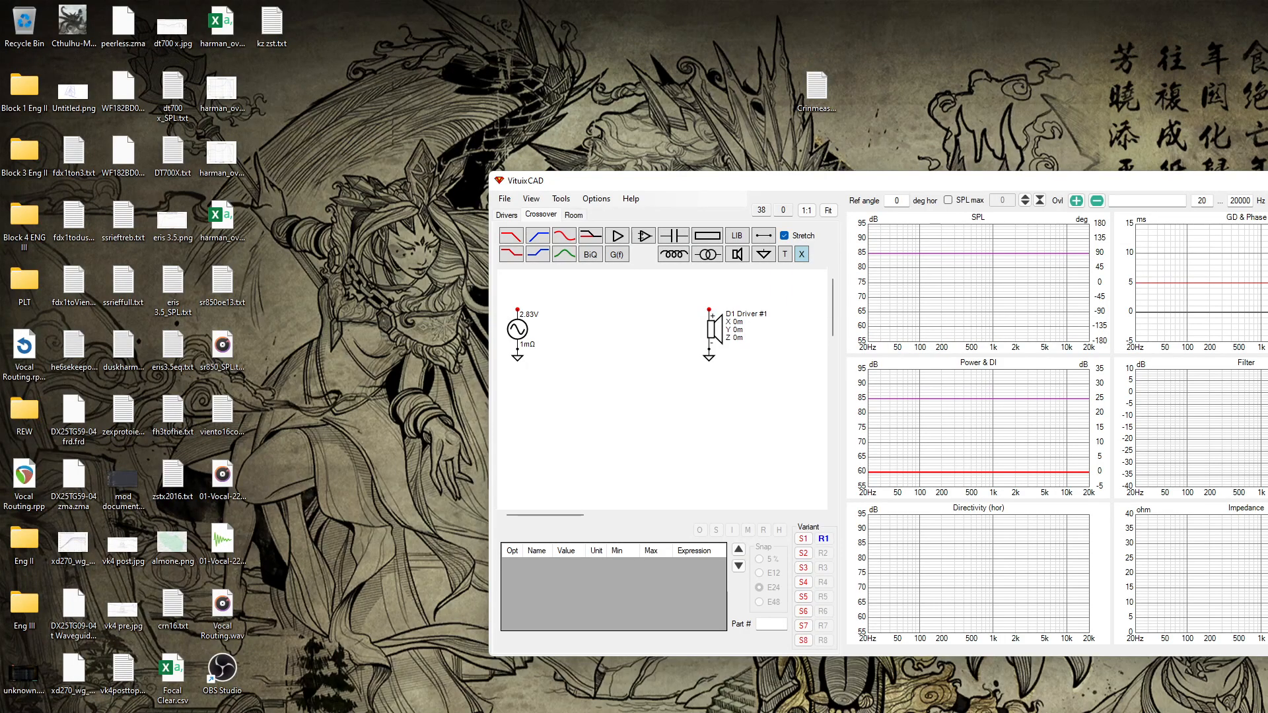
key(super+Down)
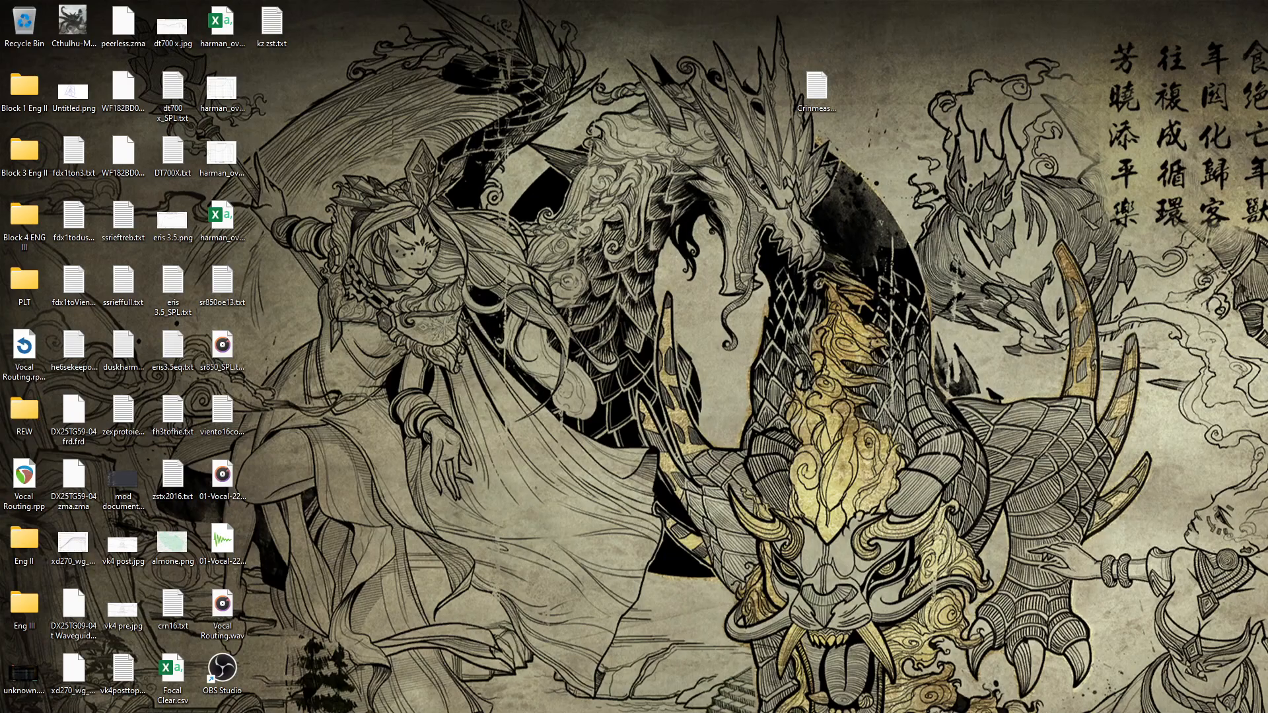
Step: Launch REW
key(super)
text(rew)
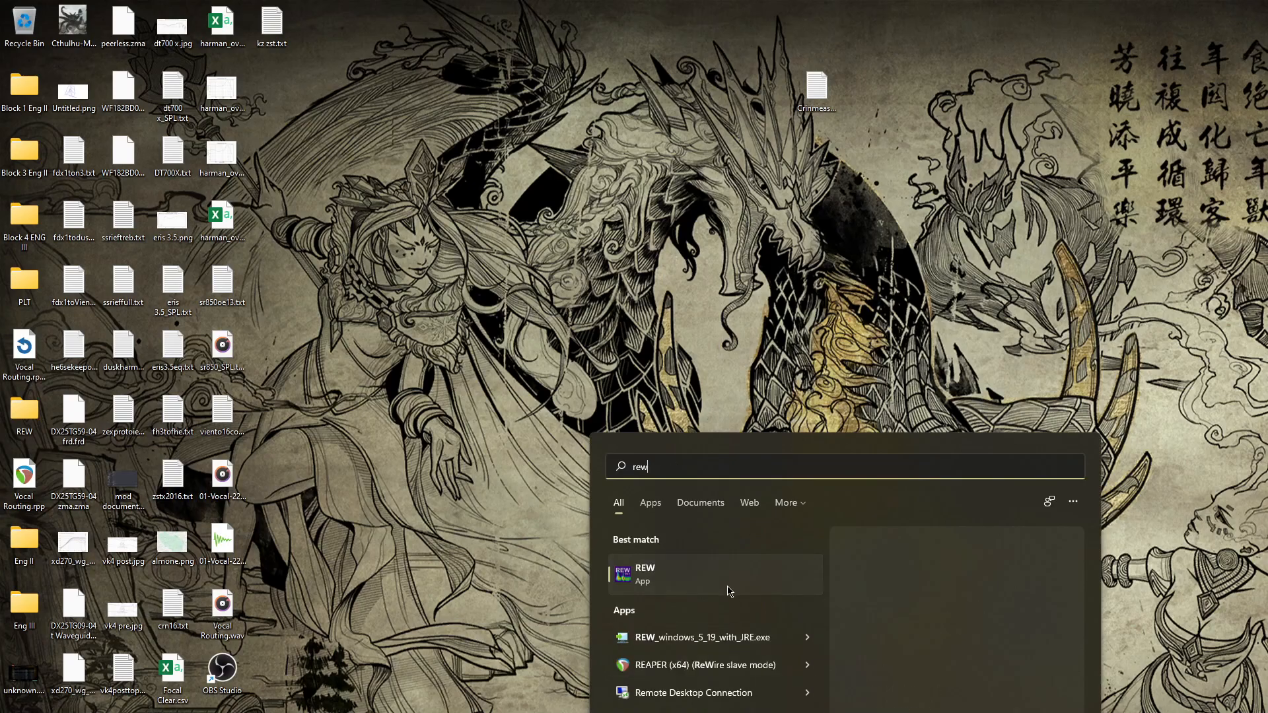
click(721, 581)
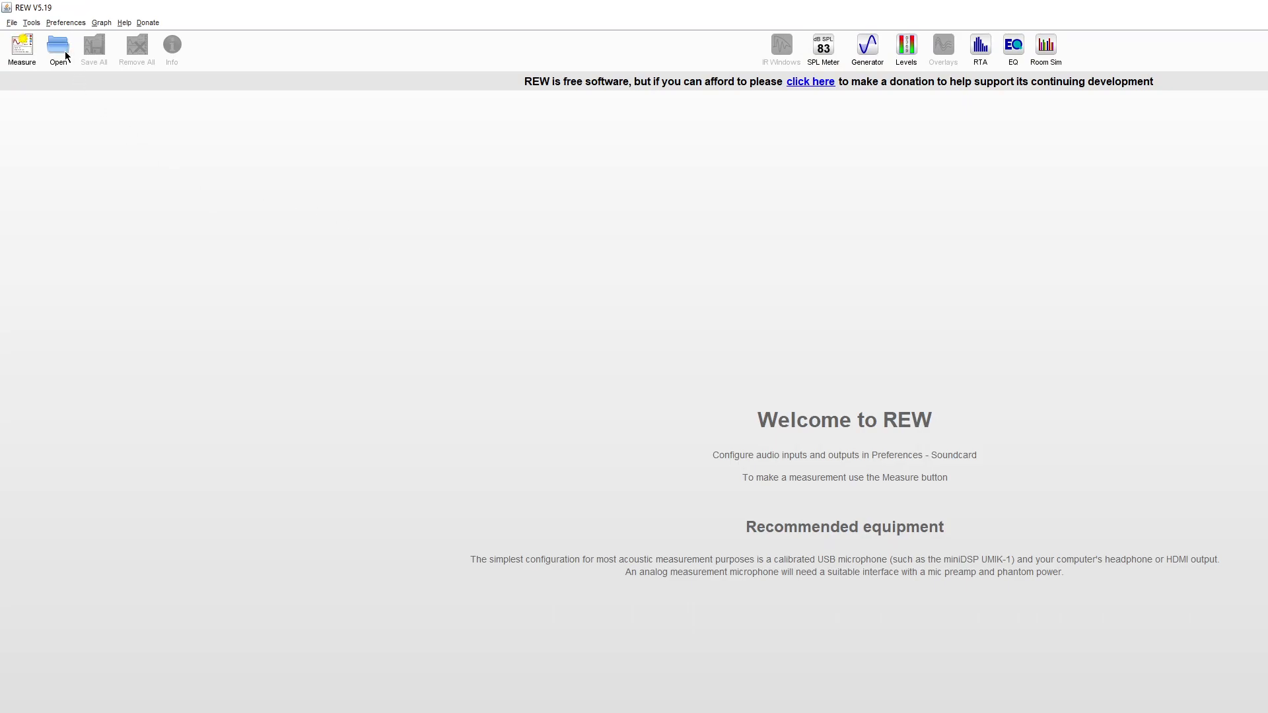
Step: Import the frequency response file kz zst.txt from the Desktop
click(12, 24)
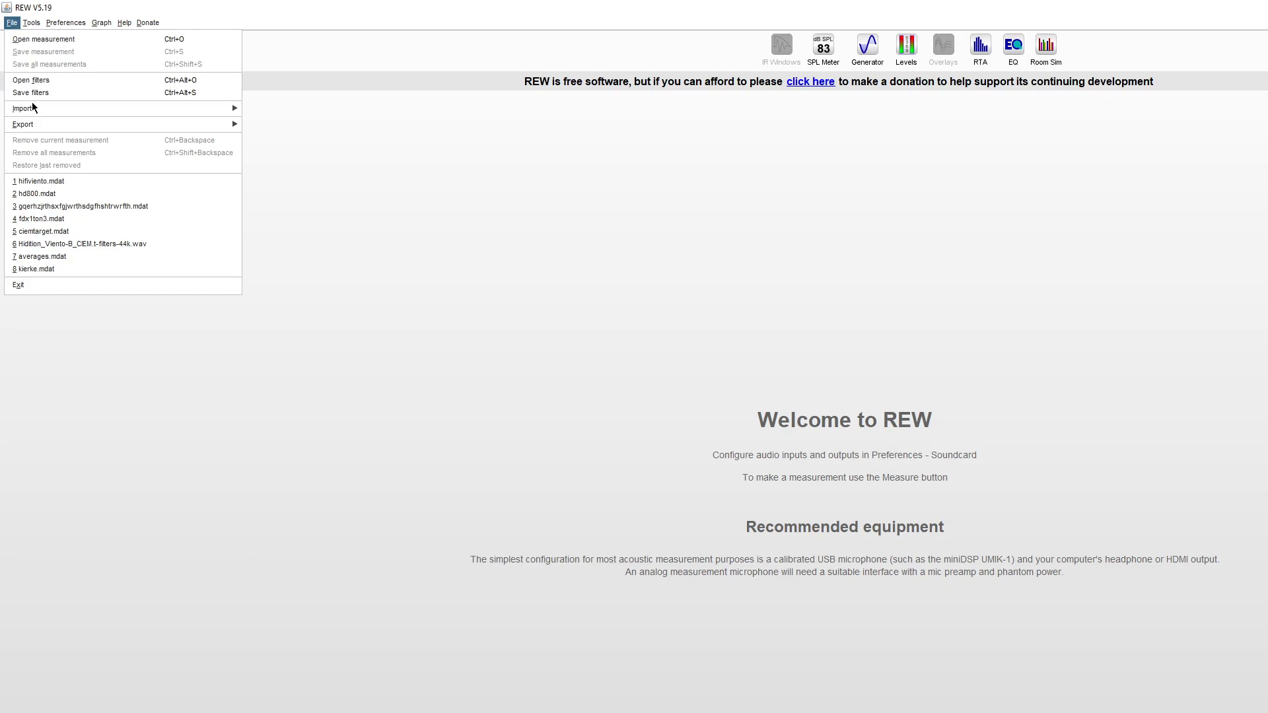
mouse_move(35, 111)
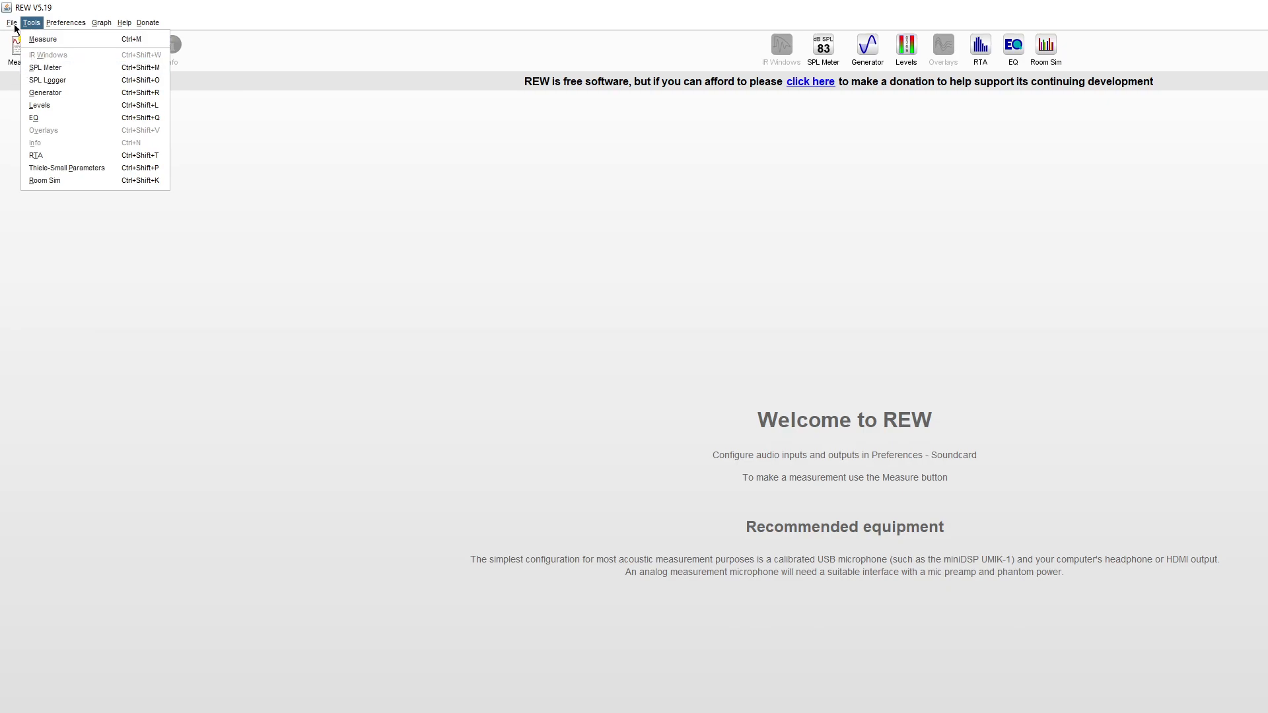
click(308, 112)
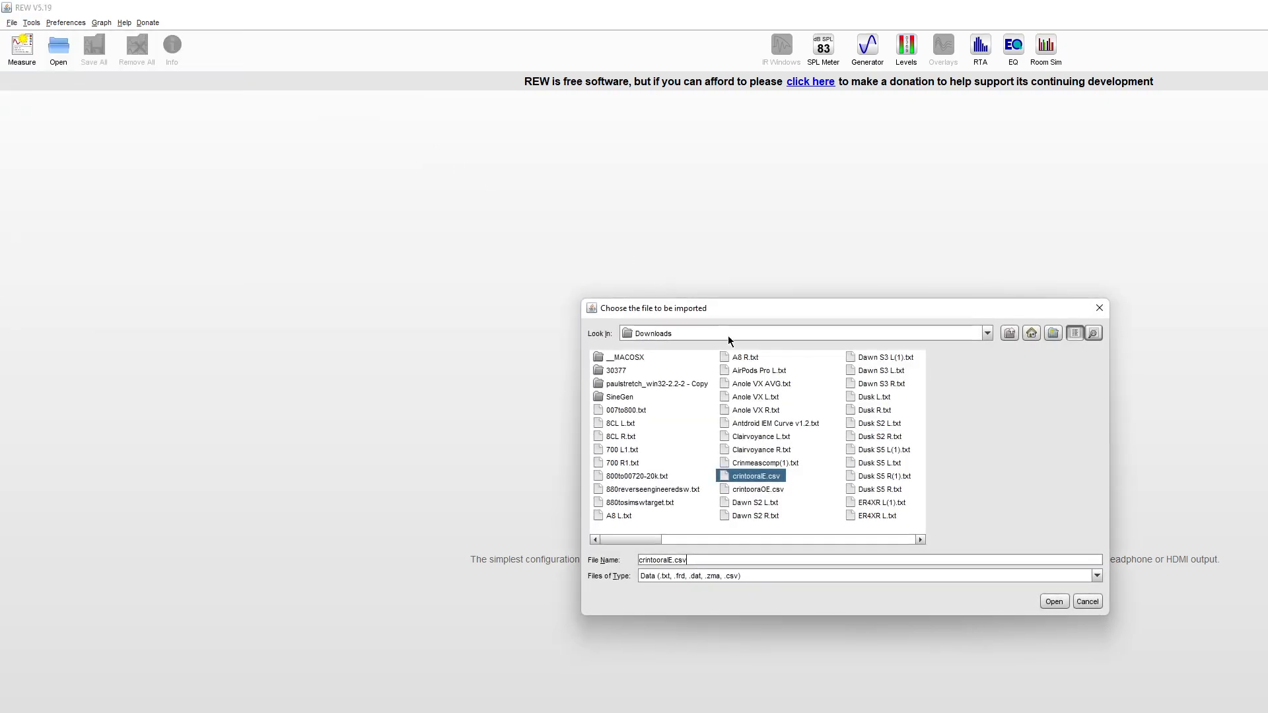
click(688, 334)
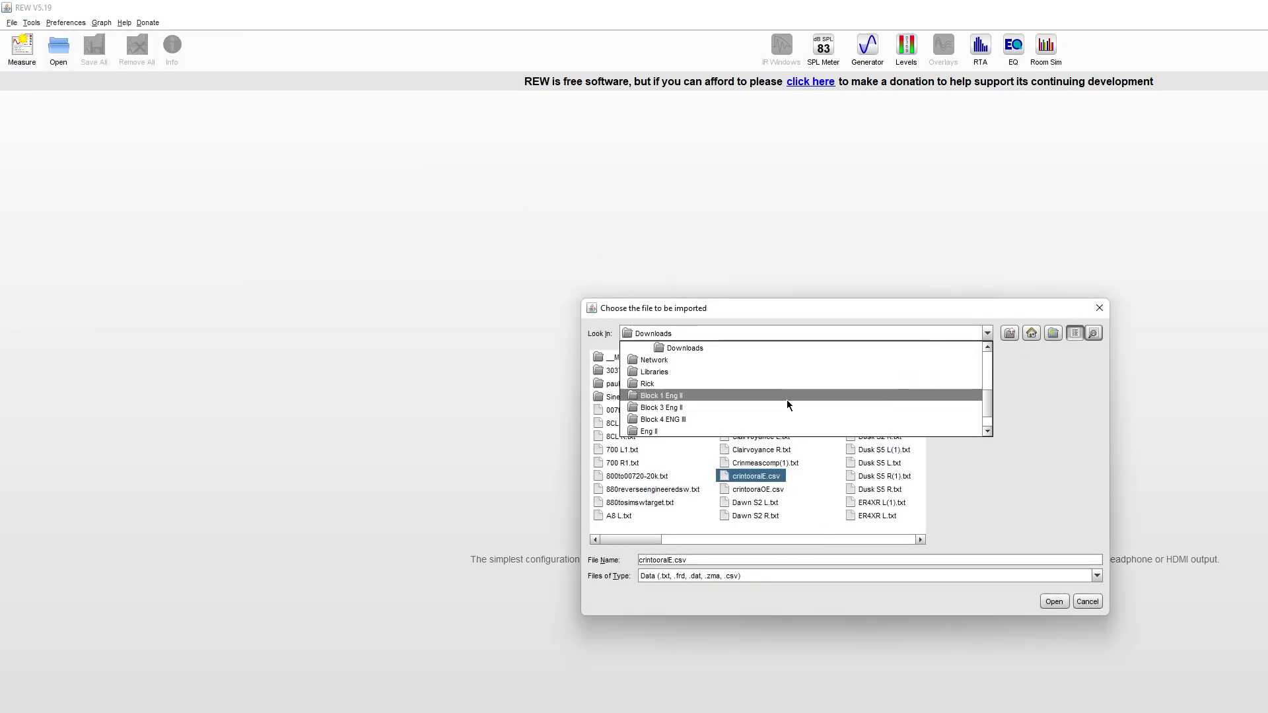
click(727, 360)
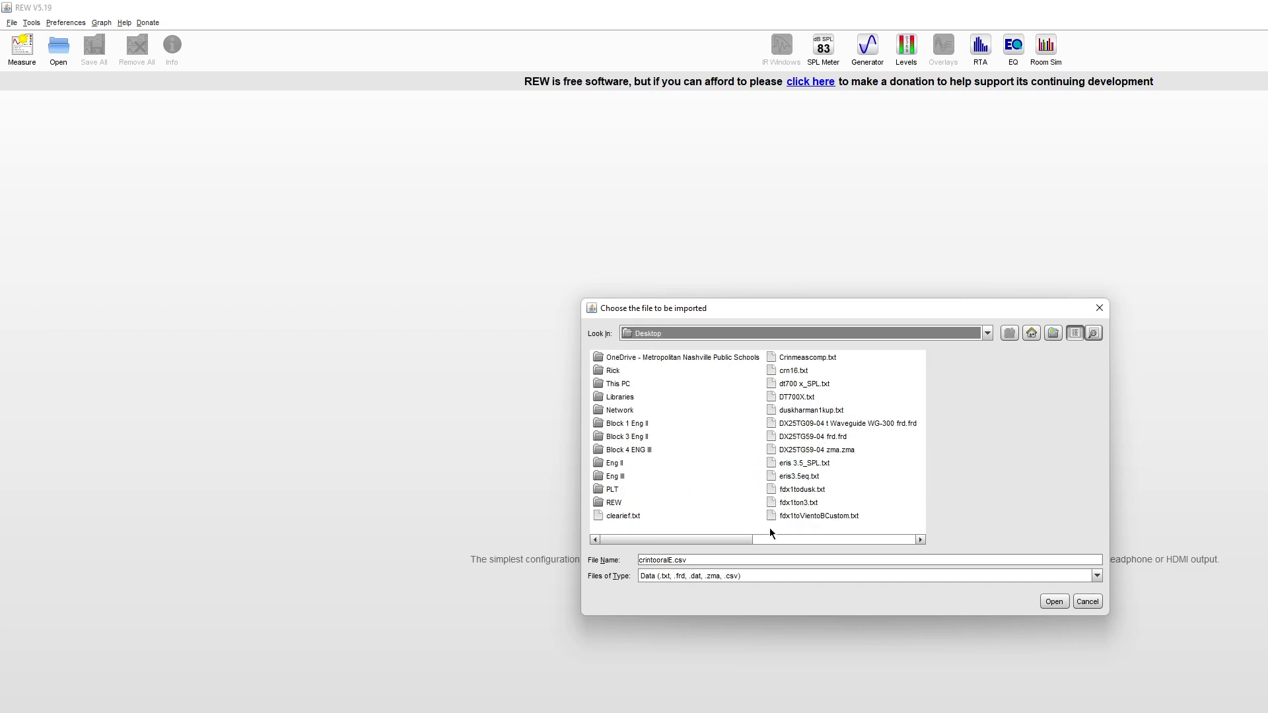
drag(706, 543, 827, 561)
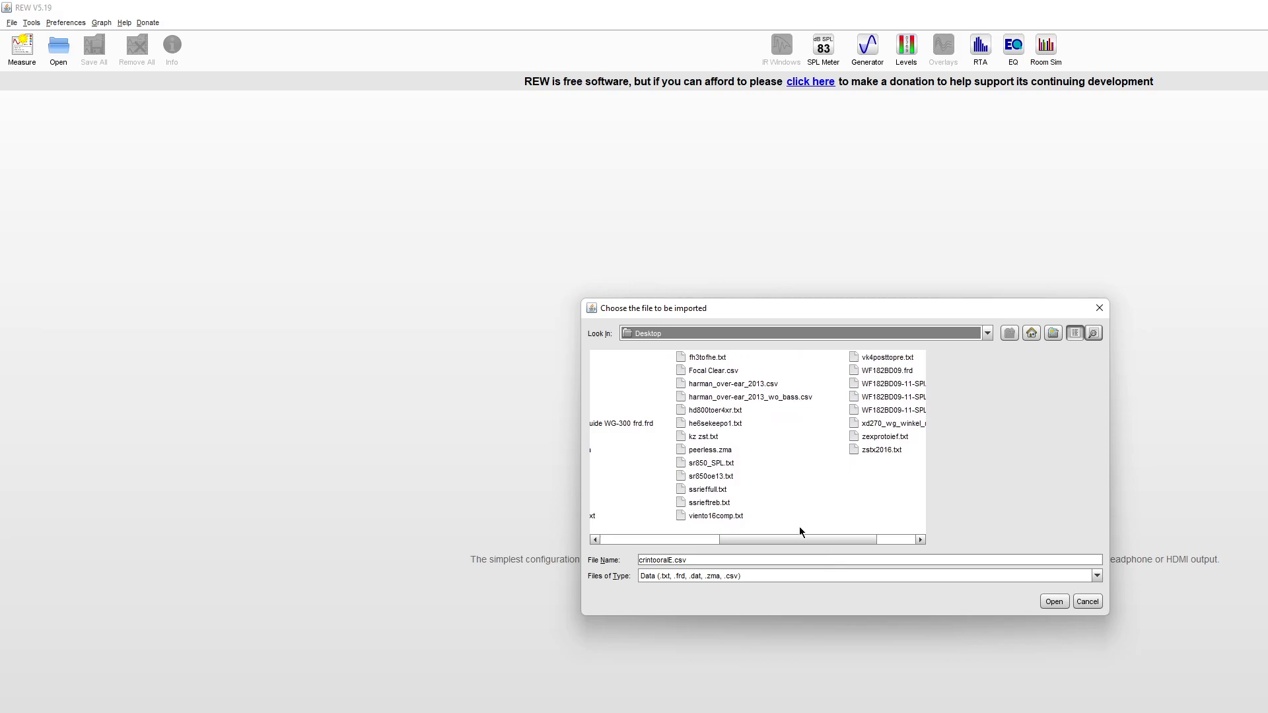
click(703, 438)
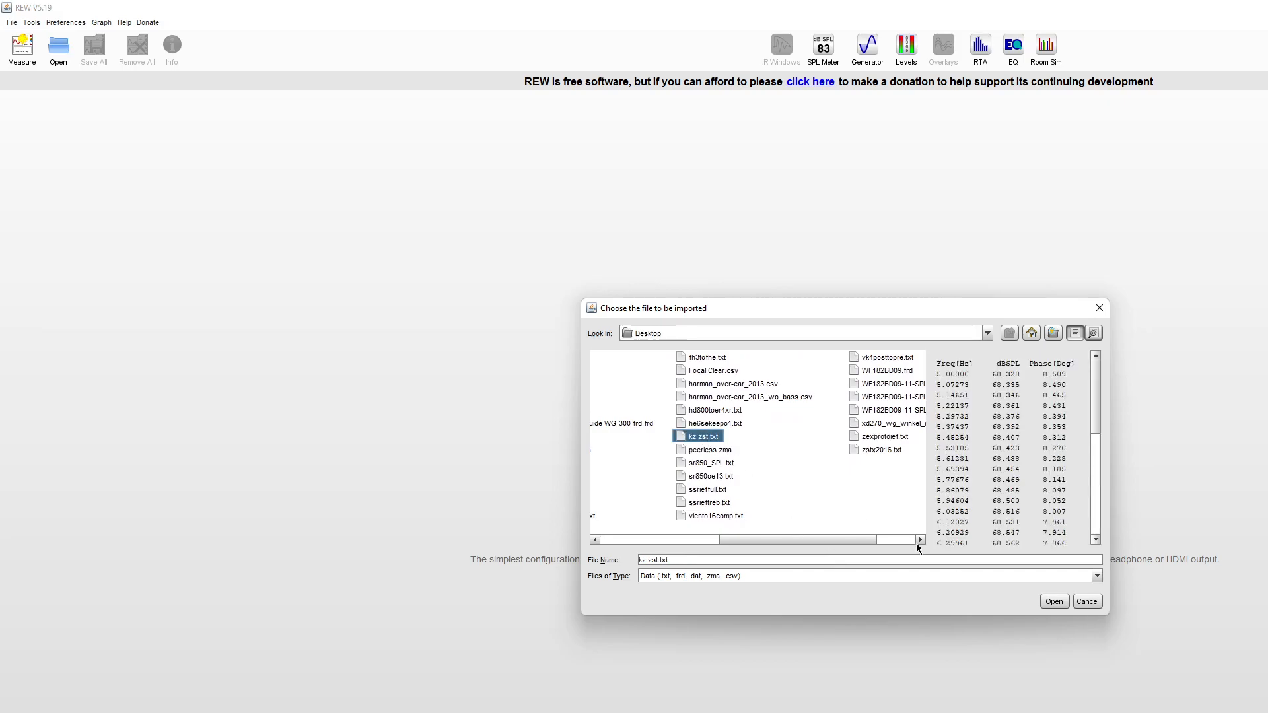
click(1054, 602)
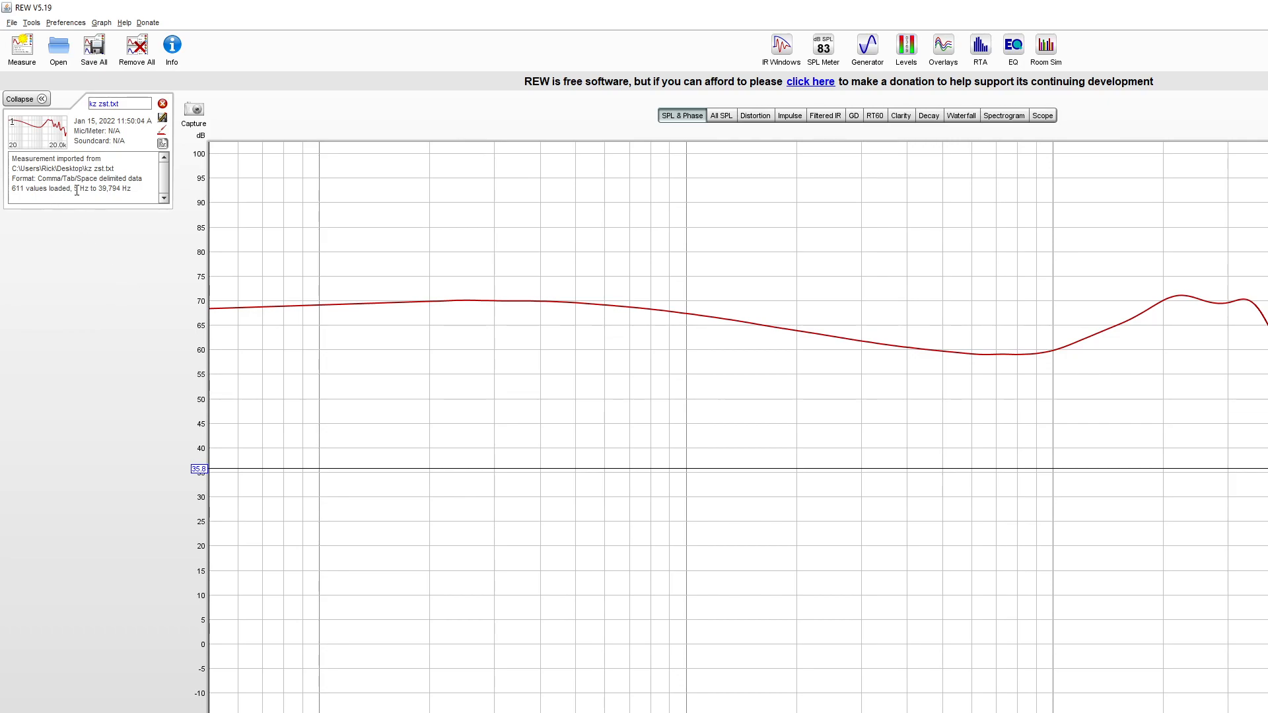
Step: Import the compensation file Crinmeascomp.txt from the Desktop as another frequency response
click(15, 24)
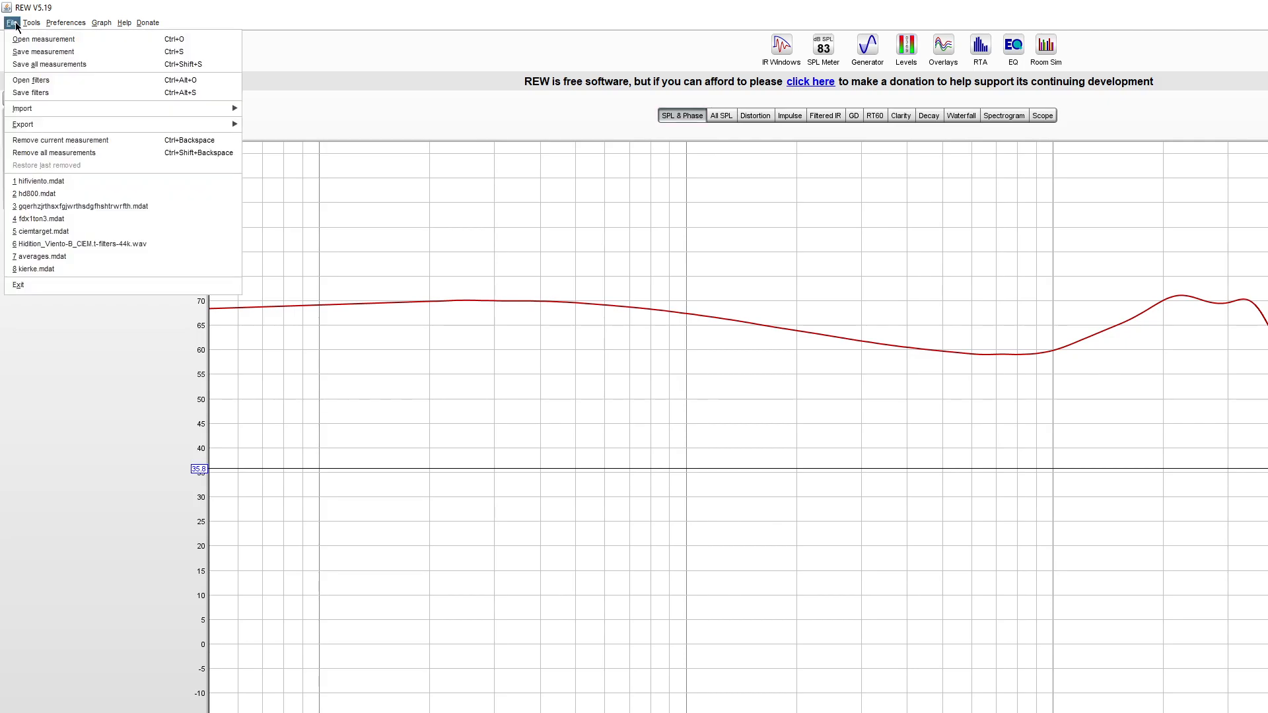
mouse_move(208, 110)
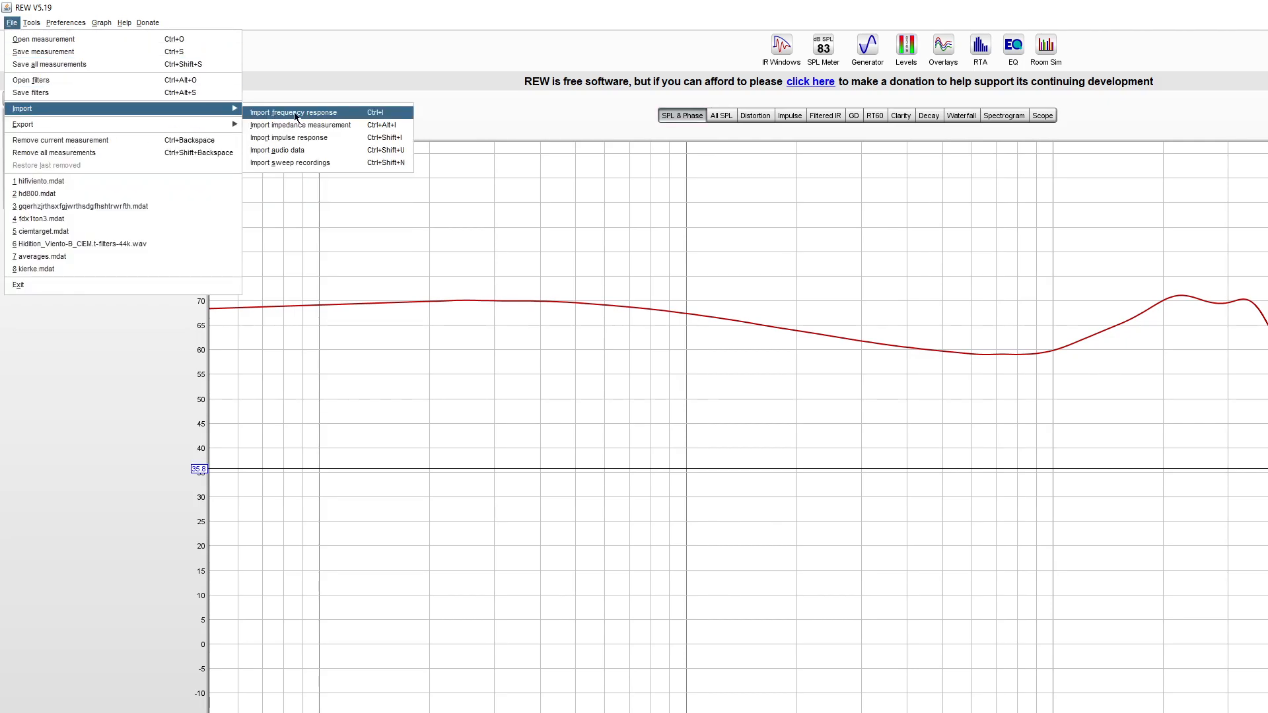
click(291, 113)
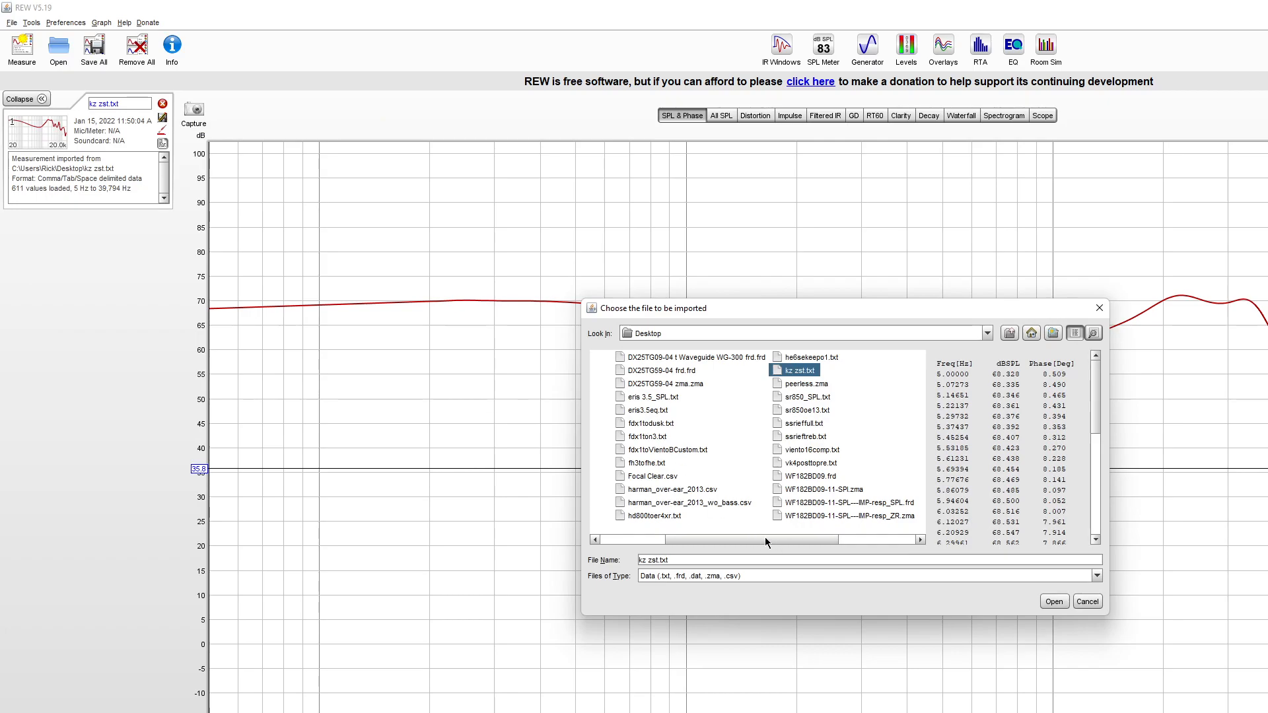
drag(759, 541, 680, 540)
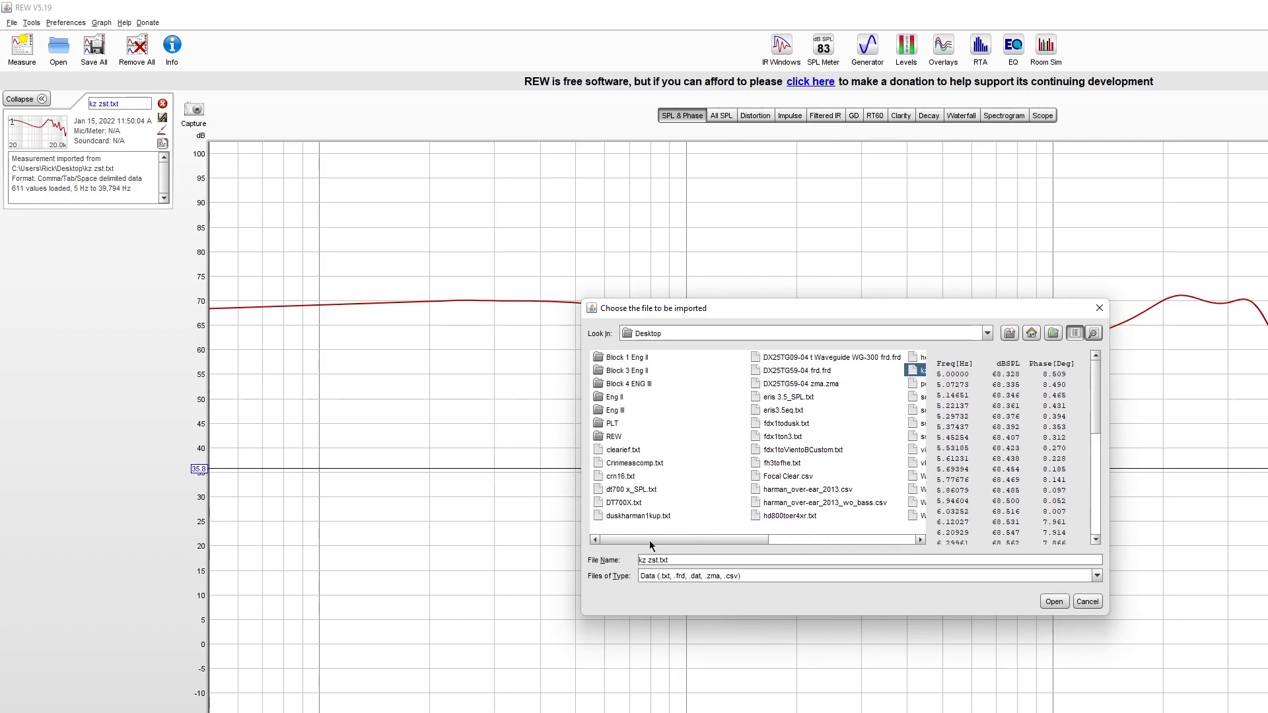
click(635, 464)
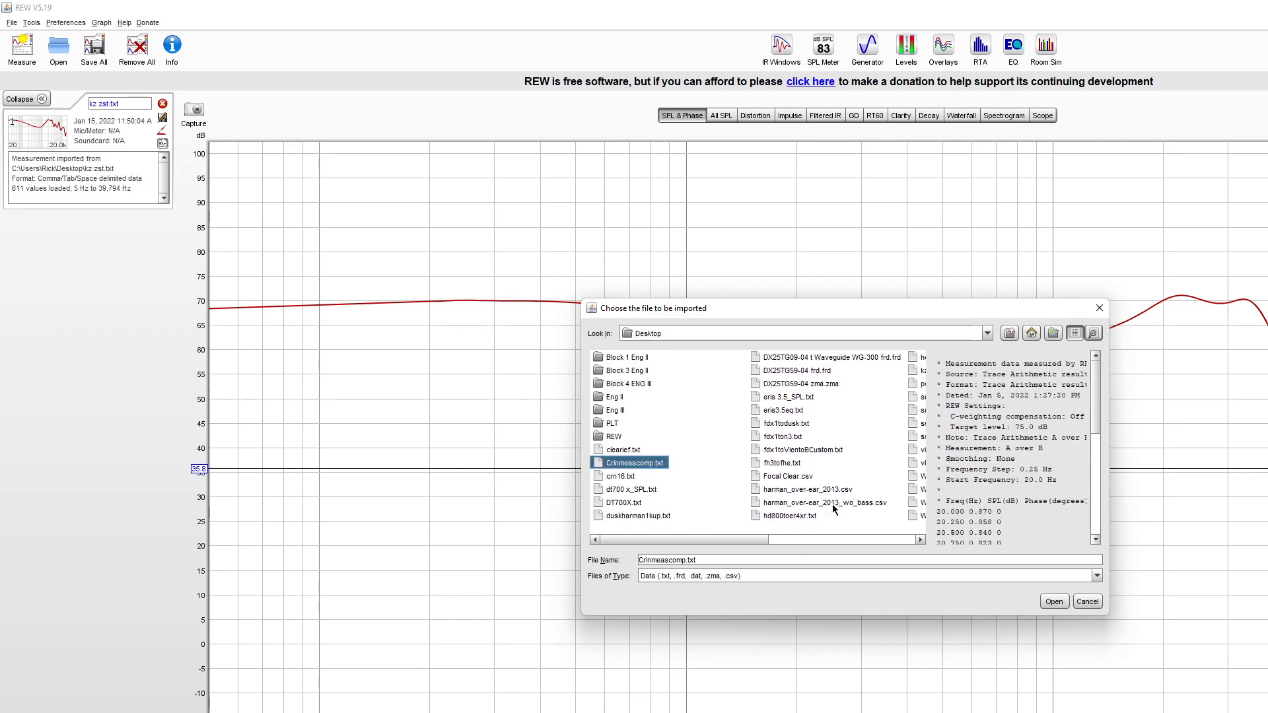
click(1054, 602)
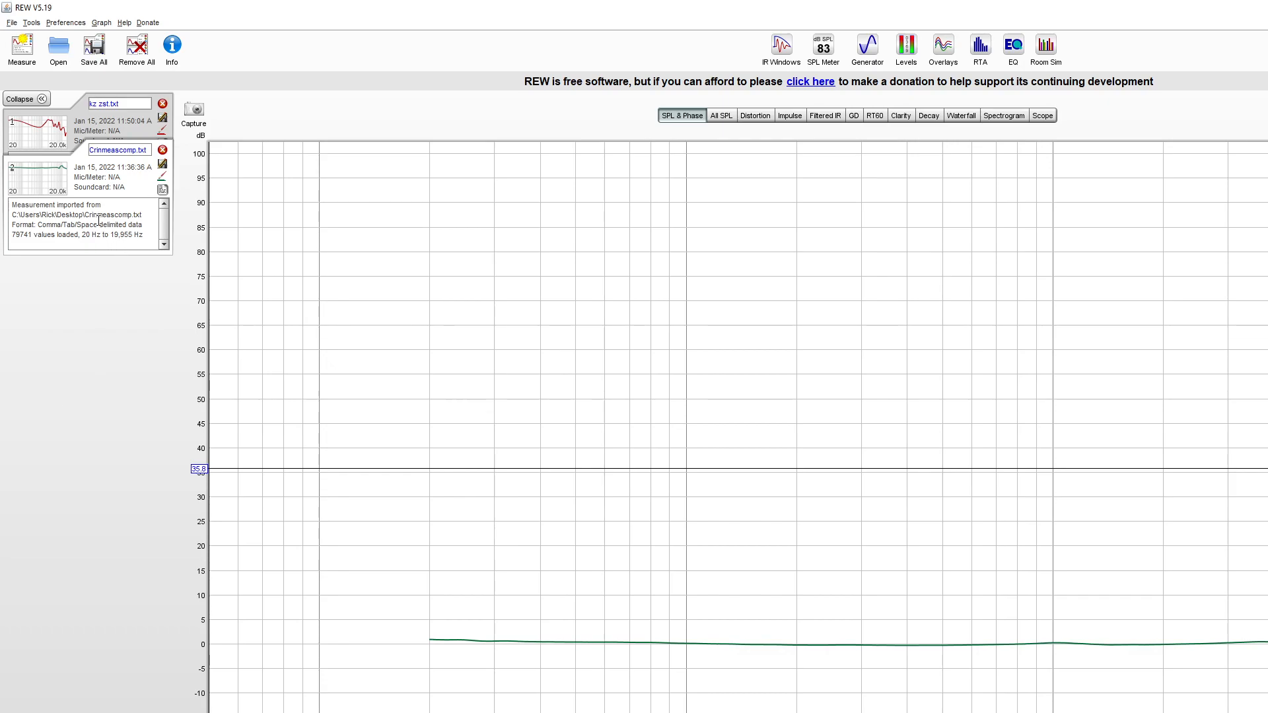
Step: Start a frequency response import to add a third measurement file
click(18, 27)
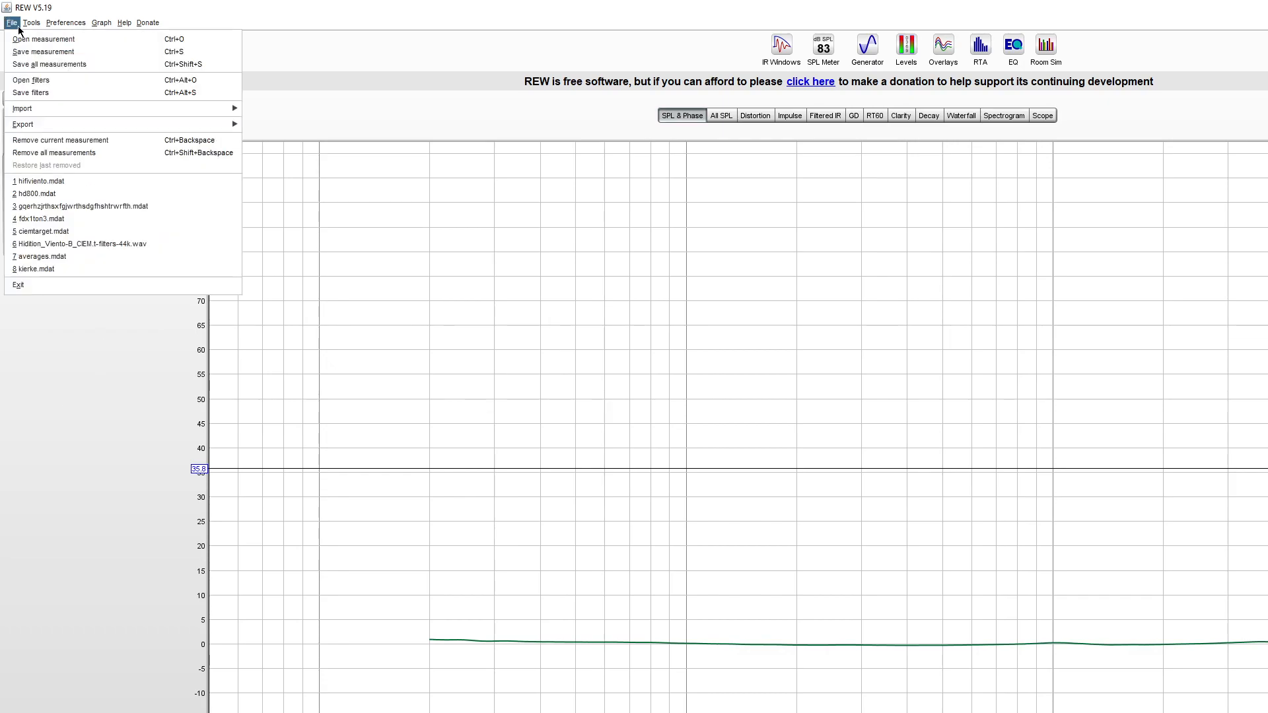
mouse_move(129, 110)
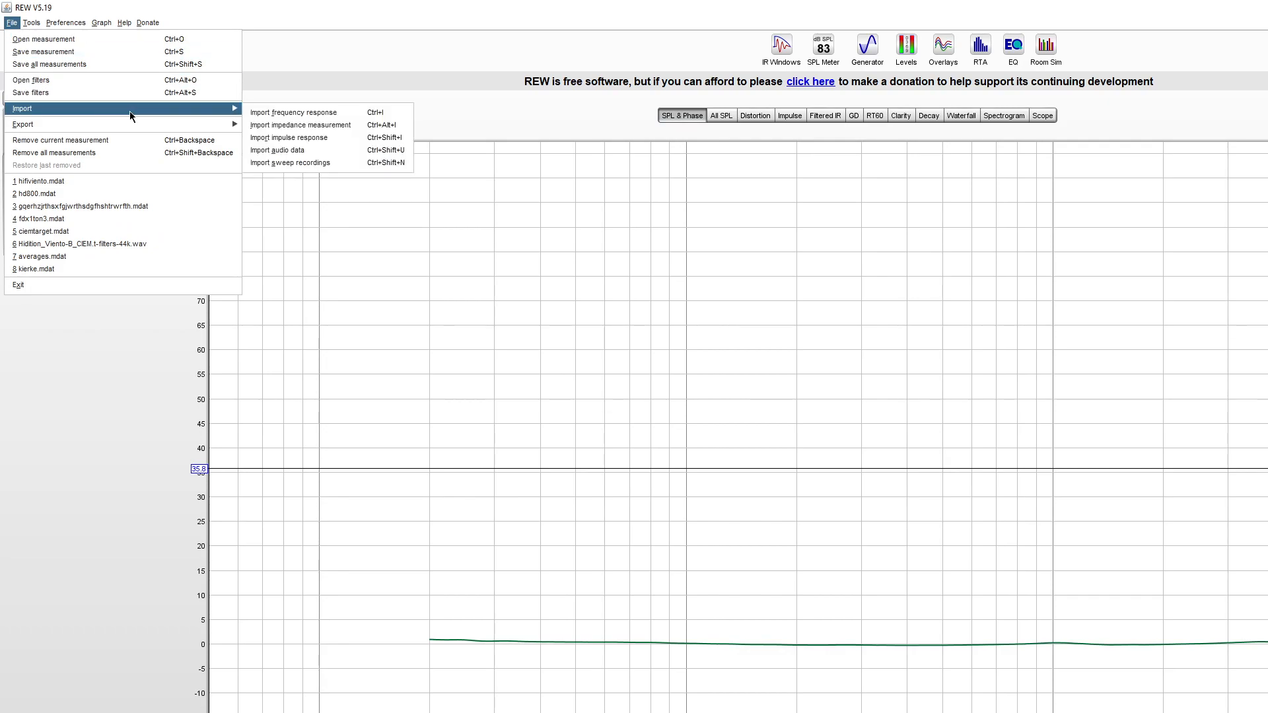
click(273, 114)
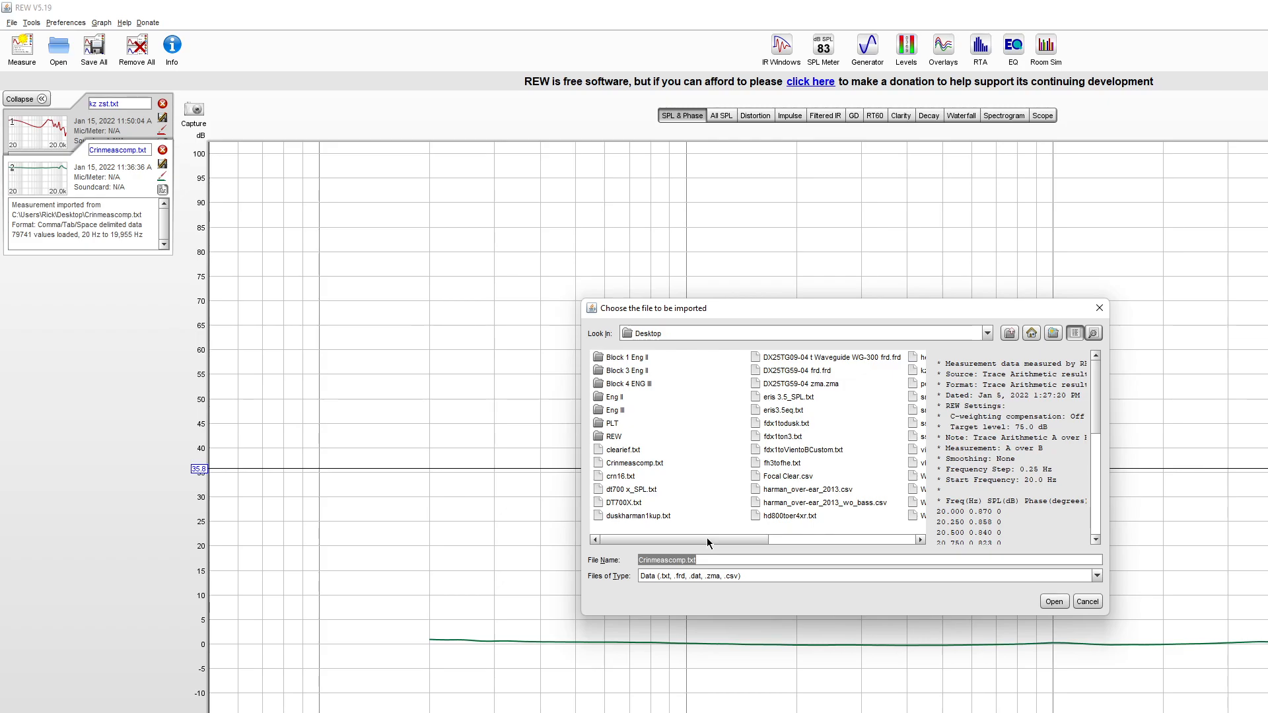
drag(706, 538, 669, 536)
click(656, 336)
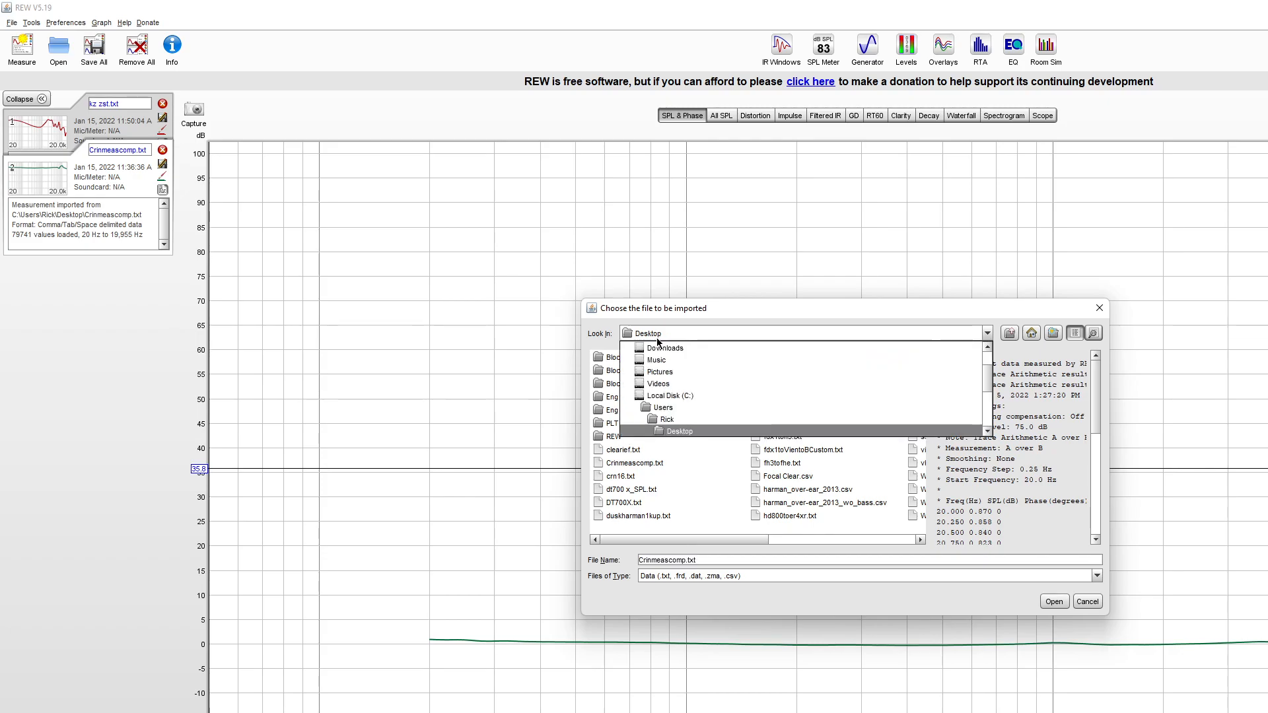
scroll(719, 399, up, 2)
scroll(739, 394, down, 3)
click(717, 408)
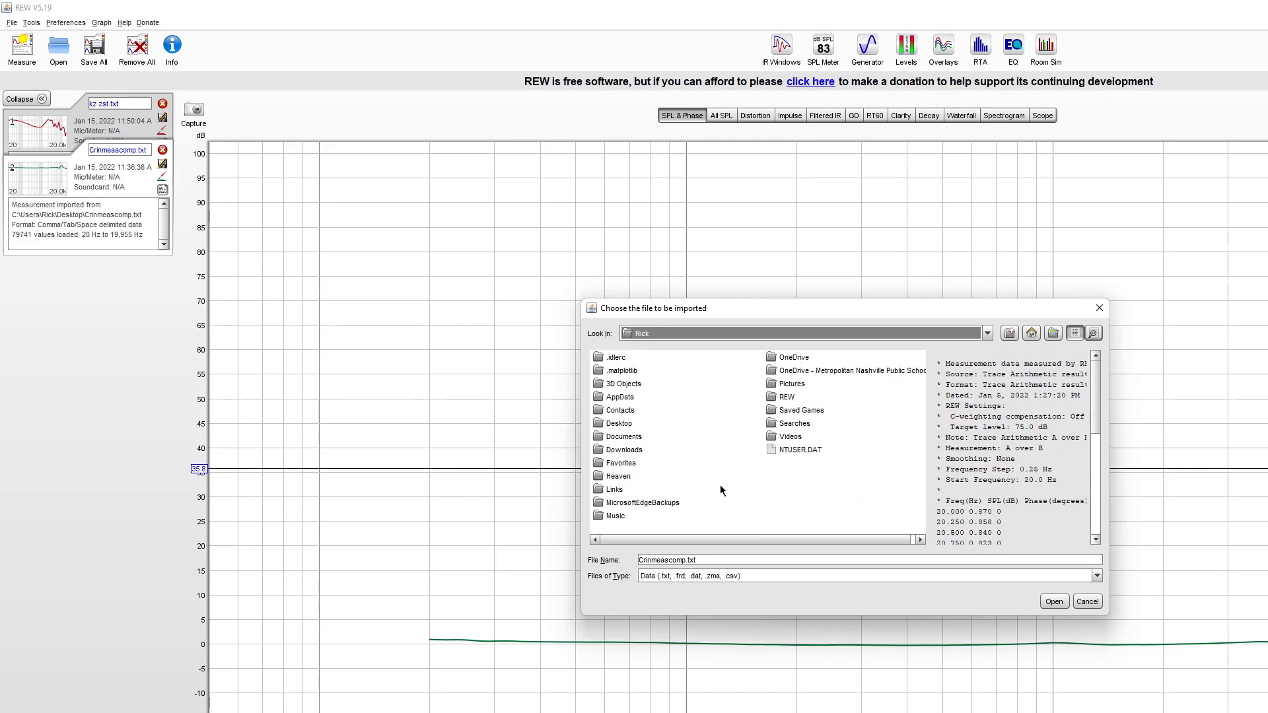
click(708, 334)
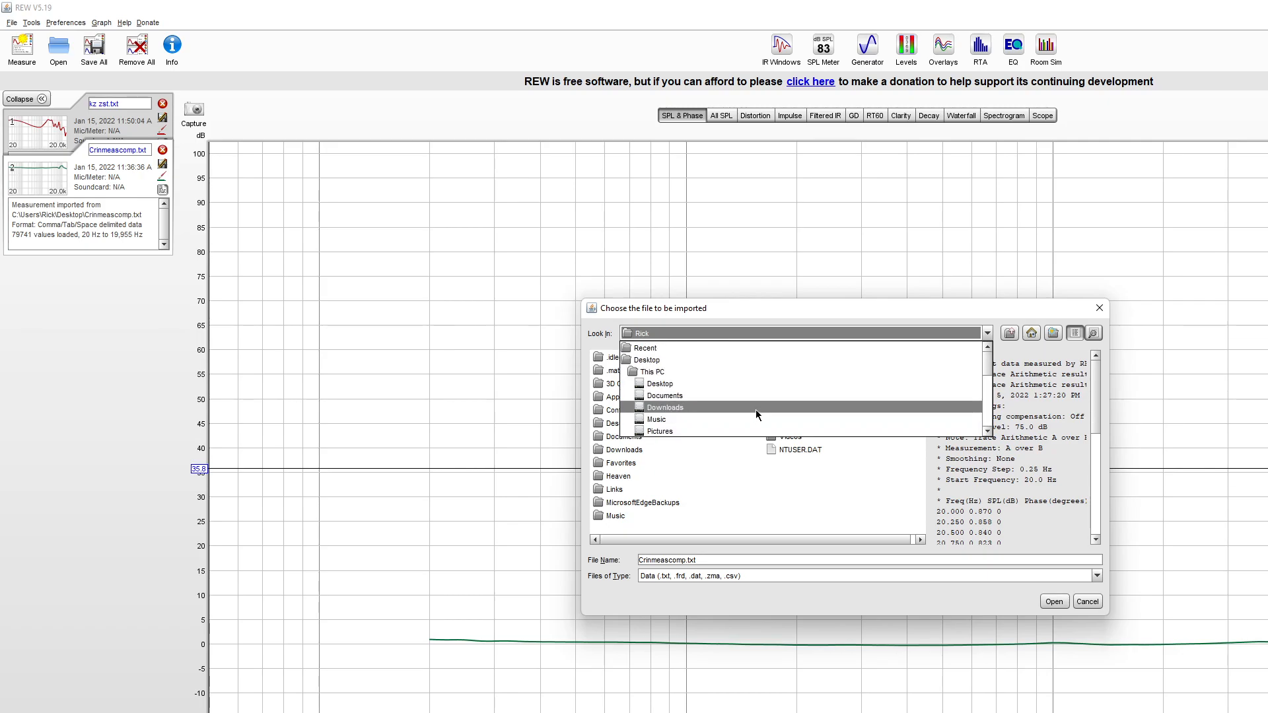
scroll(755, 409, down, 1)
scroll(733, 370, up, 1)
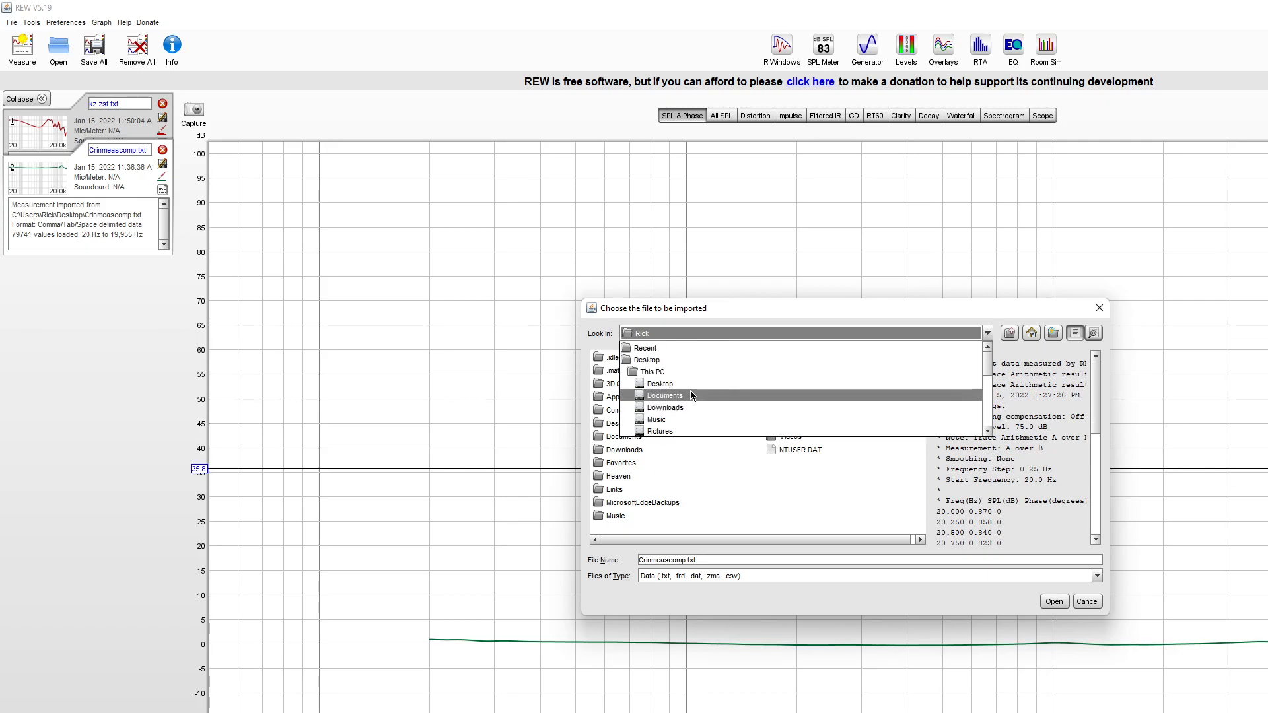
scroll(690, 395, down, 1)
click(704, 420)
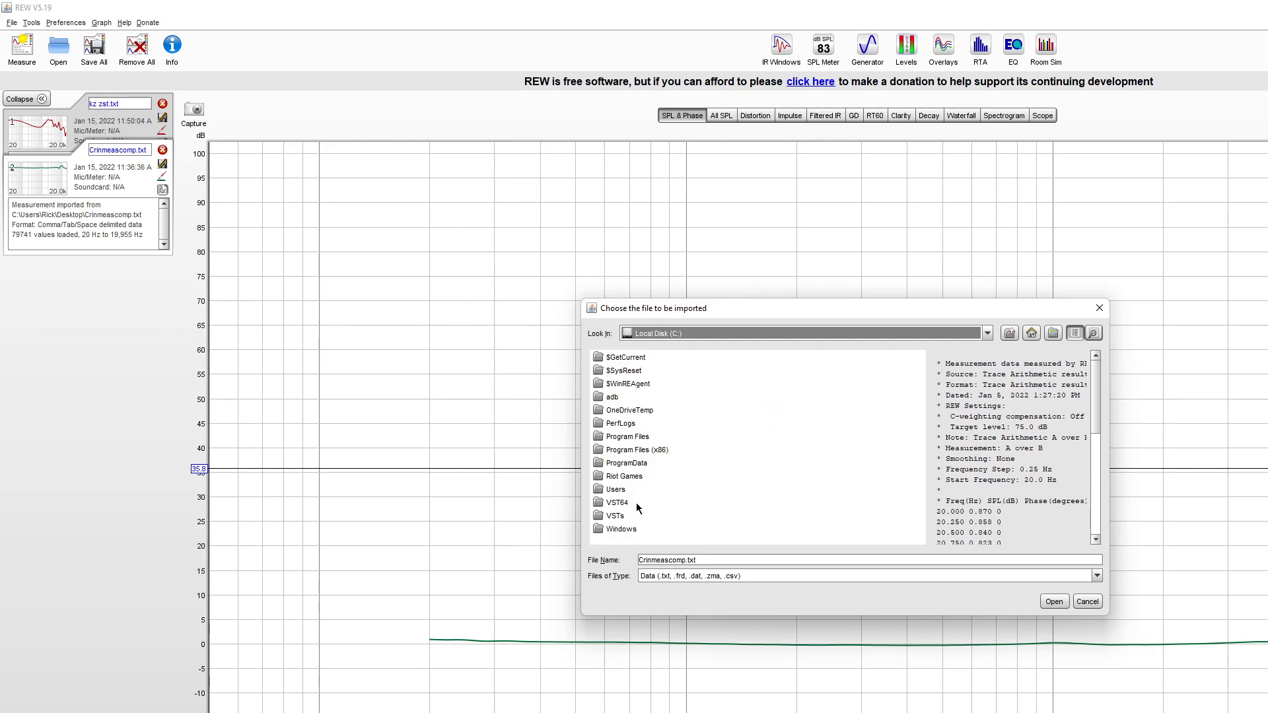
double_click(616, 489)
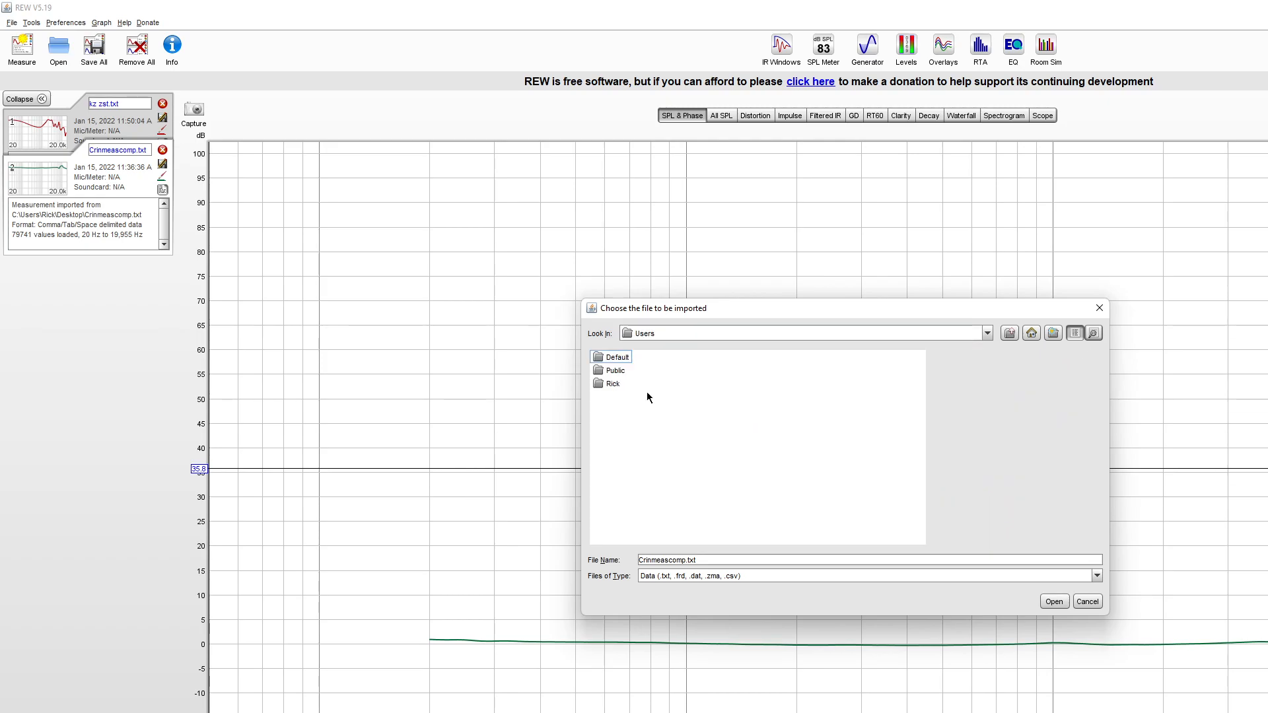
double_click(601, 388)
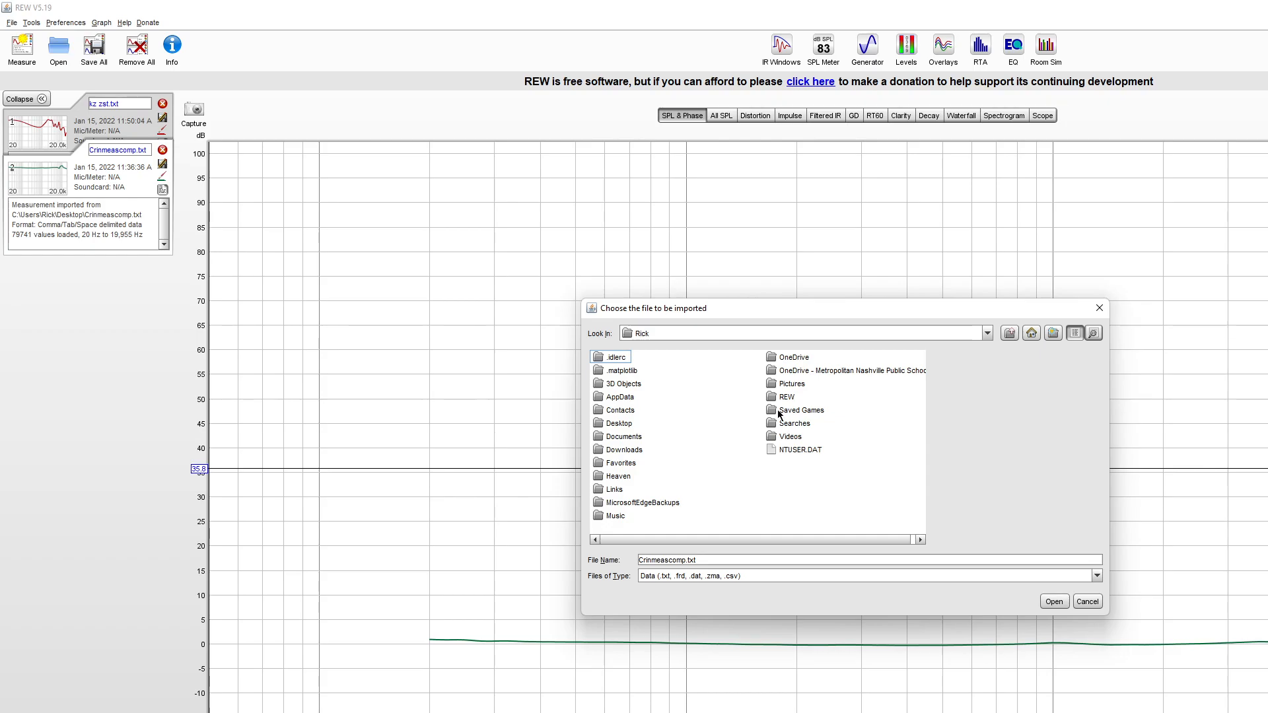
Step: Browse to the Downloads folder and import Harman IE 2016 Target.txt as a frequency response
click(708, 334)
click(644, 360)
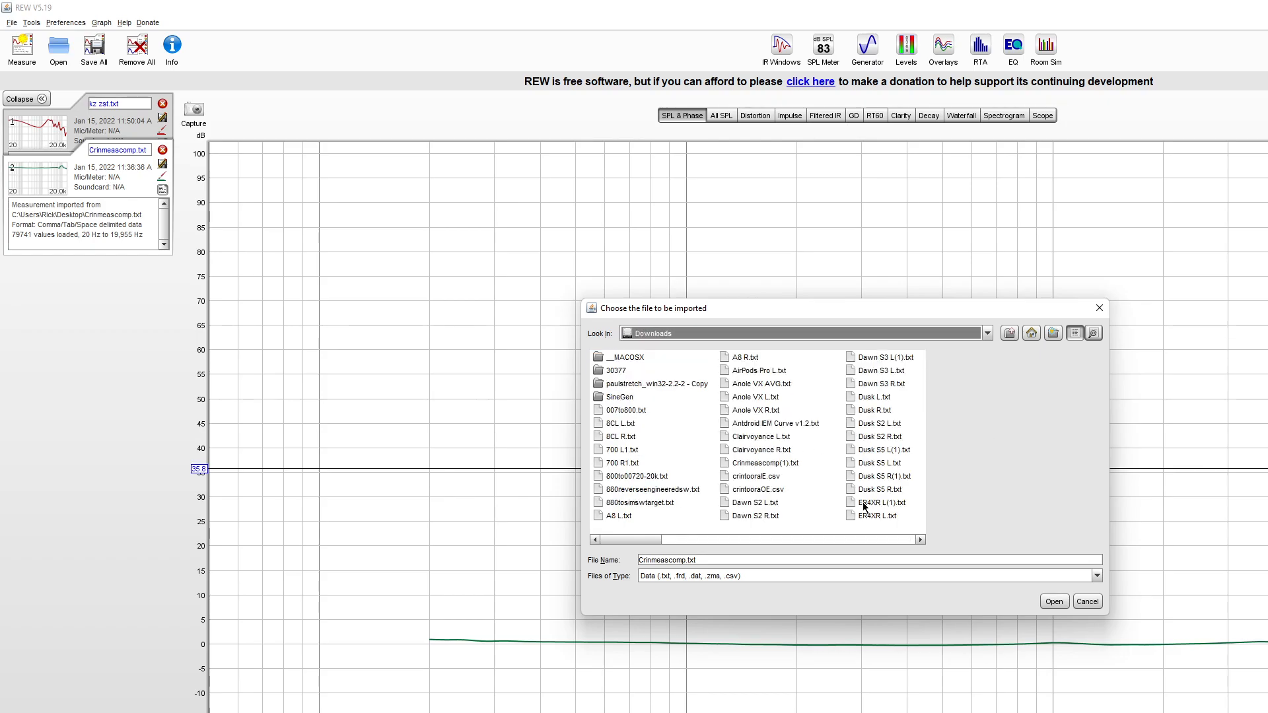
drag(620, 537, 684, 544)
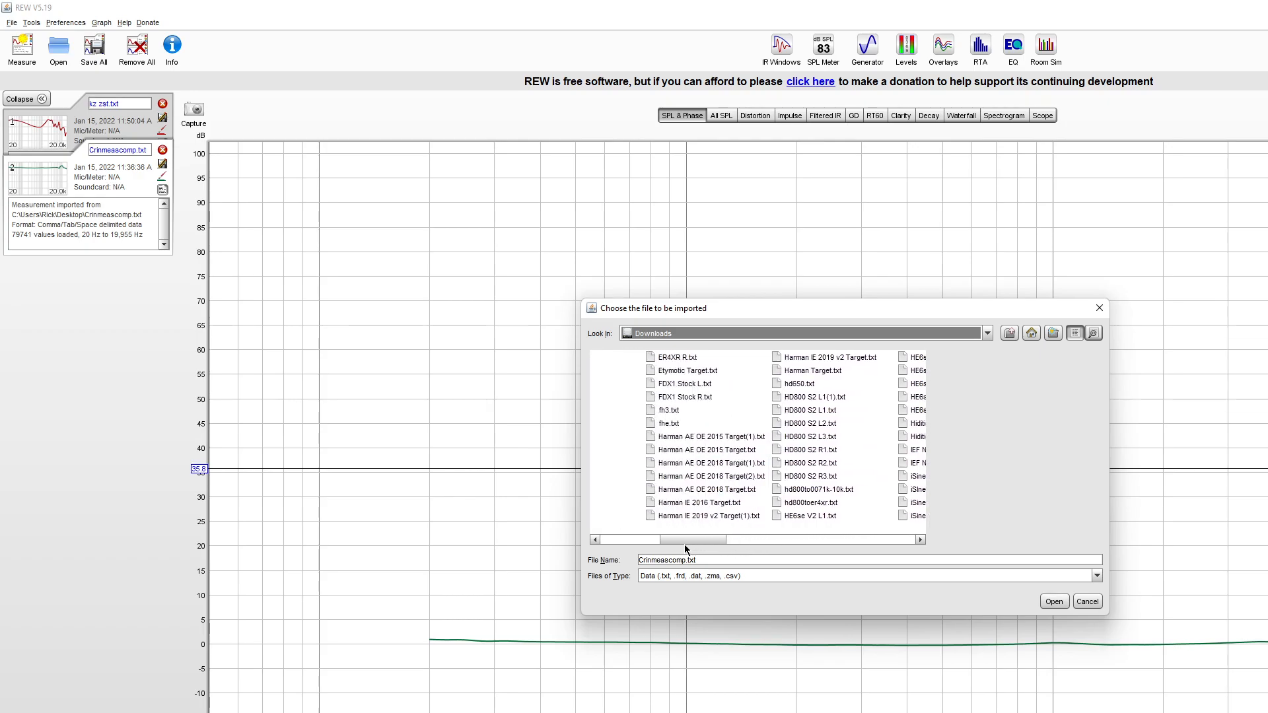
click(708, 503)
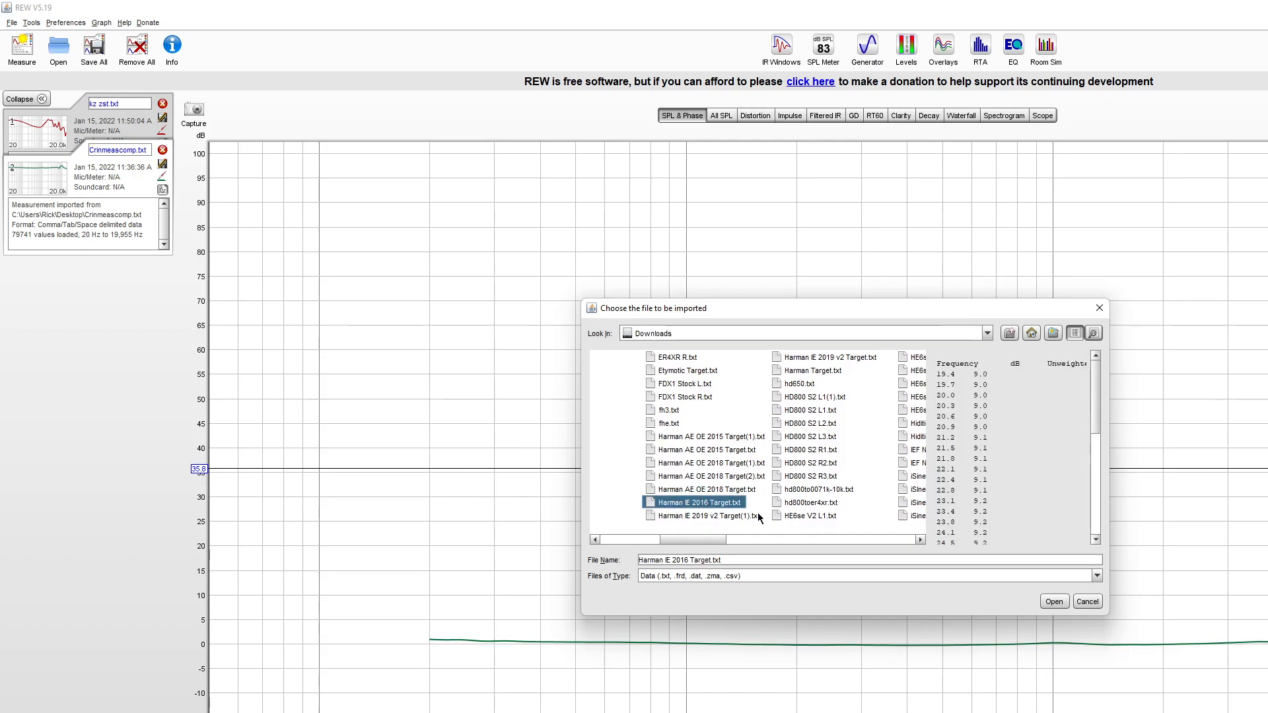
click(1054, 602)
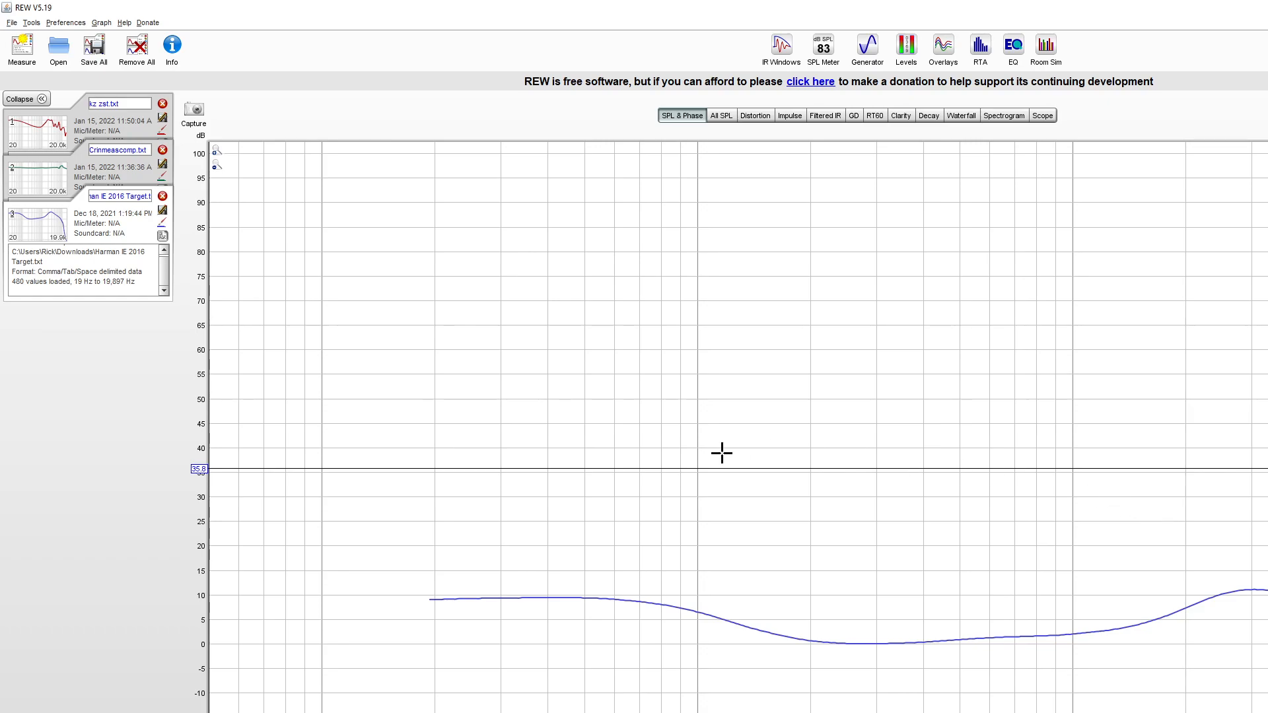
Step: Show the imported measurements in the All SPL graph
click(102, 267)
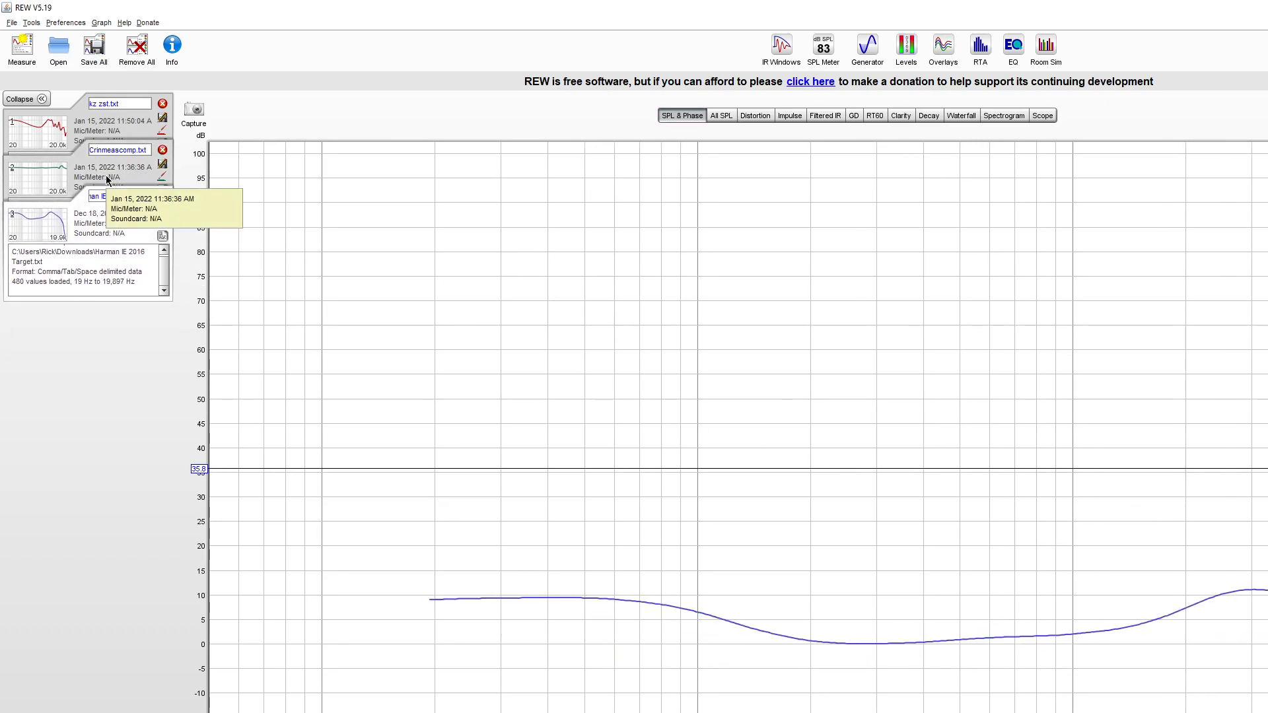
click(113, 178)
click(90, 277)
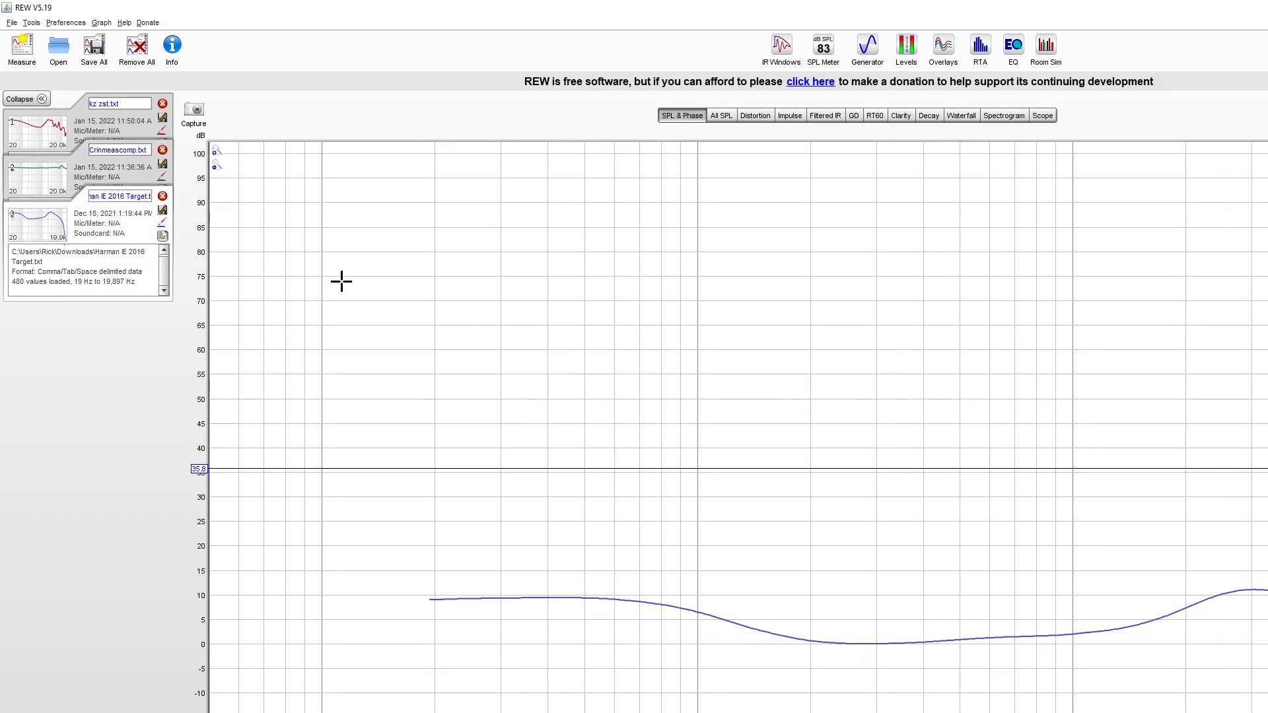
click(722, 116)
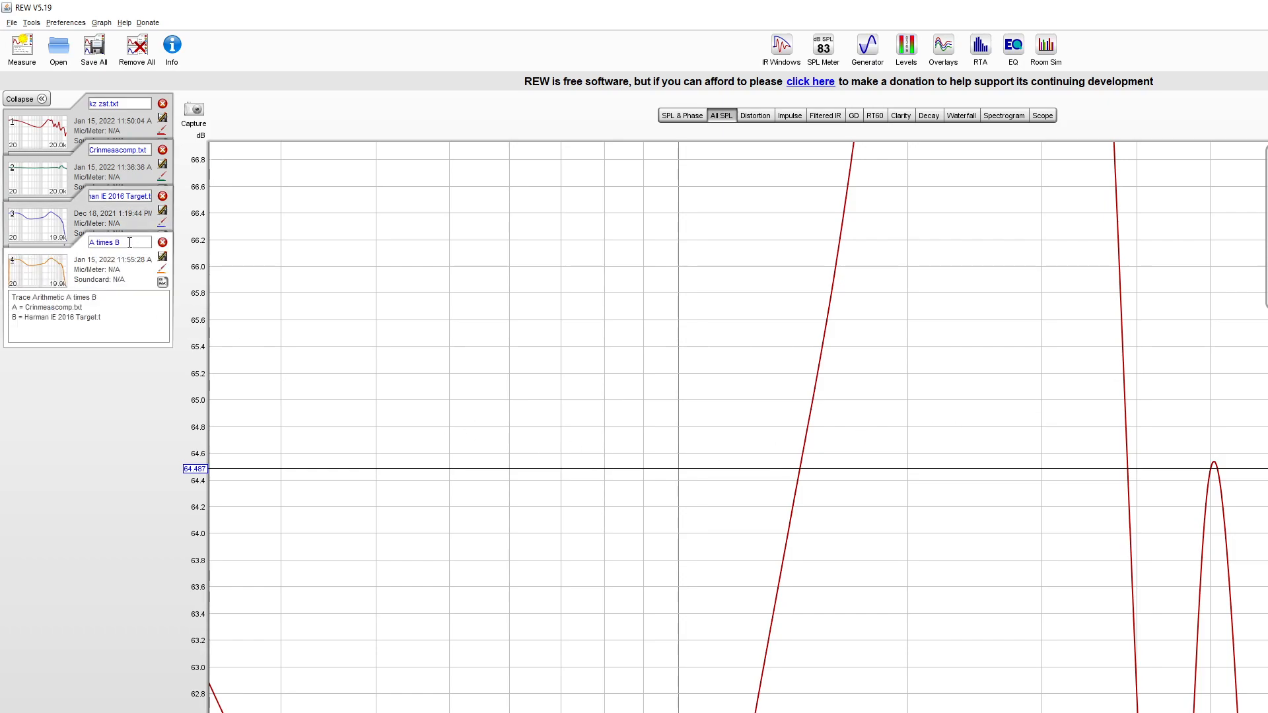
Step: Rename the A times B measurement as 2016comp
triple_click(129, 243)
text(2016comp)
Step: Remove the Harman IE 2016 Target and Crinmeascomp.txt measurements, confirming each removal
click(162, 196)
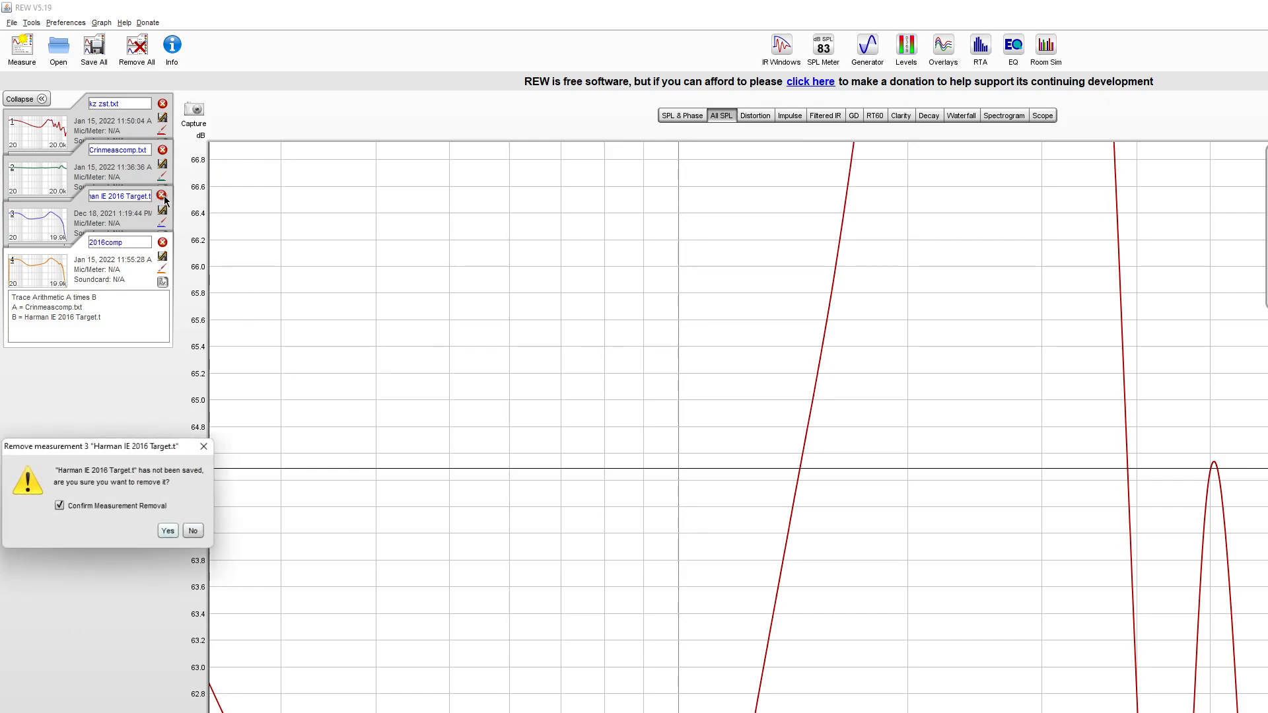
click(168, 528)
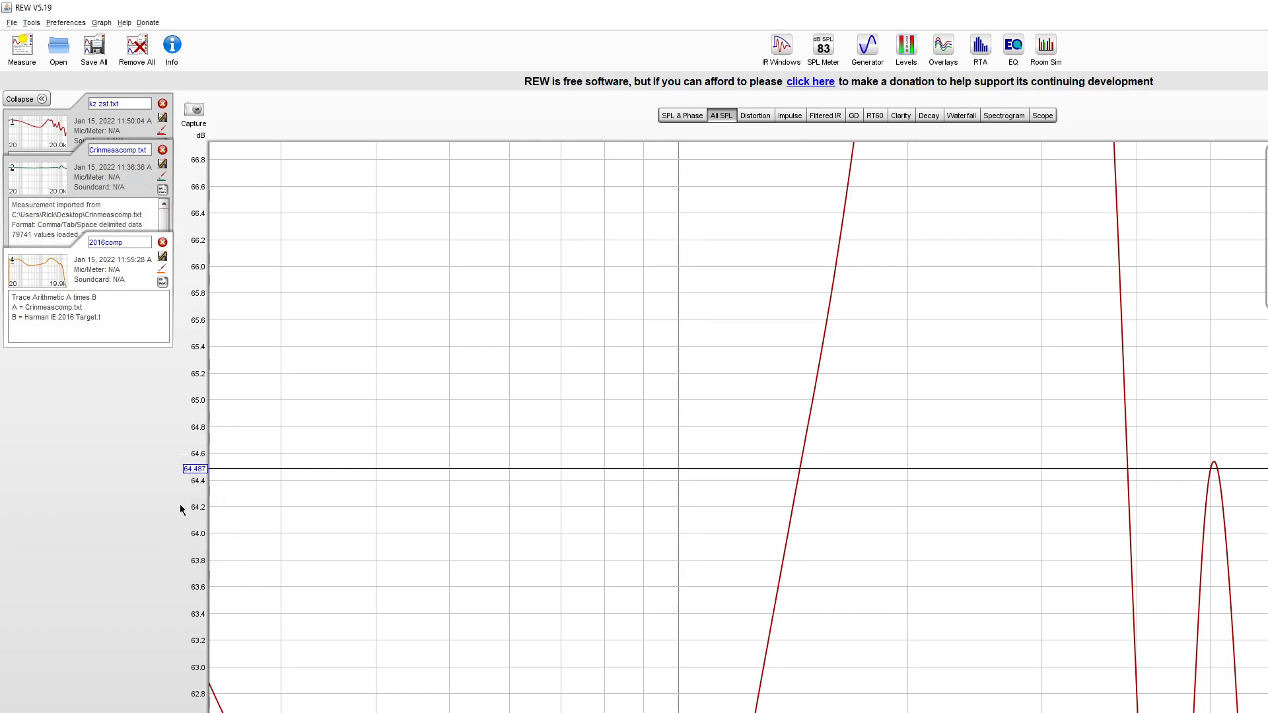
click(98, 173)
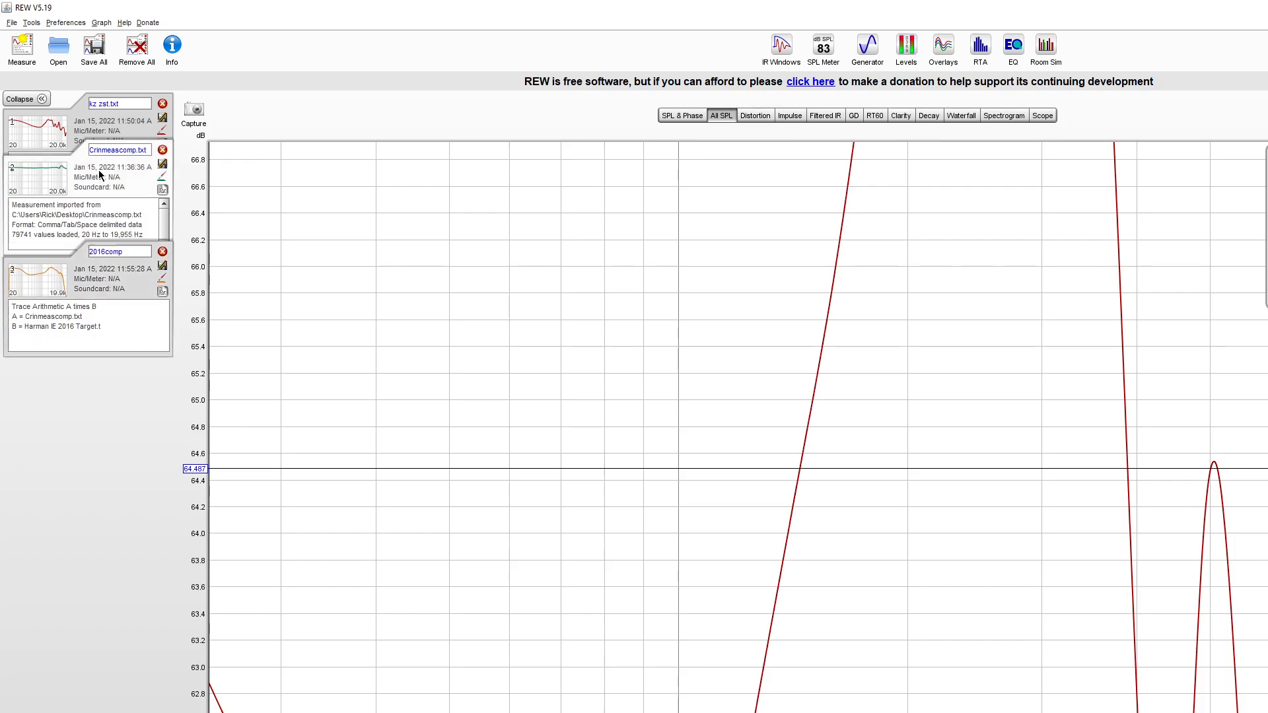
click(161, 150)
click(158, 531)
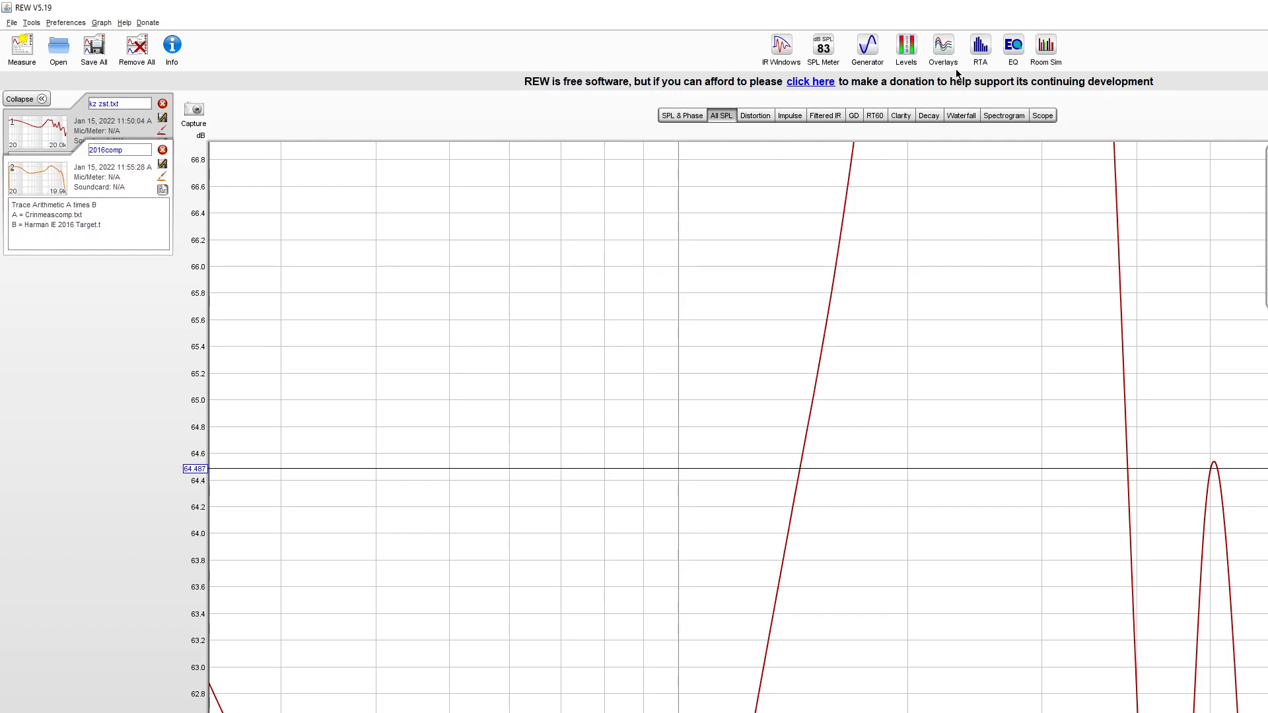
Step: Open the Overlays window for the KZ ZST and 2016comp curves and maximize it
click(943, 44)
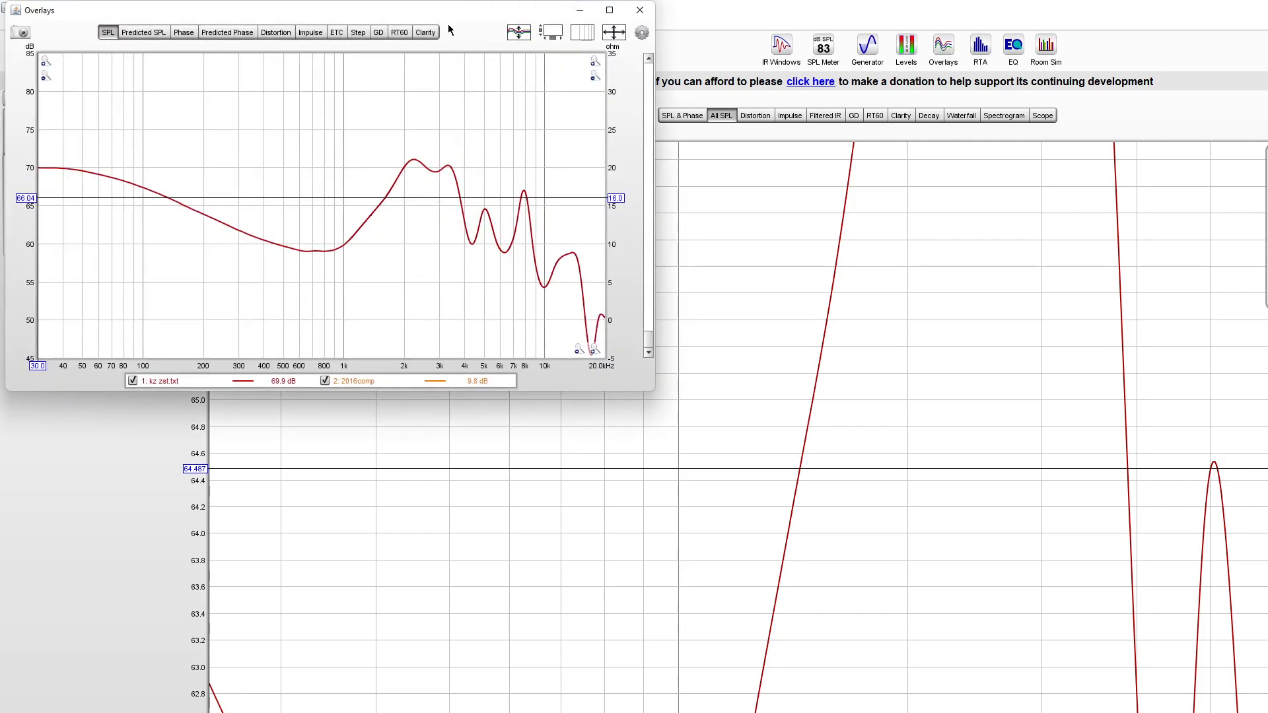
drag(343, 13, 908, 127)
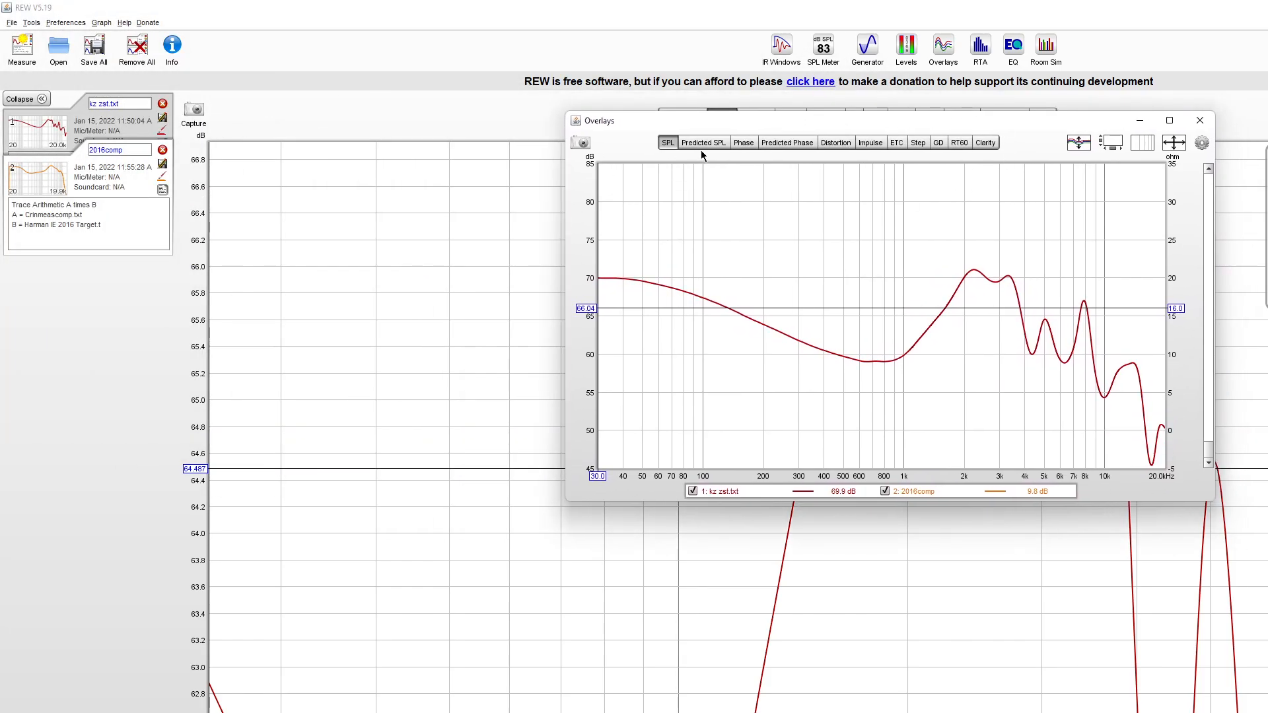
click(1200, 120)
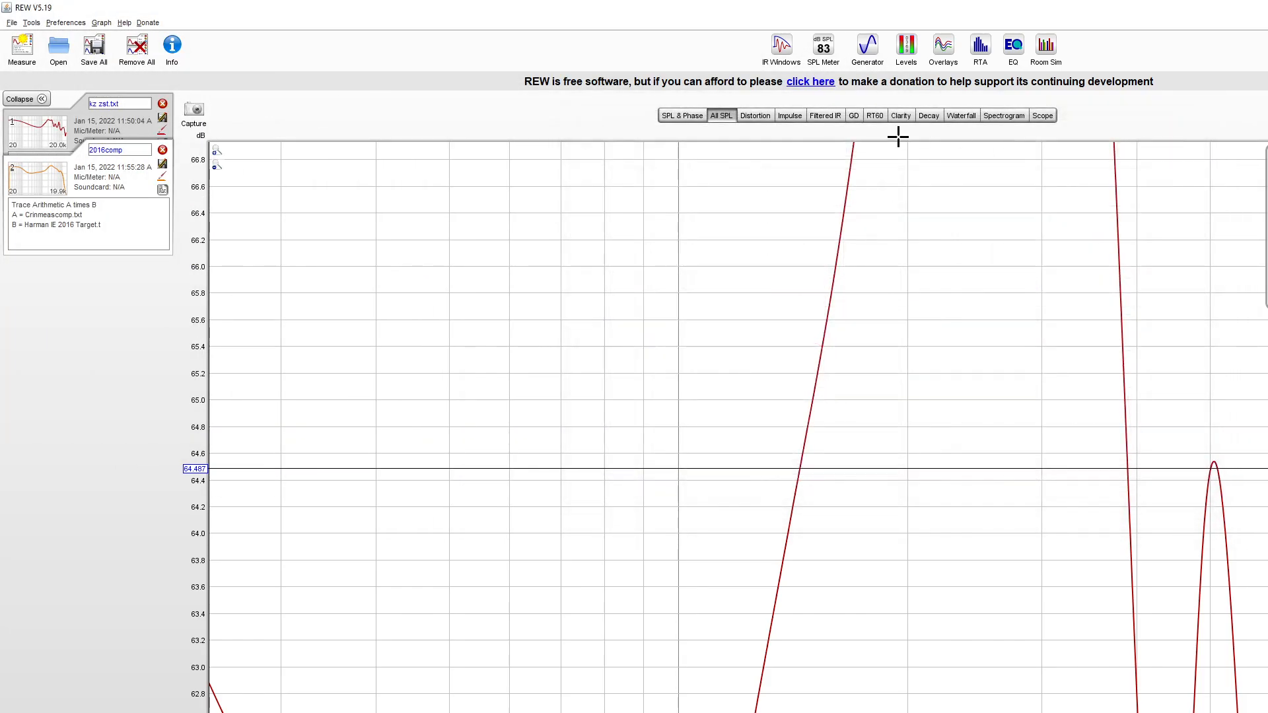
click(943, 55)
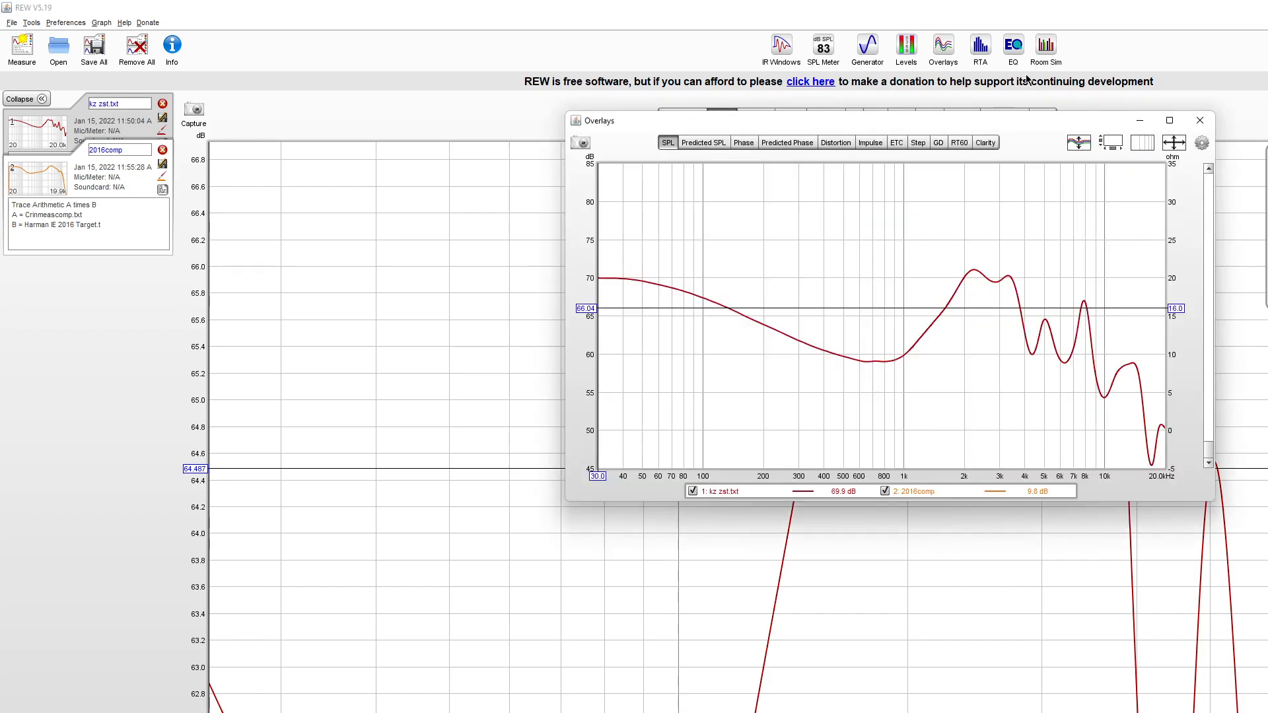
click(1170, 121)
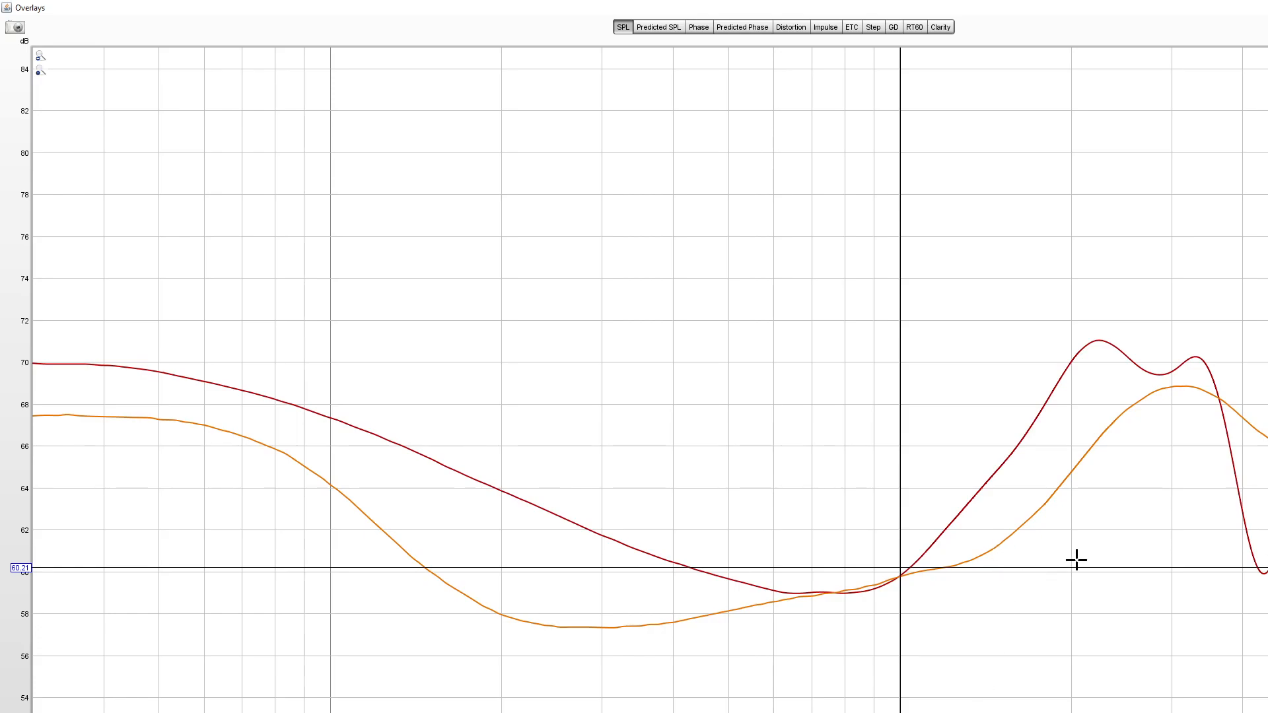
Step: Show the predicted SPL overlay and compare the two curves around and above 1 kHz with the graph cursor
click(671, 28)
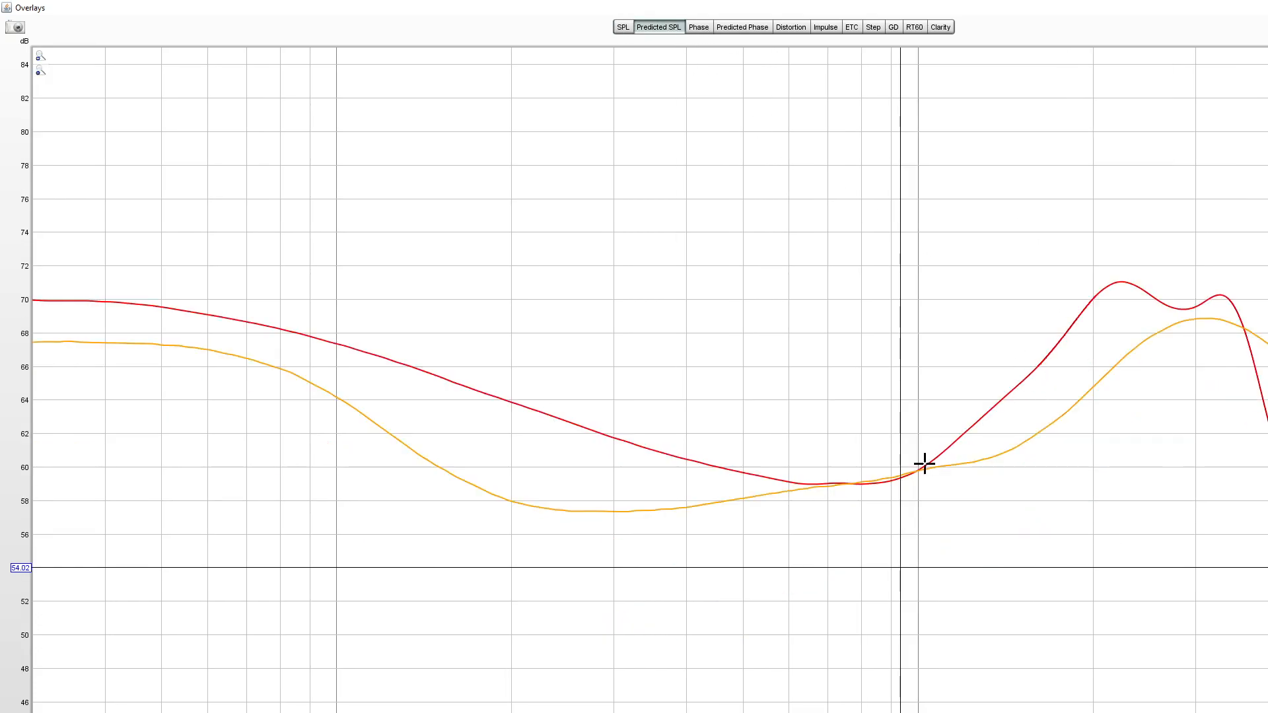
click(918, 509)
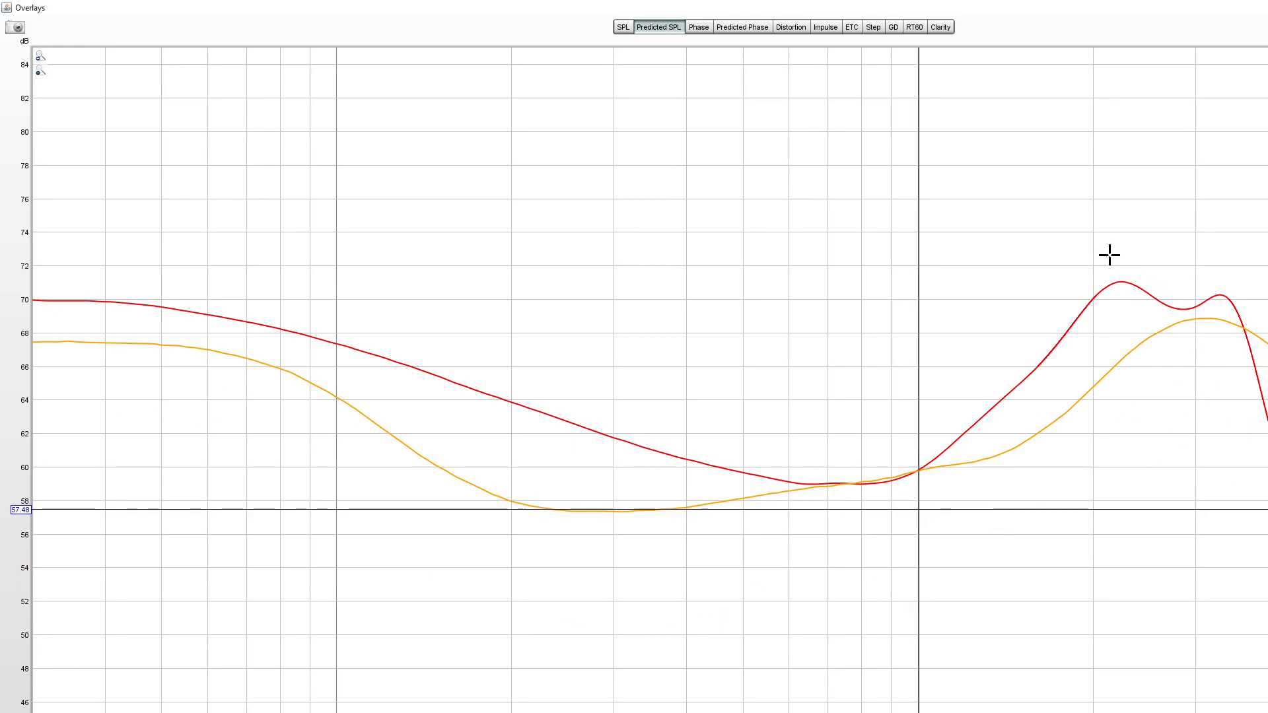
drag(1227, 302, 961, 407)
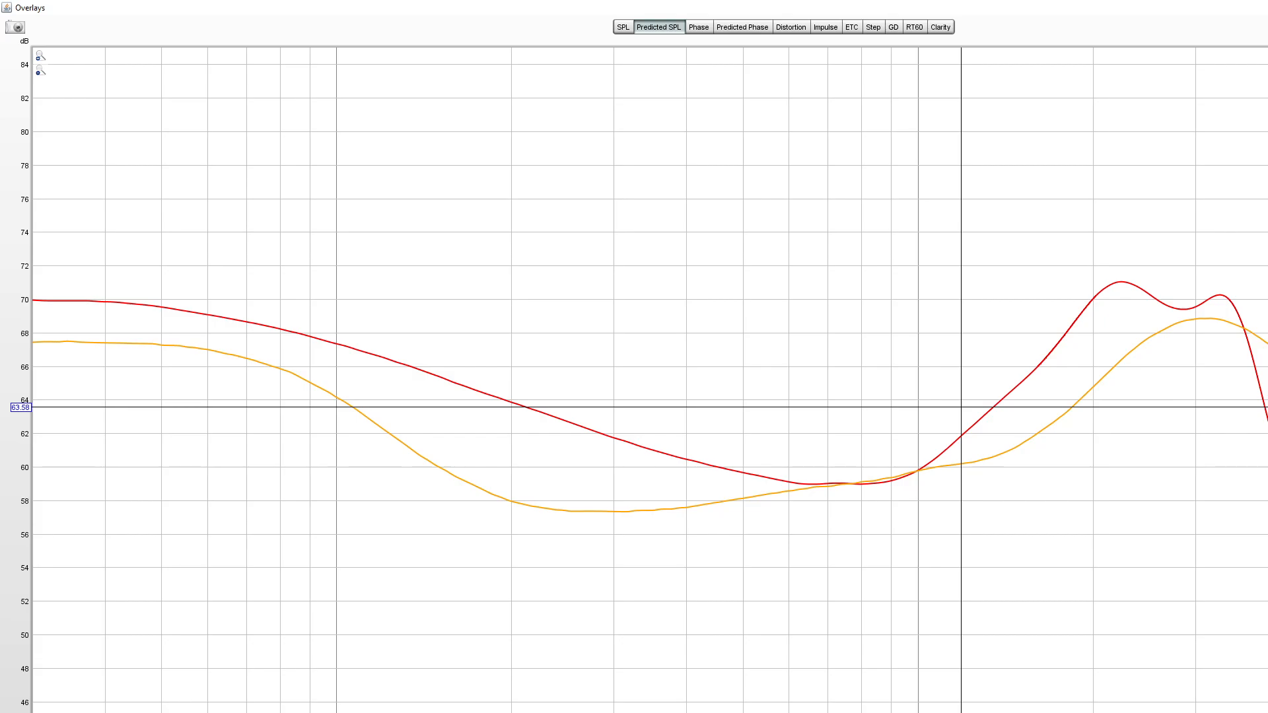
Step: Return to the main REW window, select the kz zst.txt measurement, and open its EQ window with the EQ Filters list
key(alt+Tab)
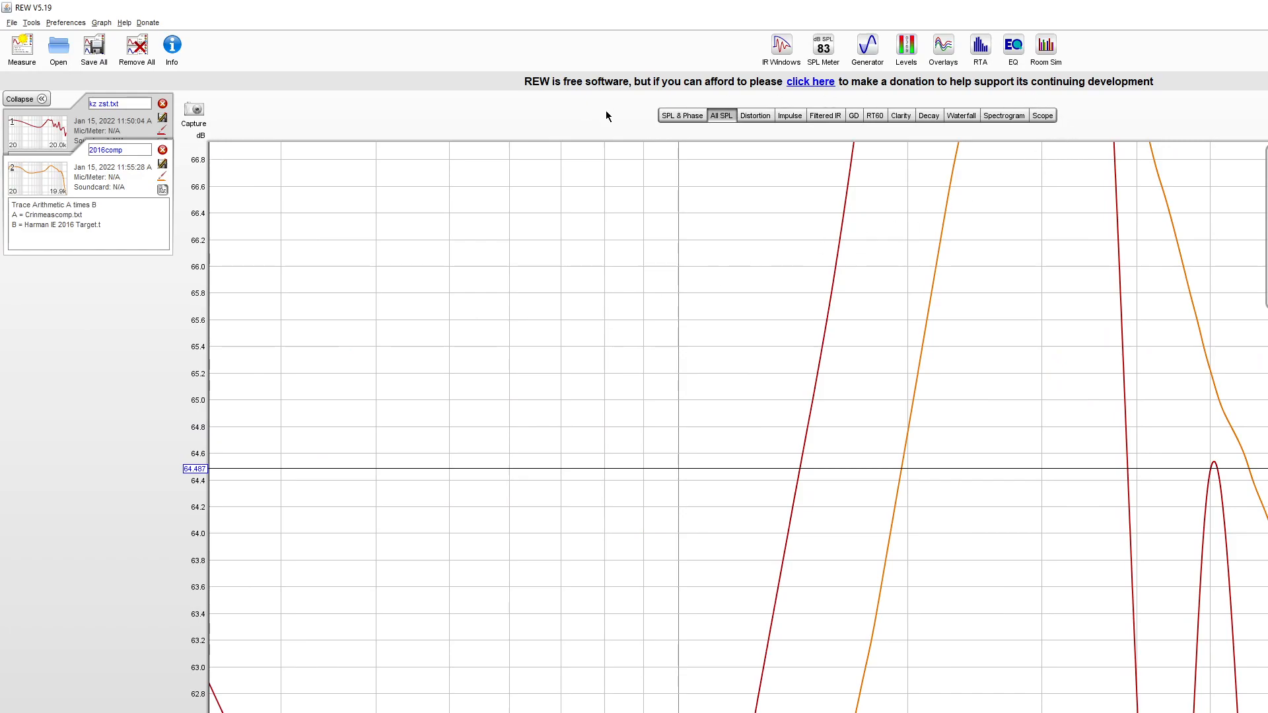
click(55, 138)
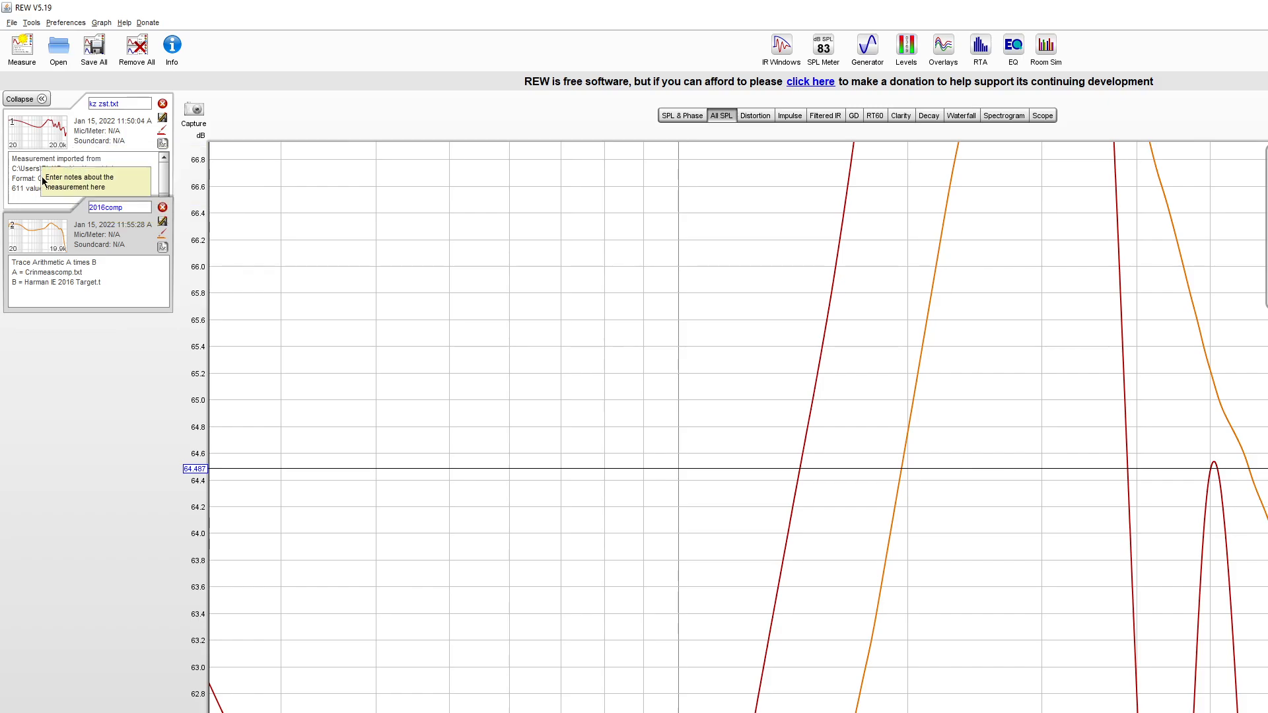
click(1013, 58)
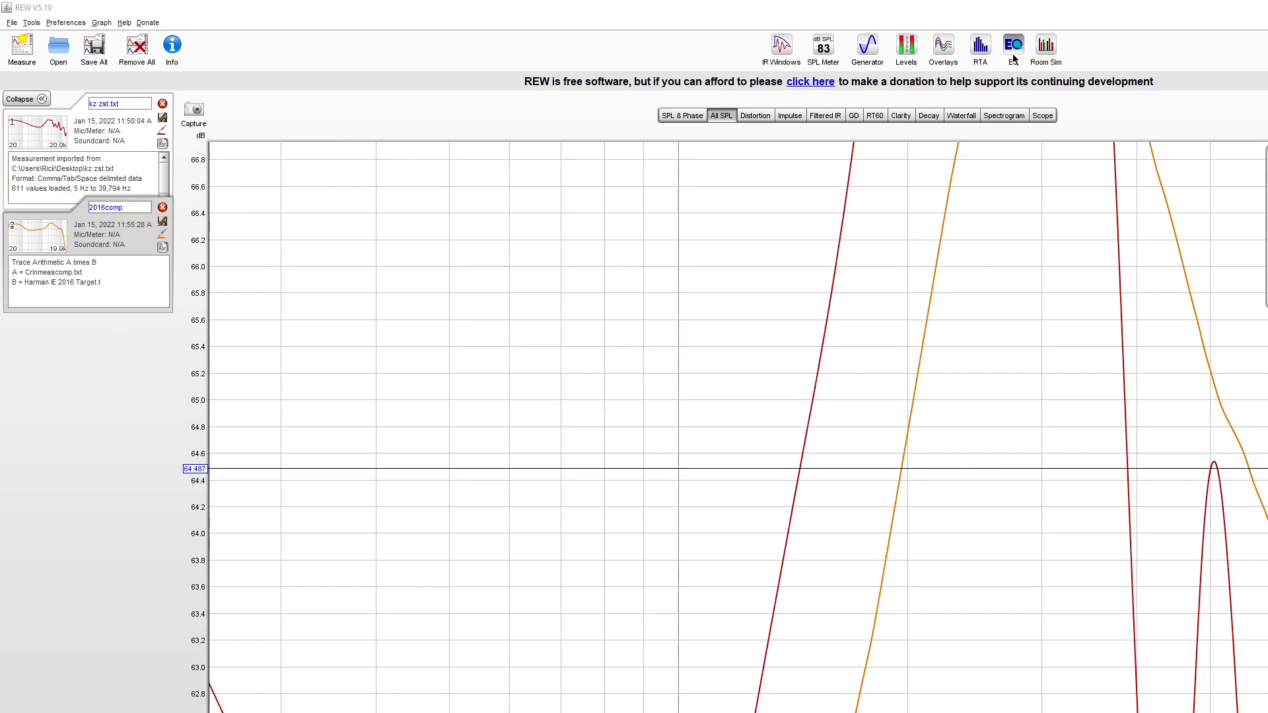
click(781, 60)
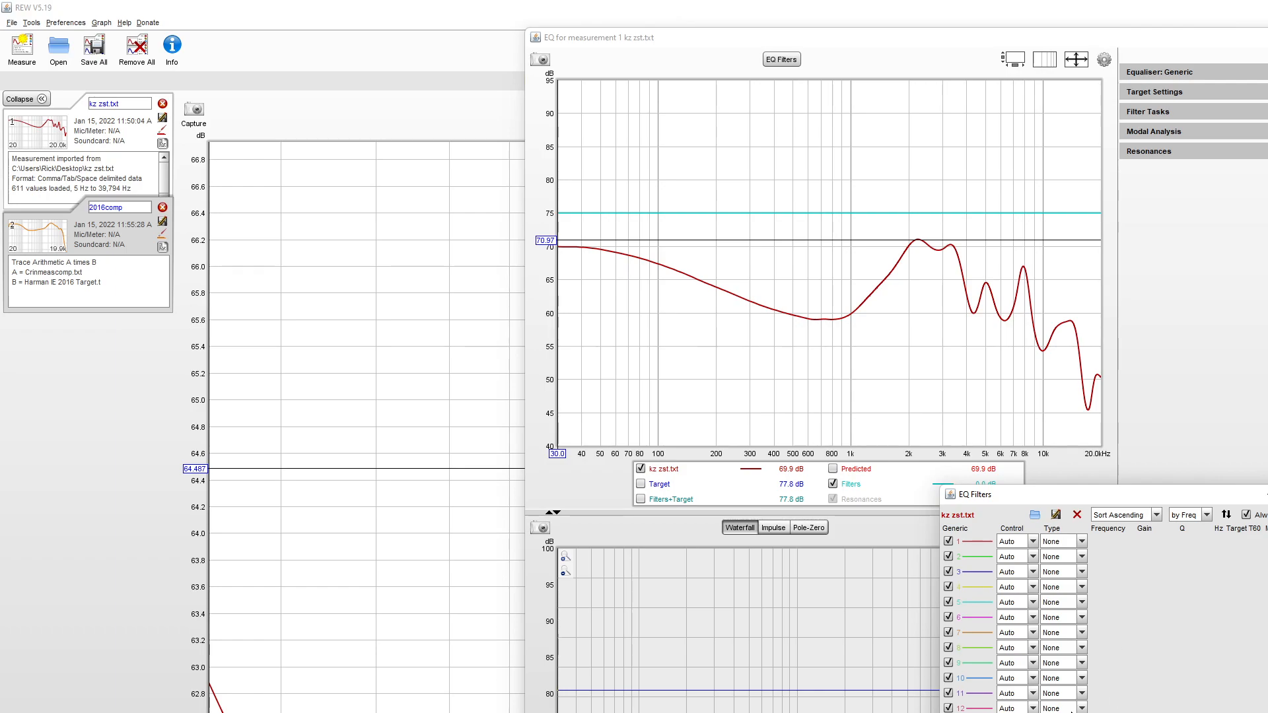
Step: Bring the Overlays window back into view and move the EQ Filters window below the predicted curves
key(alt+Tab)
key(alt+Tab)
key(alt+Tab)
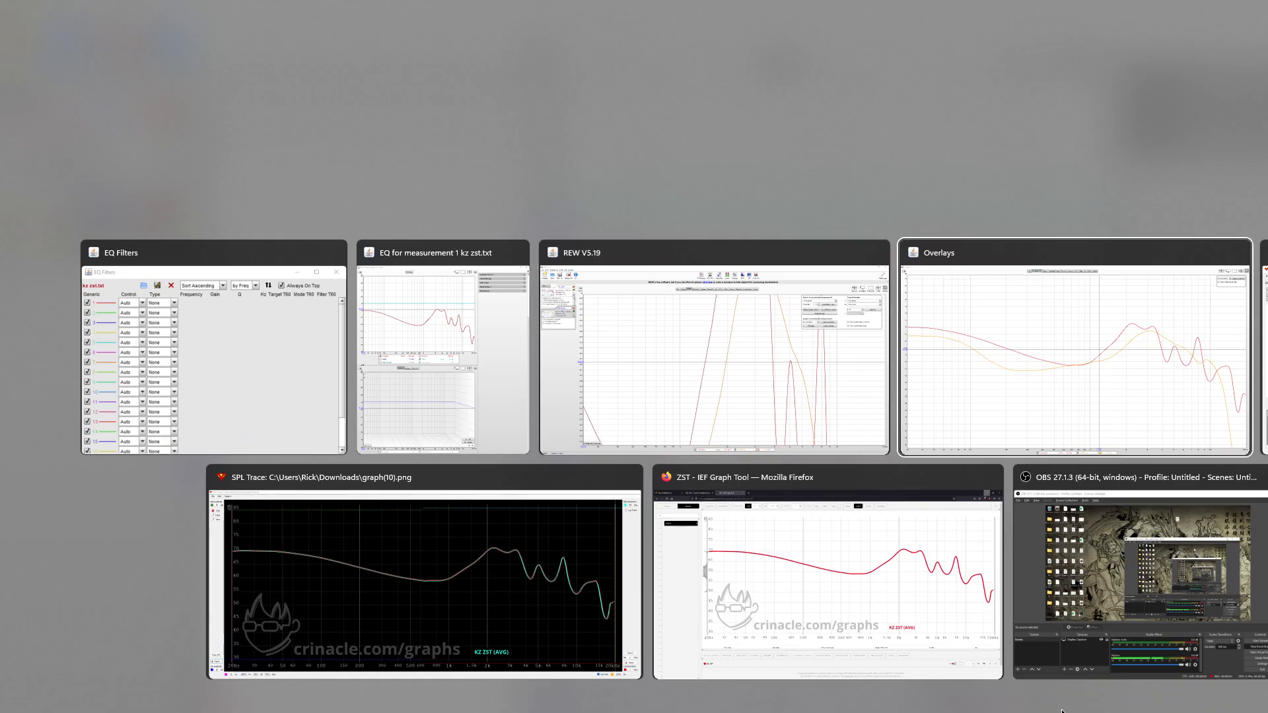
drag(1202, 502, 1188, 538)
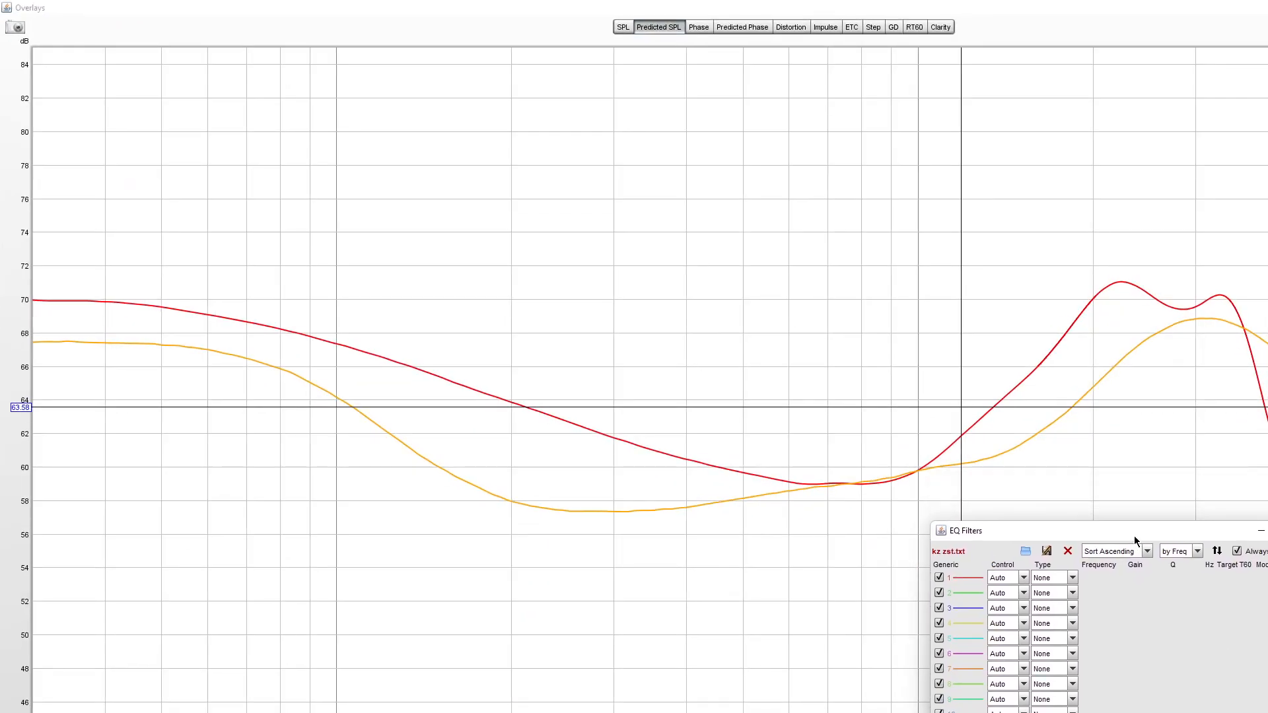
Step: Try a low-shelf (LS) filter at 100 Hz in filter 1, lowering its gain to -24.6 dB
click(1068, 578)
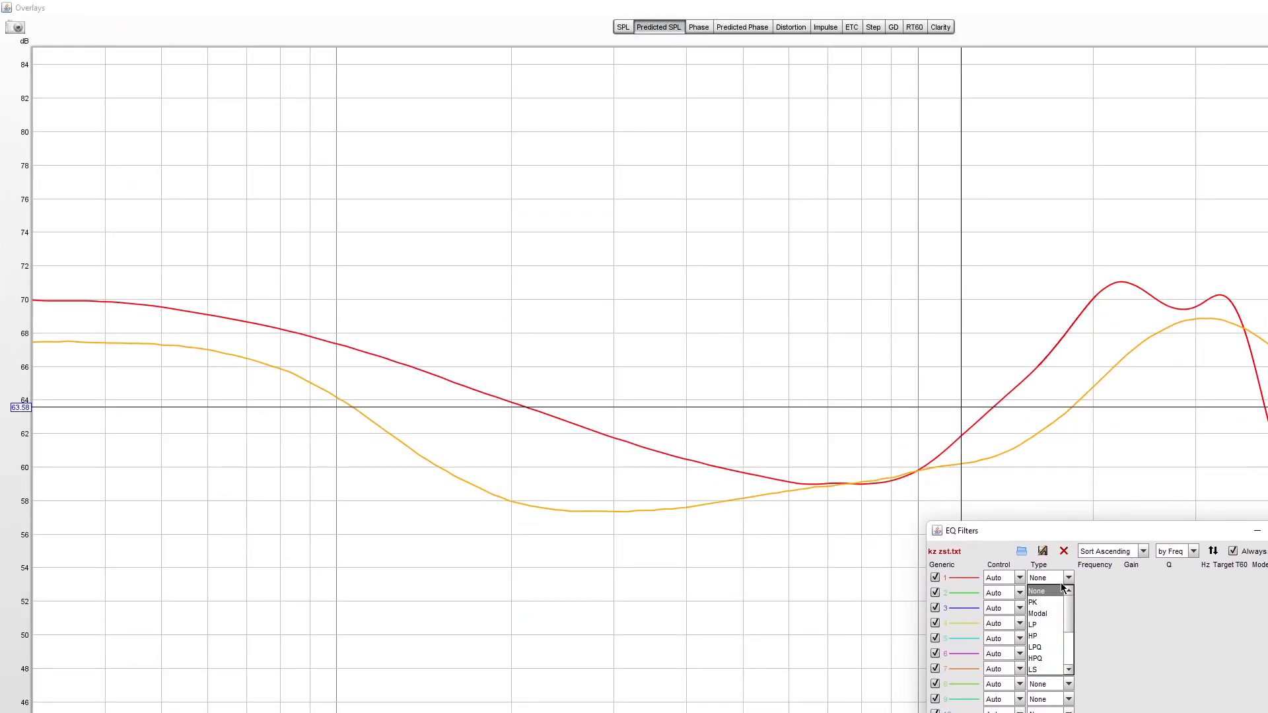
click(1042, 671)
click(1148, 581)
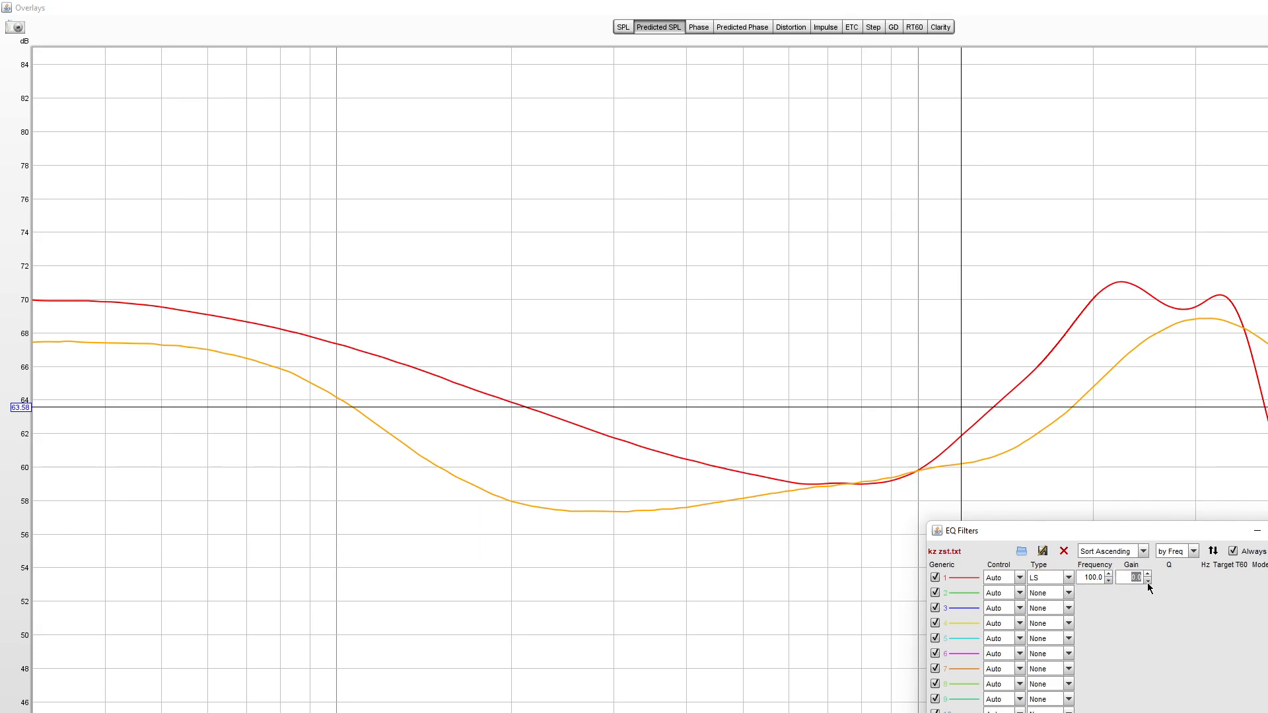
drag(1147, 581, 1148, 582)
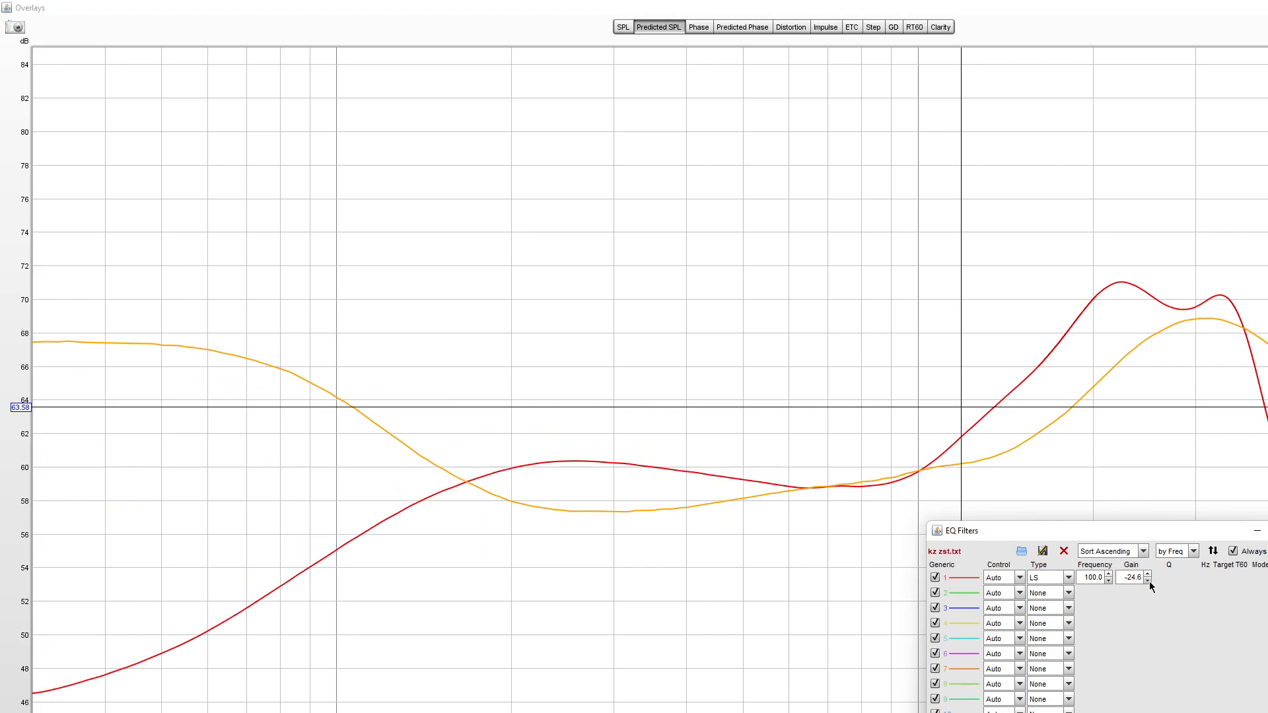
Step: Change filter 1 to a peaking (PK) type and move the EQ Filters window clear of the low-frequency curves
click(1069, 578)
click(1053, 599)
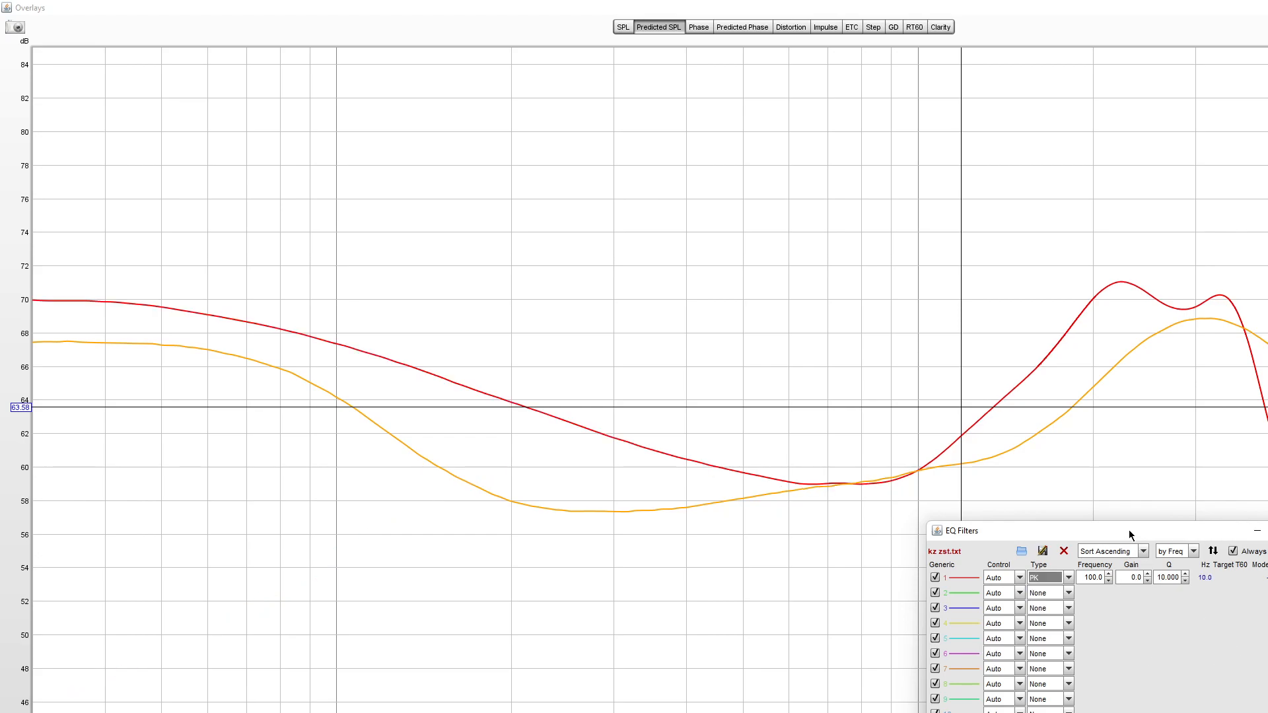
drag(1128, 530, 996, 554)
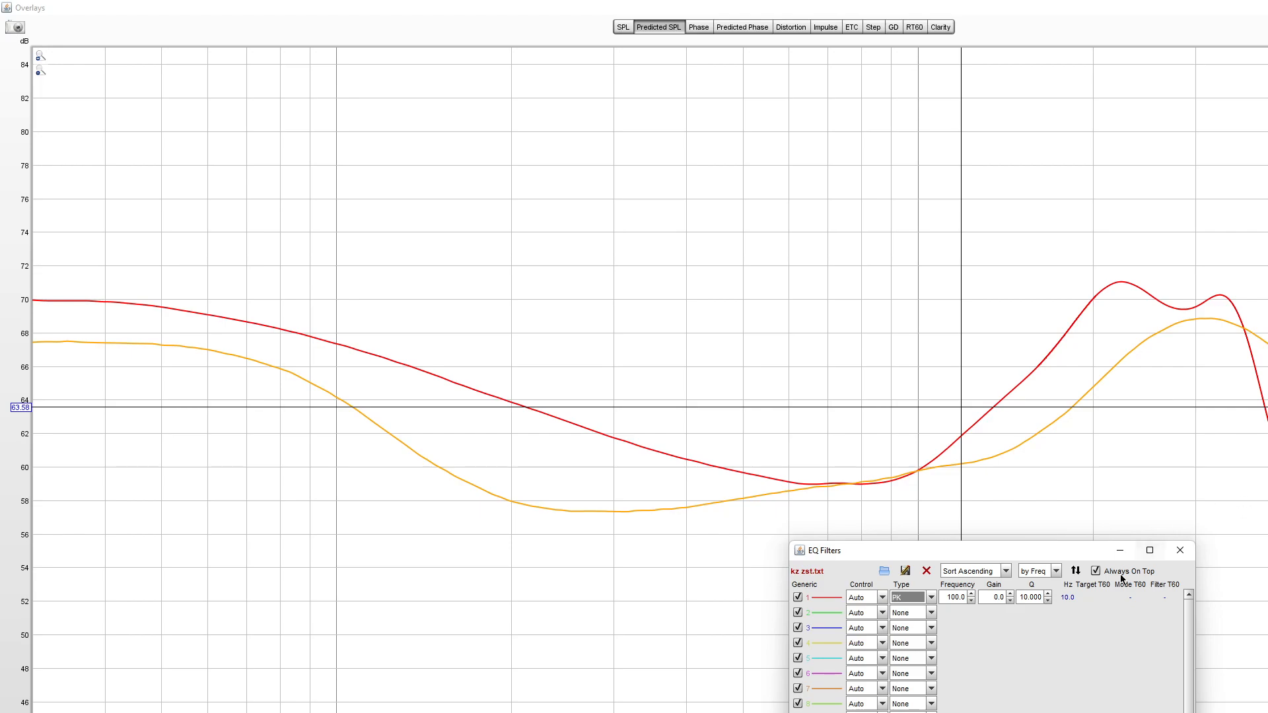
drag(1019, 552, 969, 582)
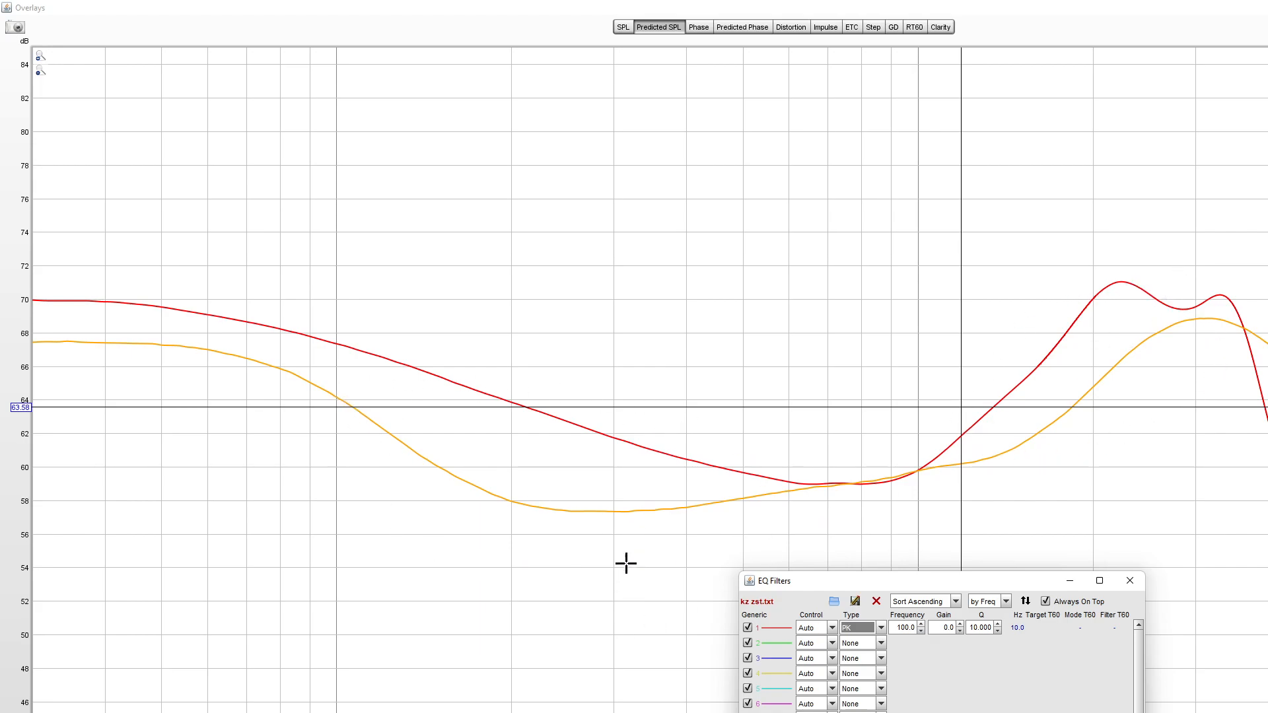
Step: Position the graph cursor just above 200 Hz, where the target curve flattens out below the KZ ZST response
click(525, 595)
click(536, 553)
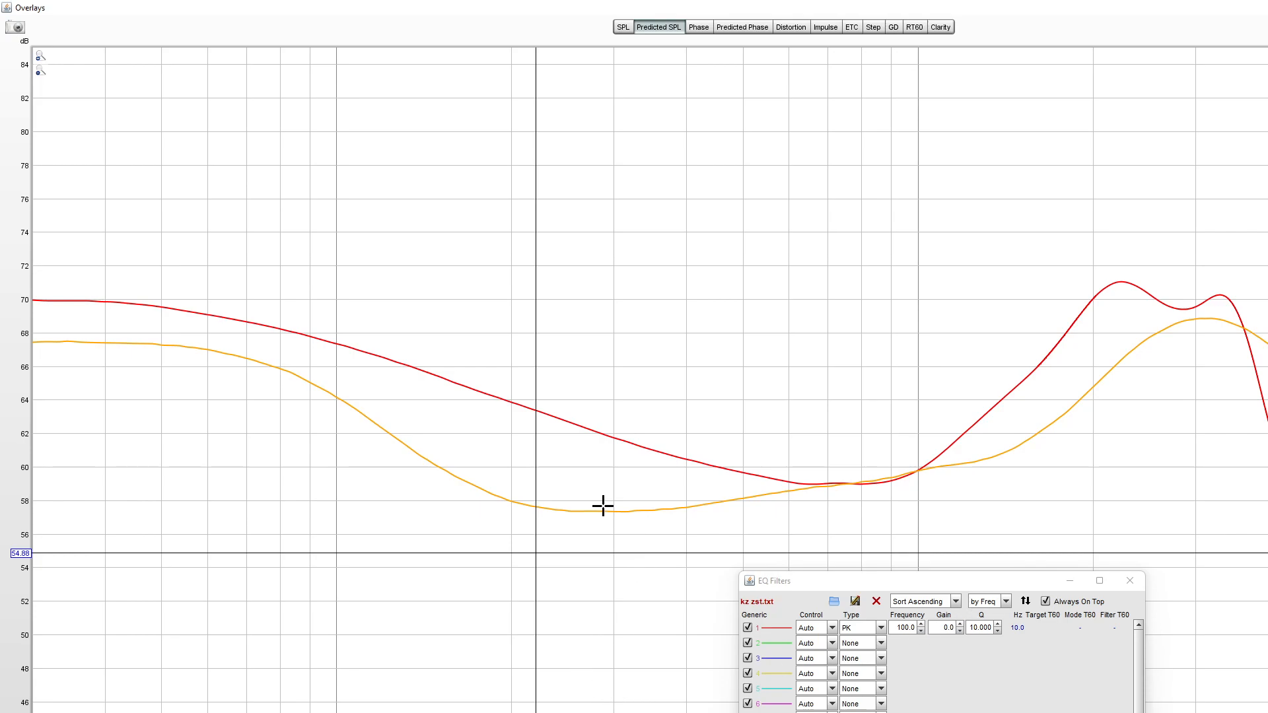
click(316, 353)
drag(317, 355, 521, 507)
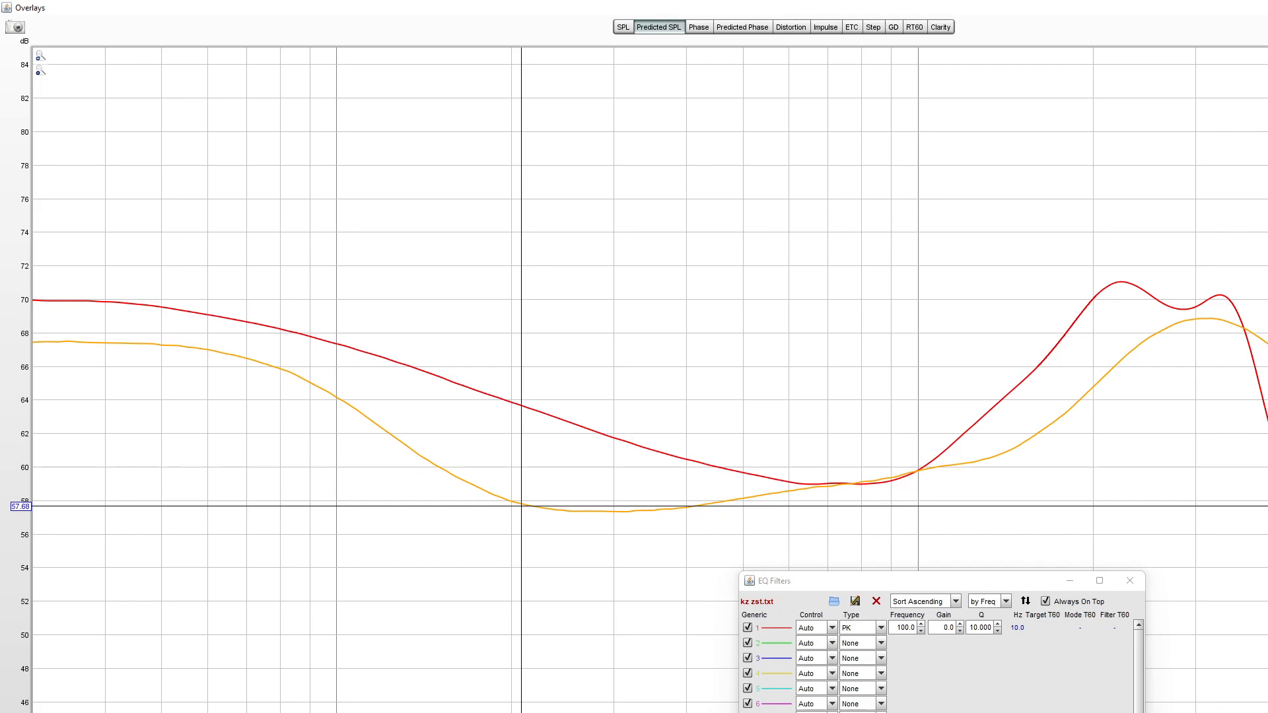
Step: Set filter 1's frequency to 208 Hz and its Q to 1
double_click(909, 628)
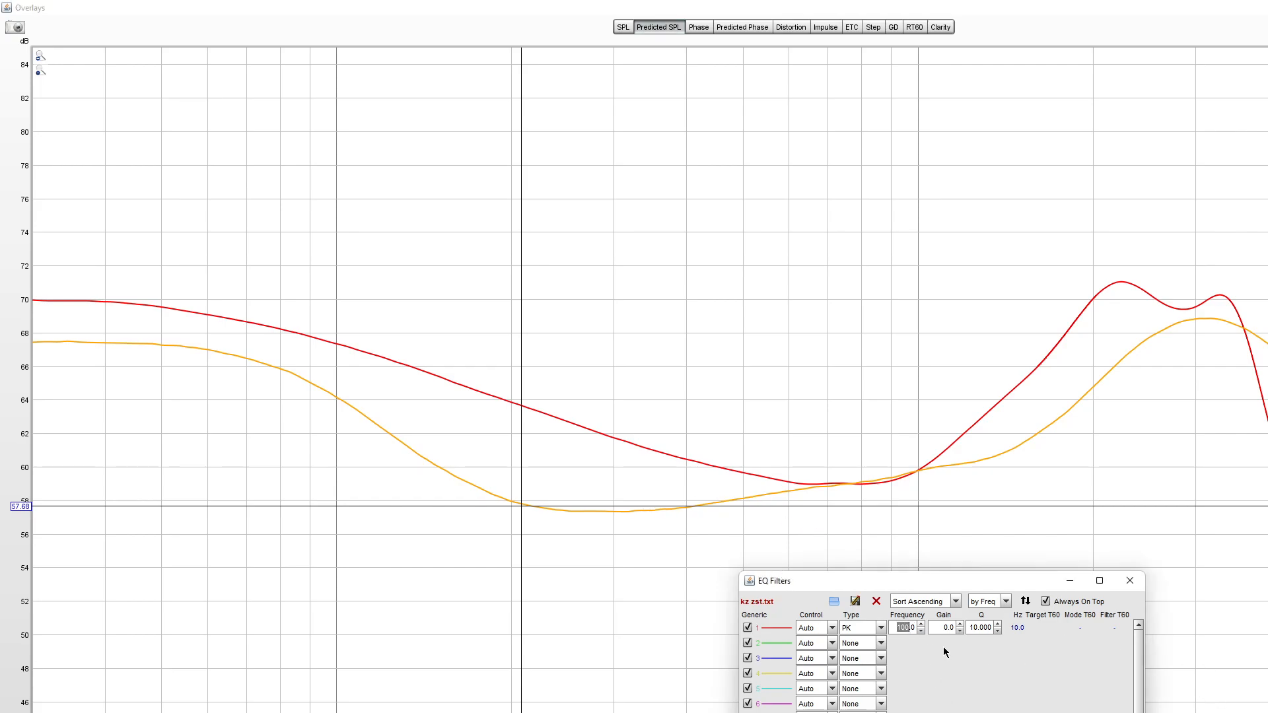
double_click(912, 628)
key(BackSpace)
text(208)
click(979, 628)
text(1)
Step: Lower filter 1's gain to -5.8 dB so the predicted curve meets the target at the graph cursor
click(961, 631)
click(961, 631)
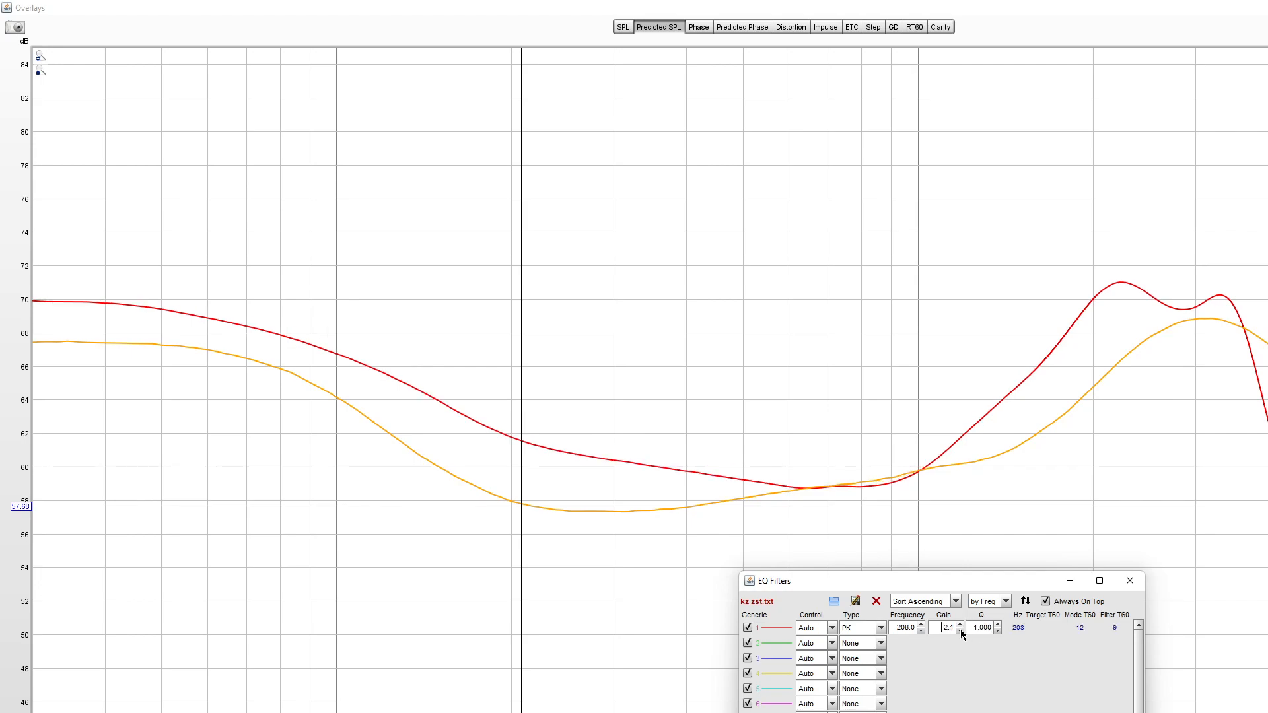
click(960, 631)
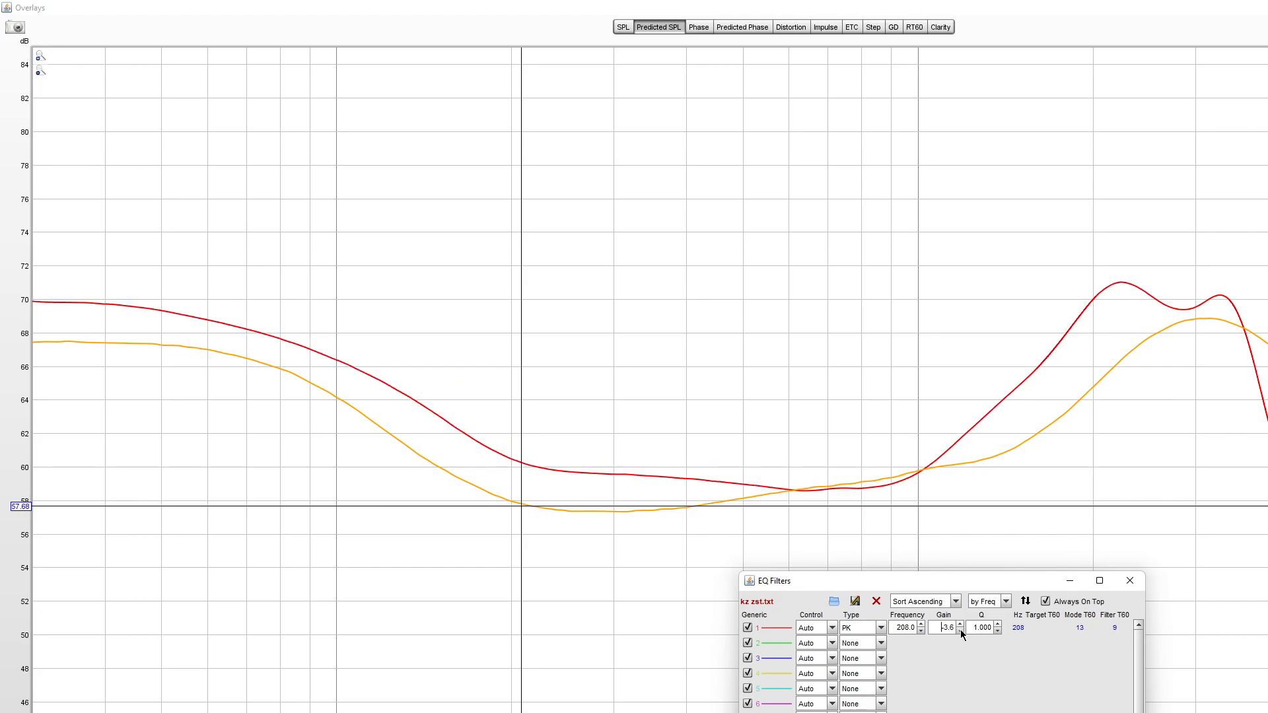
click(961, 631)
click(961, 632)
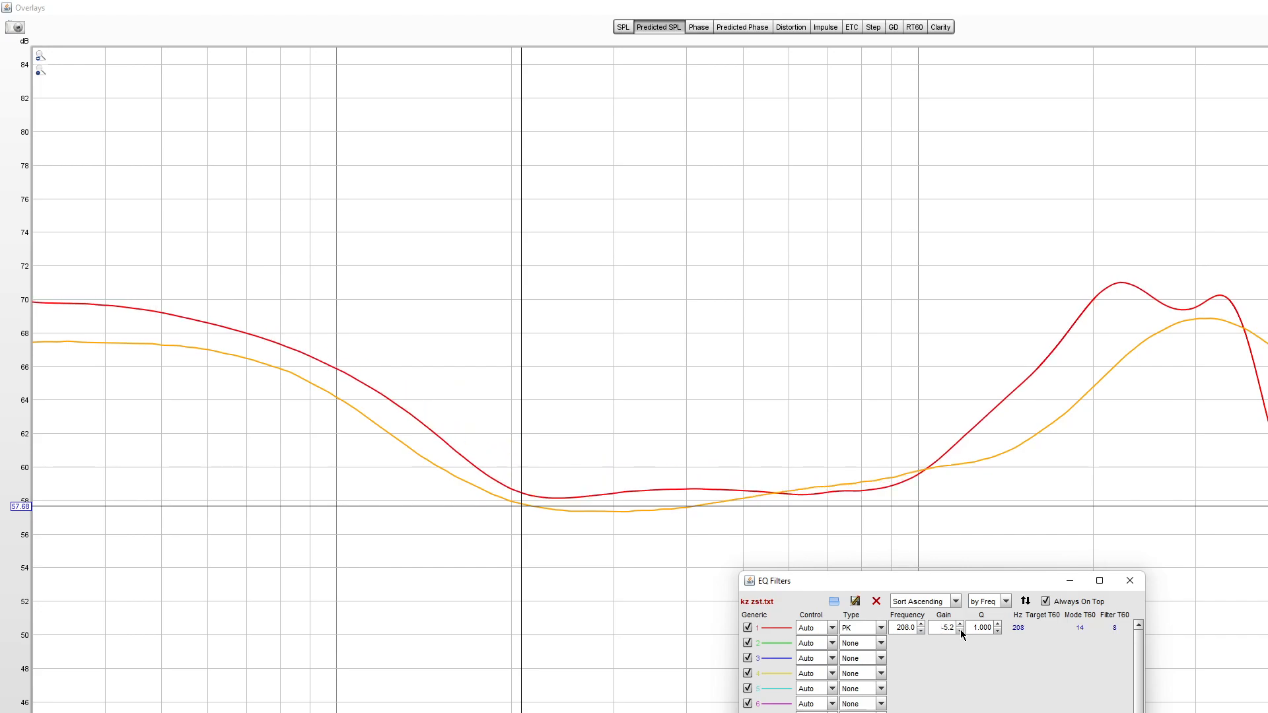
click(961, 631)
click(961, 631)
click(961, 632)
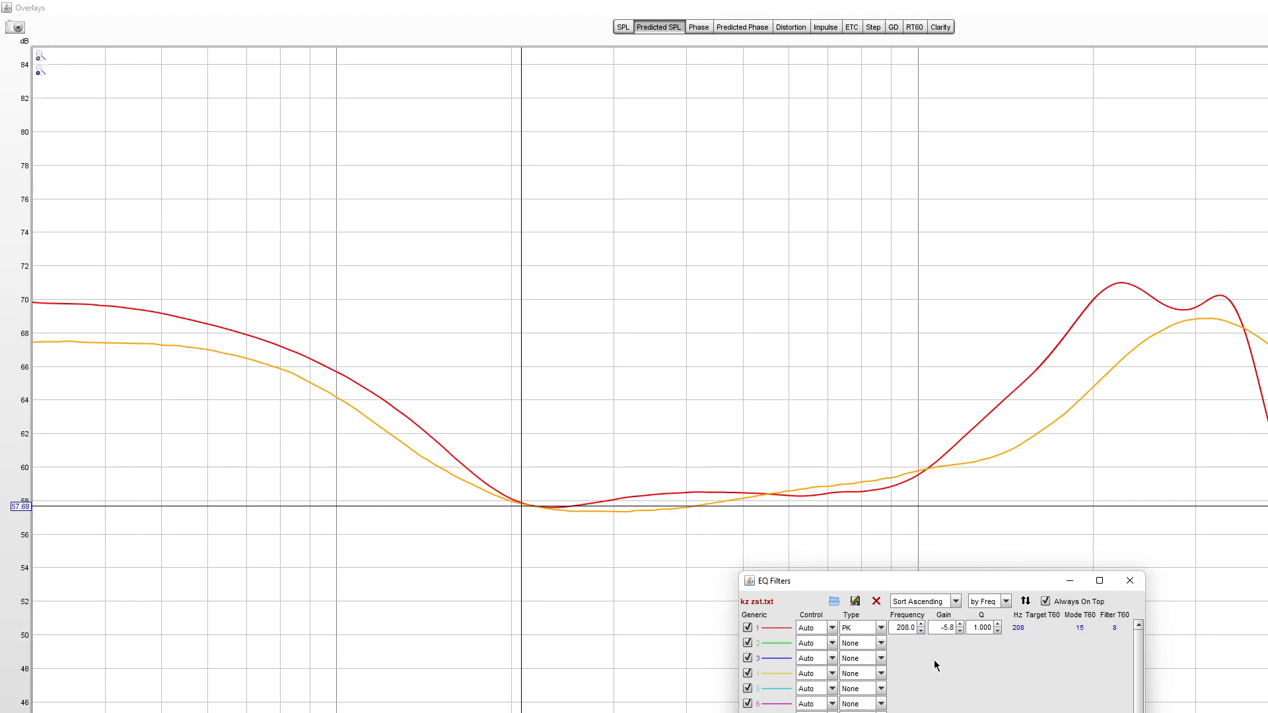
Step: Widen filter 1 with a Q of 0.7 and lower its frequency to 194 Hz
key(Tab)
text(.7)
key(Return)
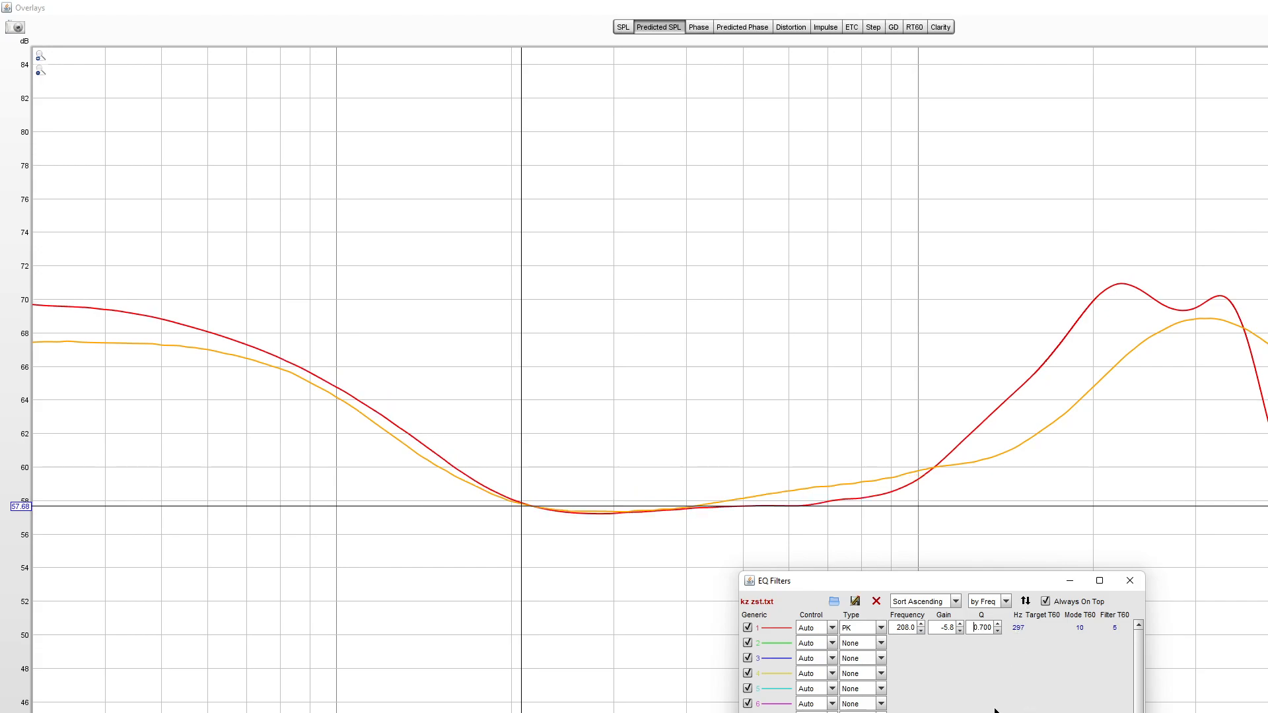
click(922, 631)
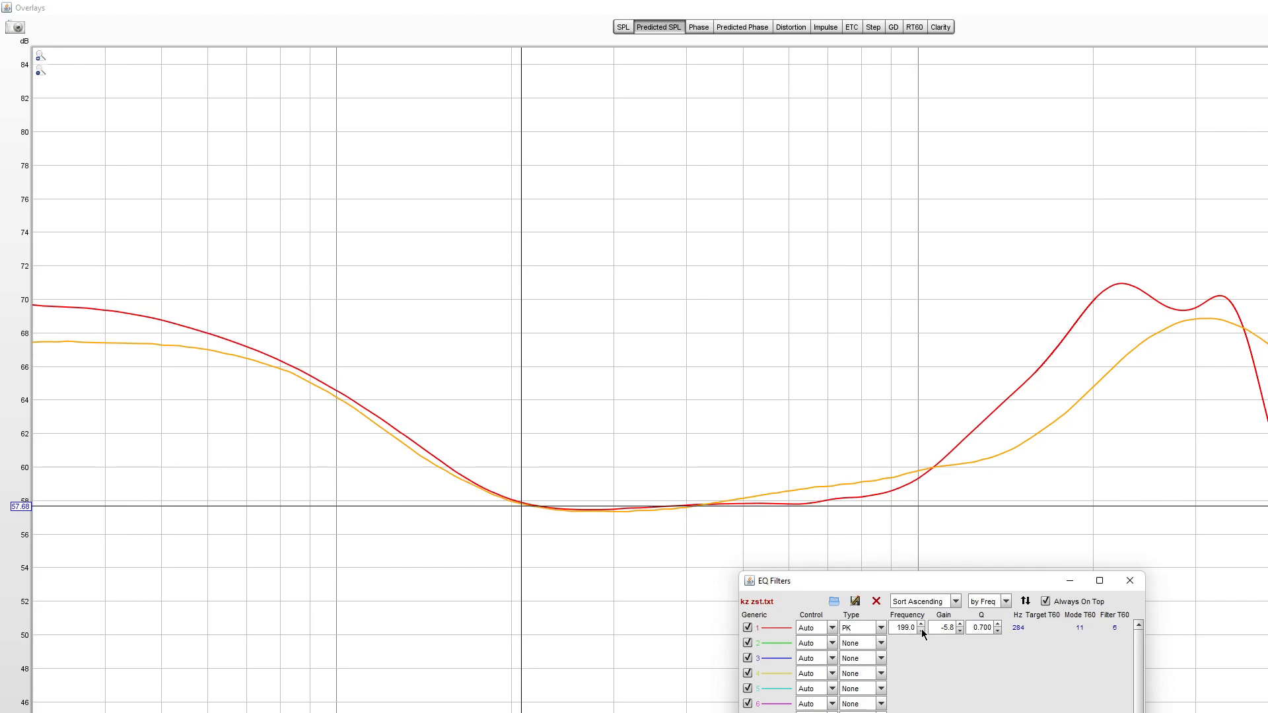
click(922, 631)
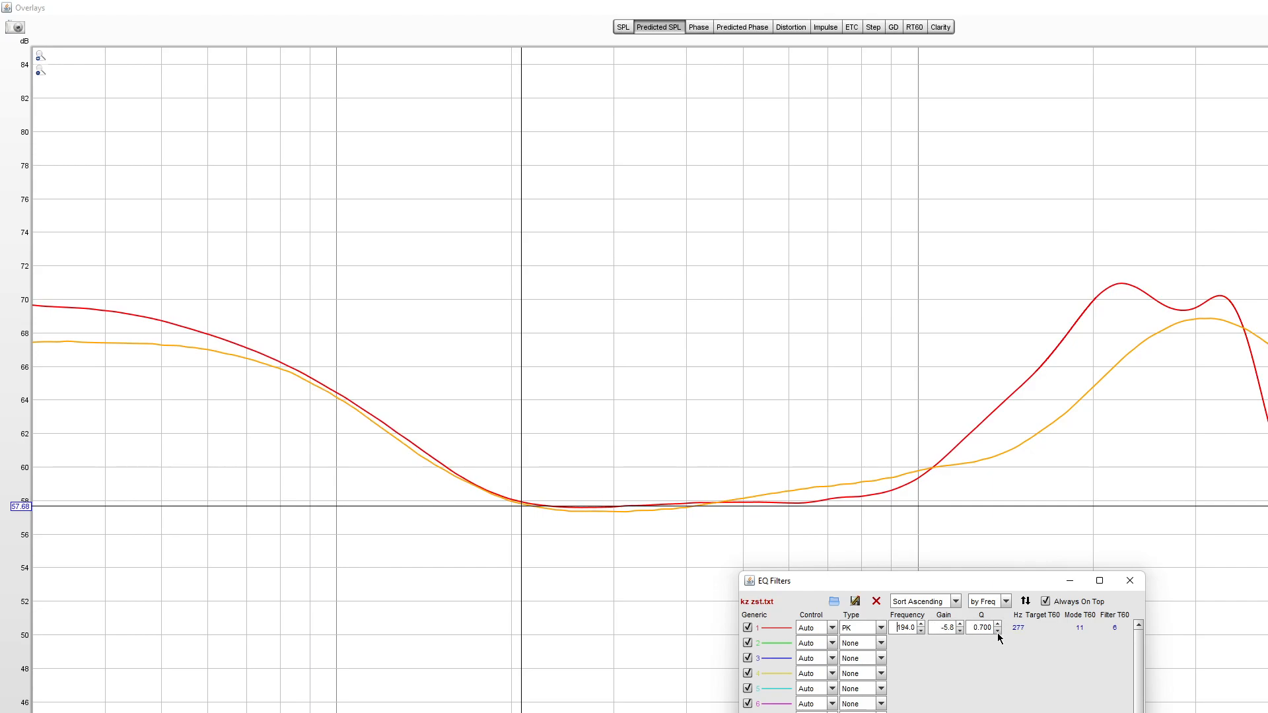
Step: Fine-tune filter 1 to a gain of -5.9 dB and a Q of 0.6
click(960, 630)
double_click(983, 626)
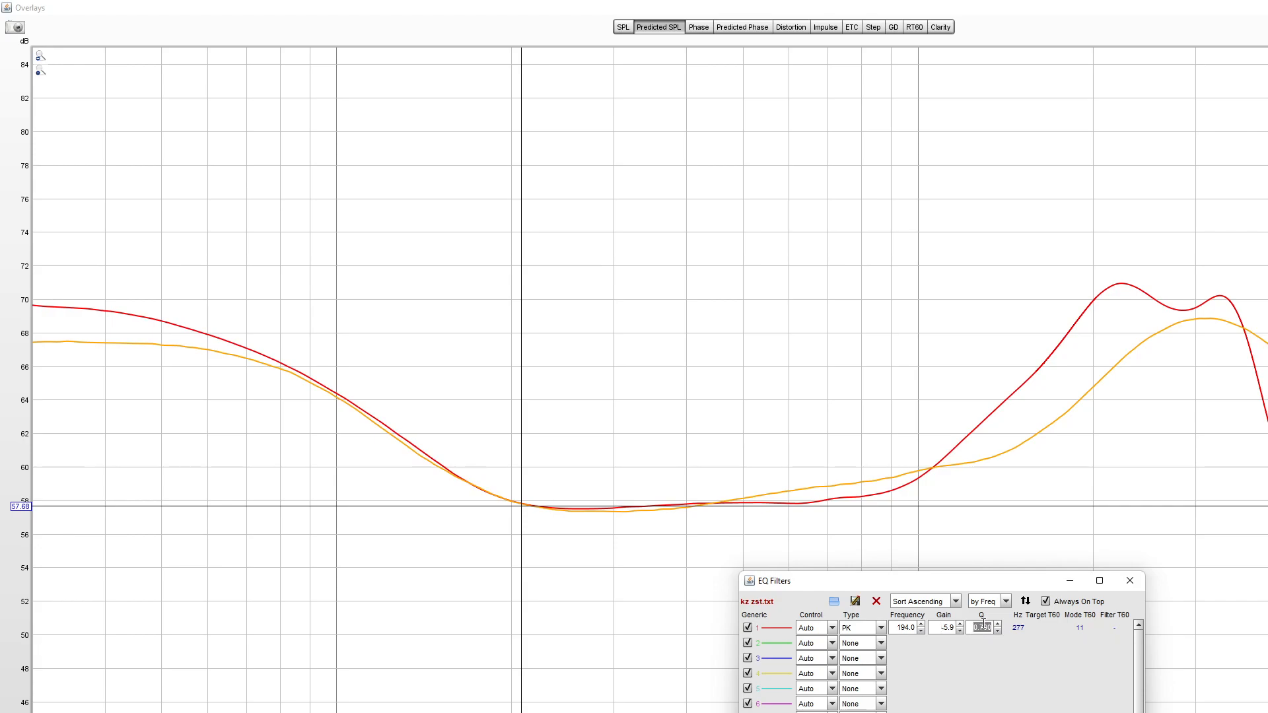
key(BackSpace)
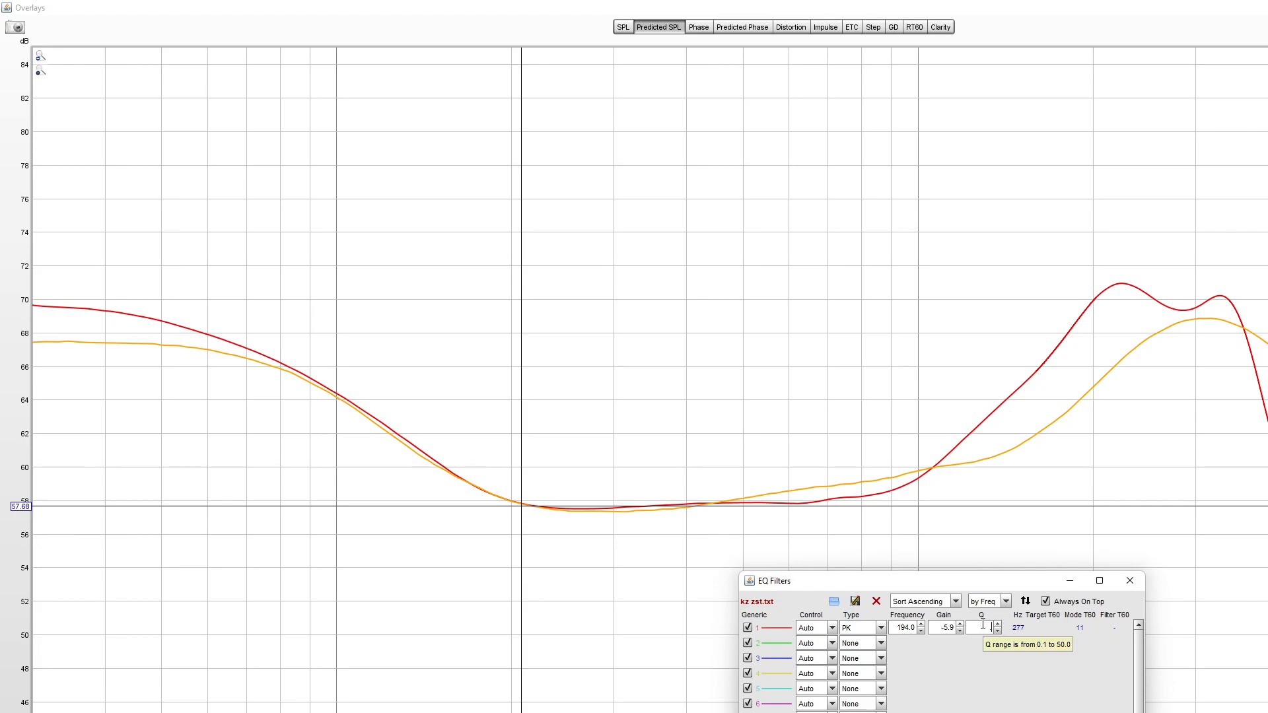
text(.6)
key(Return)
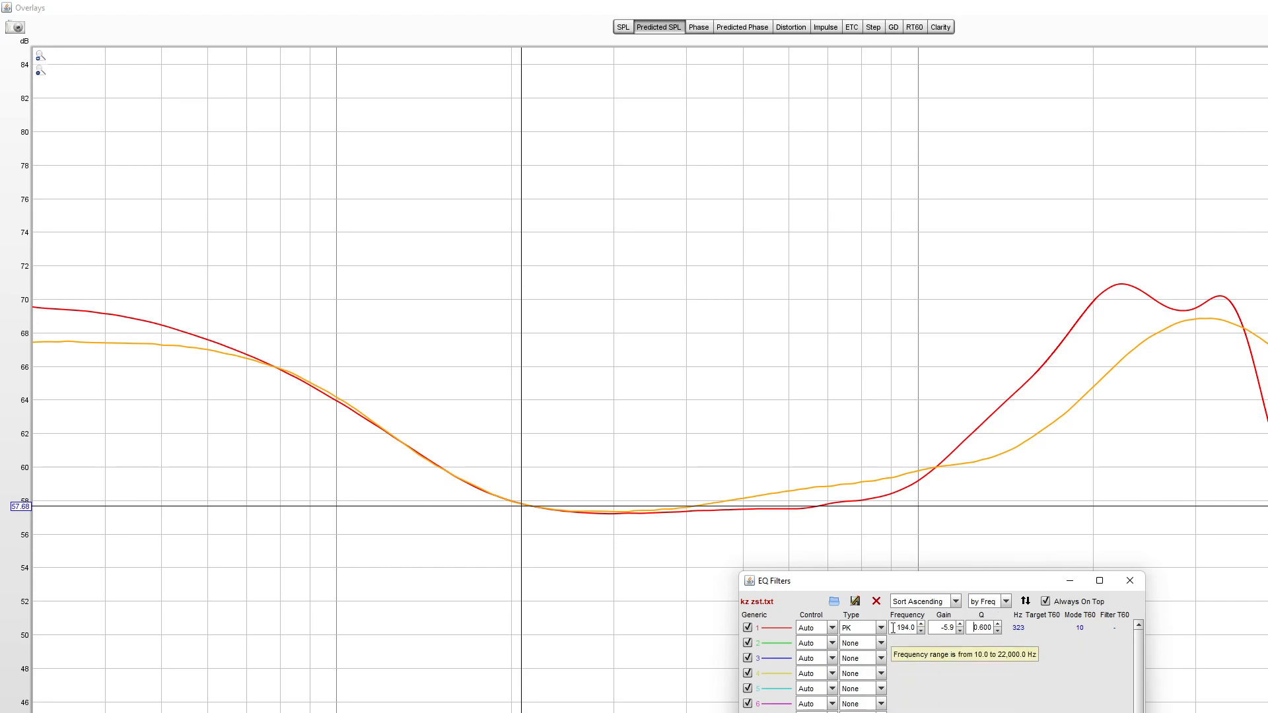
click(960, 625)
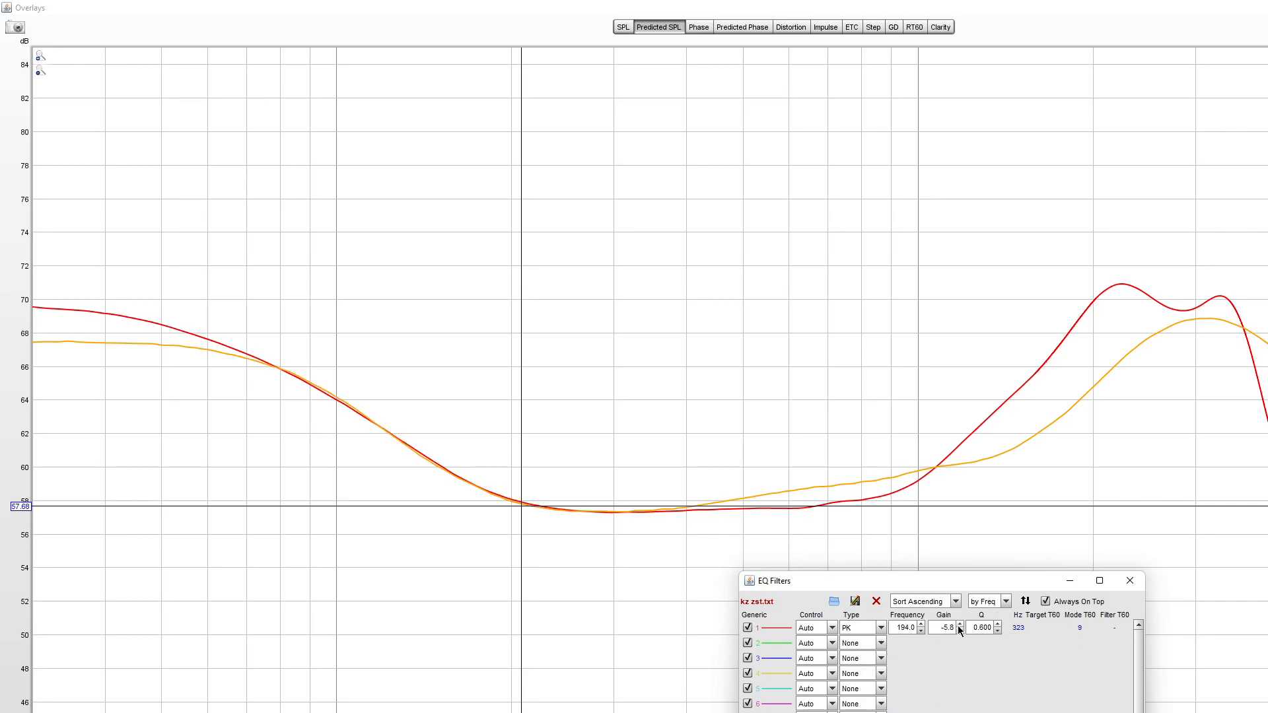
click(960, 632)
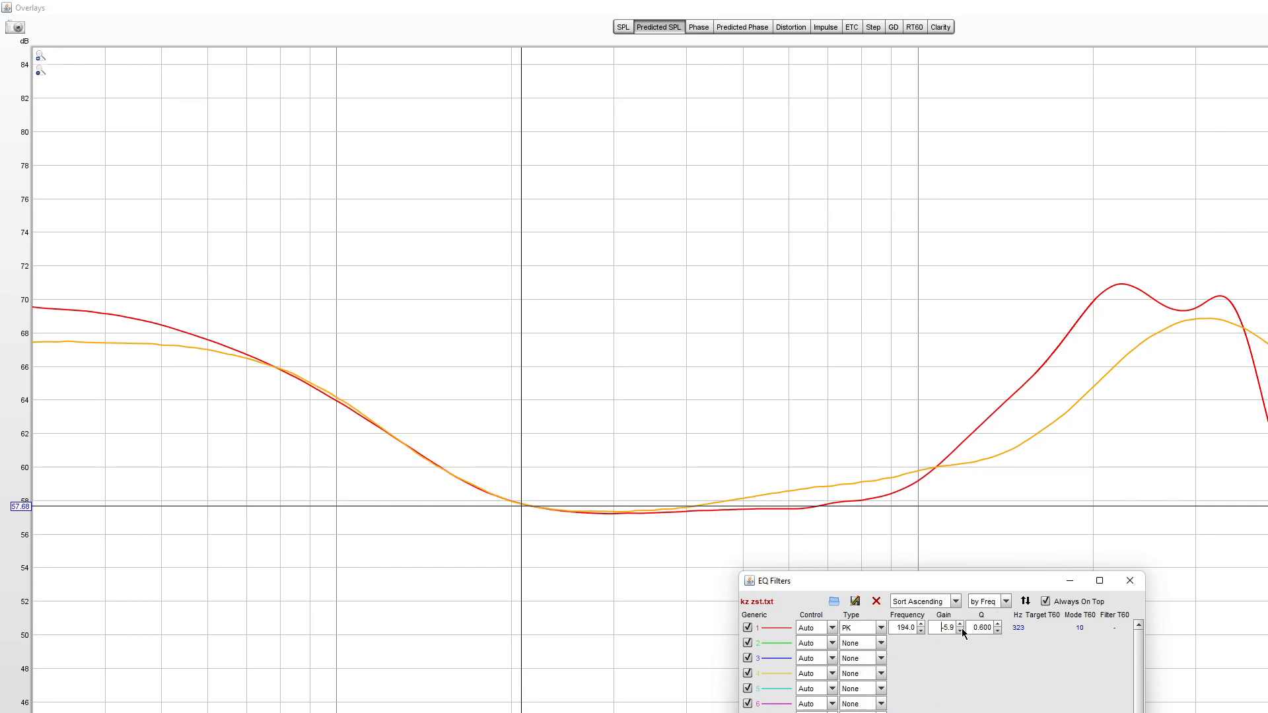
Step: Fine-tune filter 1 to a frequency of 195 Hz and a gain of -5.9 dB
click(922, 624)
click(922, 632)
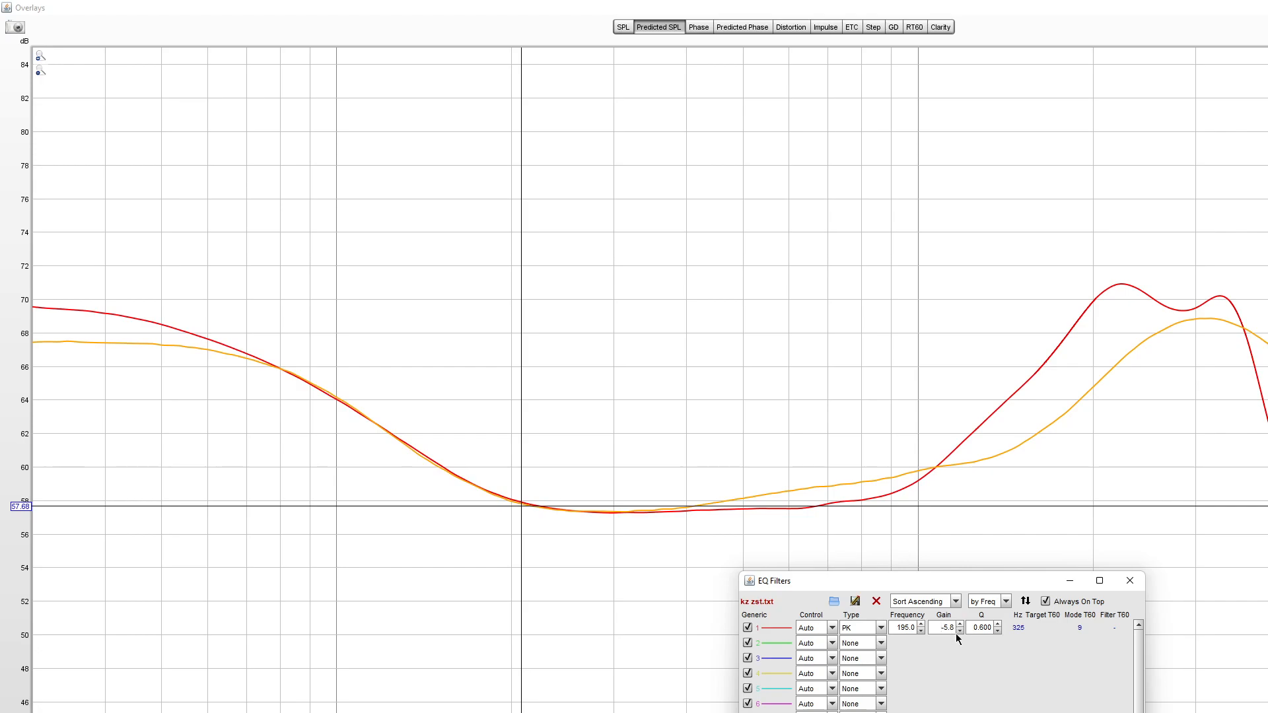
click(960, 631)
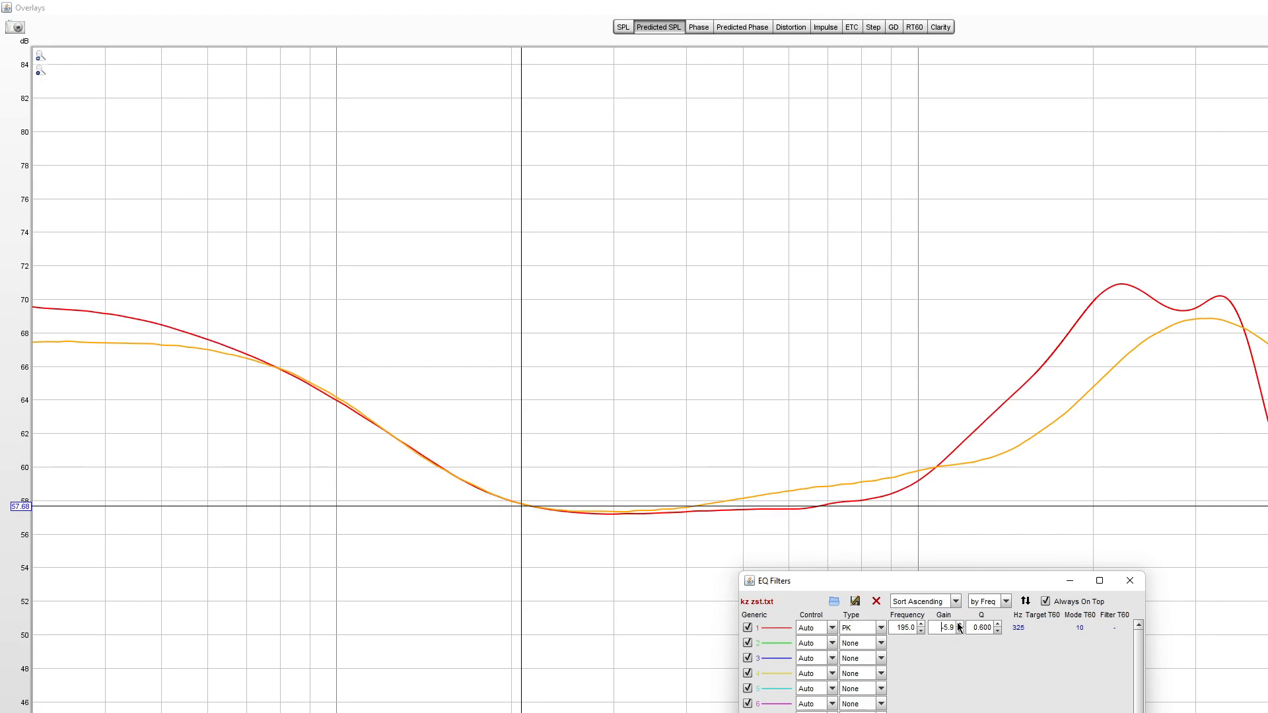
Step: Add filter 2 as a peaking (PK) filter at 724 Hz with a Q of 2
click(874, 548)
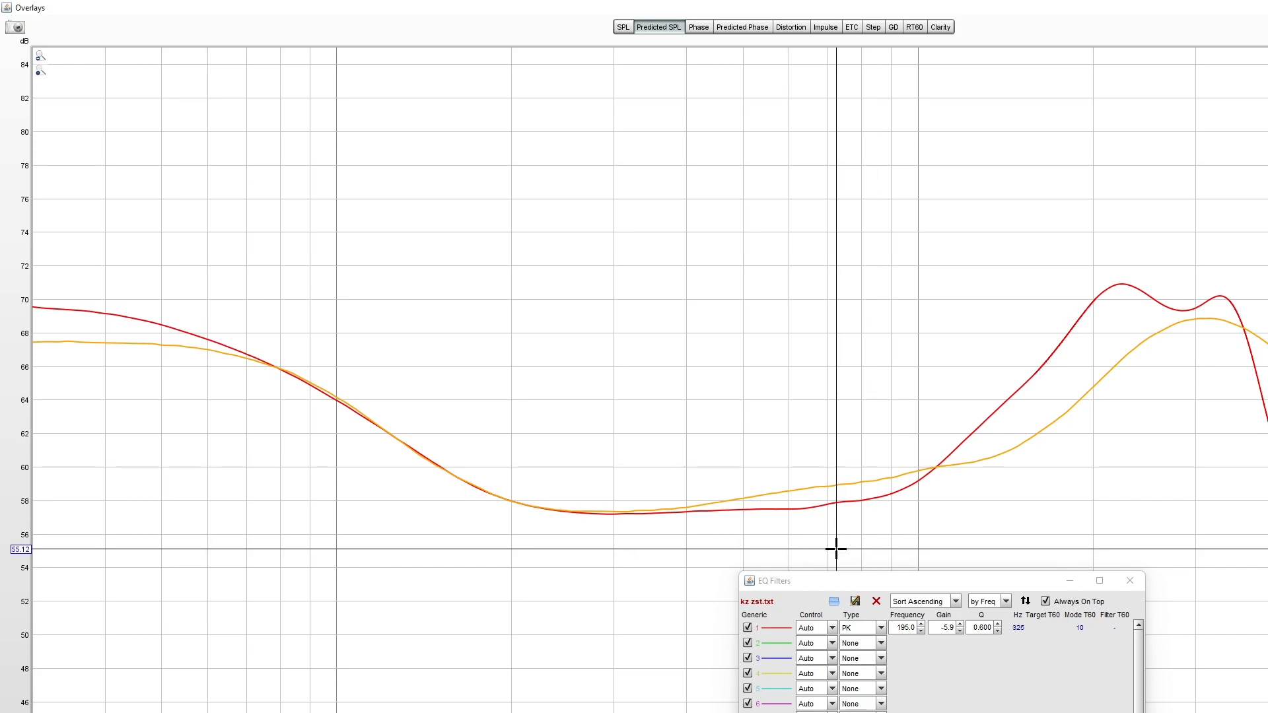
drag(919, 582, 973, 568)
click(910, 629)
click(912, 653)
key(Tab)
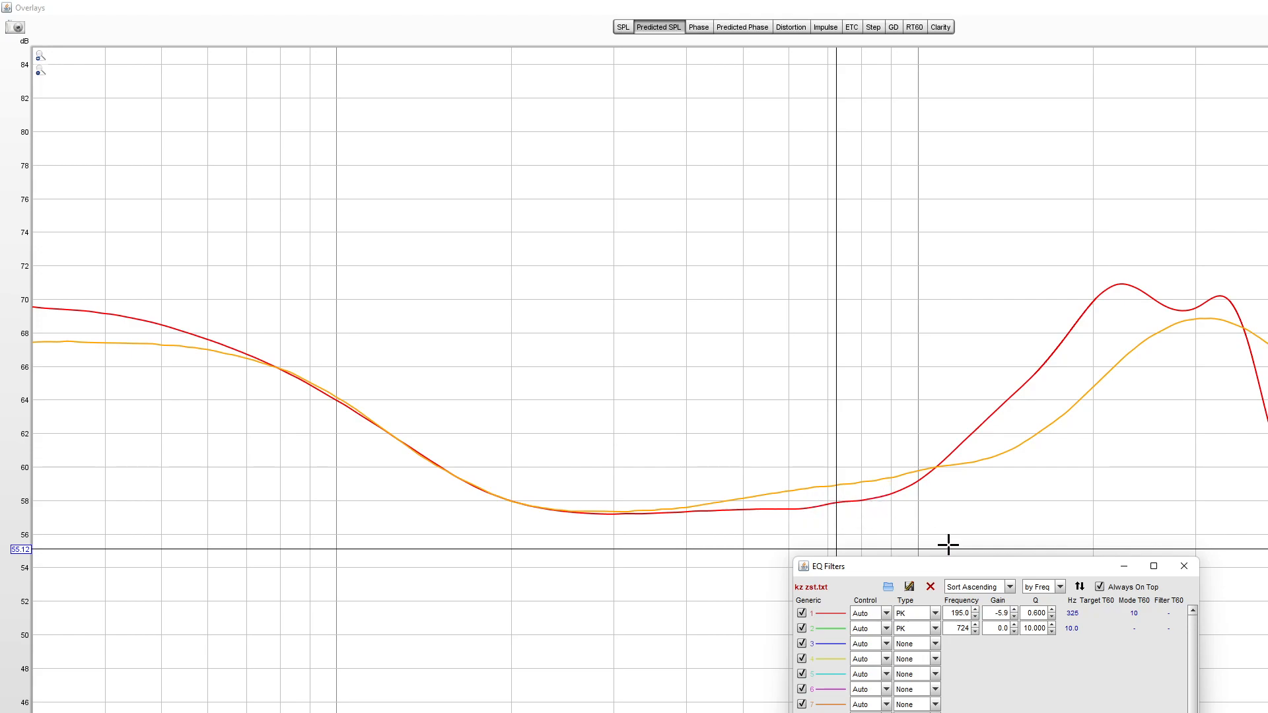
key(Tab)
text(2)
Step: Raise filter 2's gain to 1.2 dB so the predicted curve meets the target around 724 Hz
click(1014, 627)
click(1014, 627)
click(1014, 627)
click(1014, 627)
click(1014, 627)
click(1014, 627)
click(1013, 627)
click(1013, 627)
click(1014, 626)
click(1014, 626)
click(1013, 627)
click(1013, 626)
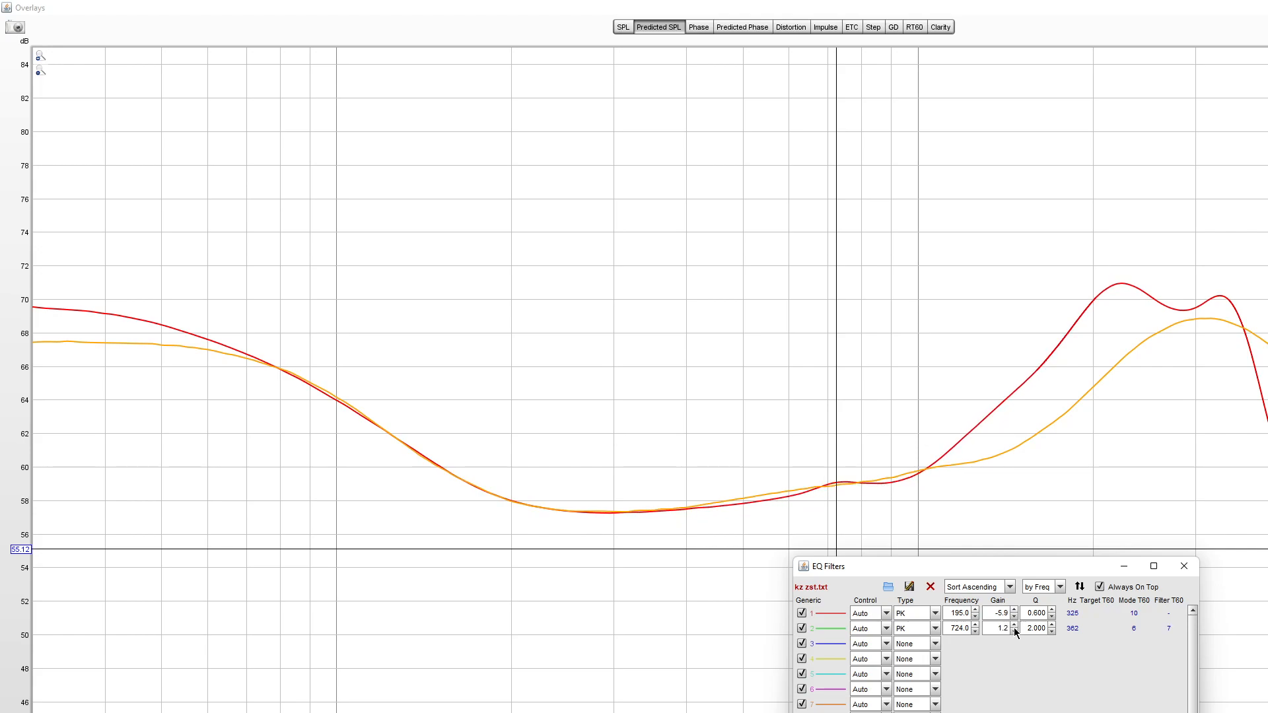
click(1014, 627)
click(1014, 631)
click(1013, 632)
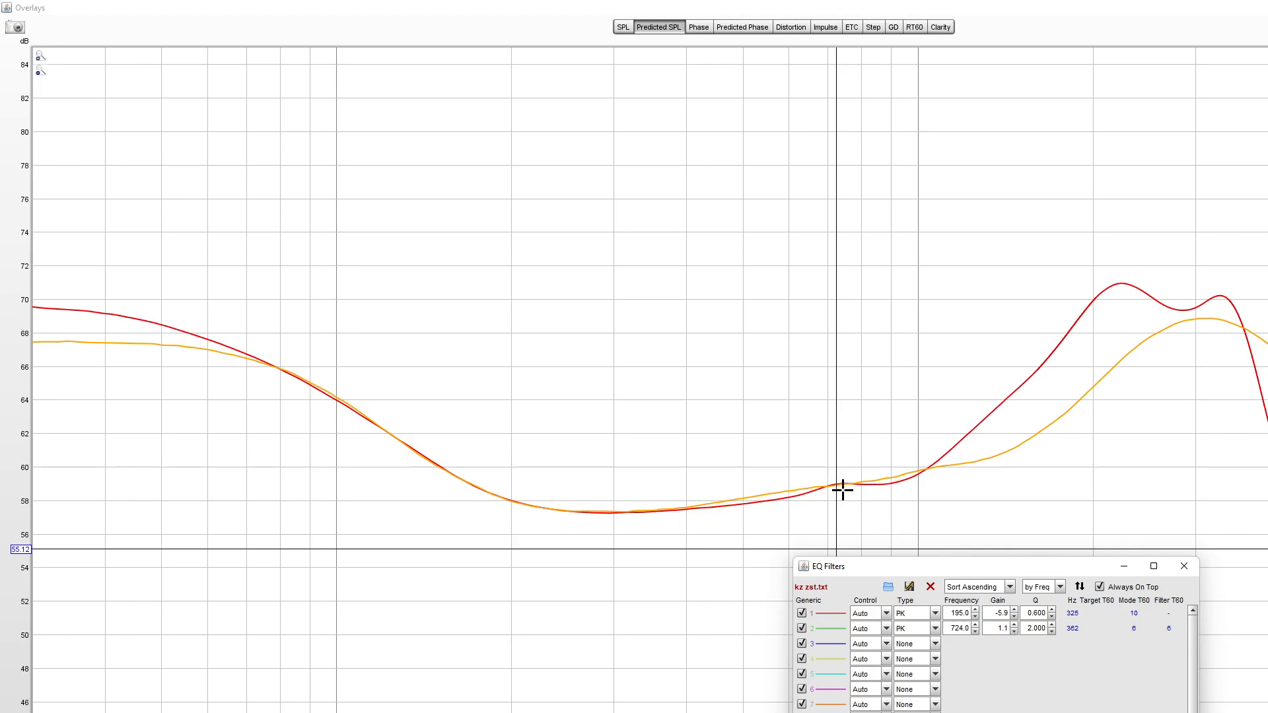
click(1013, 631)
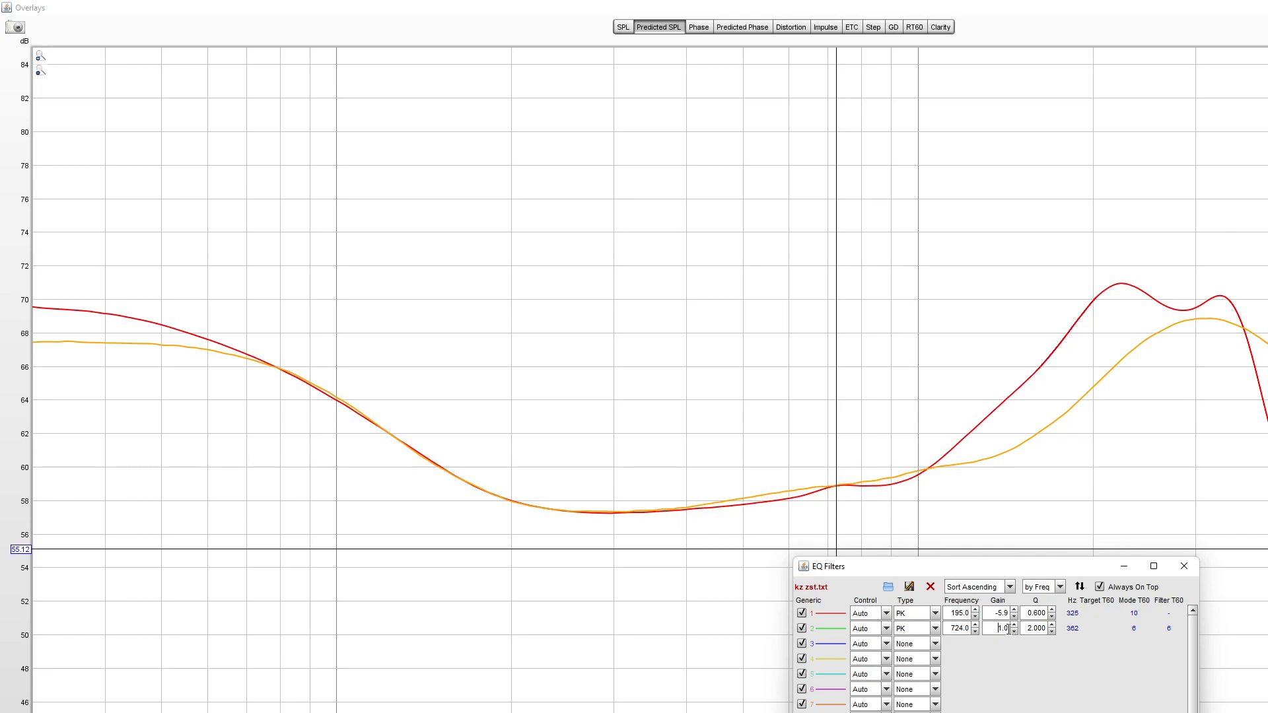
click(1013, 624)
click(1014, 624)
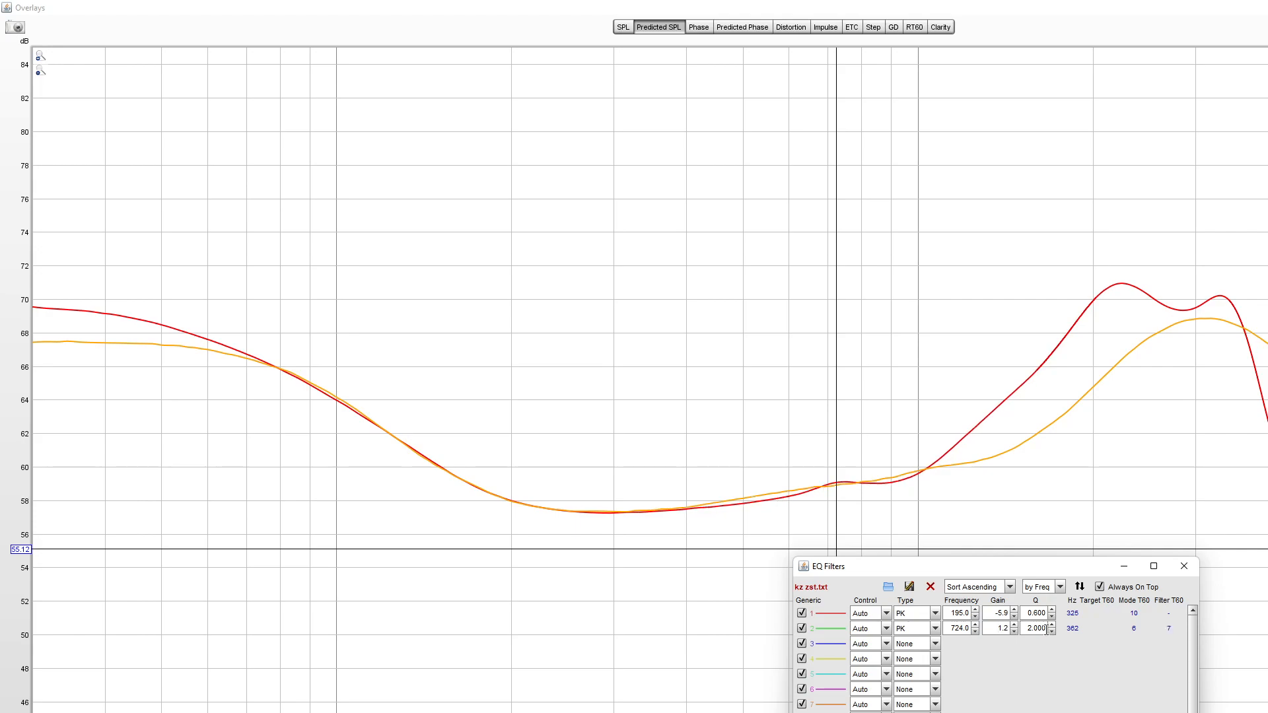
Step: Widen filter 2 with a Q of 1.4 and raise its gain to 1.3 dB
double_click(1042, 628)
key(BackSpace)
text(1.4)
key(Return)
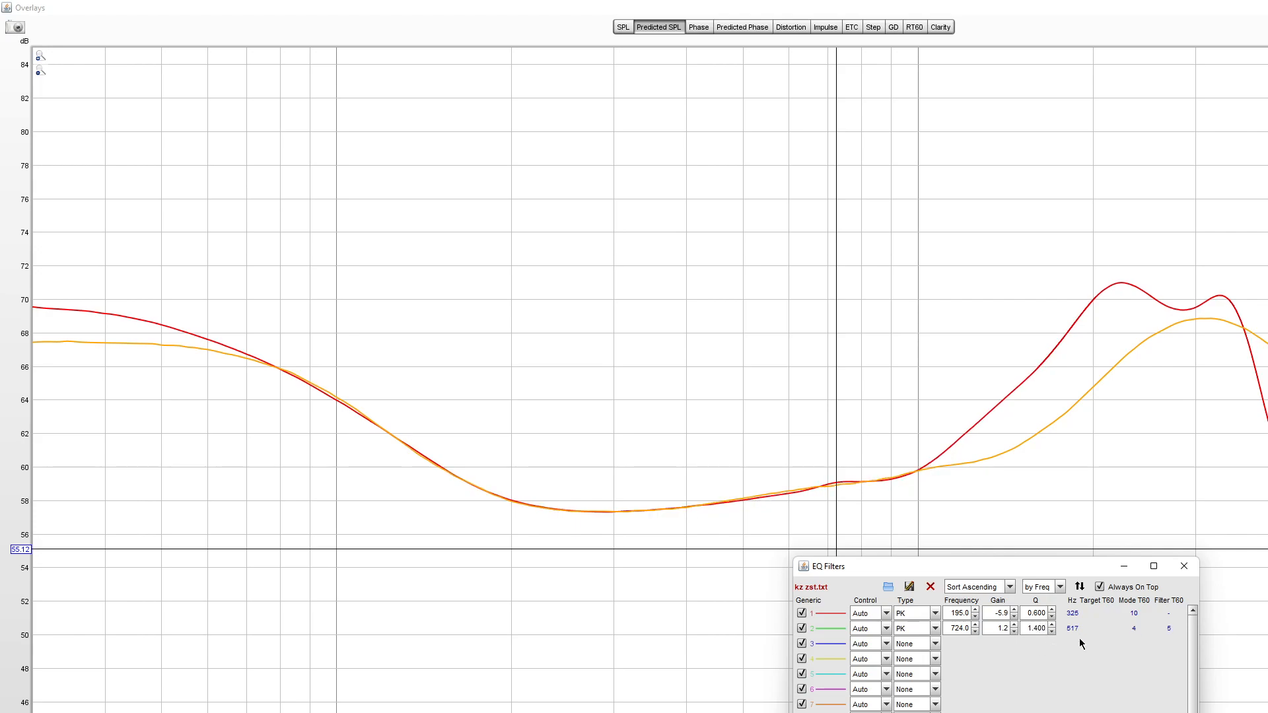
click(1013, 625)
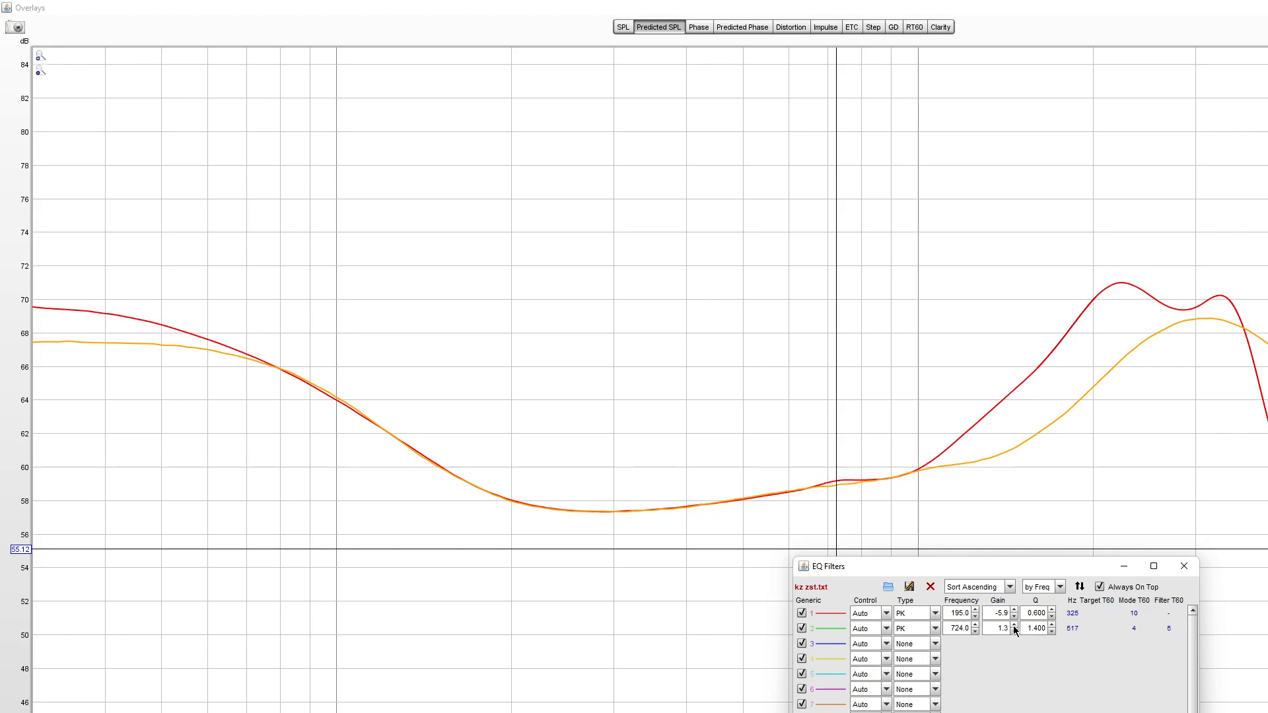
Step: Add filter 3 as a peaking (PK) filter at 1865 Hz, where the predicted curve rises above the target
click(841, 512)
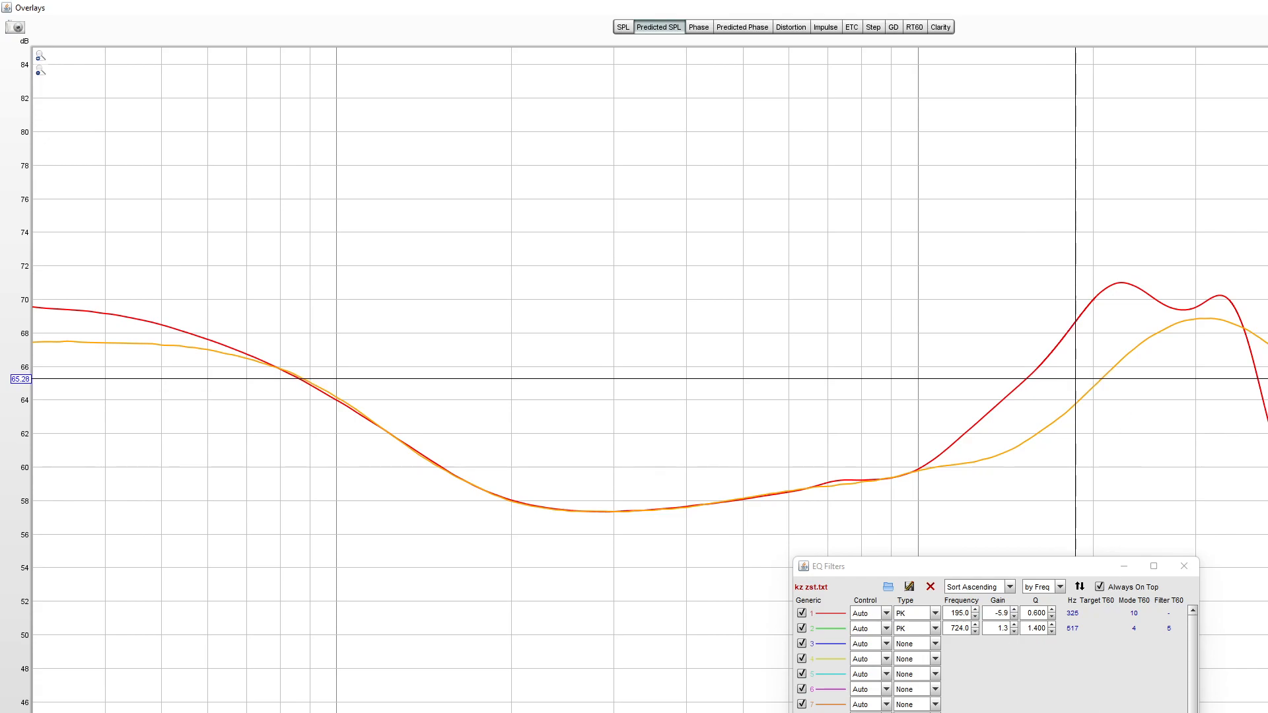
click(931, 645)
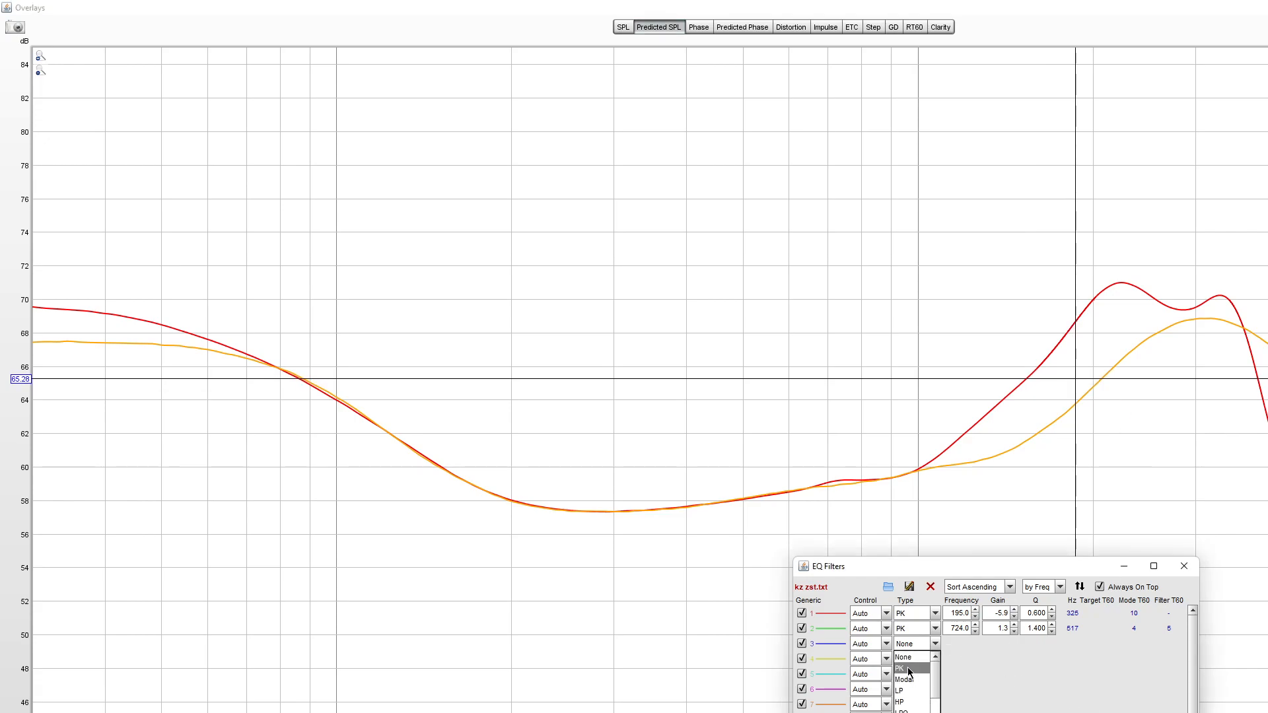
click(907, 667)
click(955, 642)
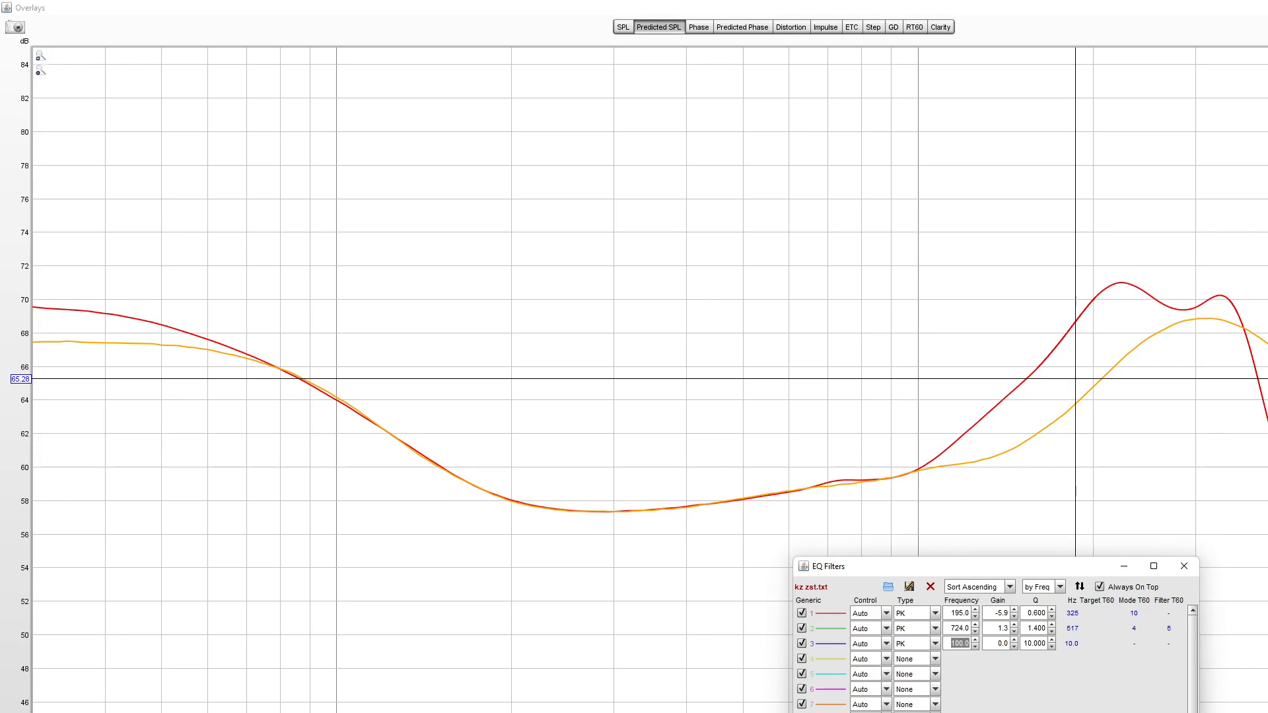
text(1865)
click(1038, 645)
key(alt+Tab)
drag(1012, 569, 987, 589)
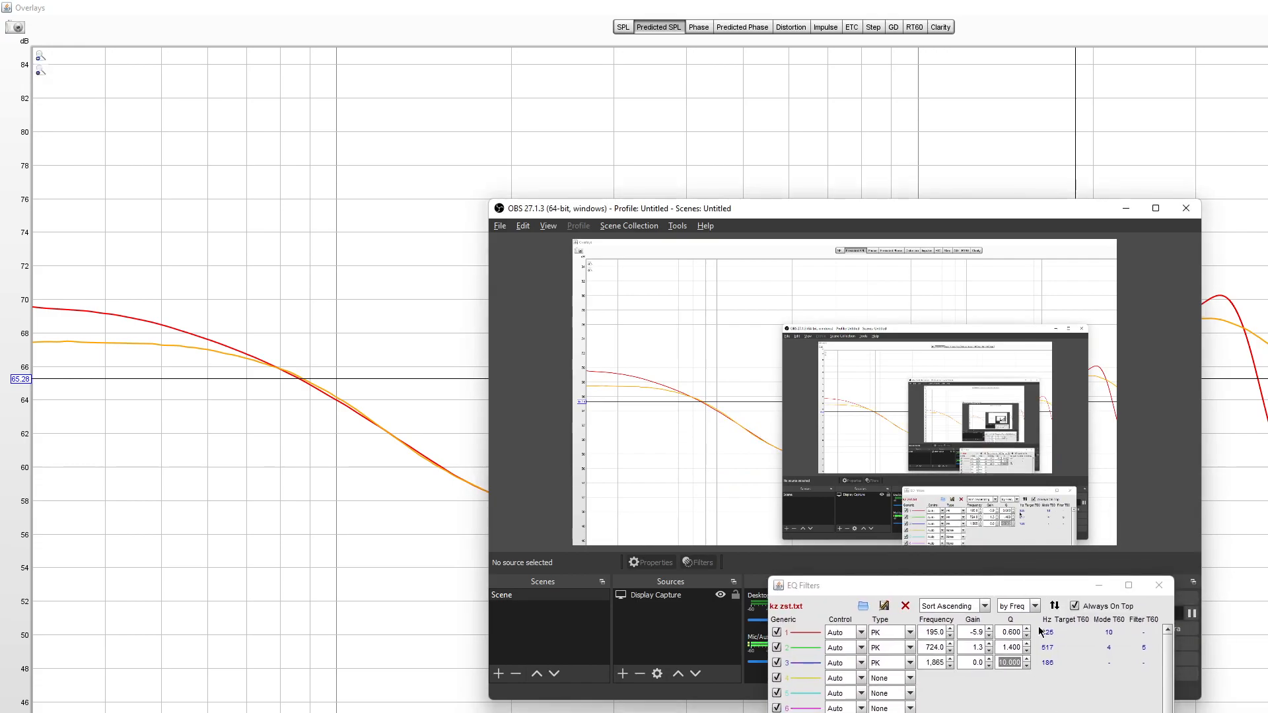
key(alt+Tab)
Step: Set filter 3's Q to 2 and lower its gain to -4.7 dB to reach the target at 1865 Hz
drag(994, 586, 1120, 573)
text(2)
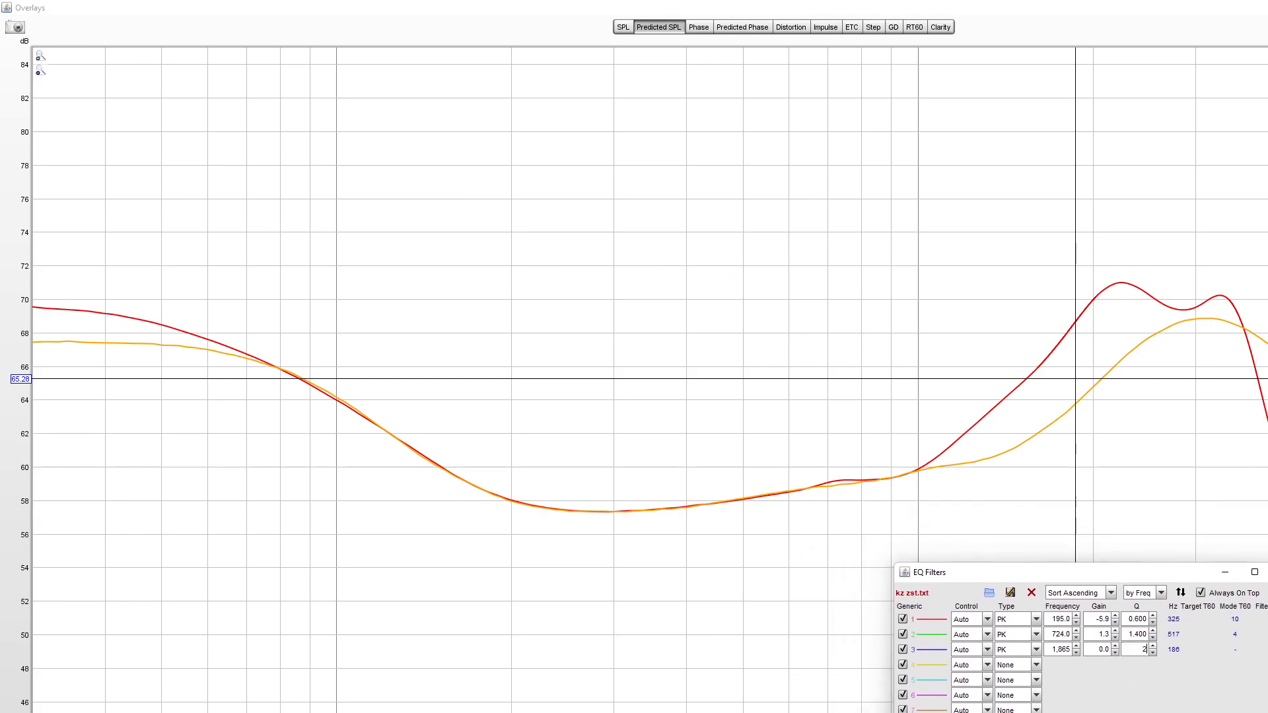
click(1116, 651)
click(1116, 651)
click(1116, 651)
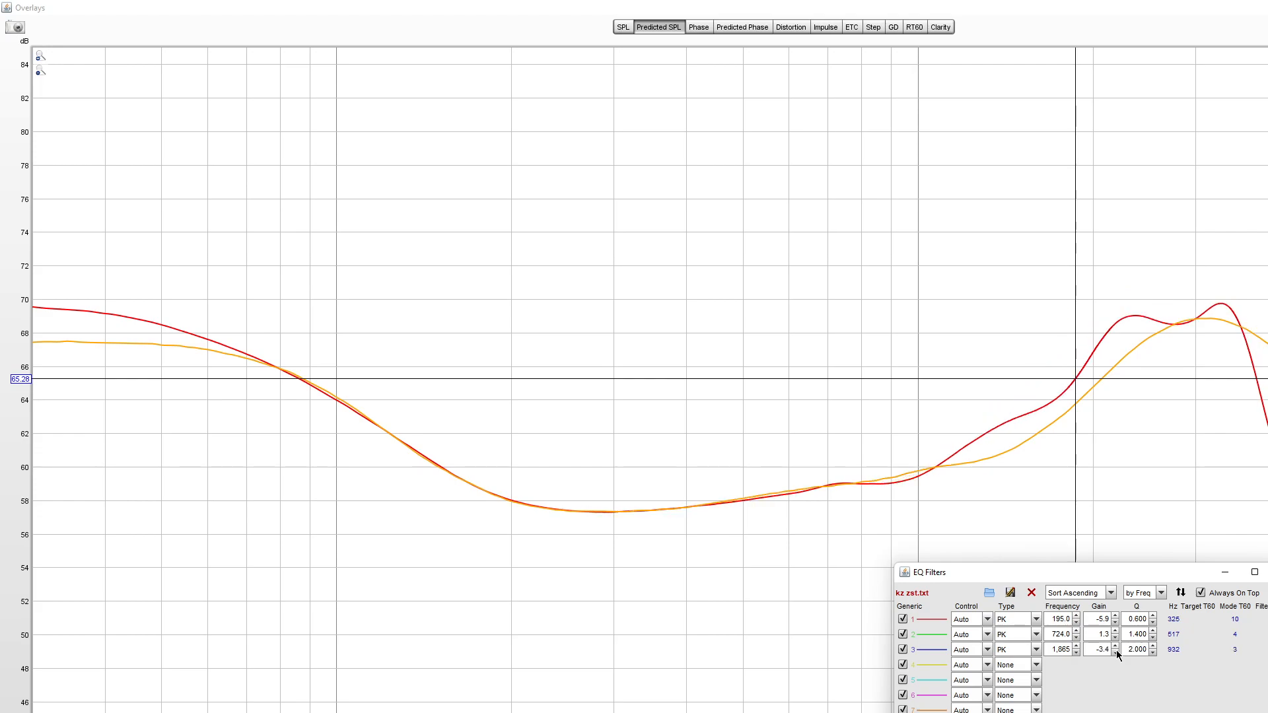
click(1116, 651)
click(1116, 651)
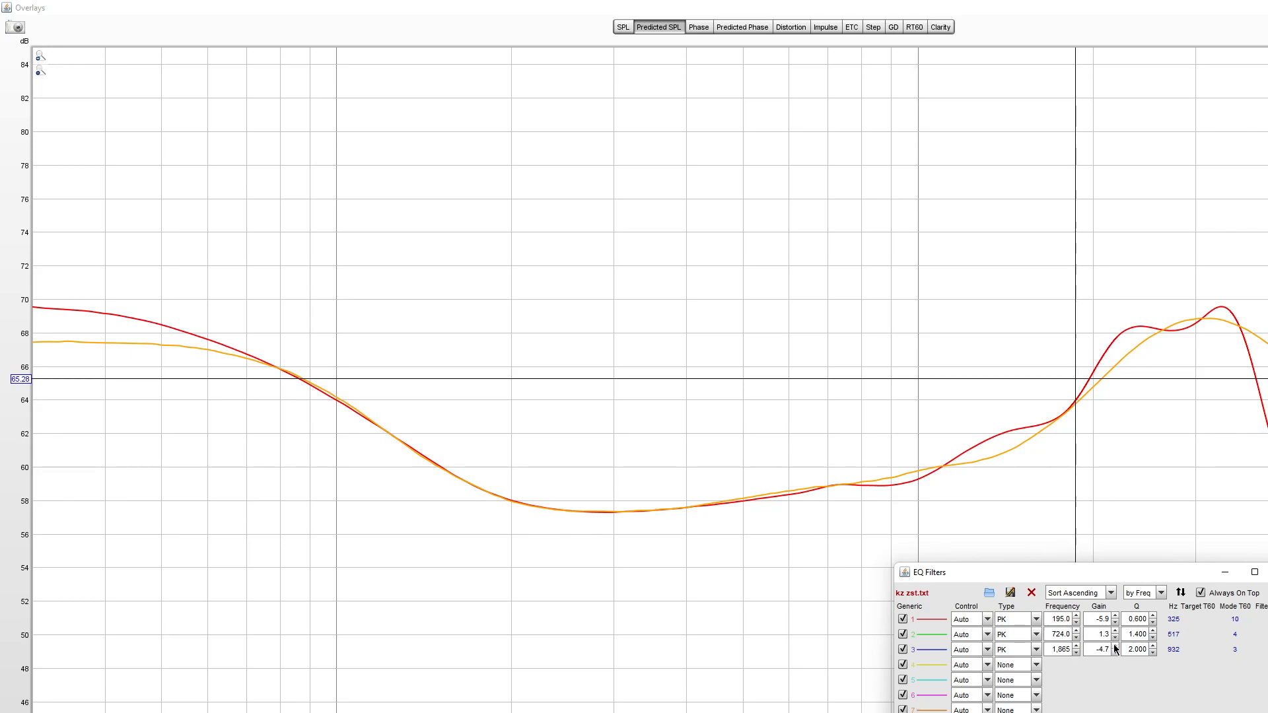
Step: Widen filter 3 with a Q of 1 and raise its frequency to 1984 Hz
click(1131, 652)
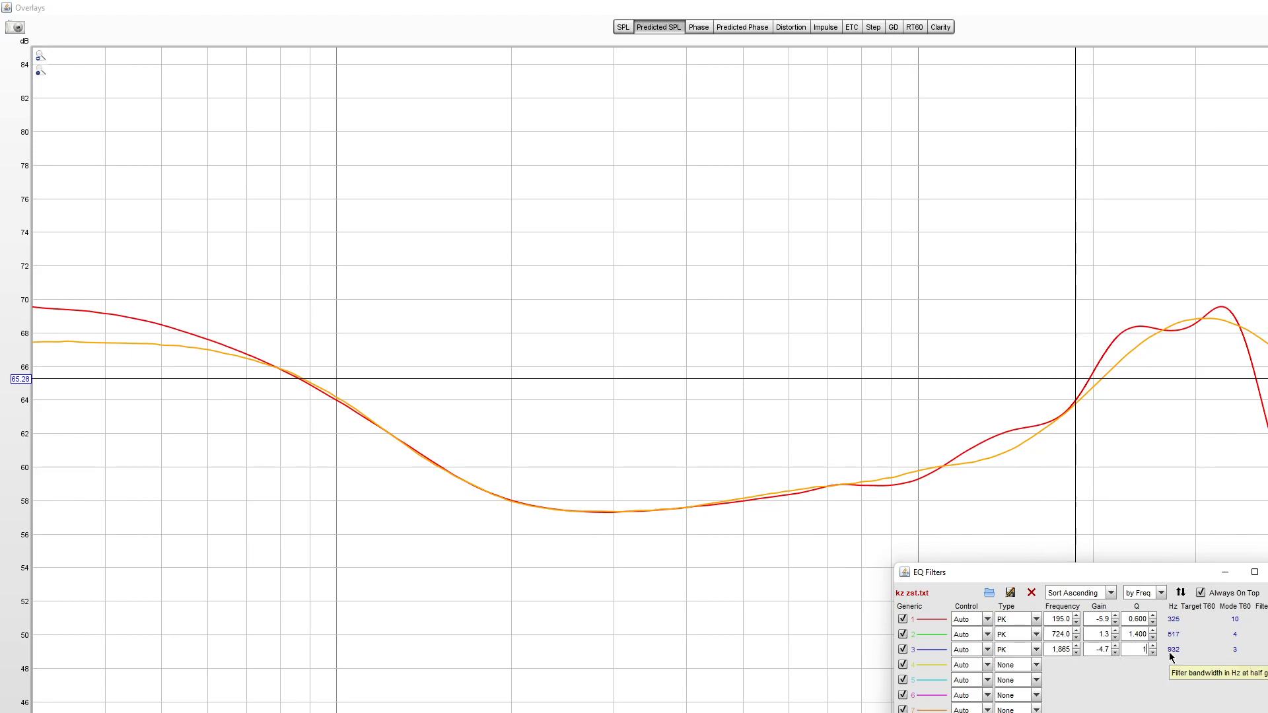
text(1)
key(Return)
click(1072, 648)
click(1076, 646)
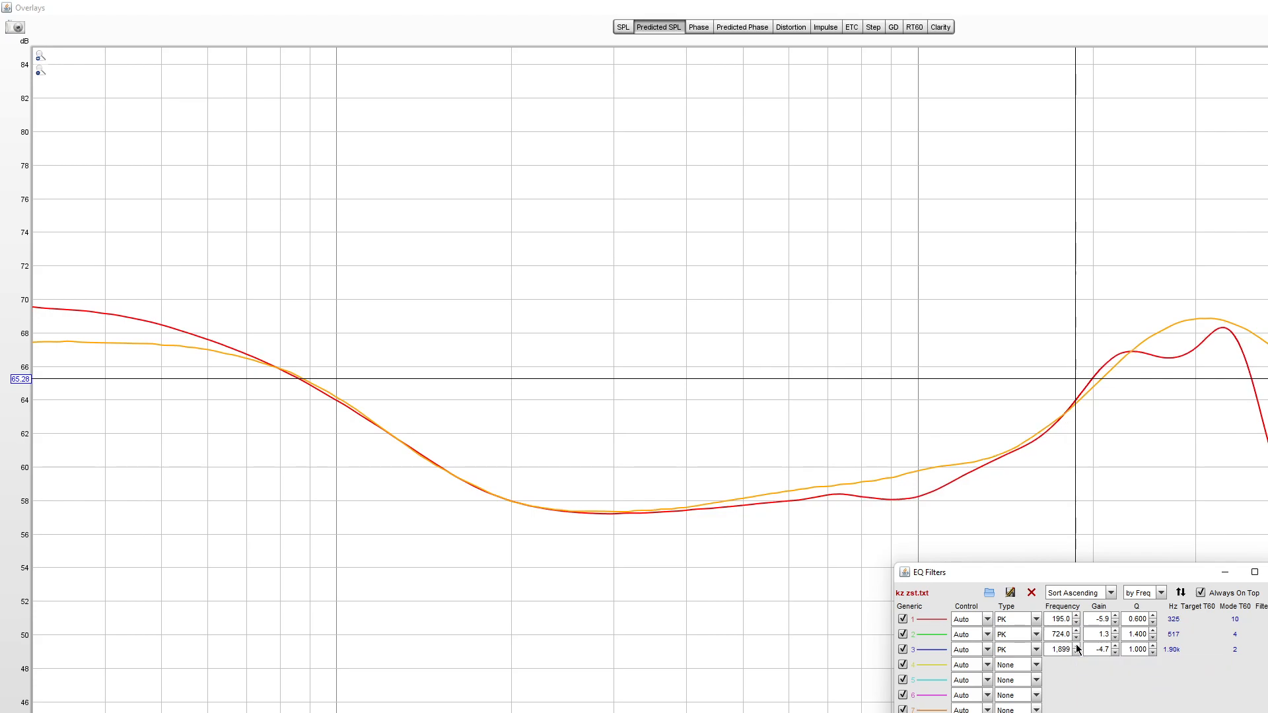
click(1076, 646)
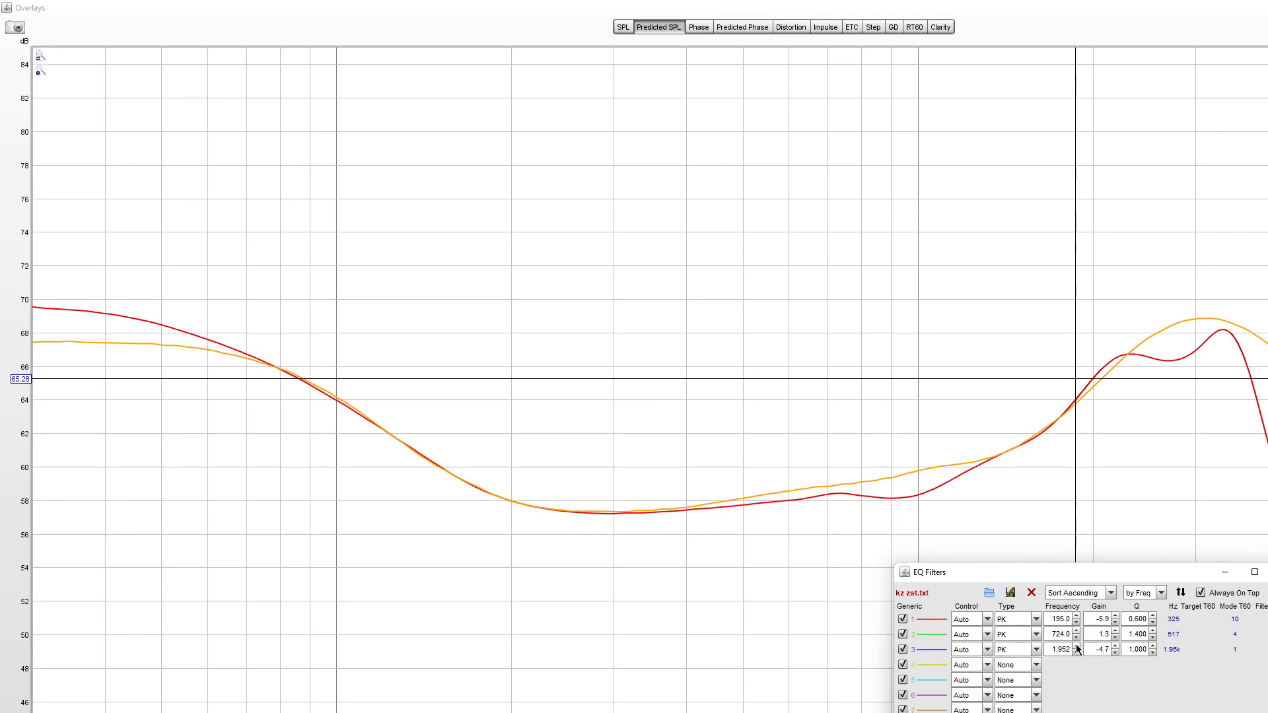
click(1076, 646)
Step: Narrow filter 3 with a Q of 1.4 and lower its gain to -5.2 dB
click(1128, 651)
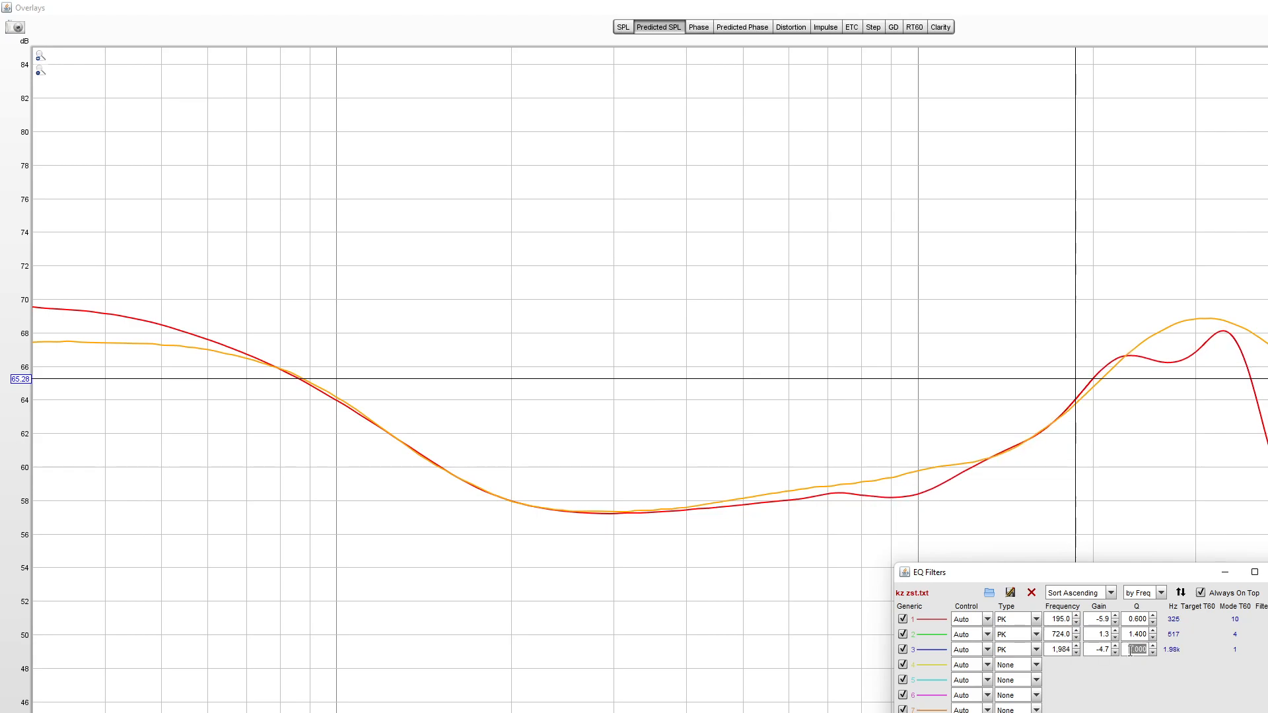
text(1.4)
key(Return)
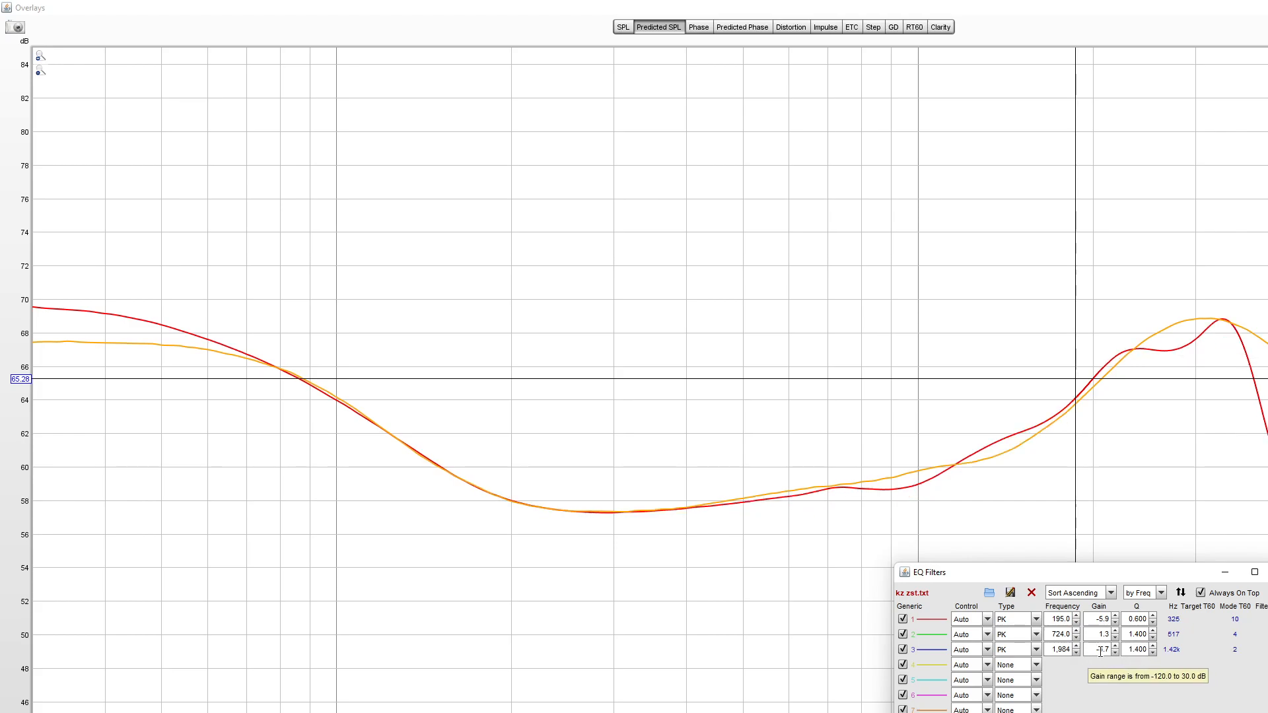
click(1114, 652)
click(1115, 653)
click(1115, 653)
click(1115, 653)
click(1115, 653)
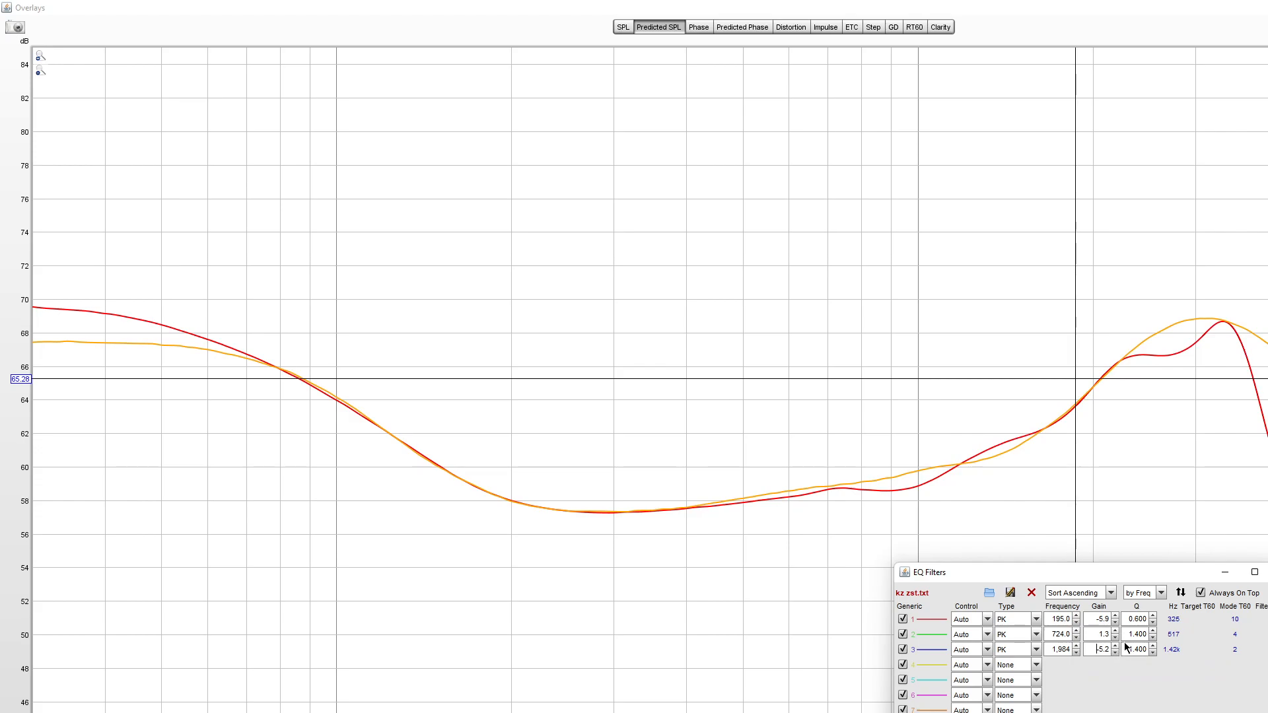
Step: Nudge filter 3's frequency up to 1987 Hz
click(1076, 646)
click(1076, 646)
click(1076, 645)
Step: Refine filter 3 to a Q of 1, a frequency of 2010 Hz and a gain of -5.3 dB
click(918, 487)
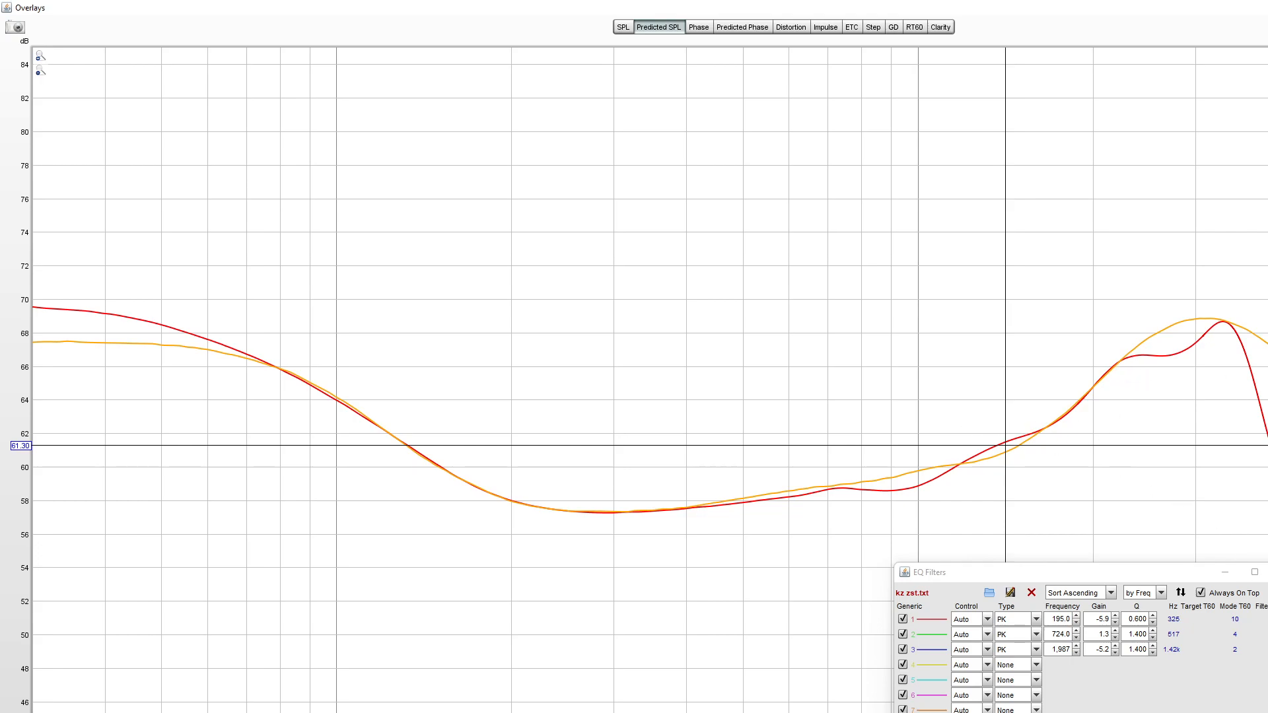
double_click(1135, 649)
text(1)
key(Return)
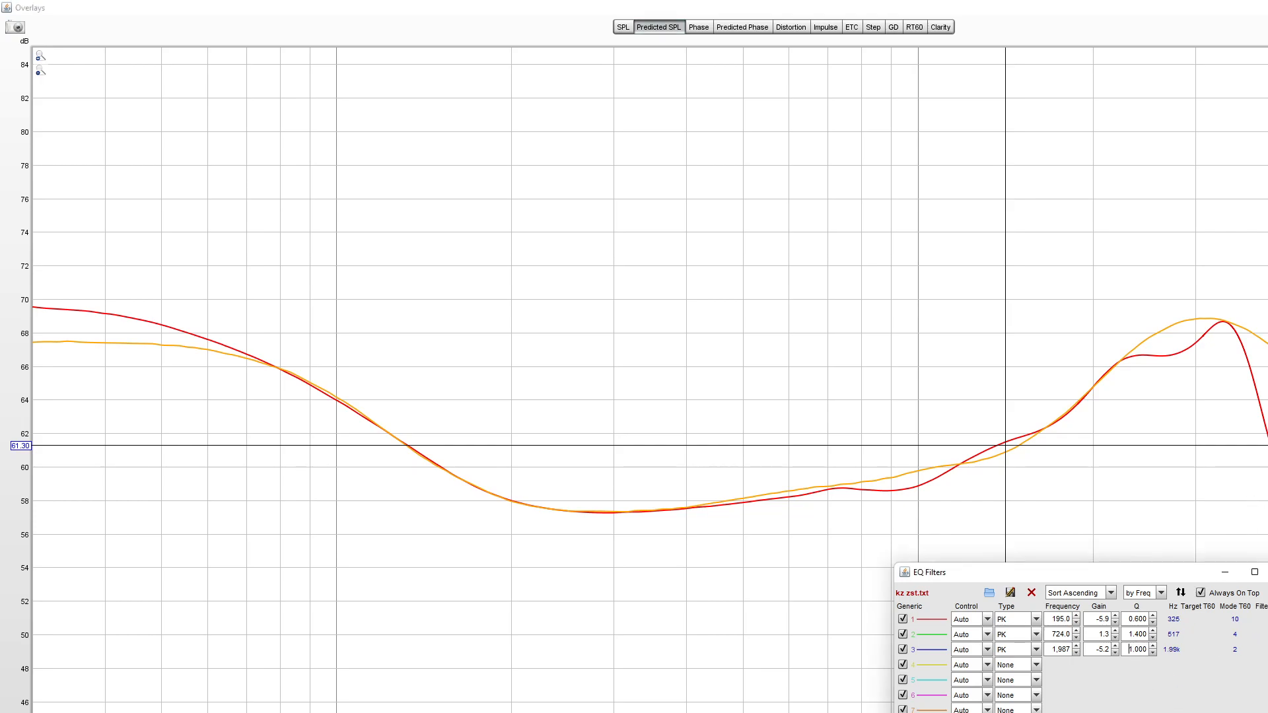
click(1077, 645)
click(1076, 645)
click(1115, 652)
click(1115, 652)
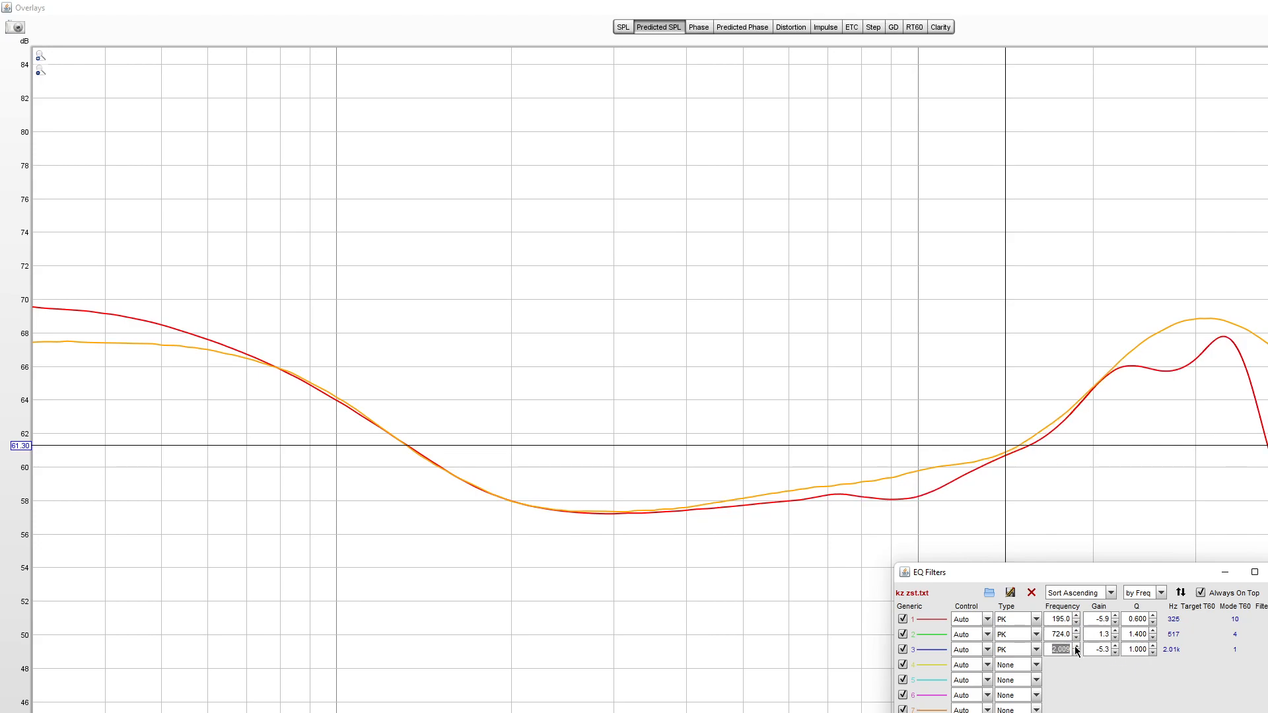
Step: Raise filter 2's gain to 1.8 dB to bring the predicted curve back to the target around 724 Hz
click(1116, 630)
click(1116, 631)
click(1116, 631)
click(1116, 631)
click(1116, 630)
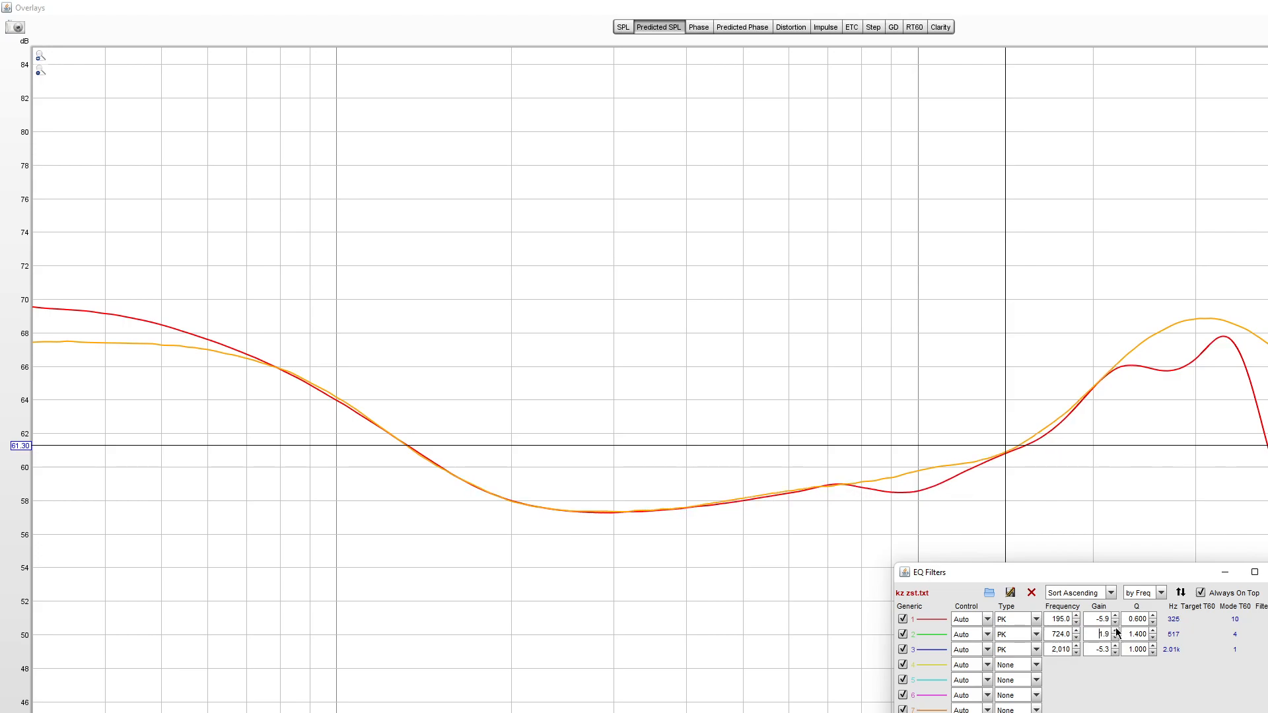
click(1116, 631)
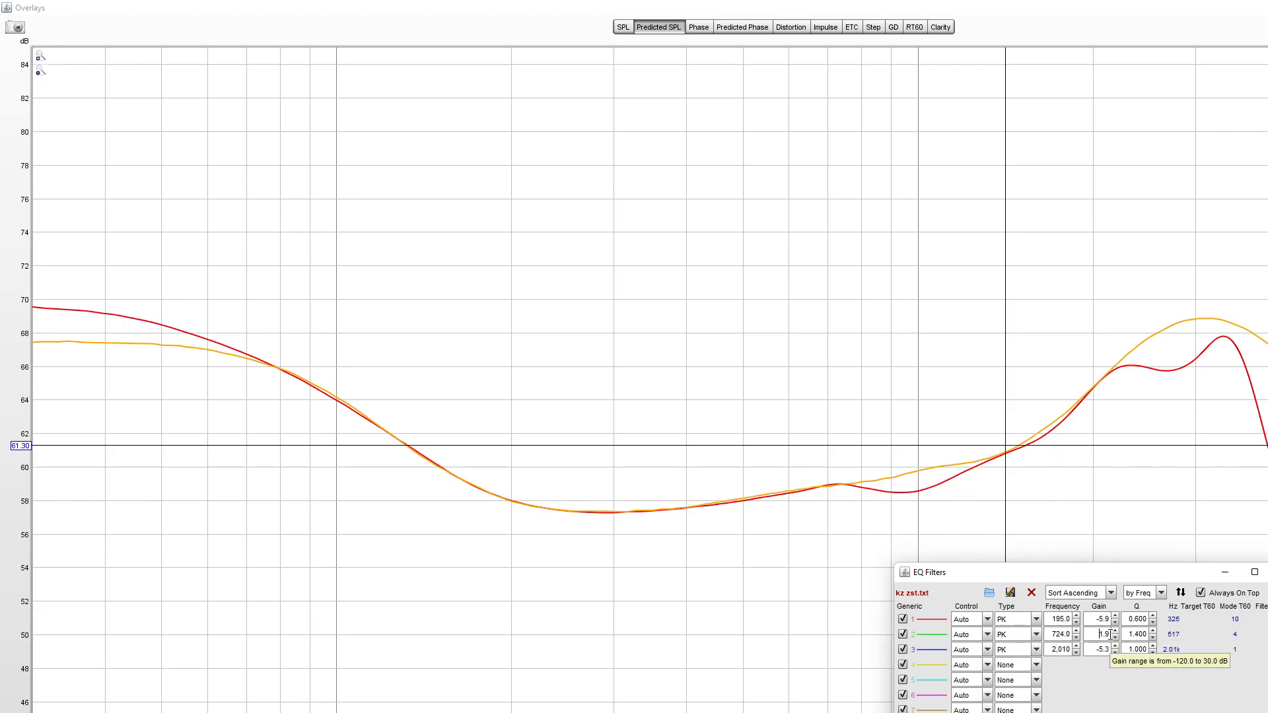
click(1116, 638)
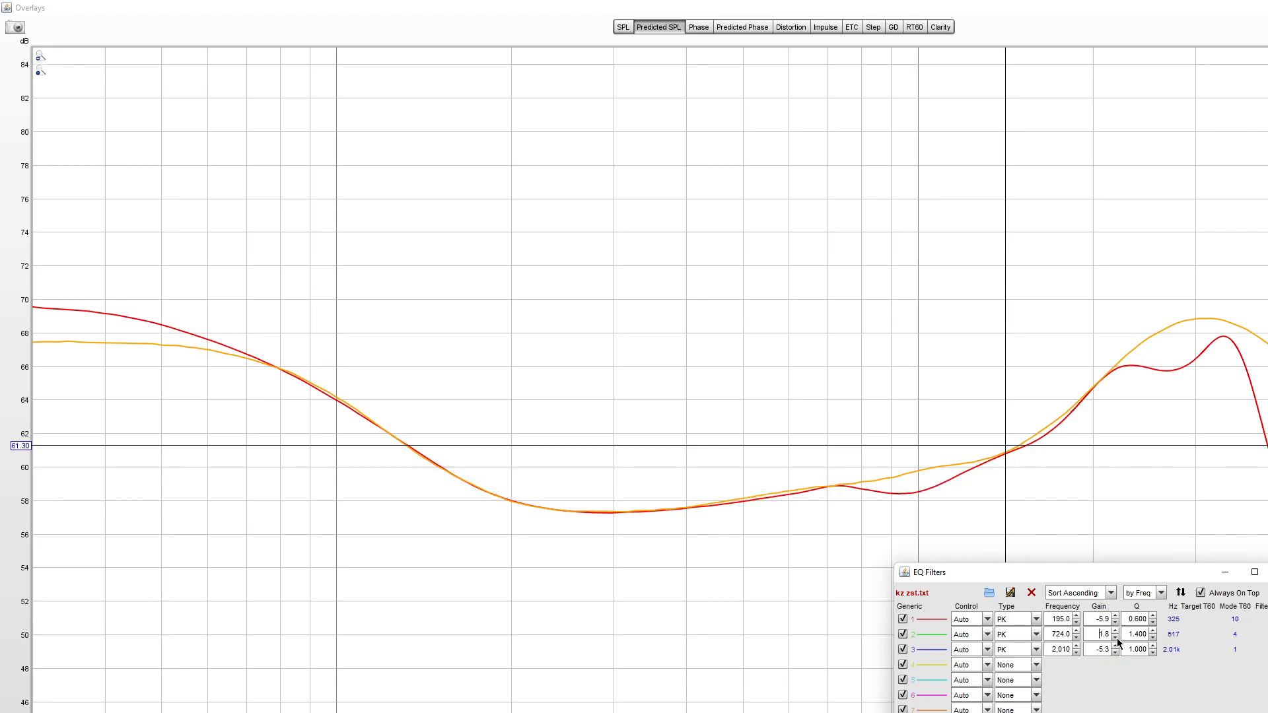
Step: Widen filter 2 with a Q of 1 and set its gain to 1.9 dB
click(1139, 637)
text(1)
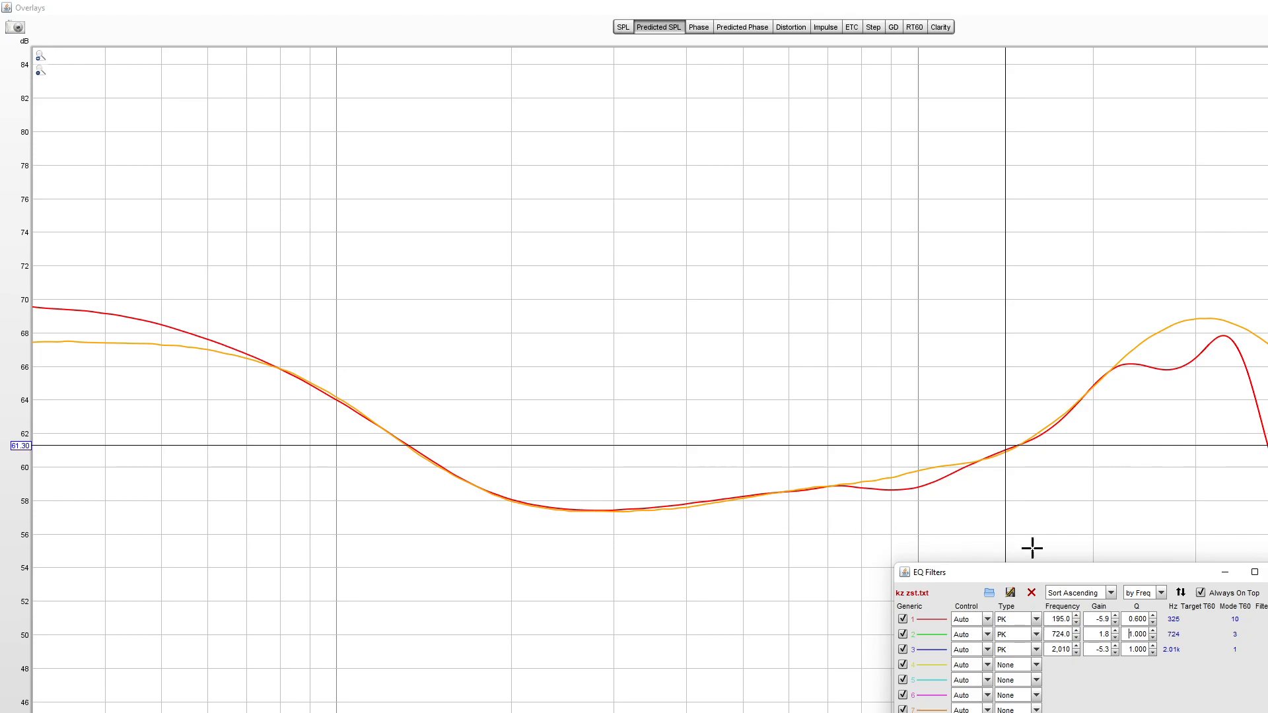
click(1115, 636)
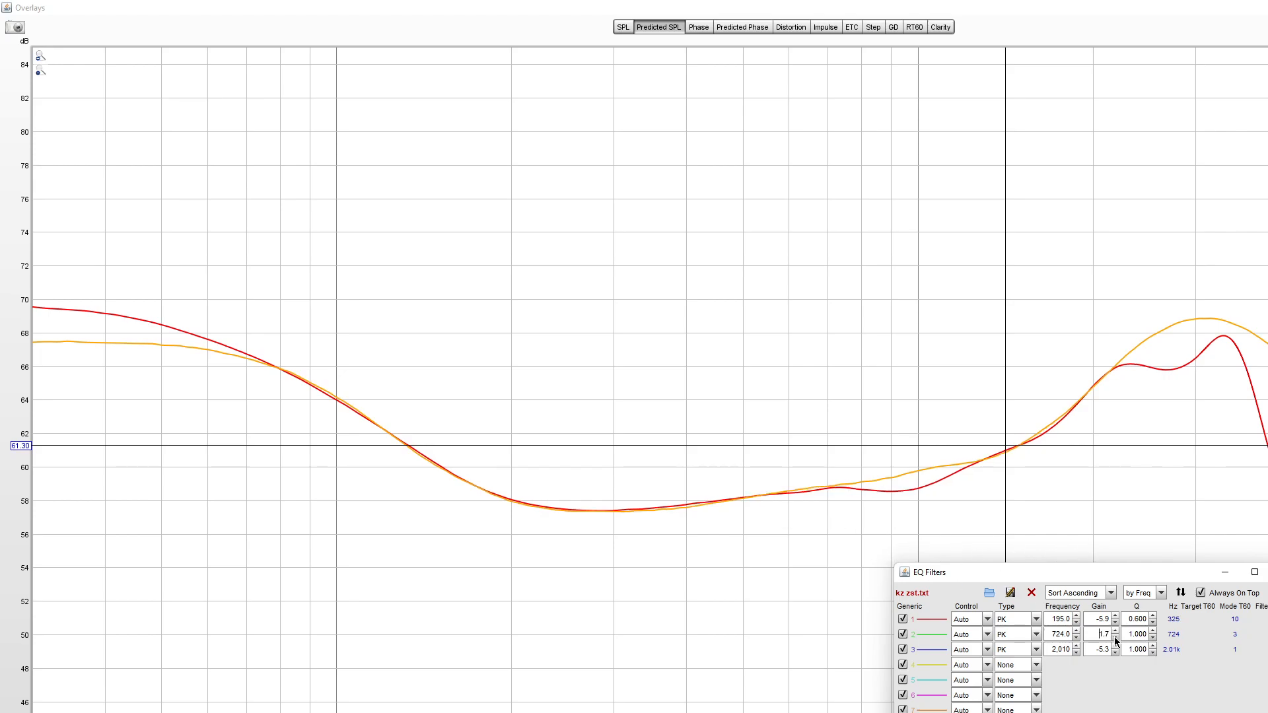
click(1114, 632)
click(1115, 632)
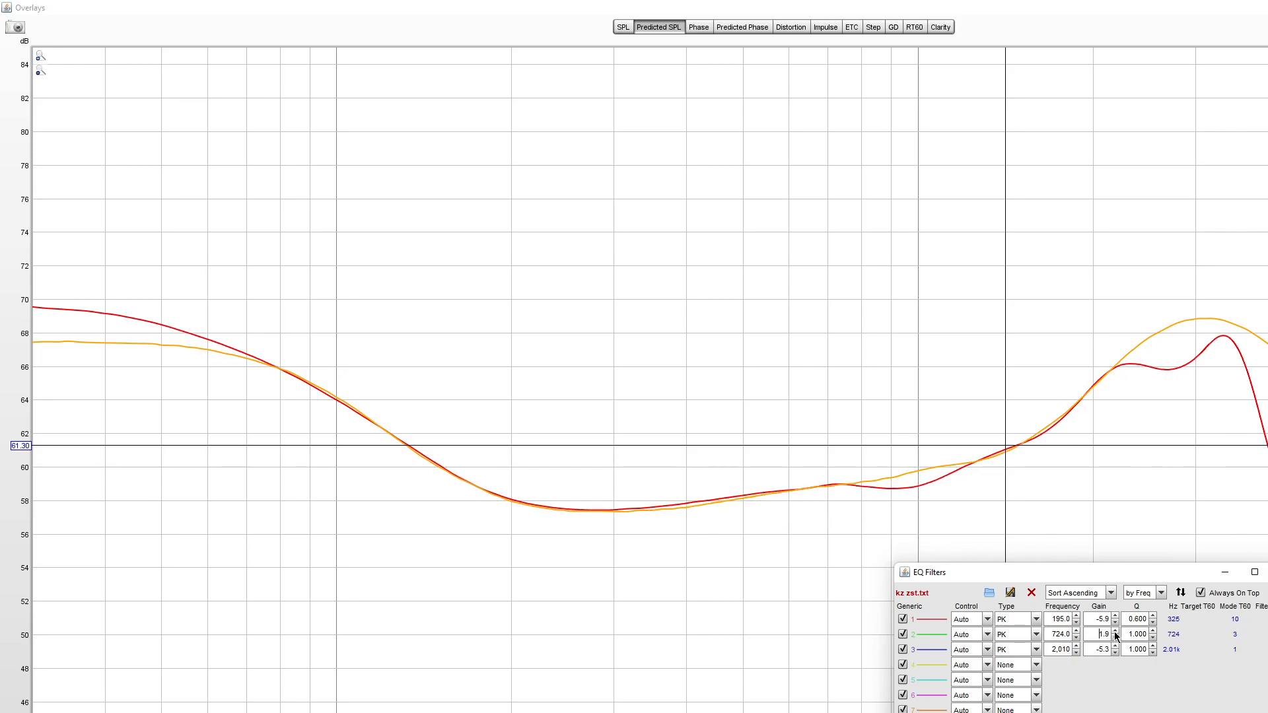
Step: Raise filter 2's frequency to 794 Hz and its gain to 2.0 dB
click(1078, 631)
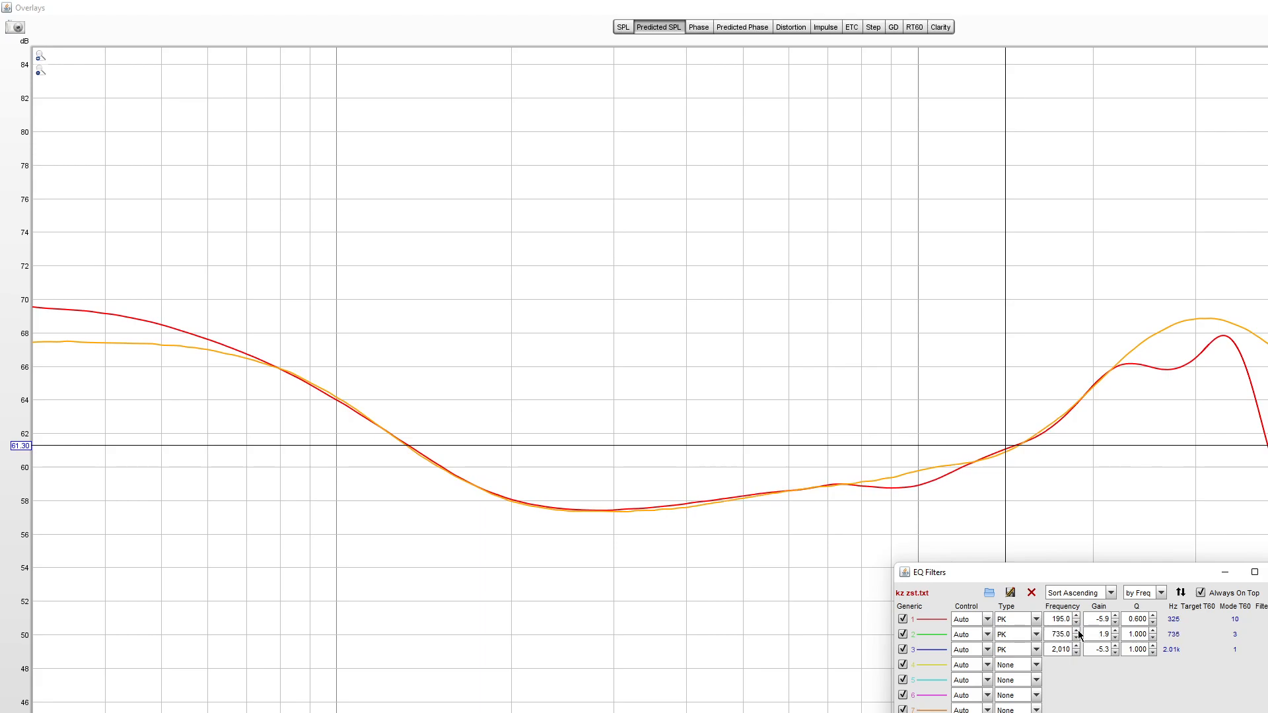
click(1078, 631)
click(1079, 631)
click(1079, 631)
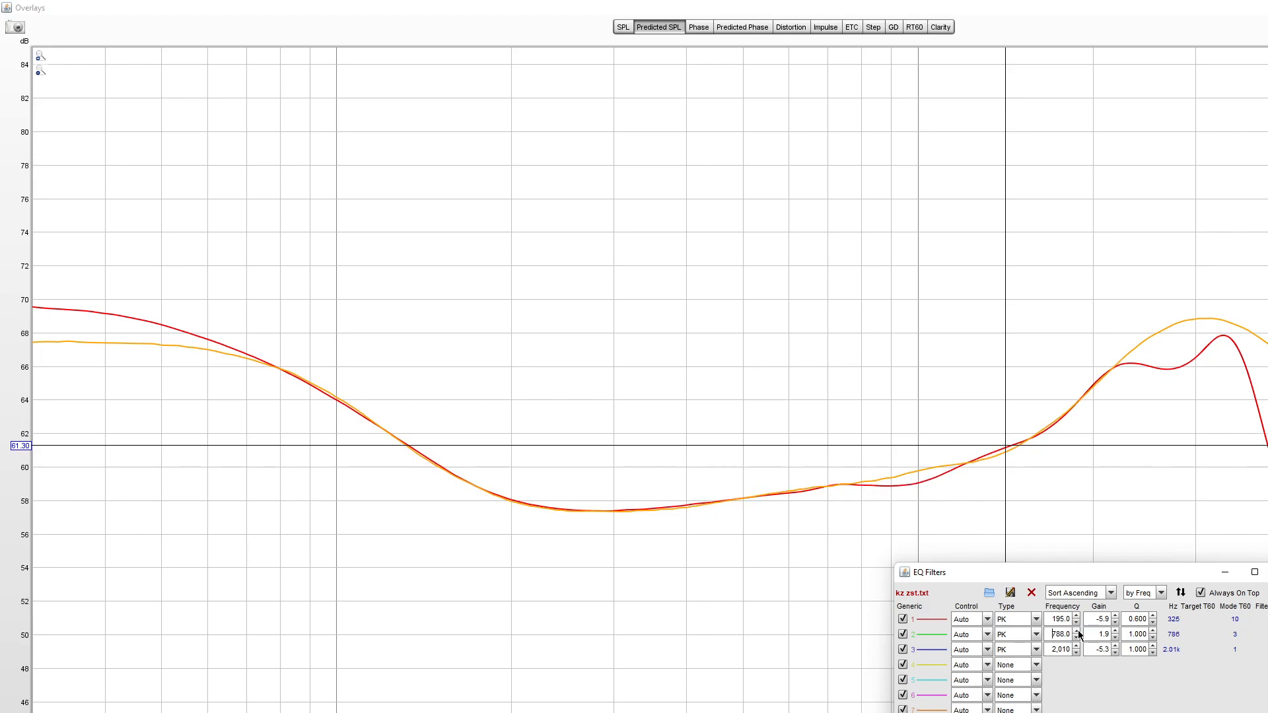
click(1117, 630)
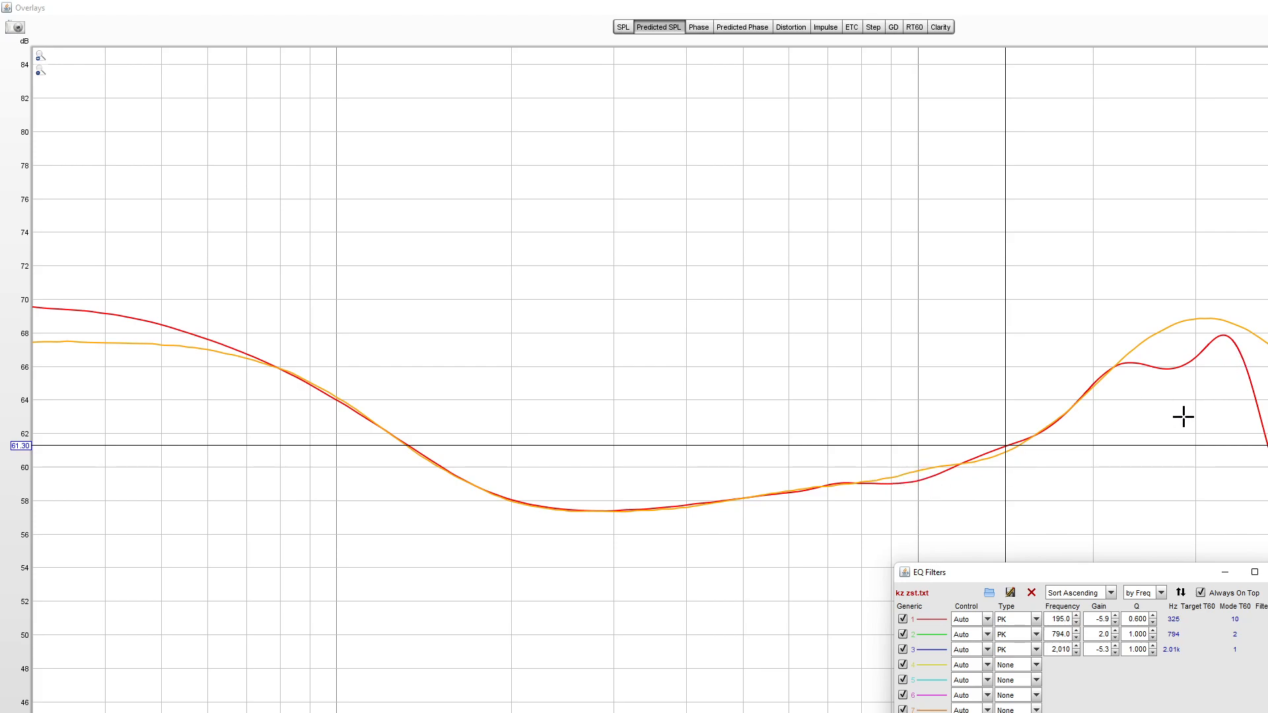
Step: Add filter 4 as a PK filter at 2805 Hz with a Q of 3
click(1176, 391)
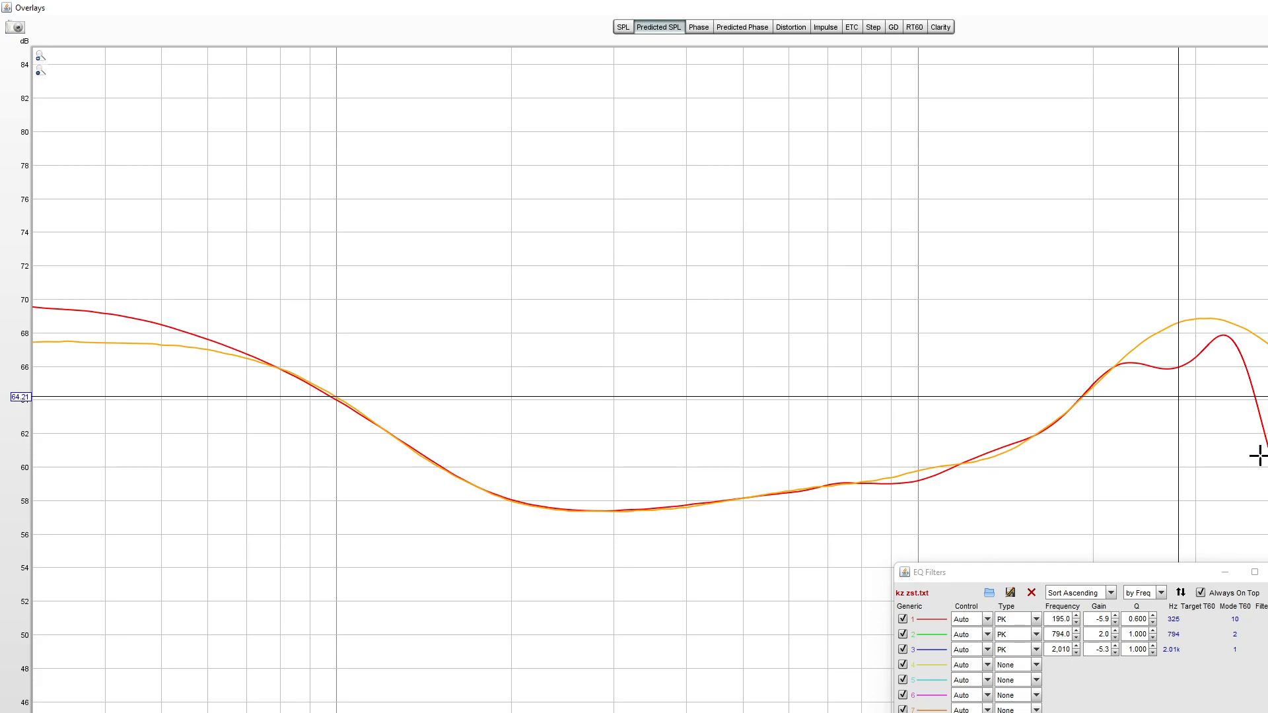
click(1017, 664)
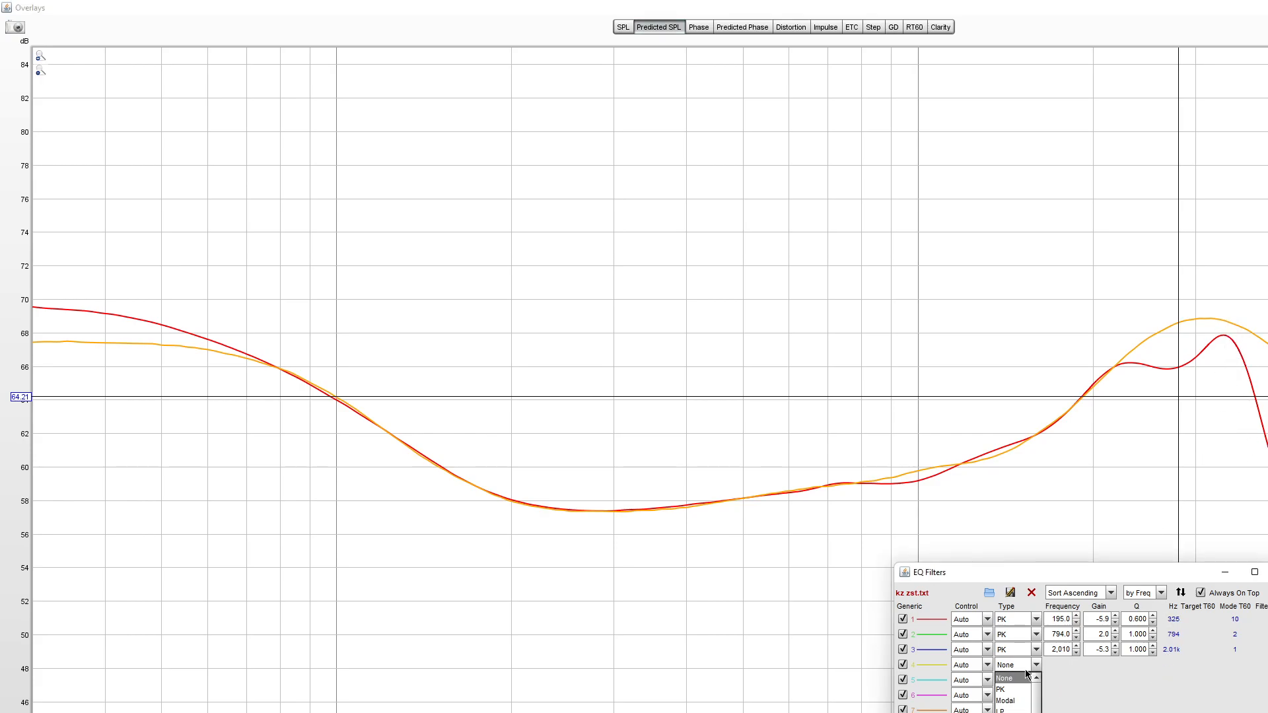
click(1010, 685)
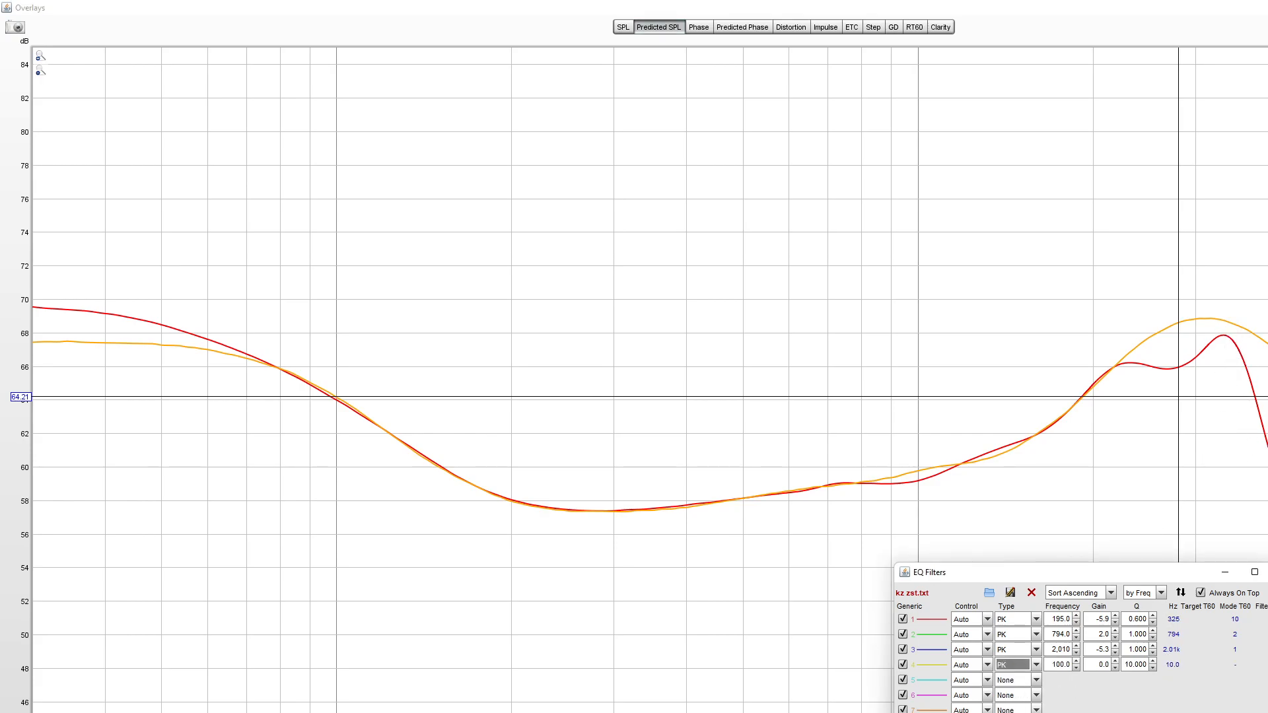
click(1060, 665)
text(2)
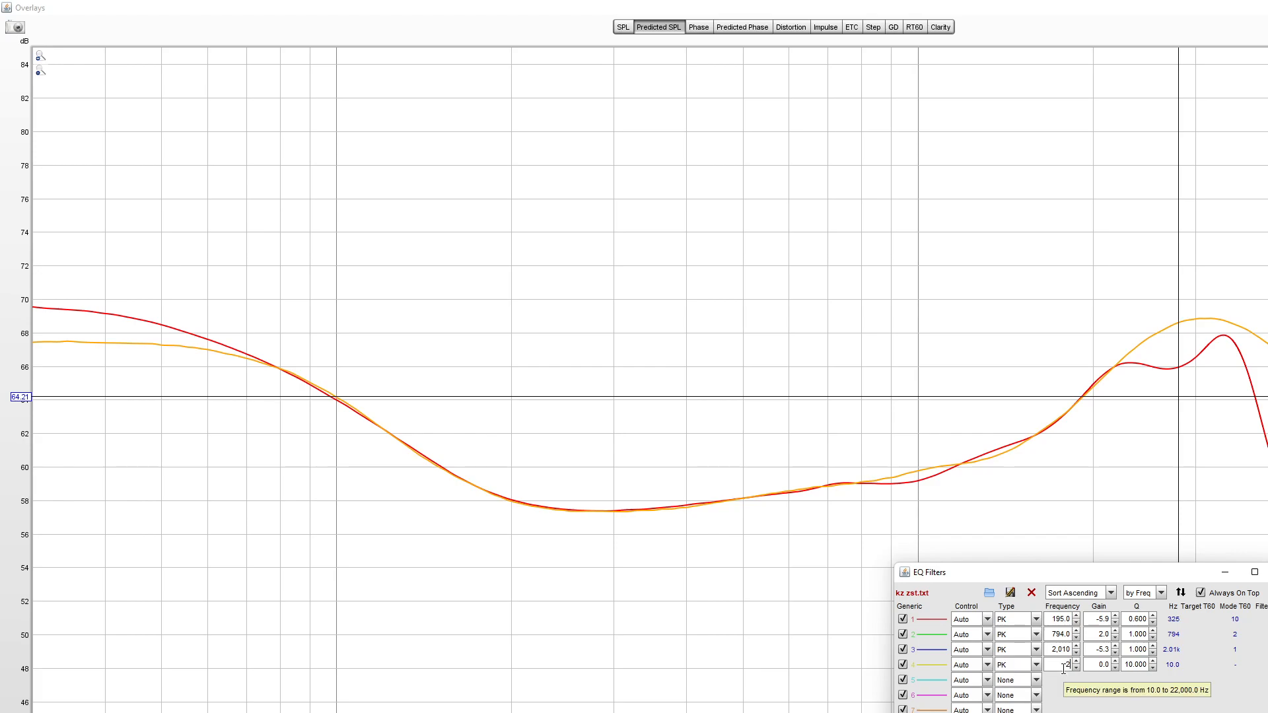
text(805)
click(1135, 665)
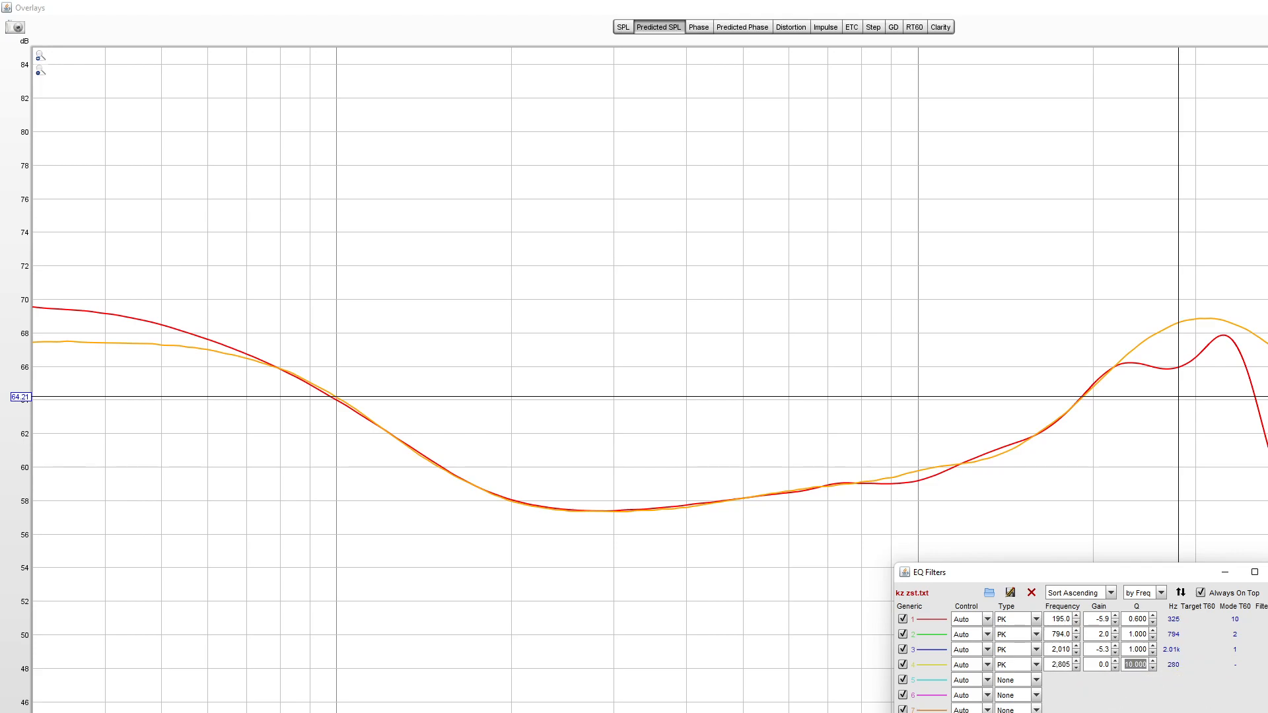
text(3)
Step: Raise filter 4's gain to 2.7 dB to lift the predicted curve to the target around 2.8 kHz
click(1114, 661)
click(1115, 661)
click(1115, 661)
click(1115, 661)
click(1114, 661)
click(1114, 661)
click(1115, 661)
click(1115, 661)
click(1115, 661)
click(1115, 661)
click(1115, 661)
click(1115, 661)
click(1115, 661)
click(1115, 661)
click(1115, 661)
click(1115, 661)
click(1114, 661)
click(1115, 661)
click(1114, 661)
click(1114, 661)
click(1114, 661)
click(1114, 661)
click(1114, 661)
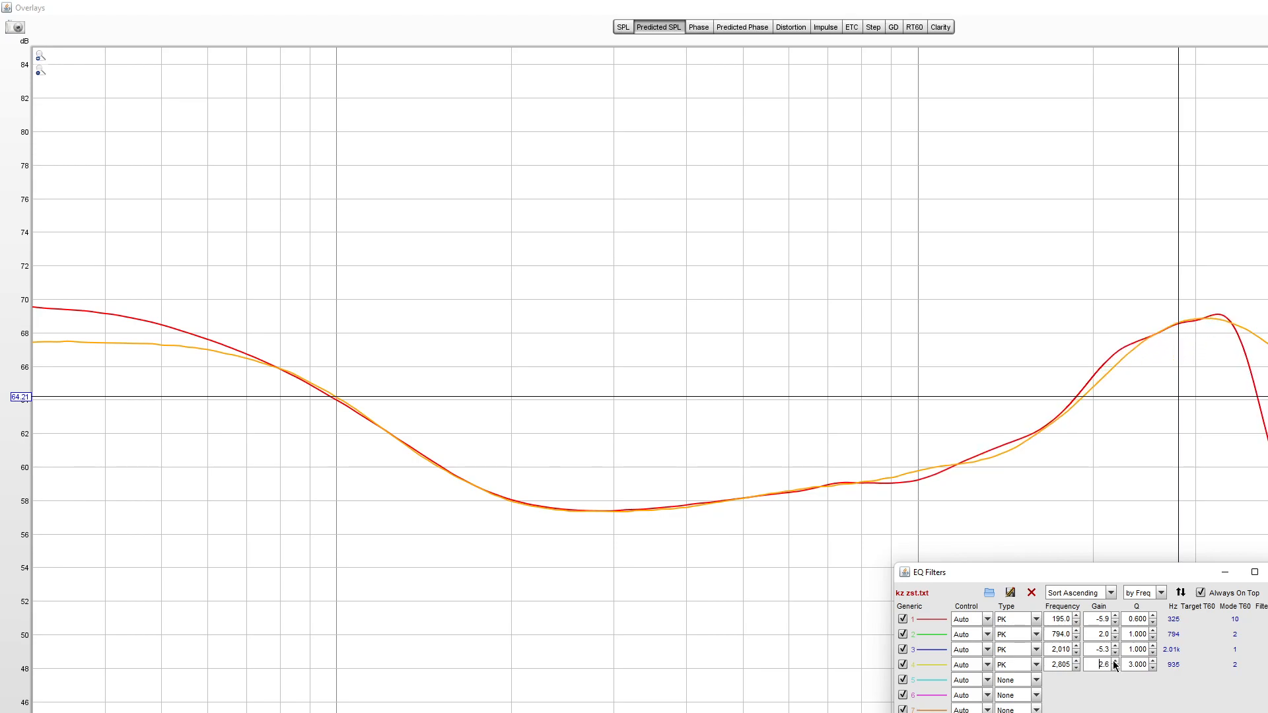
click(1115, 661)
Step: Try a narrower filter 4 with a Q of 4 and compare both curves near its centre frequency
double_click(1130, 664)
text(4)
key(Return)
click(1203, 328)
mouse_move(1203, 328)
mouse_down()
mouse_move(1166, 334)
mouse_move(1208, 318)
mouse_move(1132, 354)
mouse_move(1185, 325)
mouse_up()
Step: Try Q values of 3.5 and 3.2 on filter 4
click(1134, 667)
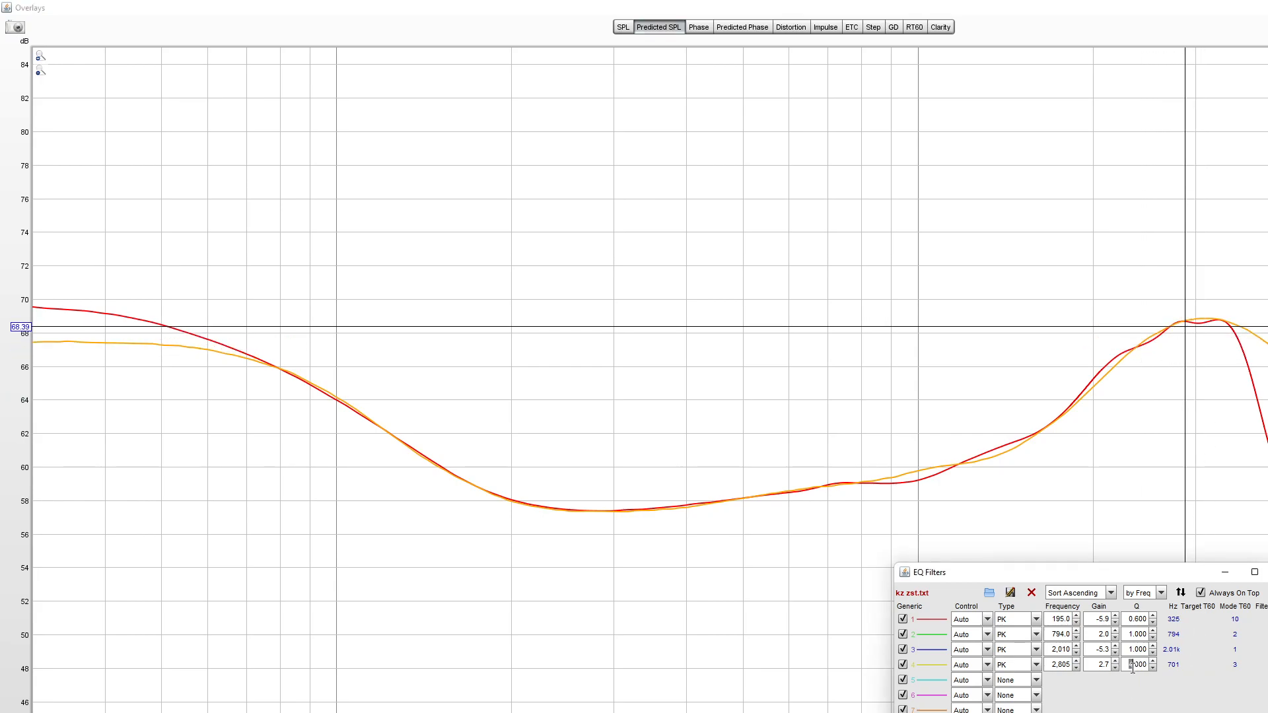
drag(1136, 666, 1132, 666)
double_click(1140, 650)
double_click(1128, 665)
text(3.5)
key(Return)
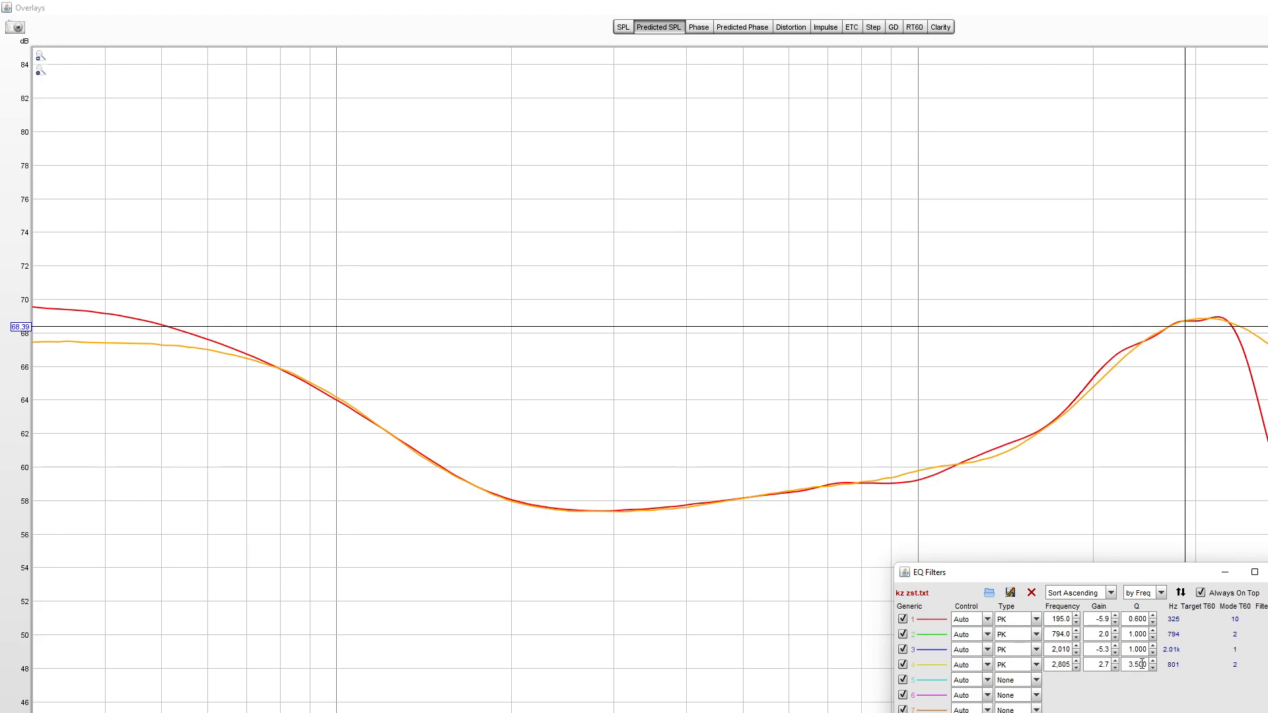
double_click(1145, 663)
text(3.2)
key(Return)
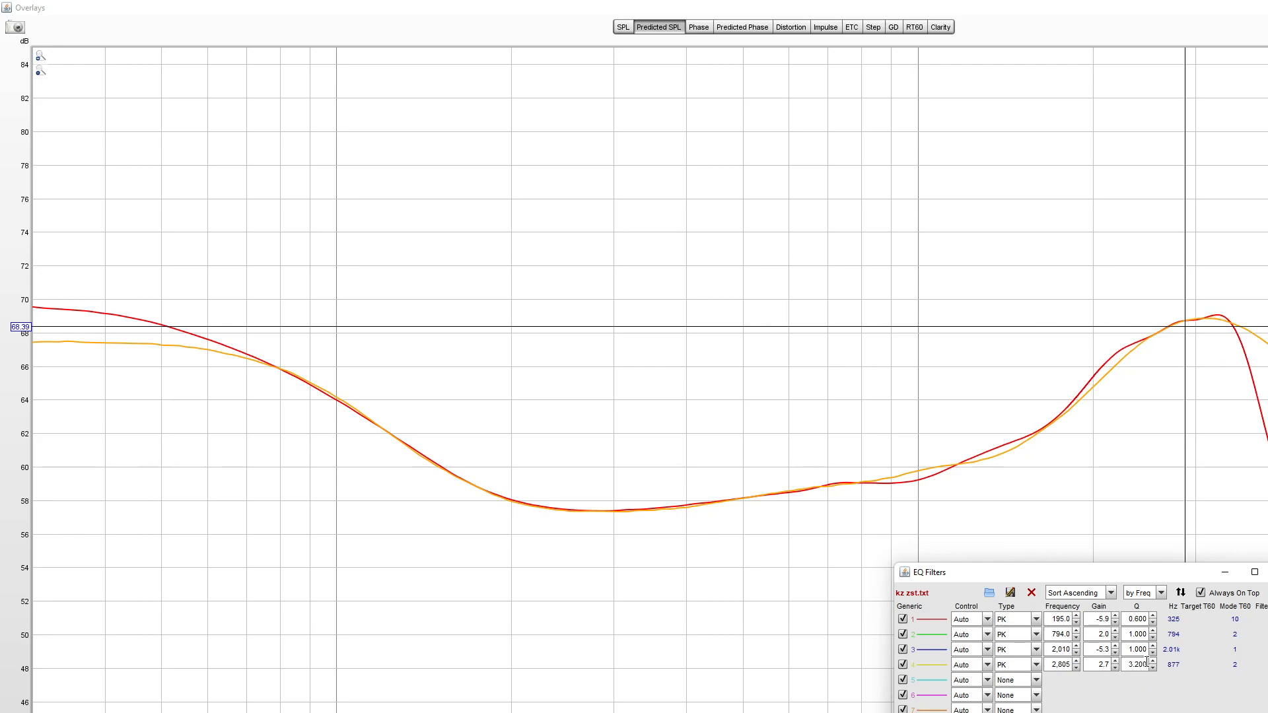
Step: Set filter 4's Q to 3.1, keeping its gain at 2.7 dB
click(1116, 667)
click(1116, 661)
double_click(1135, 665)
text(3.1)
key(Return)
double_click(1137, 667)
Step: Set filter 3's gain to -5.4 dB and widen it with a Q of 0.8
click(1064, 440)
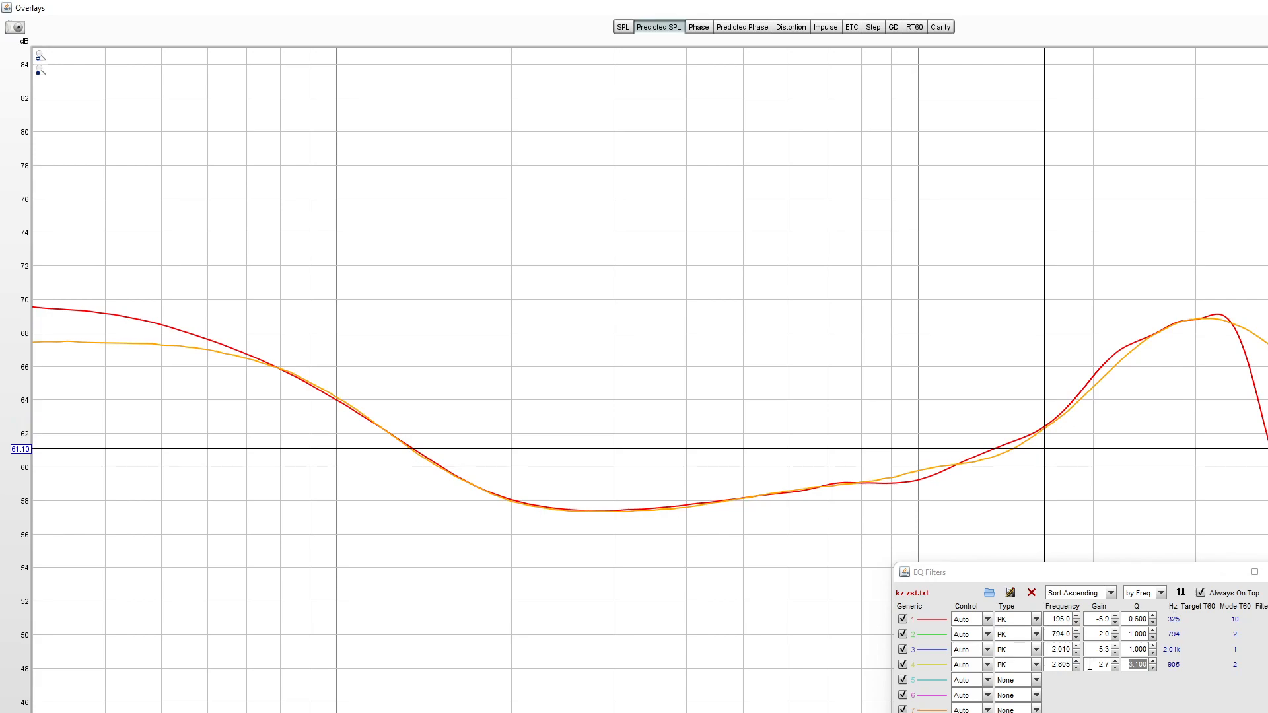
double_click(1057, 649)
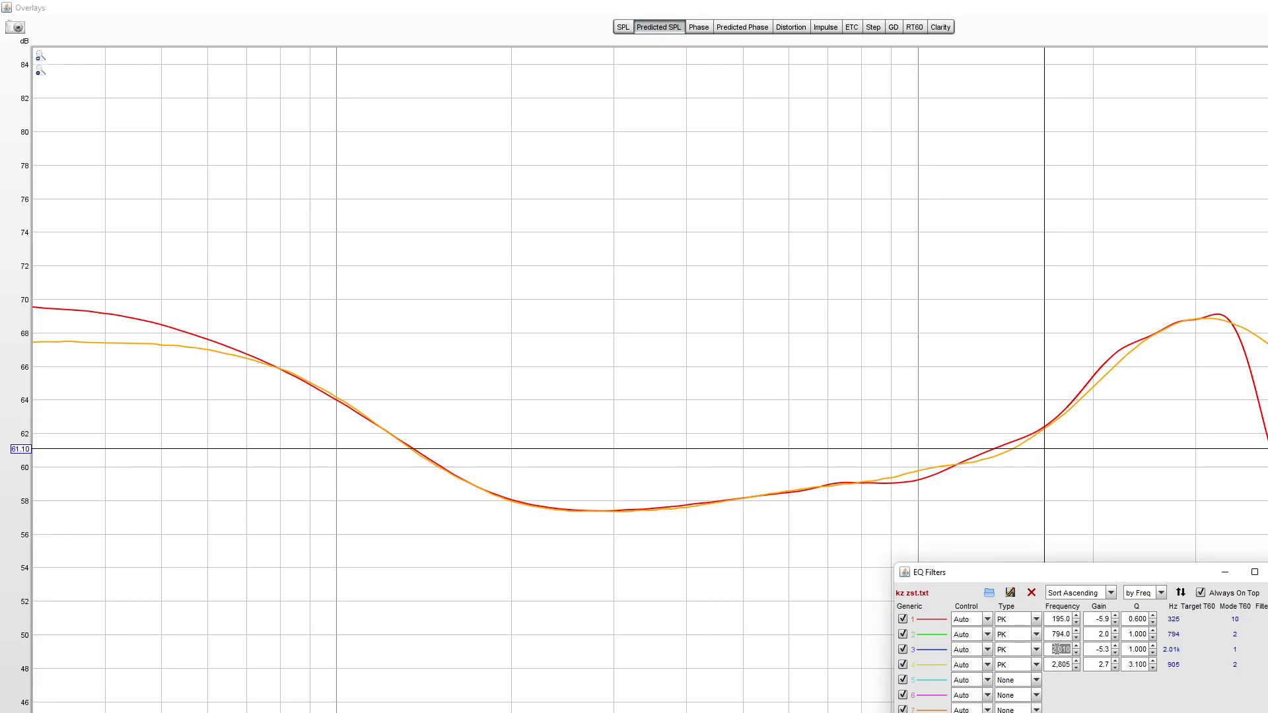
double_click(1118, 655)
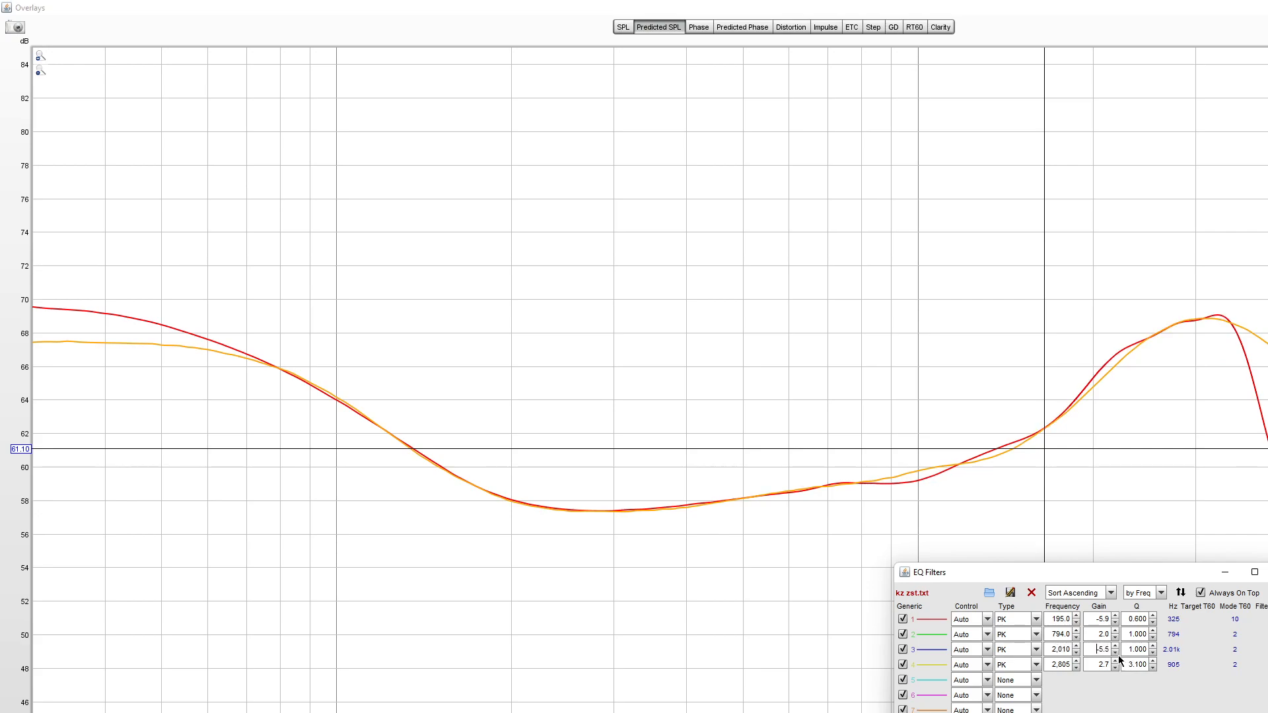
click(1115, 646)
double_click(1140, 649)
text(0.8)
key(Return)
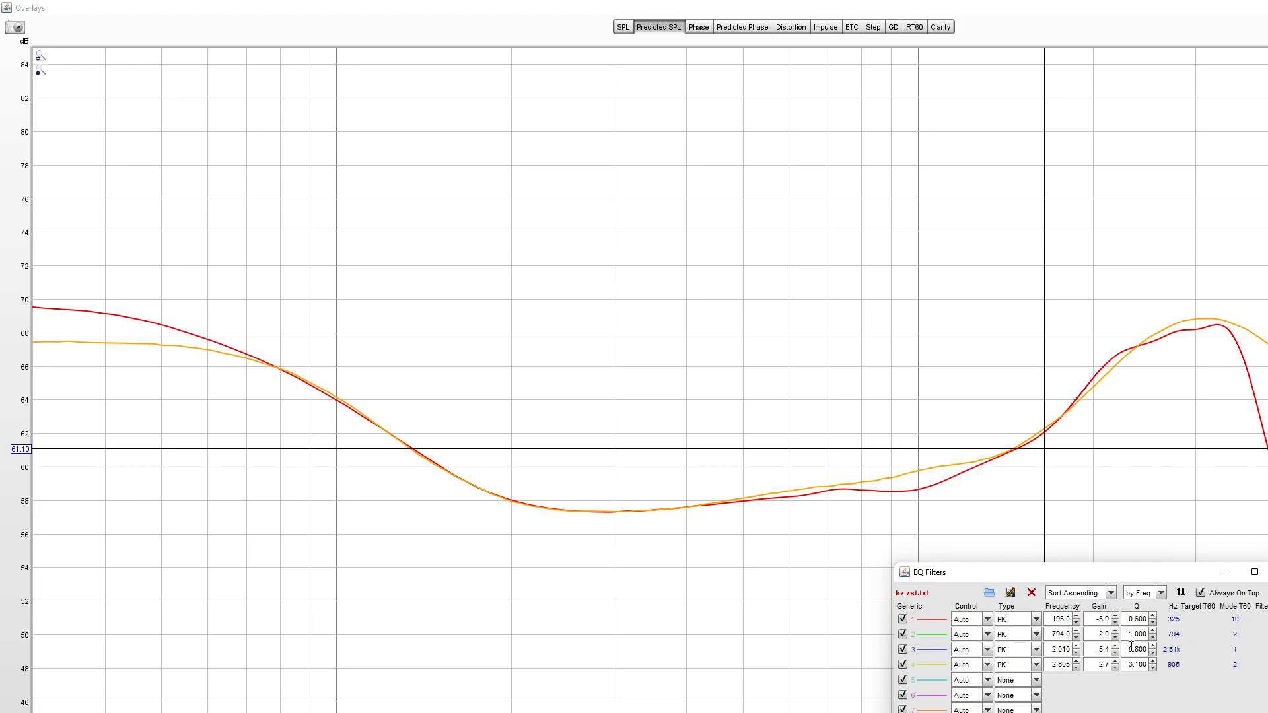
Step: Raise filter 3's frequency to 2090 Hz, leaving its gain at -5.4 dB
click(1076, 644)
click(1076, 644)
click(1076, 644)
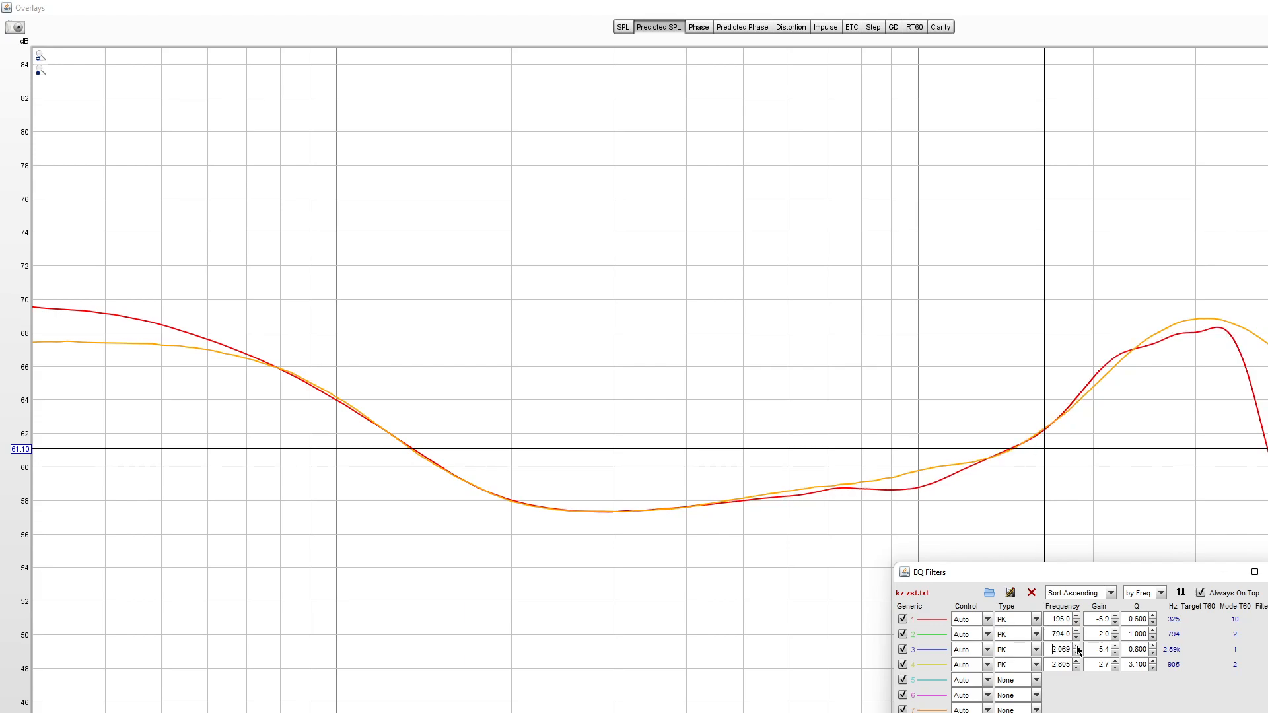
click(1076, 645)
click(1076, 645)
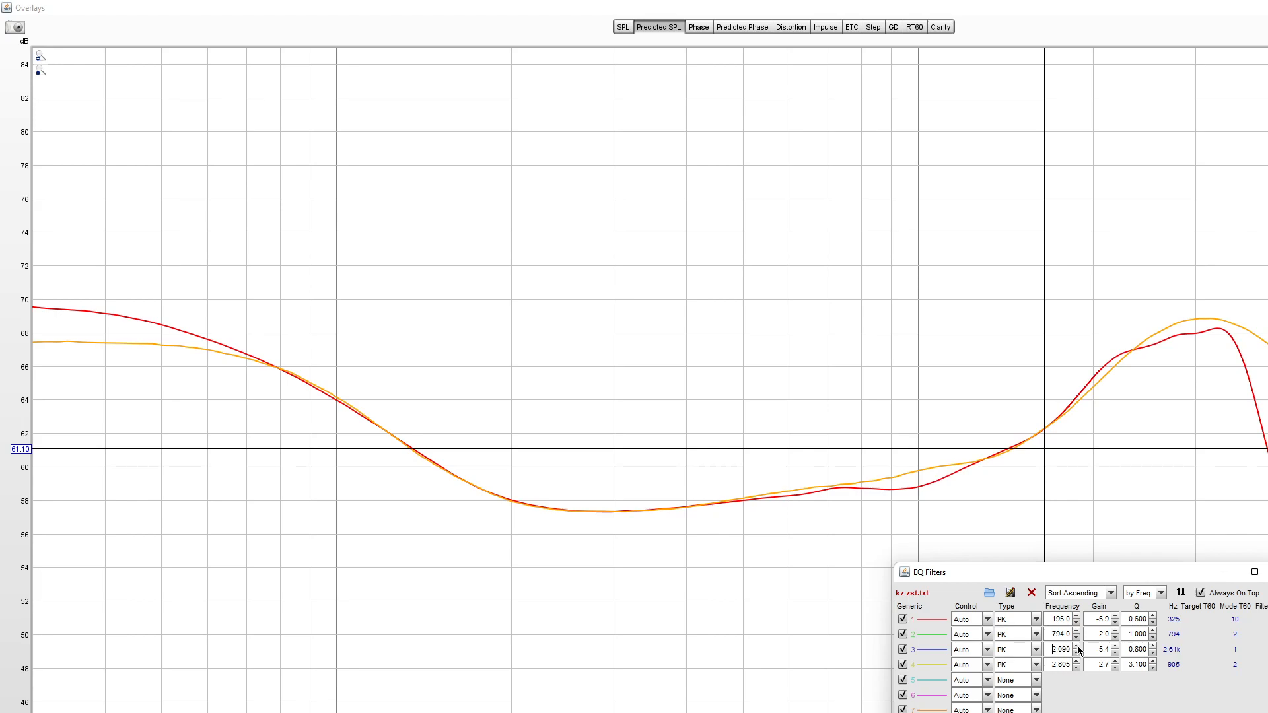
click(1116, 652)
click(1115, 648)
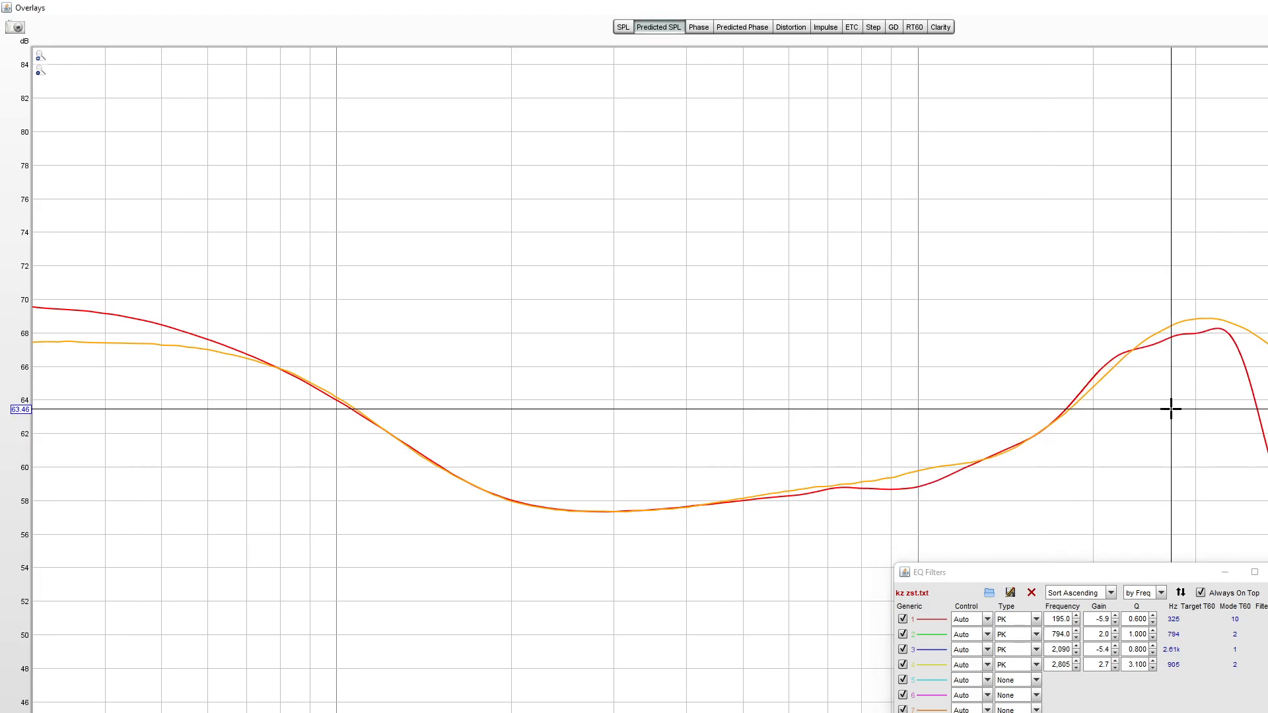
Step: Raise filter 4's gain to 3.4 dB to bring the predicted curve back up to the target
click(1116, 661)
click(1115, 661)
click(1115, 661)
click(1115, 661)
click(1116, 661)
click(1116, 662)
click(1115, 661)
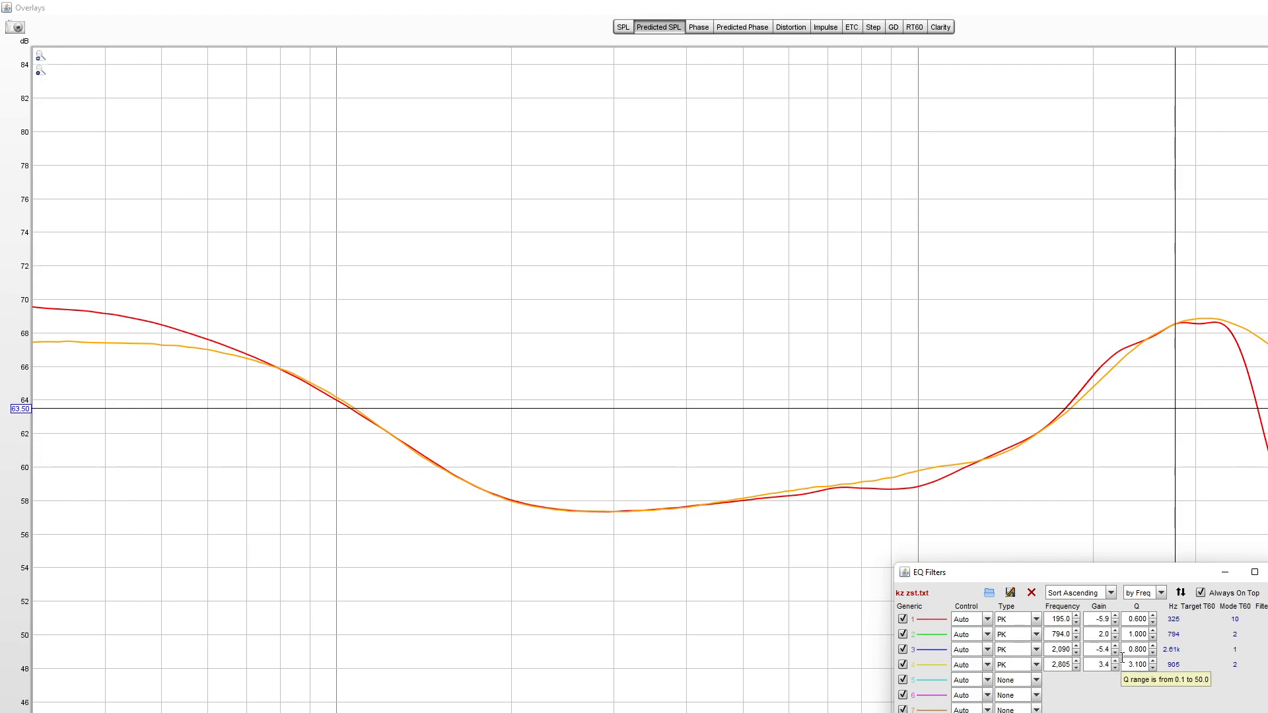
Step: Fine-tune filter 4 to a Q of 3, a frequency of 2829 Hz and a gain of 3.5 dB
double_click(1138, 665)
key(BackSpace)
text(3)
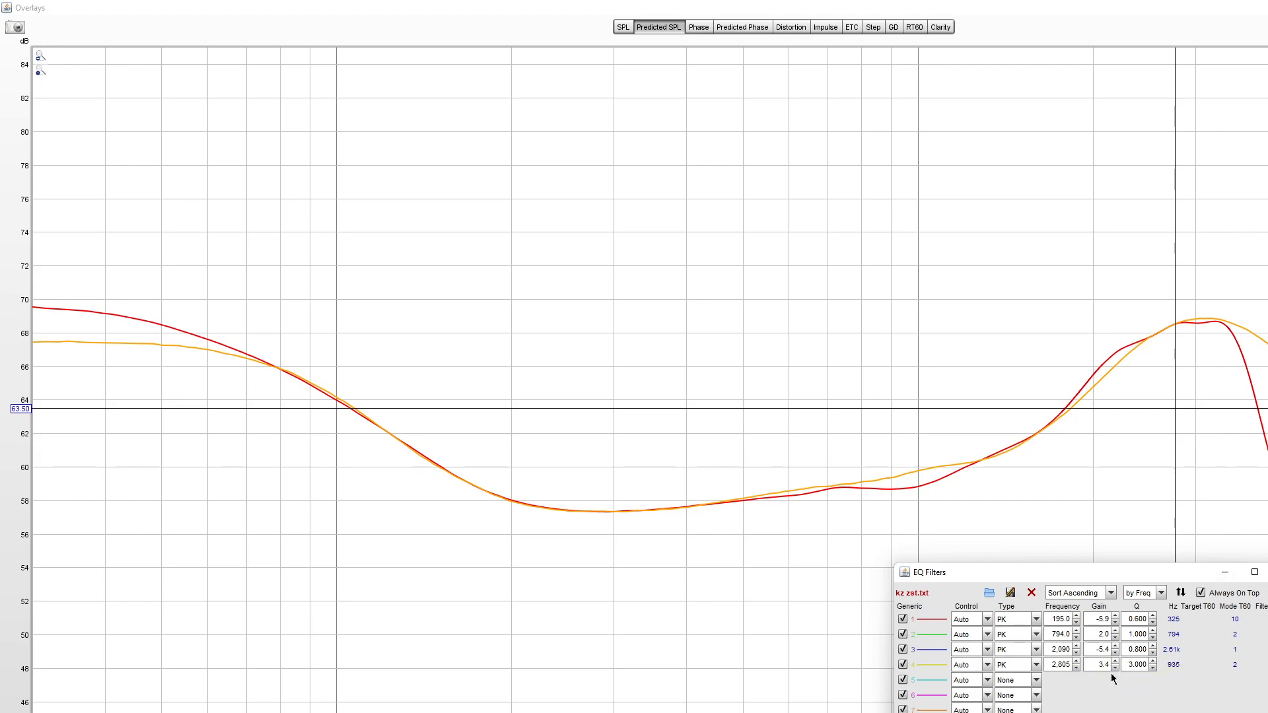
click(1076, 661)
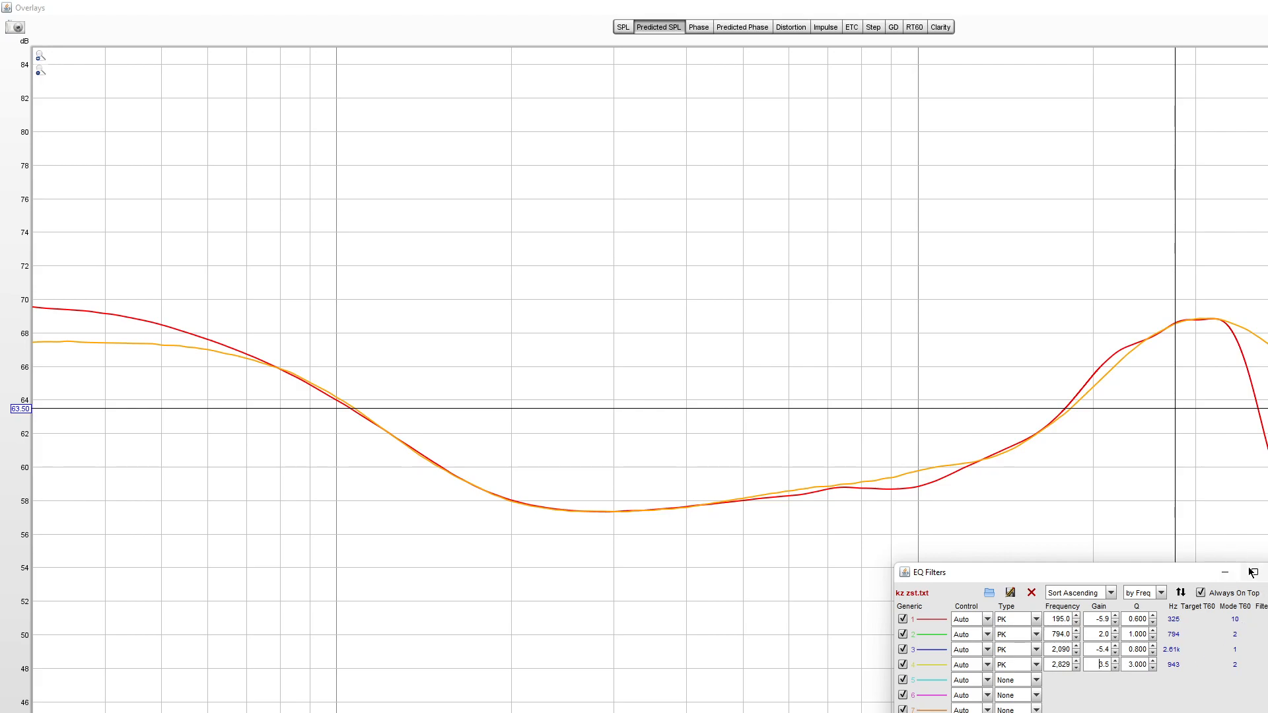
Step: Add filter 5 as a PK filter at 4340 Hz with a Q of 6
click(1265, 518)
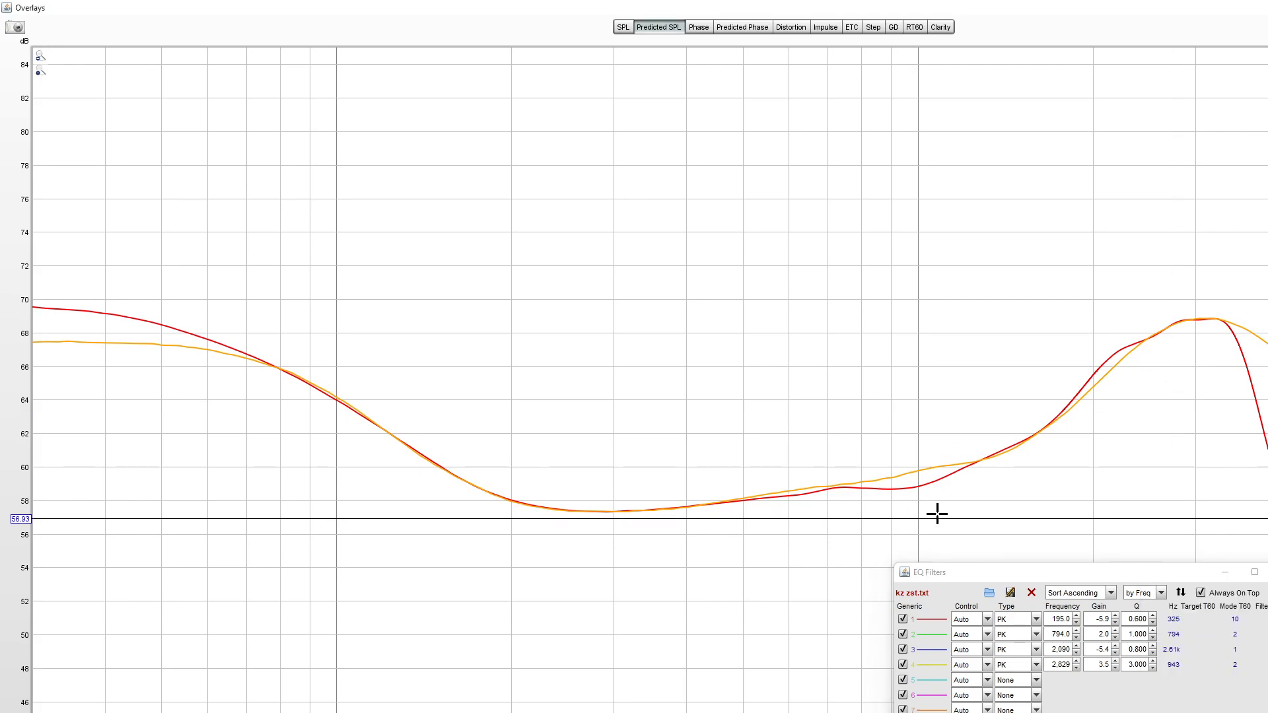
click(1010, 685)
click(1011, 699)
click(1060, 680)
text(4340)
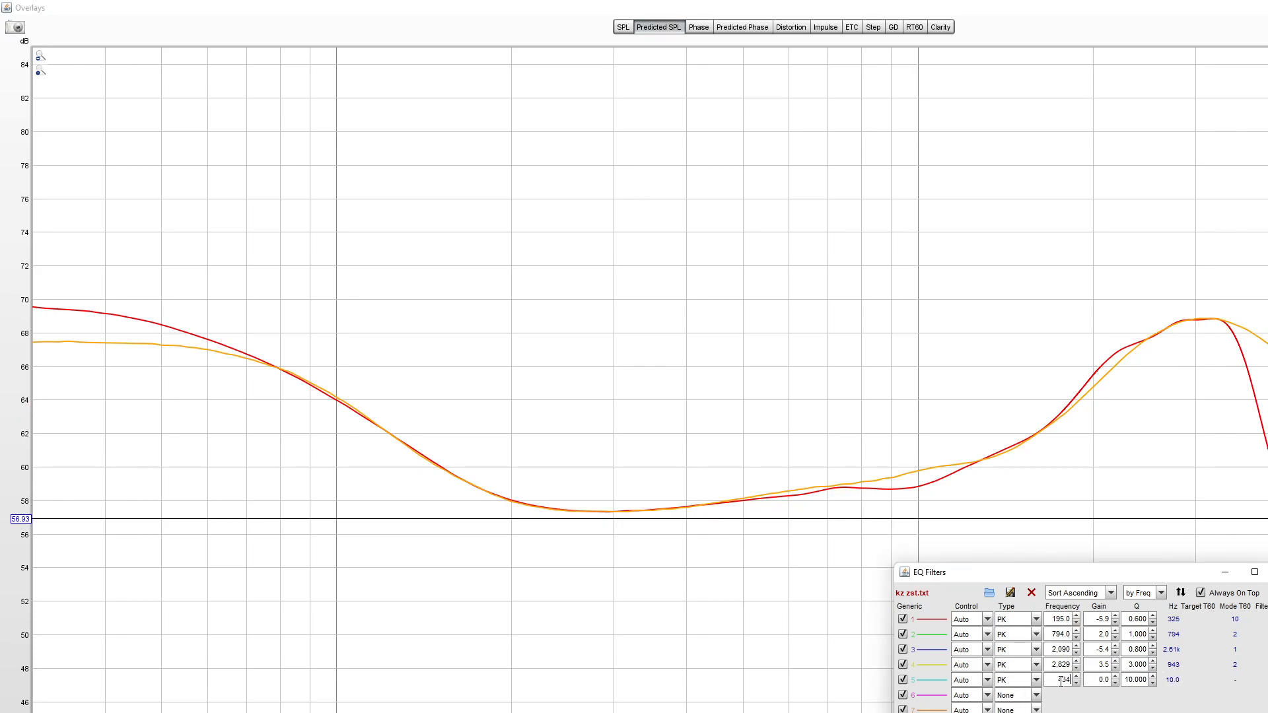
key(Tab)
key(Tab)
text(6)
Step: Raise filter 5's gain to 9.2 dB and lower its frequency to 4316 Hz
click(1115, 677)
click(1115, 677)
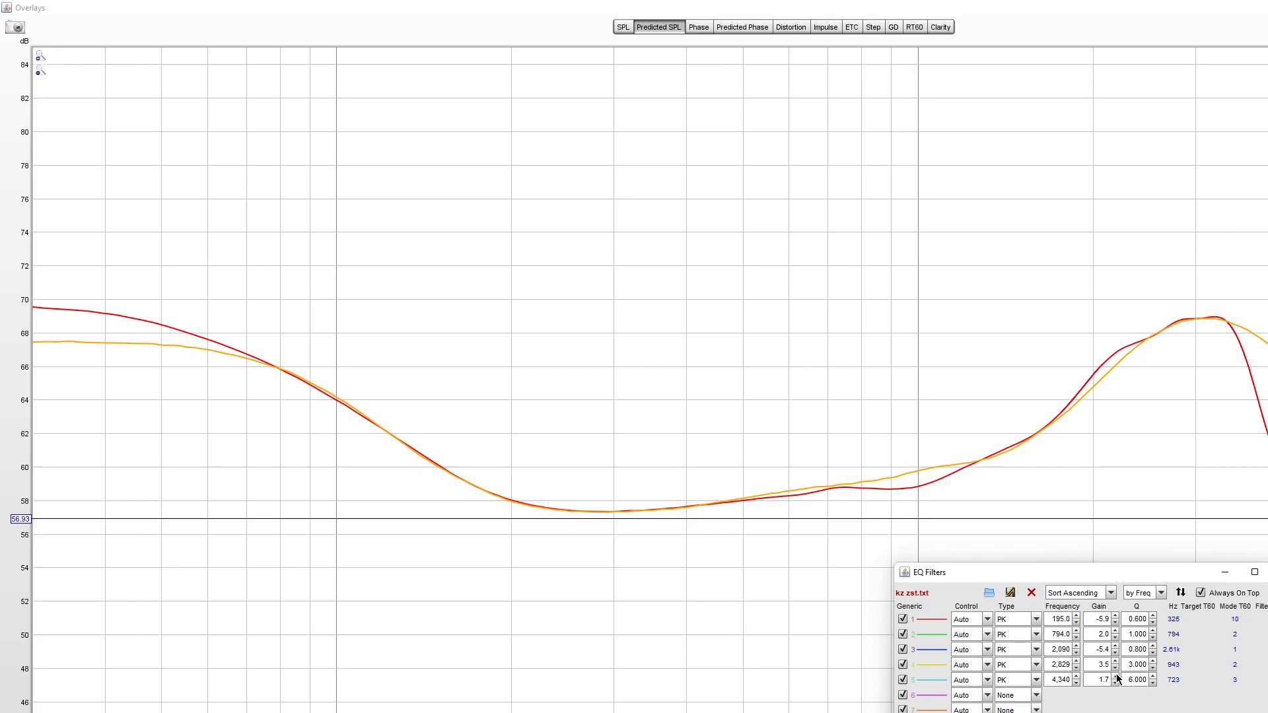
click(1115, 677)
click(1115, 677)
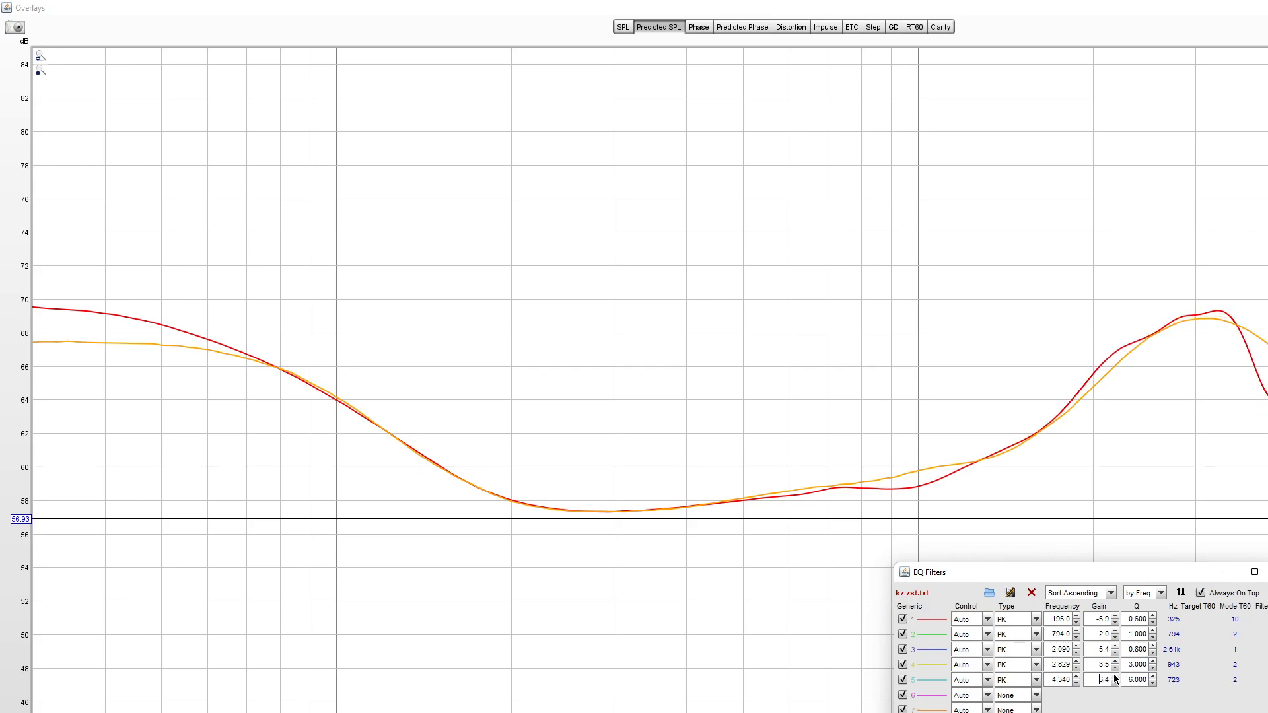
click(1116, 677)
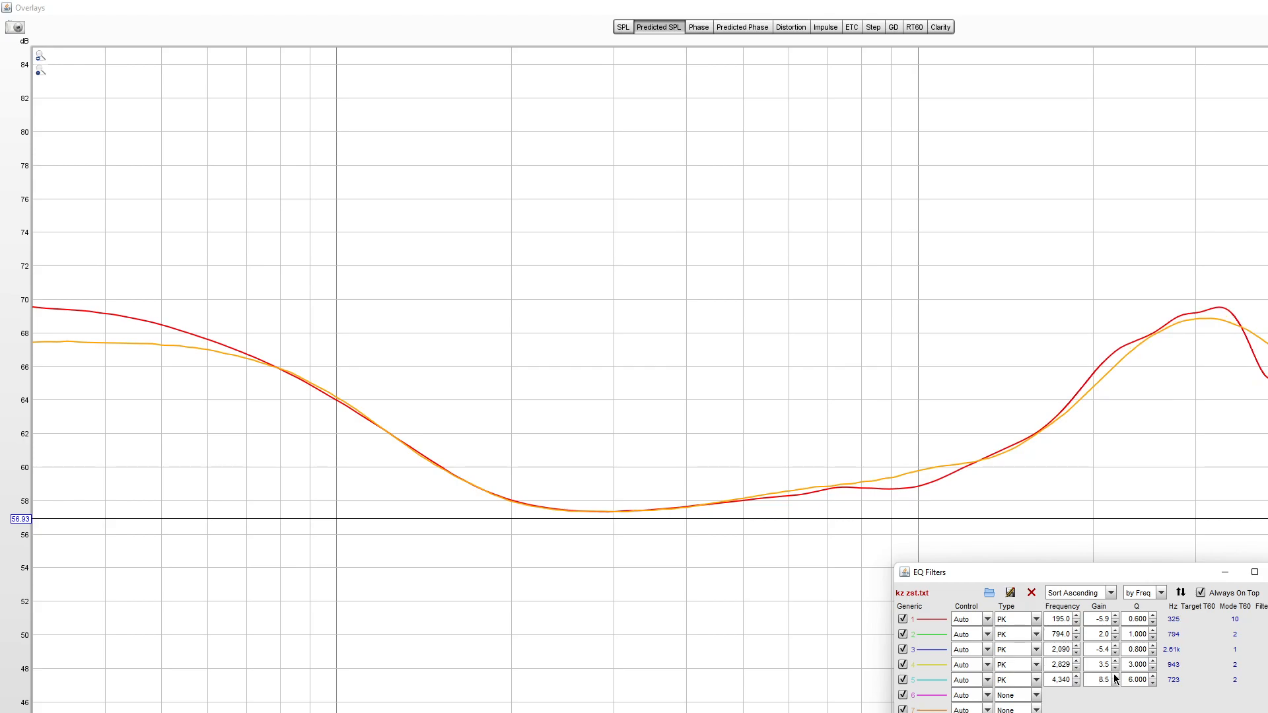
click(1076, 683)
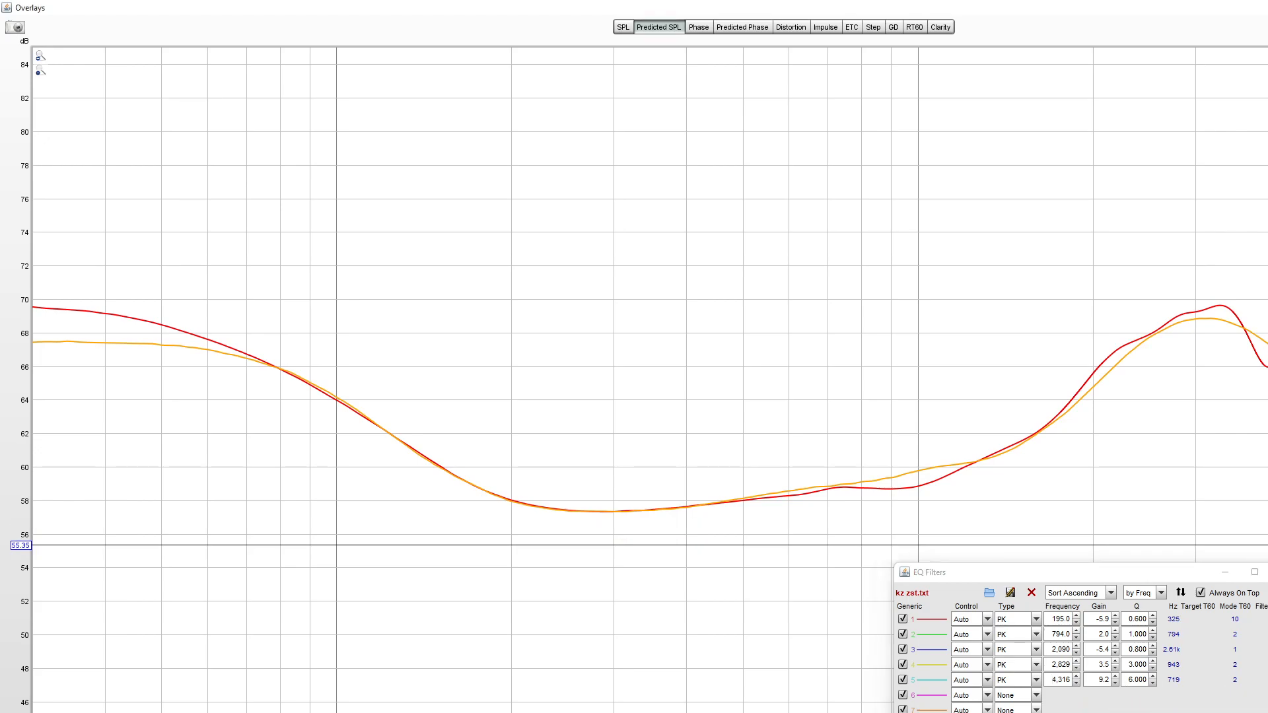
Step: Add filter 6 as a PK filter at 6260 Hz with a Q of 6
click(1032, 700)
click(1023, 712)
click(1060, 697)
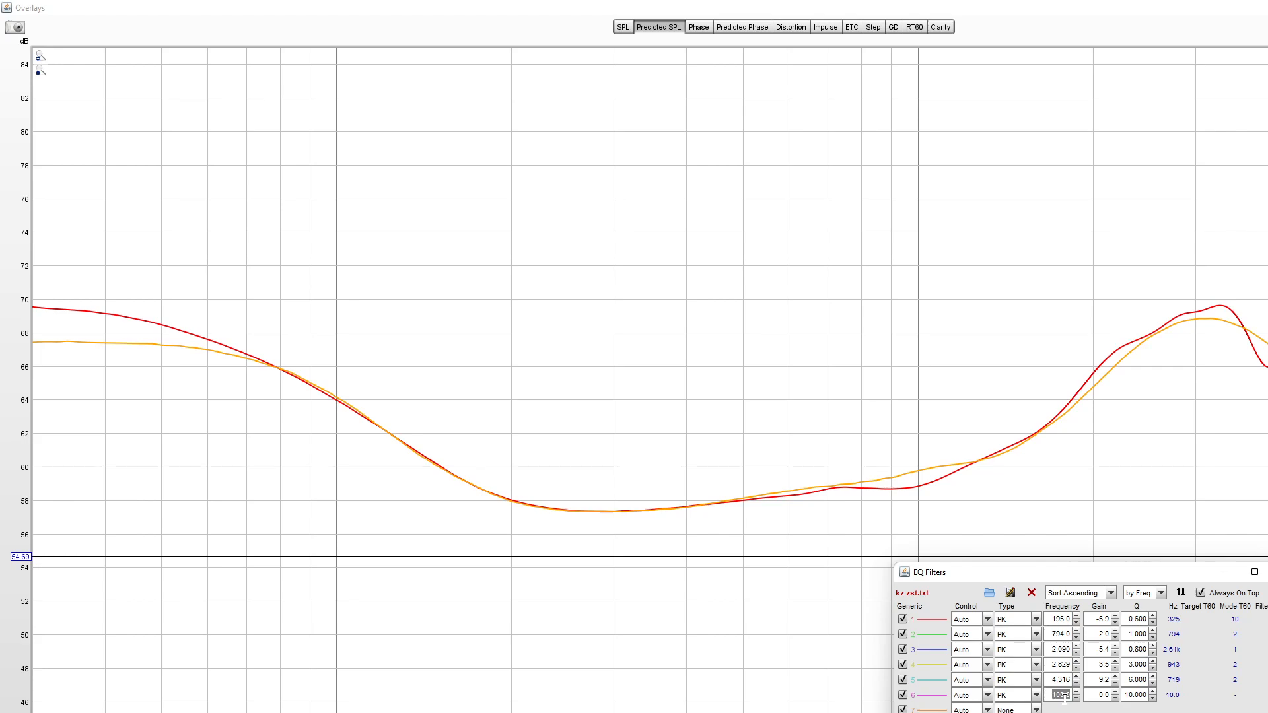
text(6260)
click(1146, 697)
text(6)
Step: Raise filter 6's gain to 6.1 dB and lower its frequency to 6217 Hz
click(1115, 694)
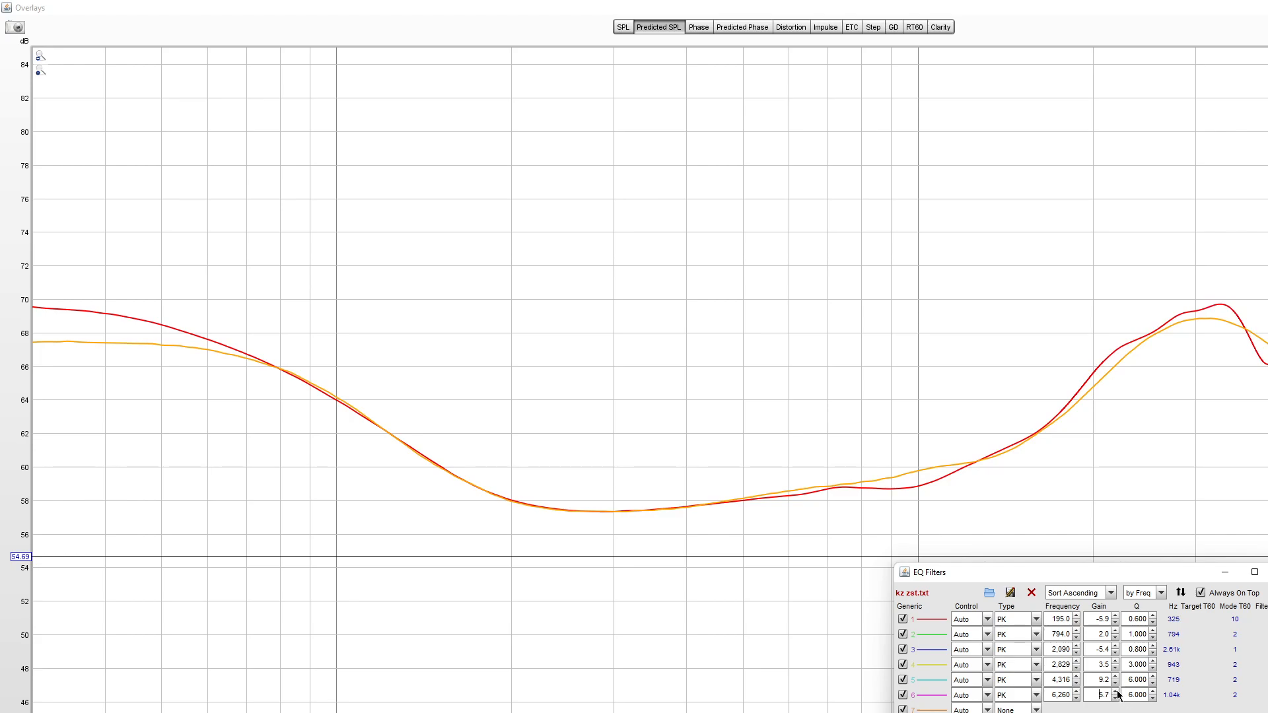
click(1077, 699)
click(1077, 698)
click(1116, 693)
click(1076, 699)
click(1077, 699)
click(1115, 692)
click(1077, 699)
Step: Reduce filter 4's gain to 3.0 dB and its frequency to 2804 Hz
click(1116, 668)
click(1116, 667)
click(1115, 668)
click(1116, 668)
click(1115, 668)
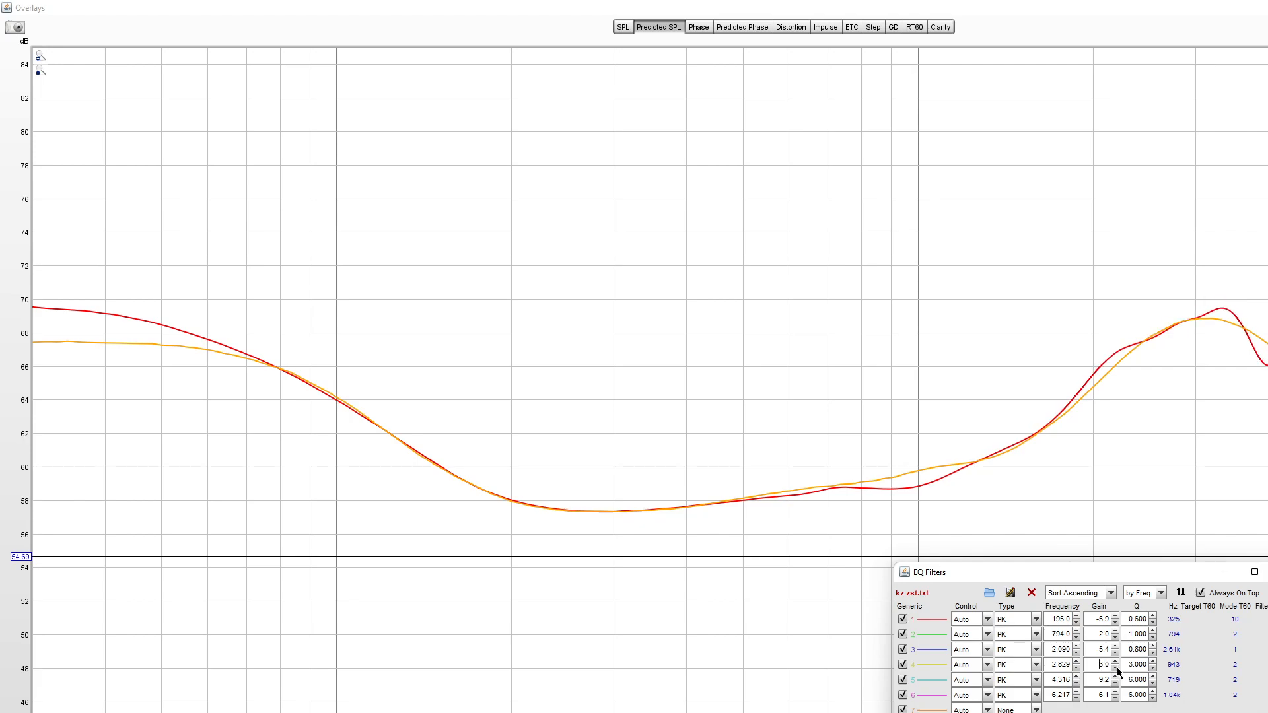
click(1076, 668)
click(1077, 667)
Step: Raise filter 3's frequency to 2169 Hz and deepen its gain to -5.8 dB
click(1077, 645)
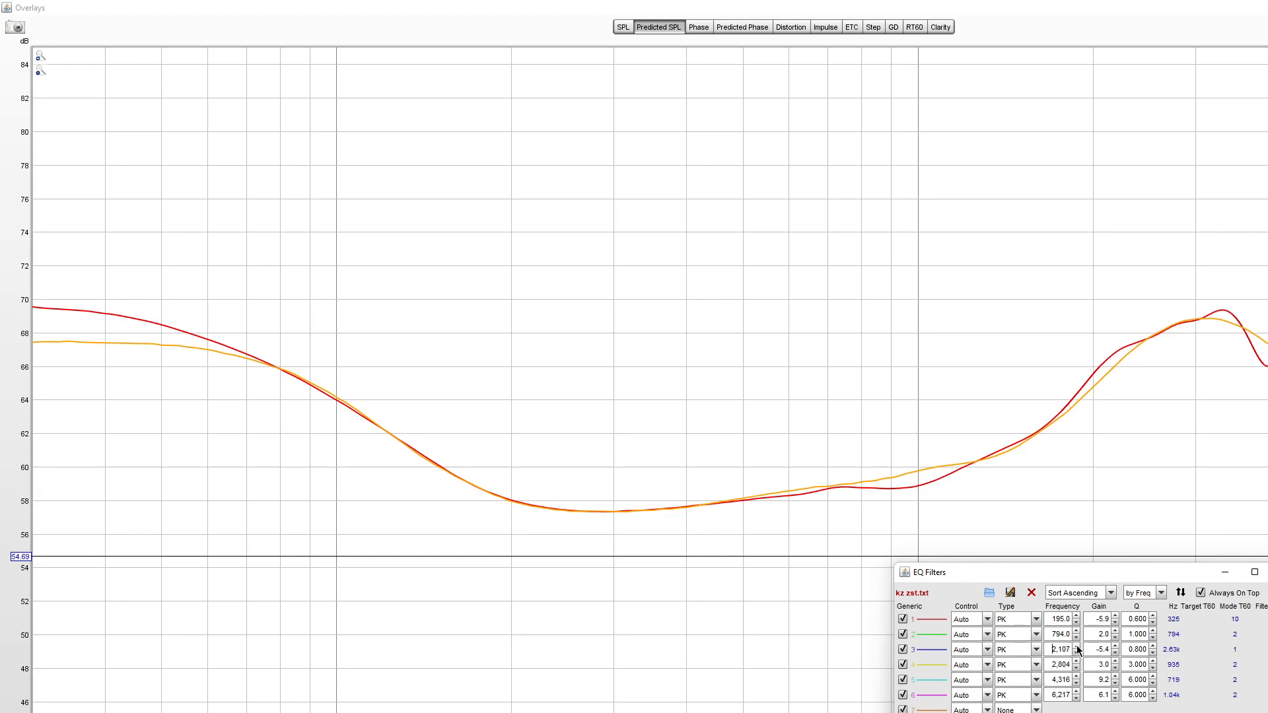
click(1077, 645)
click(1077, 645)
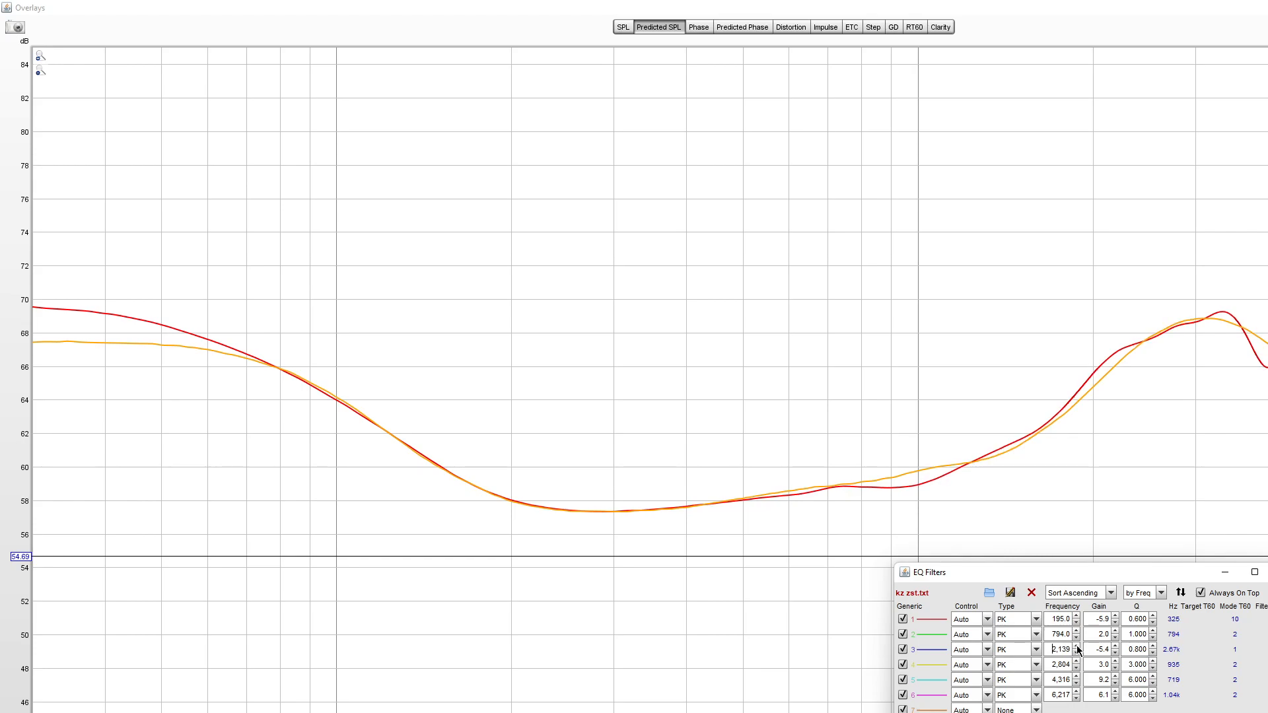
click(1077, 646)
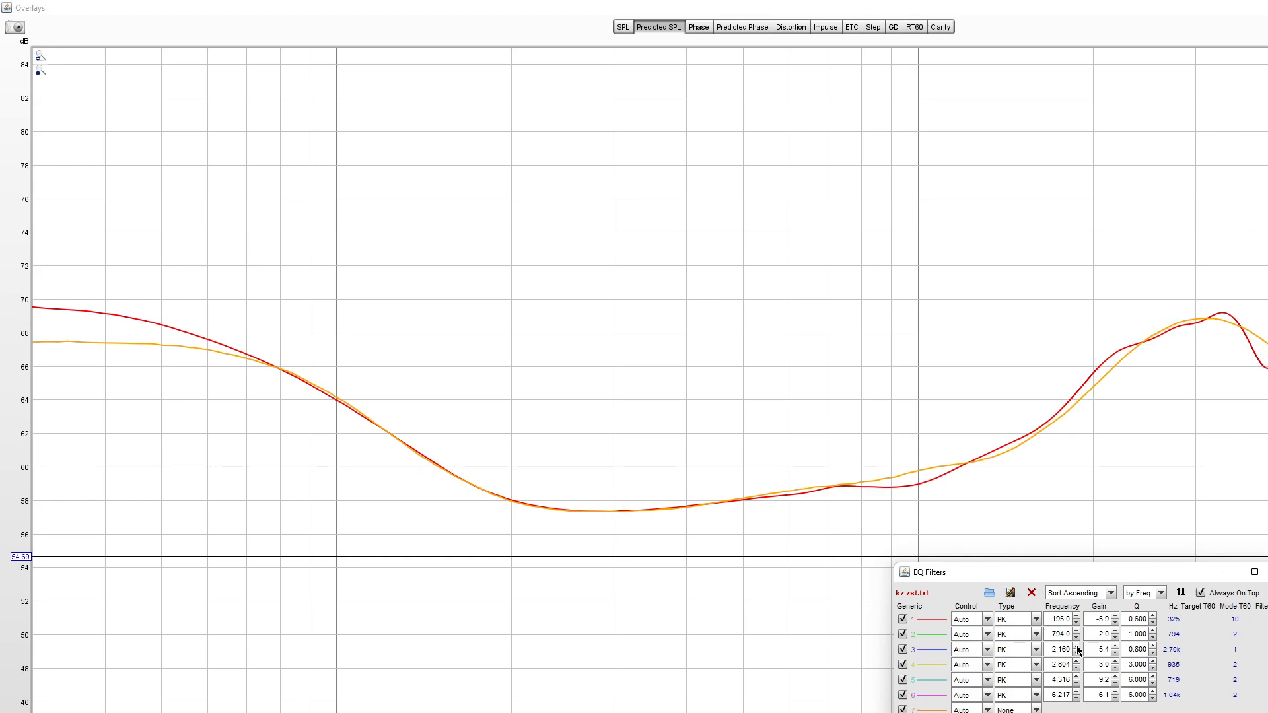
click(1076, 646)
click(1115, 652)
click(1115, 652)
click(1116, 652)
click(1115, 652)
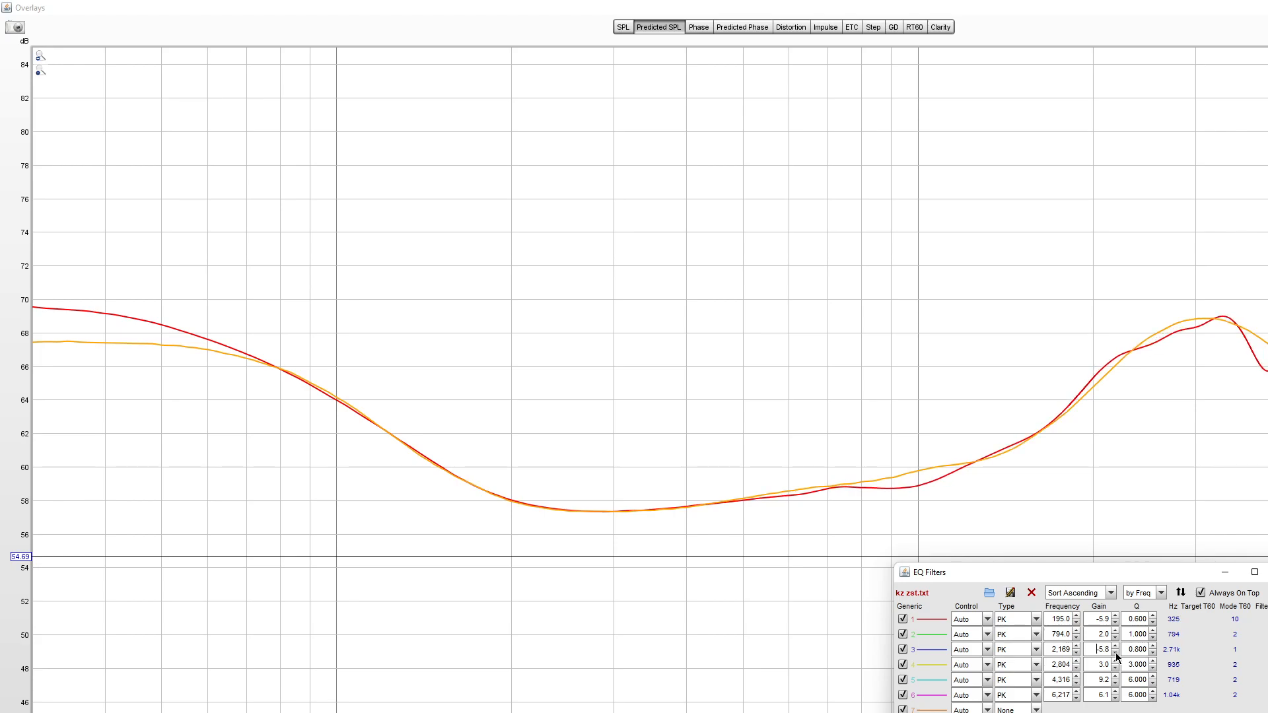
Step: Move filter 3 up to 2203 Hz and deepen its gain to -6.1 dB
click(1075, 645)
click(1076, 645)
click(1076, 644)
click(1076, 644)
click(1076, 645)
click(1075, 645)
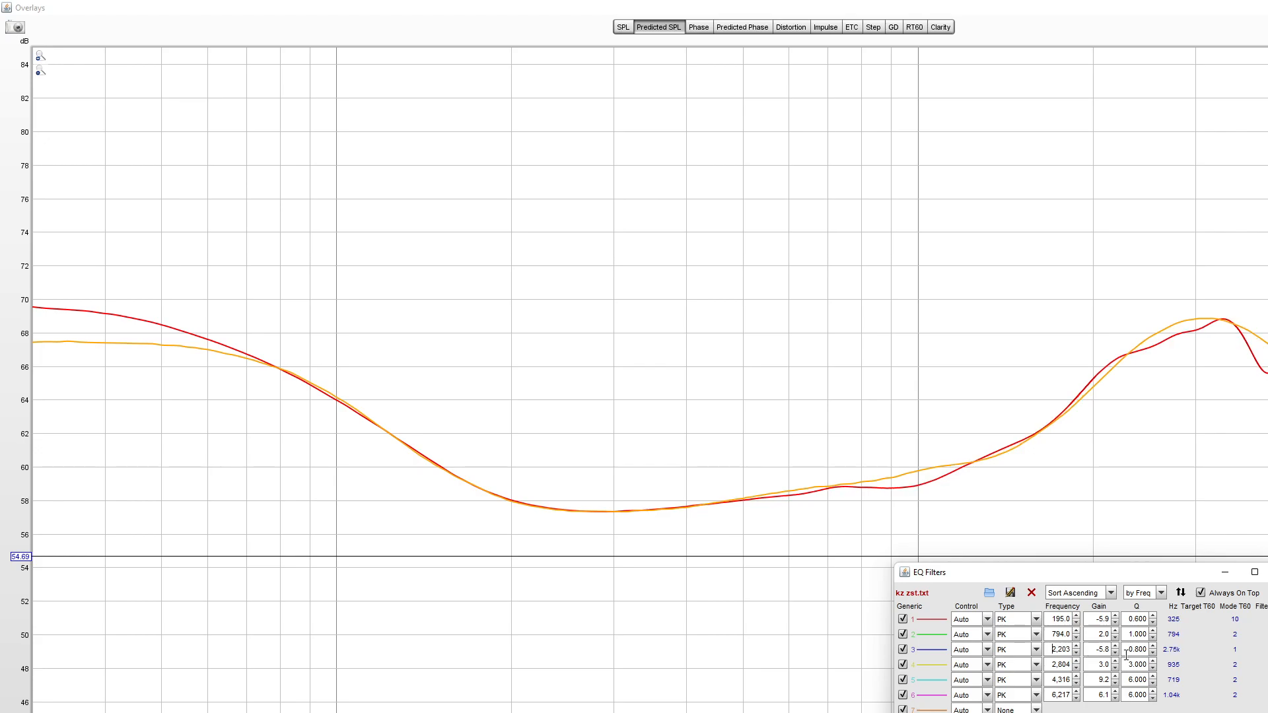
click(1115, 653)
click(1116, 653)
click(1115, 653)
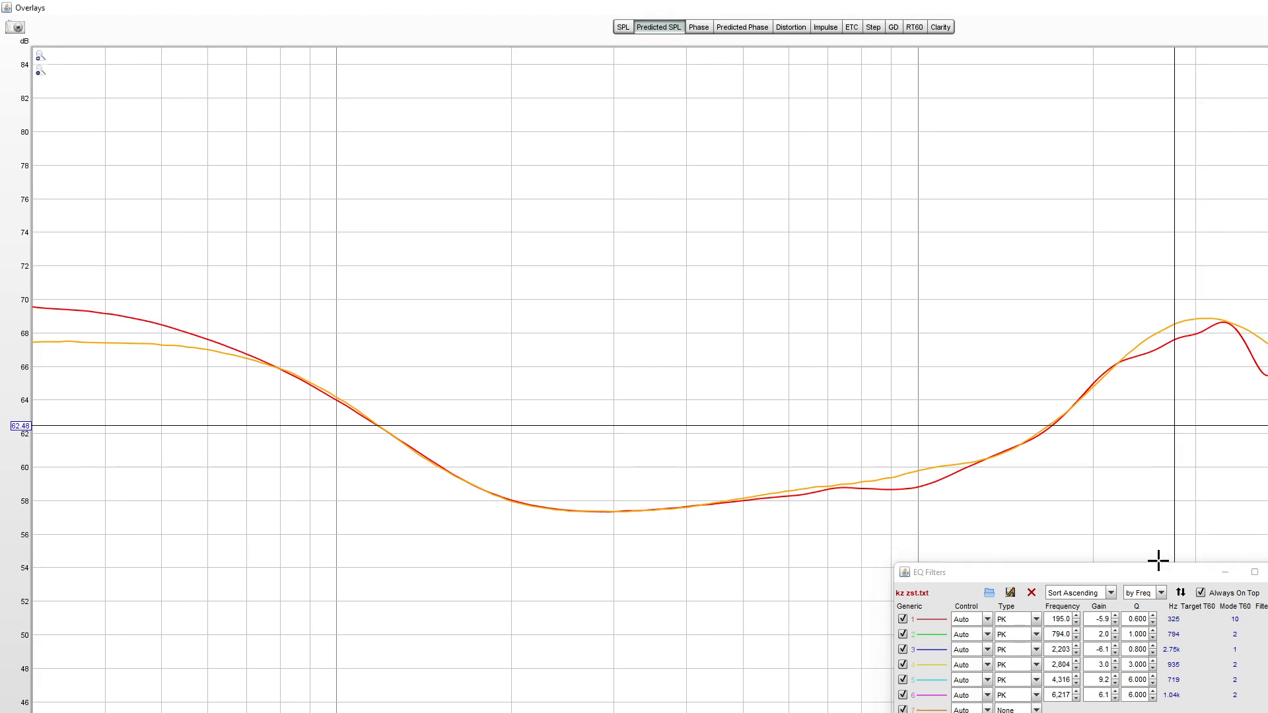
Step: Raise filter 4's gain to 4.0 dB to match the target around 2.8 kHz
click(1115, 661)
click(1115, 660)
click(1116, 660)
click(1115, 661)
click(1115, 659)
click(1114, 659)
click(1114, 659)
click(1114, 659)
click(1115, 659)
click(1115, 659)
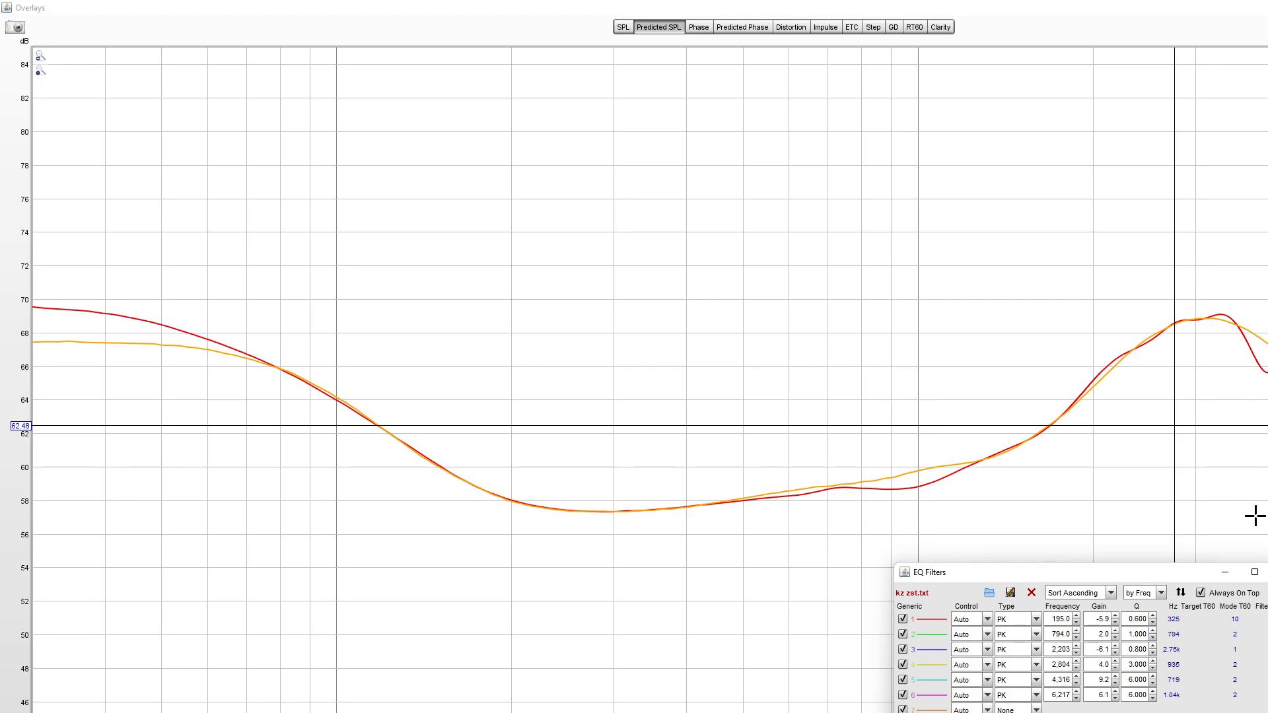
Step: Enable filter 7 as a peaking (PK) filter at 996 Hz with a Q of 4
click(1258, 428)
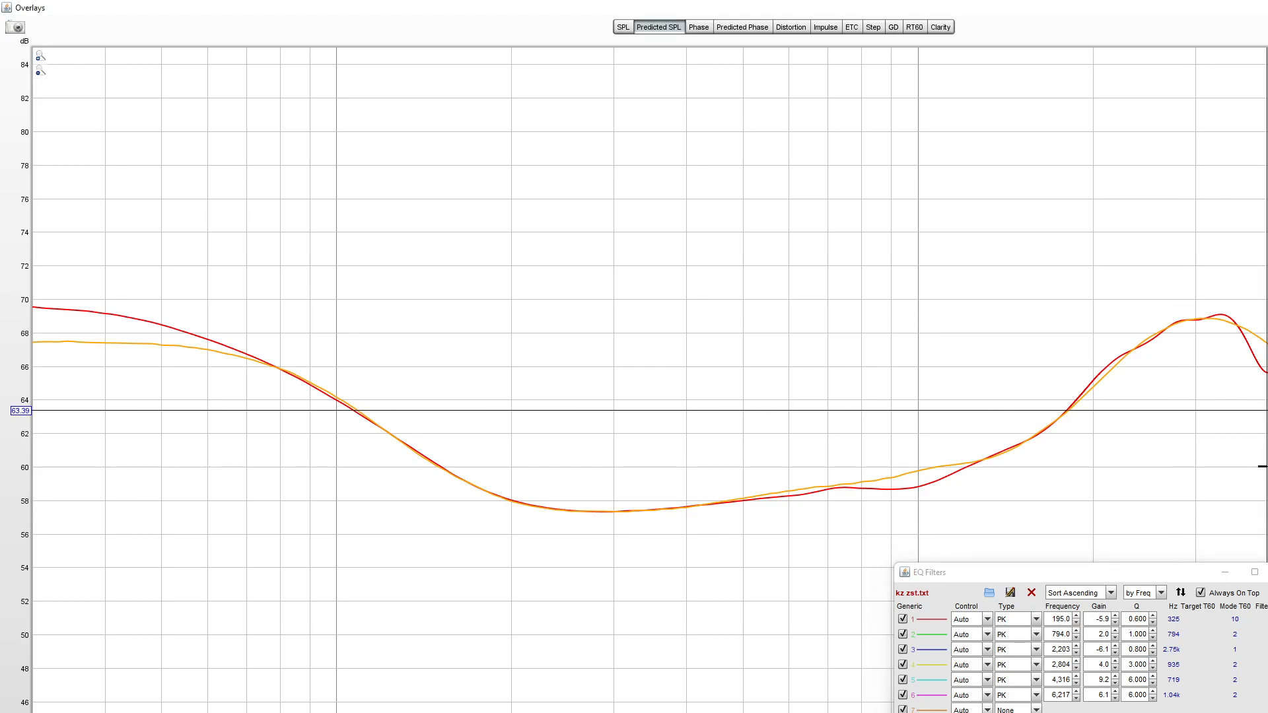
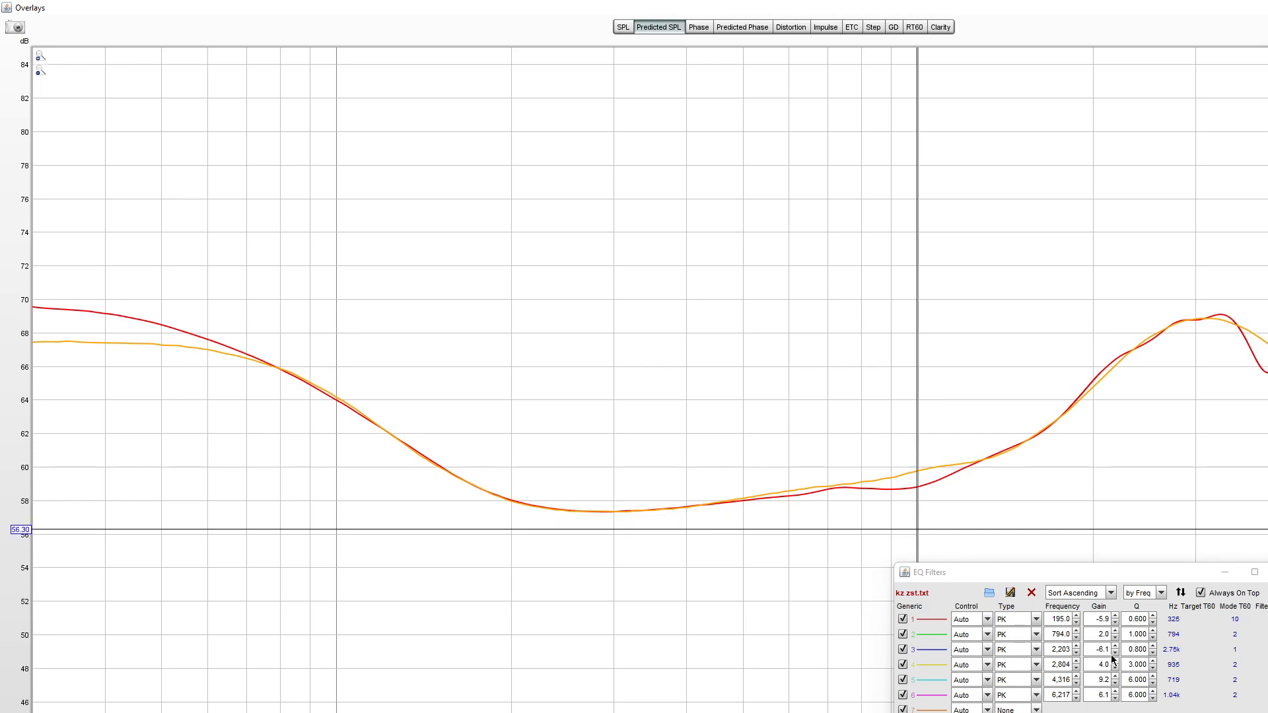
click(1037, 710)
click(1017, 712)
double_click(1071, 710)
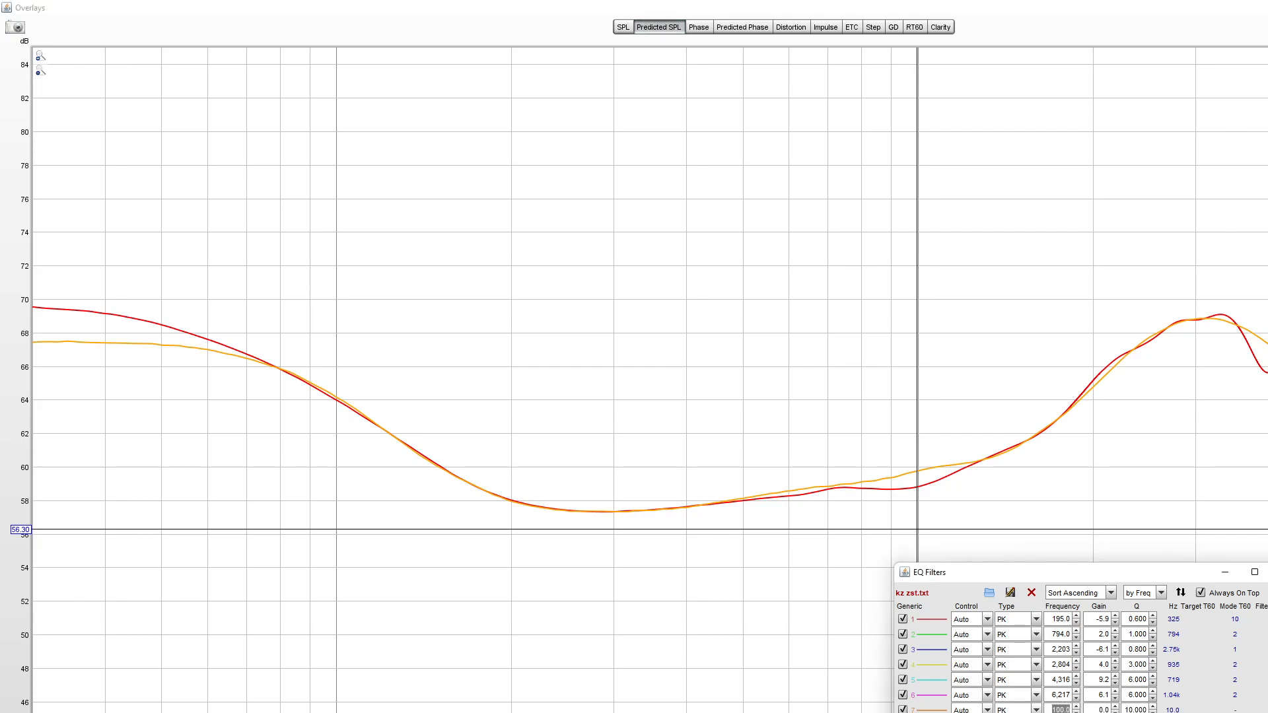
double_click(1142, 710)
text(4)
double_click(1061, 710)
text(886)
double_click(1065, 710)
text(99)
Step: Raise filter 7's gain to 1.0 dB to lift the predicted curve around 1 kHz
click(1115, 706)
click(1116, 707)
click(1115, 707)
click(1116, 707)
click(1116, 707)
click(1115, 707)
click(1116, 706)
click(1116, 707)
click(1116, 707)
click(1115, 707)
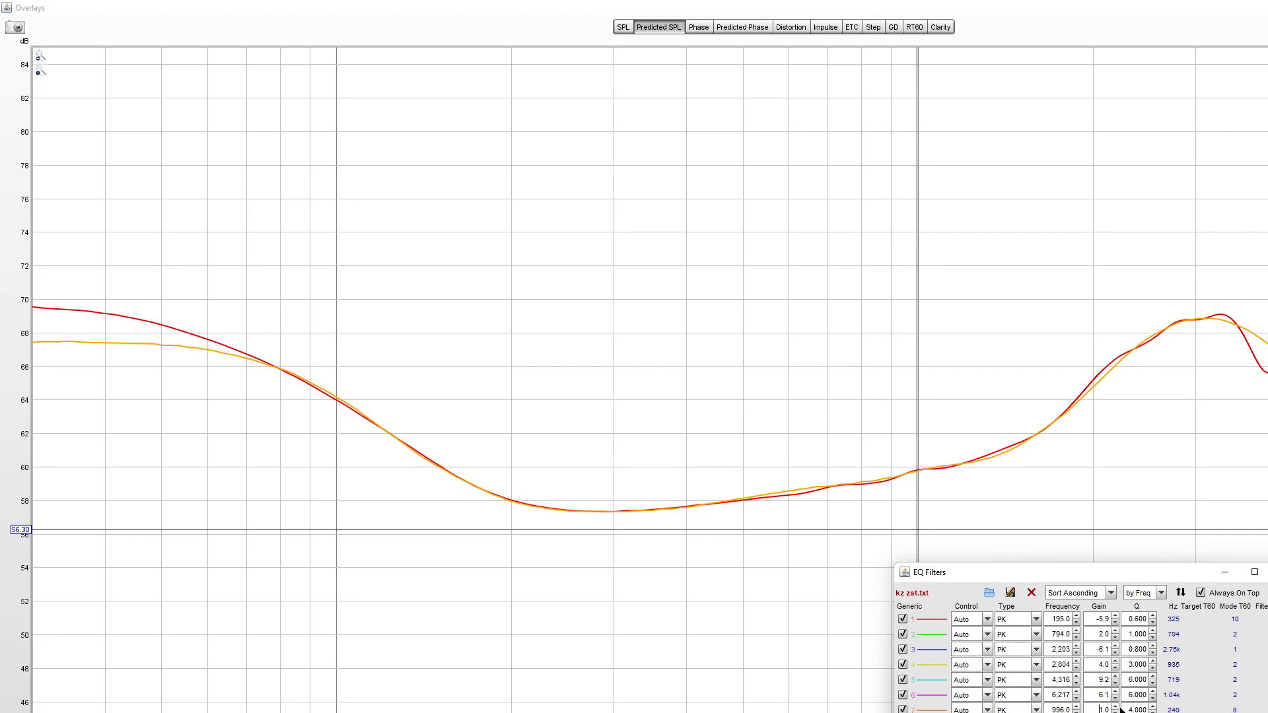
Step: Widen filter 7 to a Q of 3 and trim its gain to 0.9 dB
double_click(1138, 709)
text(3)
key(Return)
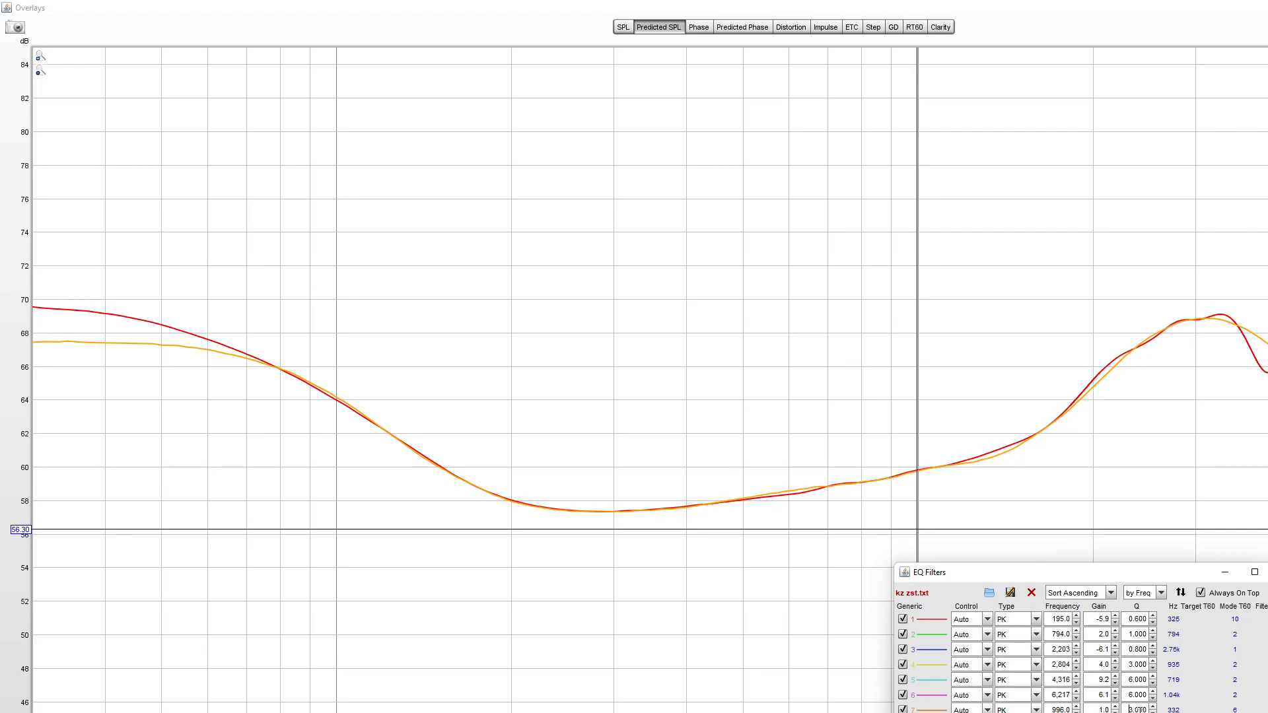
click(1116, 711)
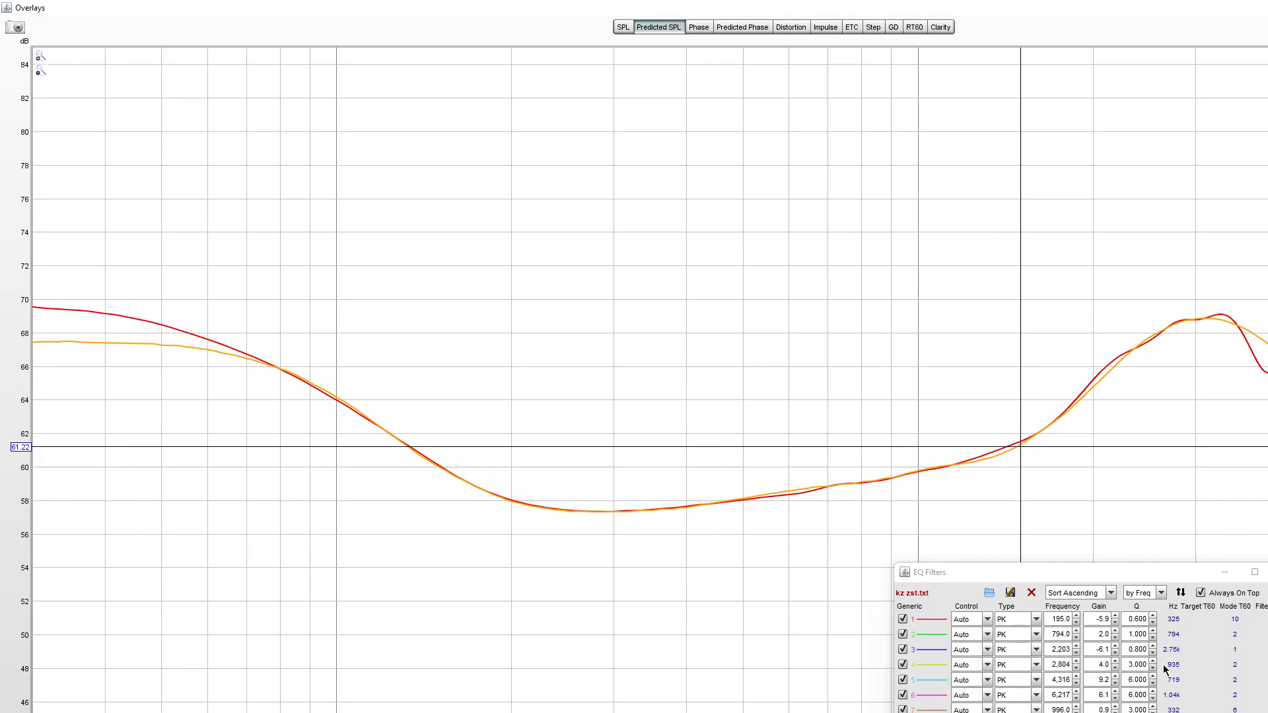
Step: Lower filter 3's frequency to 2161 Hz and set its Q to 1.4
click(1131, 649)
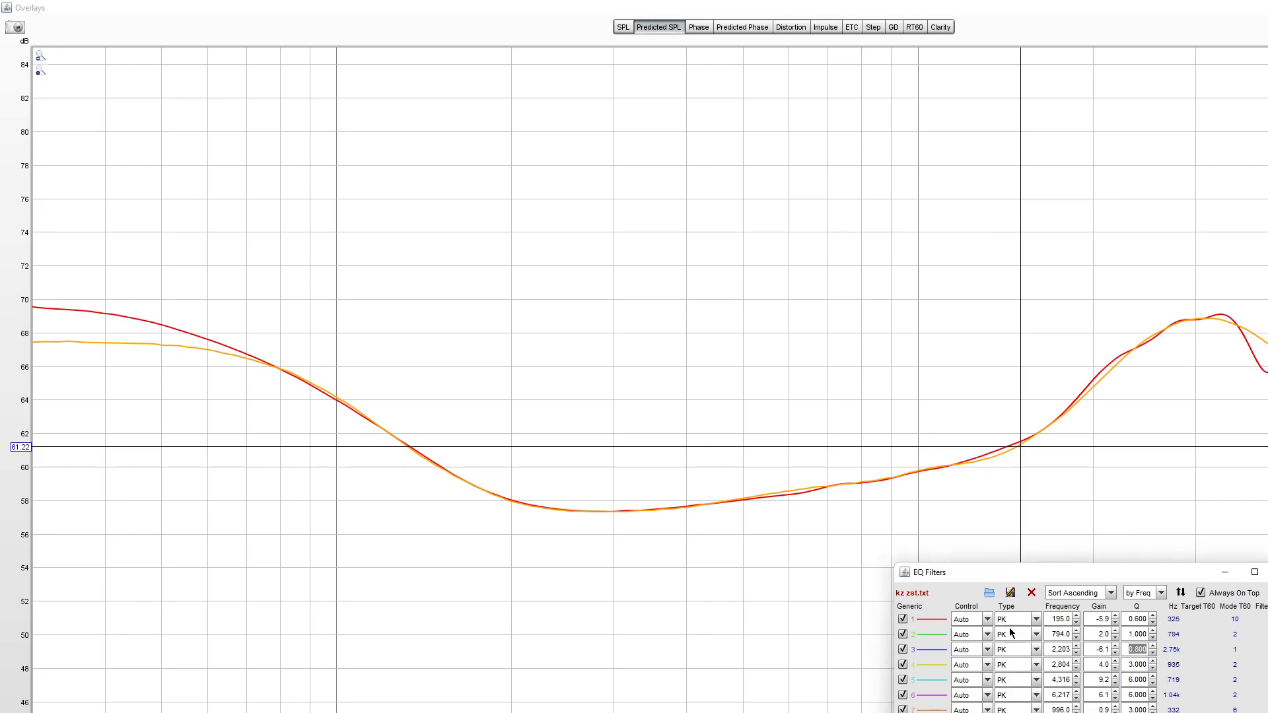
click(1078, 652)
click(1075, 653)
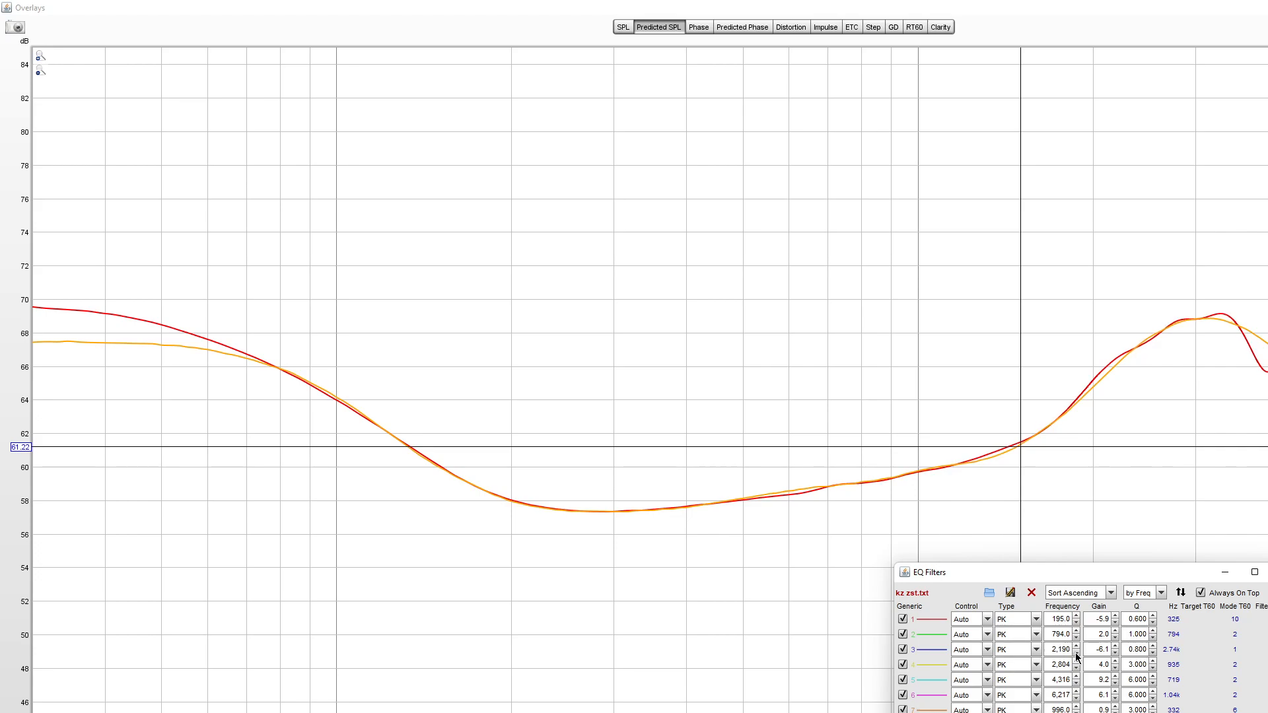
click(1075, 652)
click(1141, 649)
key(BackSpace)
key(Return)
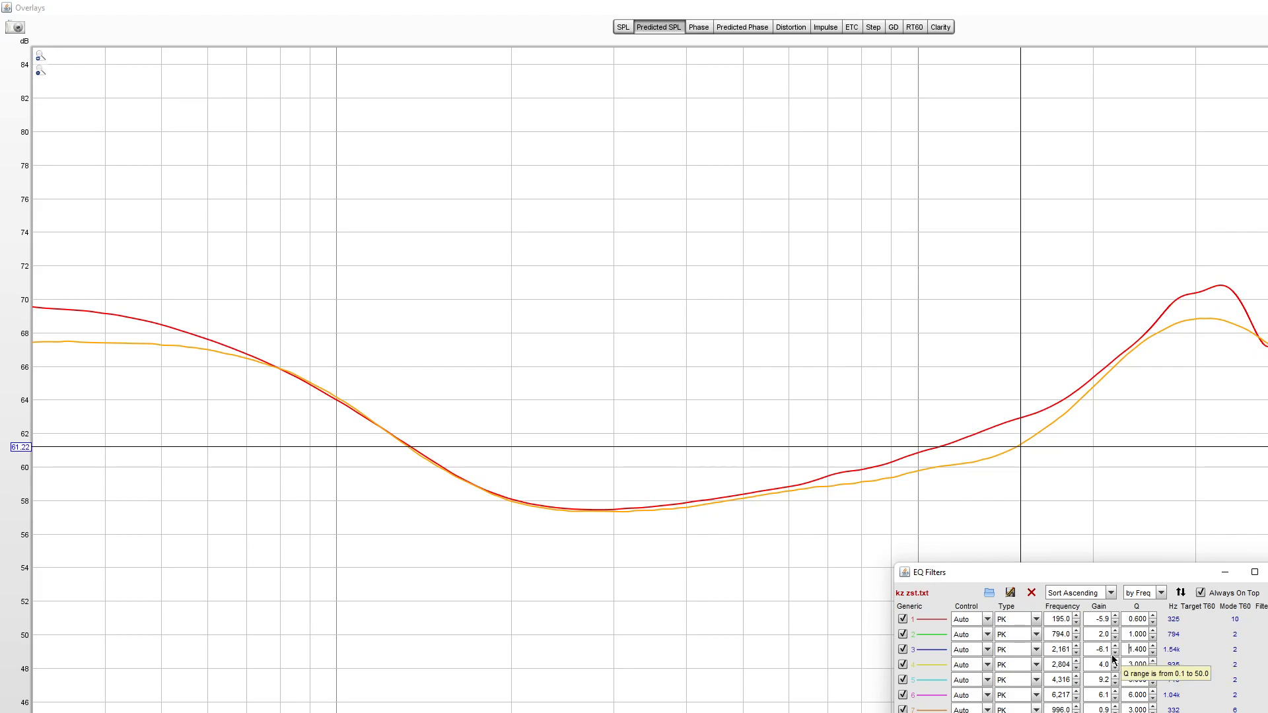
Step: Deepen filter 3's gain to -6.8 dB and move its frequency to 1400 Hz
click(1115, 655)
click(1115, 655)
click(1066, 649)
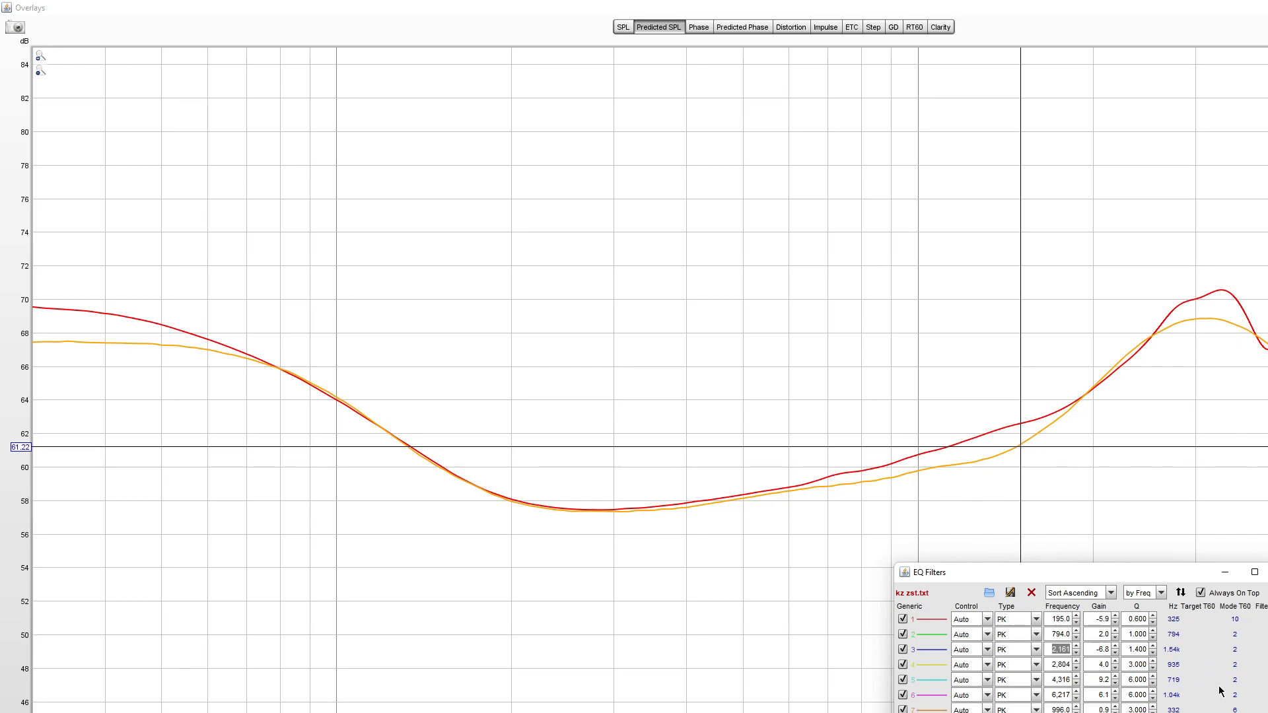
text(1400)
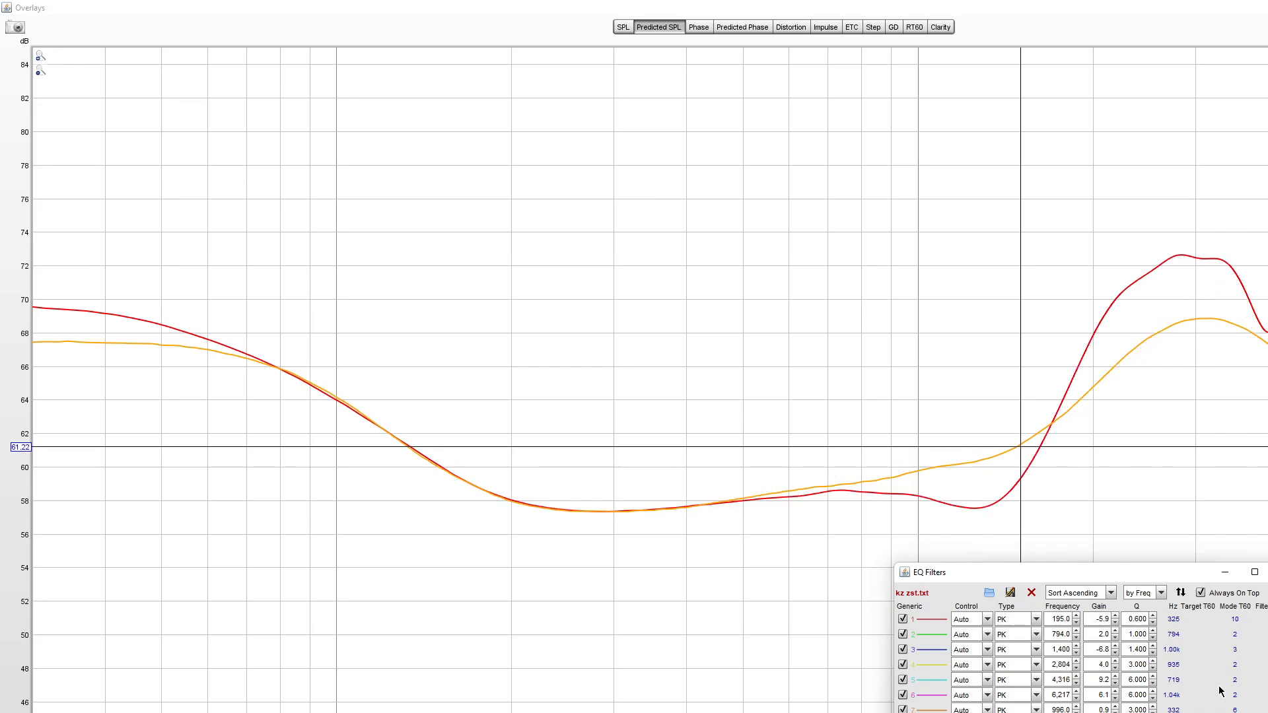
Step: Reduce filter 3's cut to -3.9 dB and lower filter 5's gain to 7.1 dB
click(1115, 646)
click(1115, 646)
click(1115, 646)
click(1115, 646)
click(1115, 682)
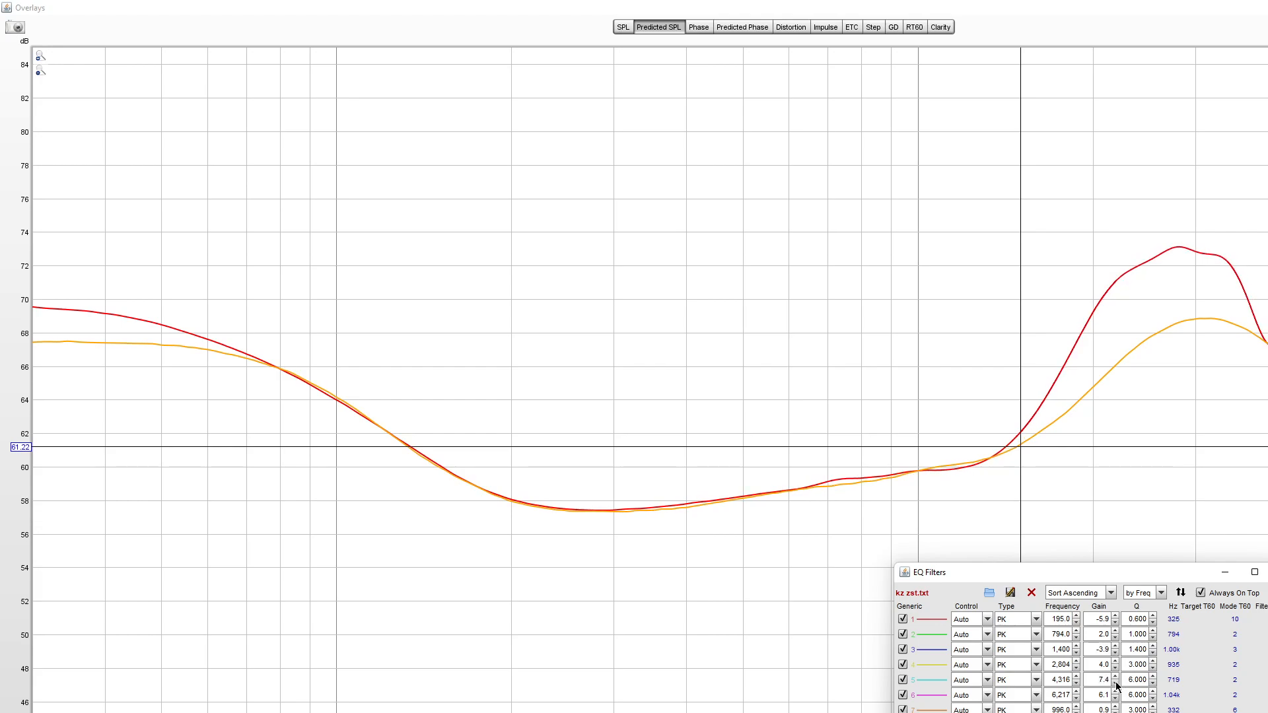
click(1116, 682)
click(1116, 683)
Step: Lower filter 4's gain to -0.5 dB to bring the predicted curve down to the target around 2.8 kHz
click(1115, 667)
click(1115, 667)
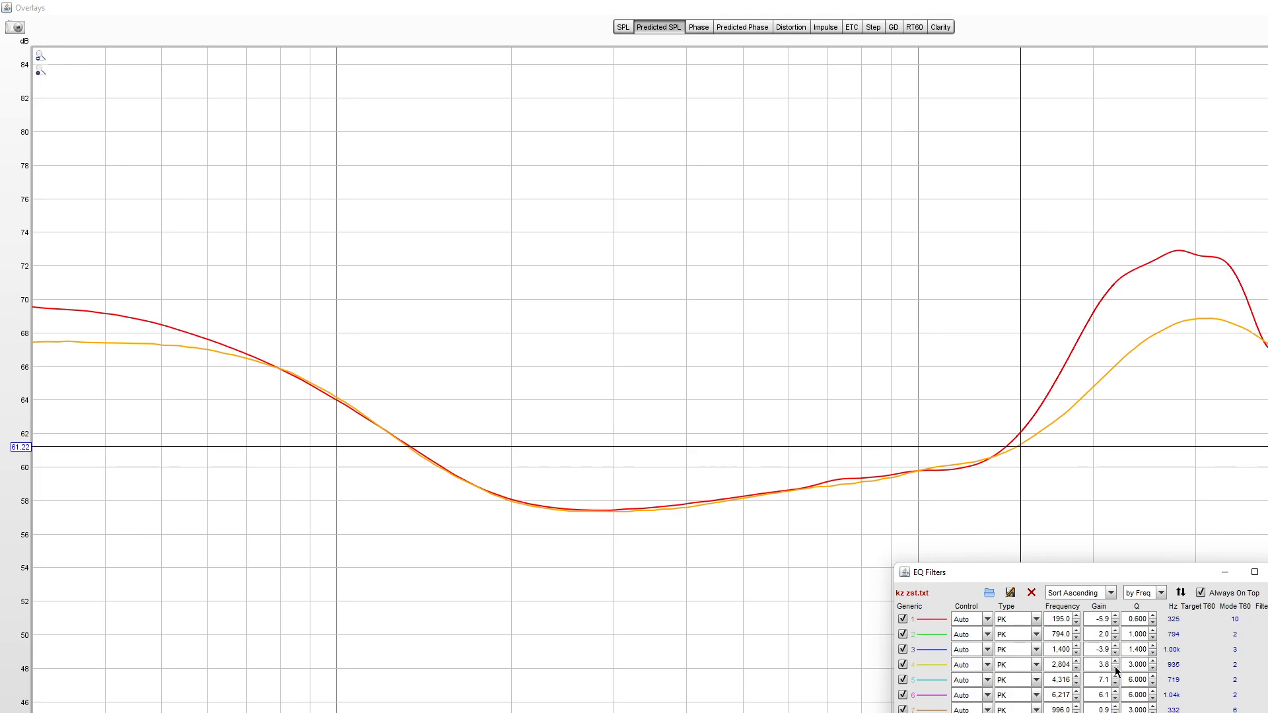
click(1114, 667)
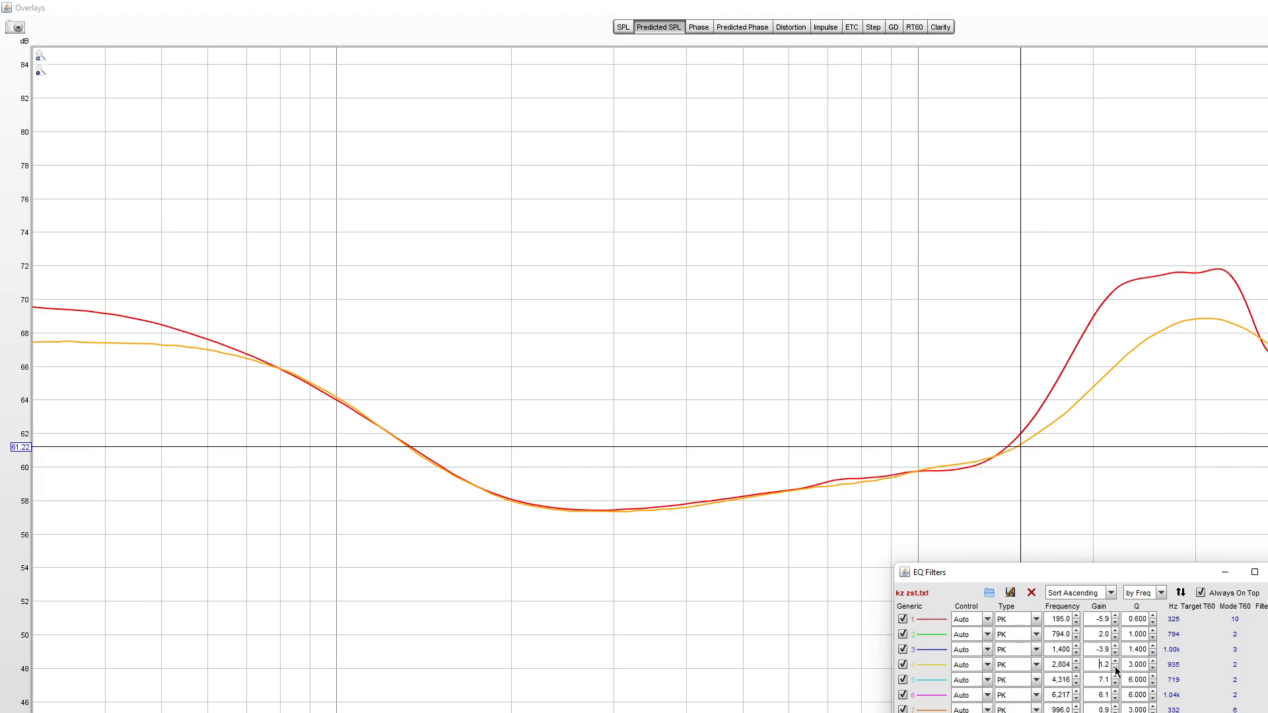
click(1115, 667)
click(1115, 667)
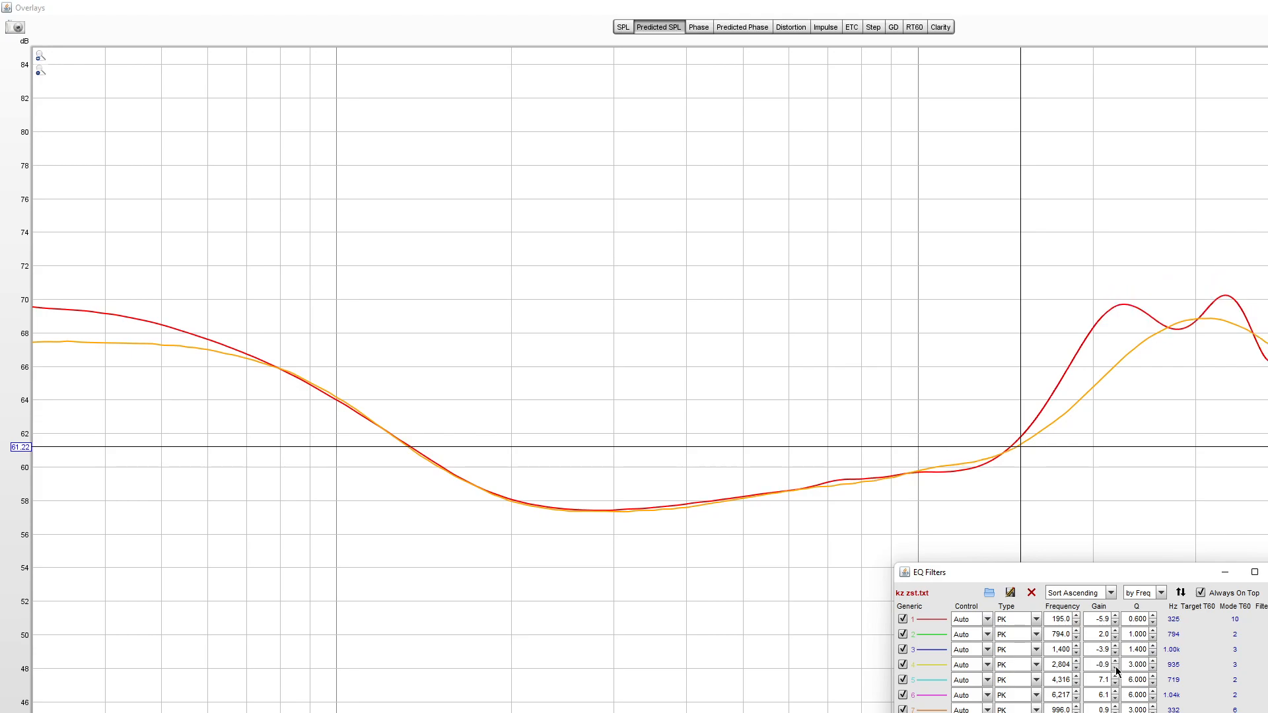
click(1115, 663)
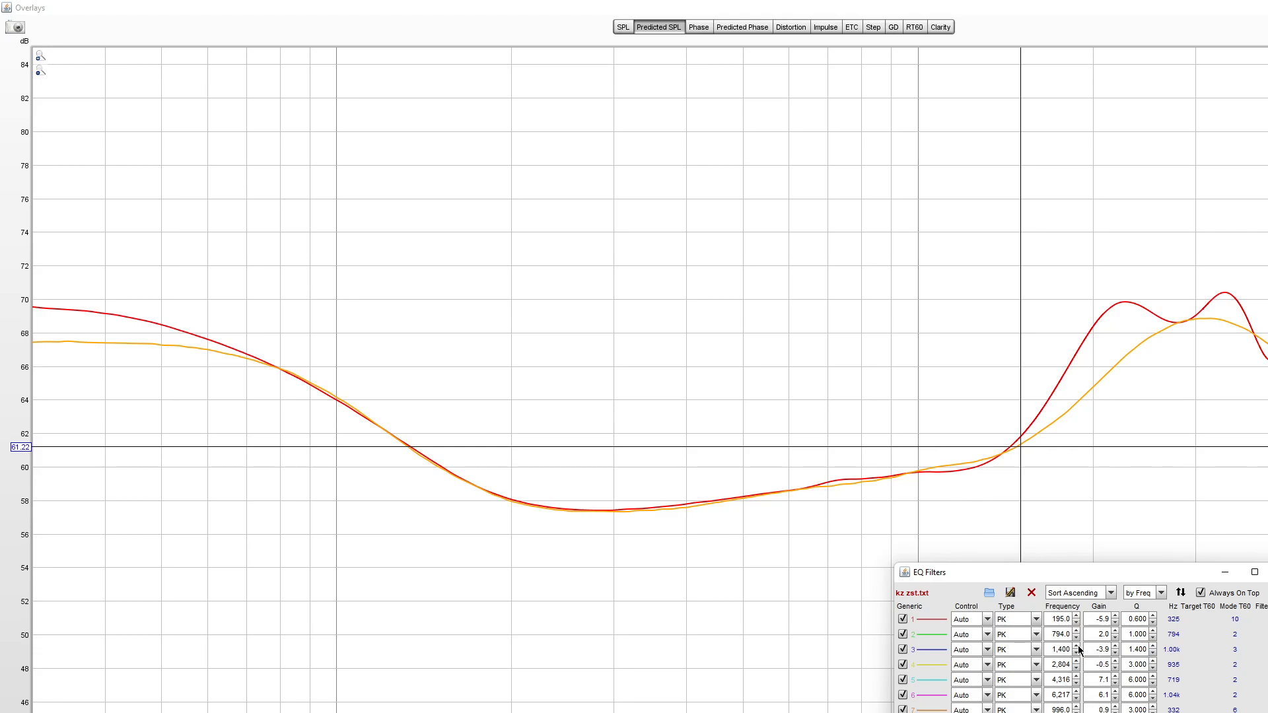
Step: Ease filter 3's gain to -3.6 dB and set its frequency to 1800 Hz
click(1115, 645)
click(1116, 645)
click(1116, 645)
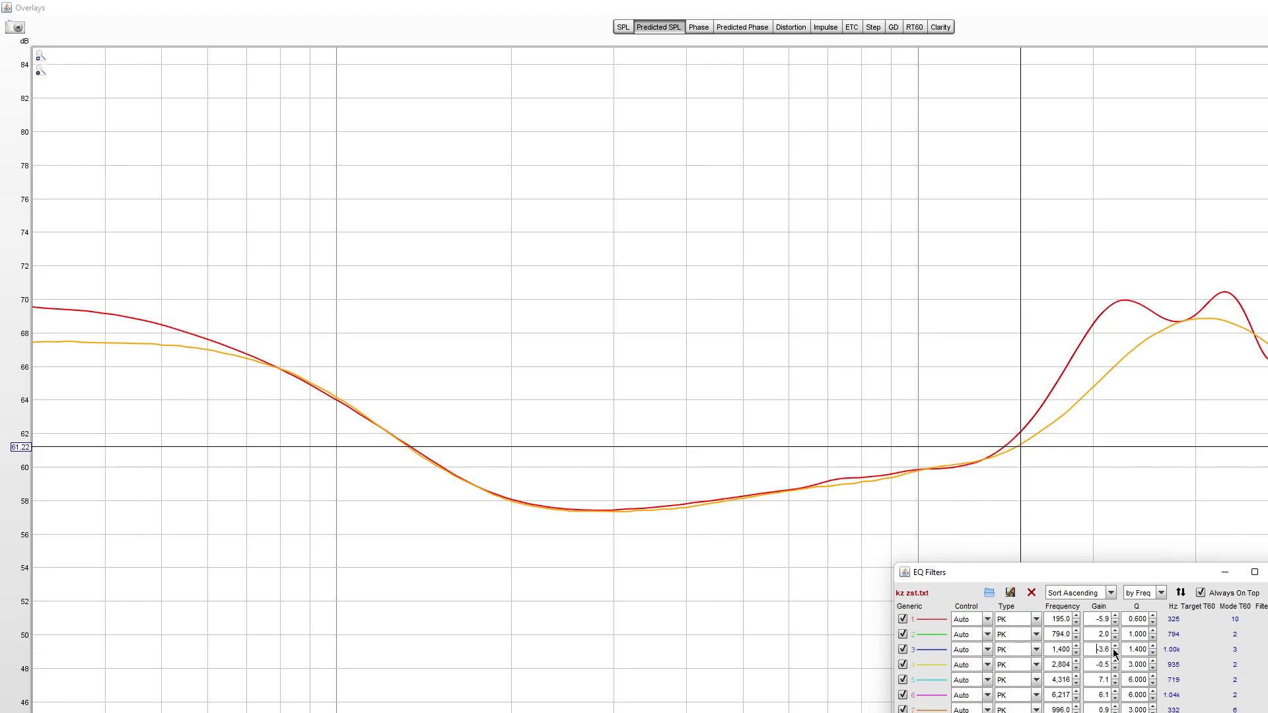
double_click(1067, 651)
text(1,80)
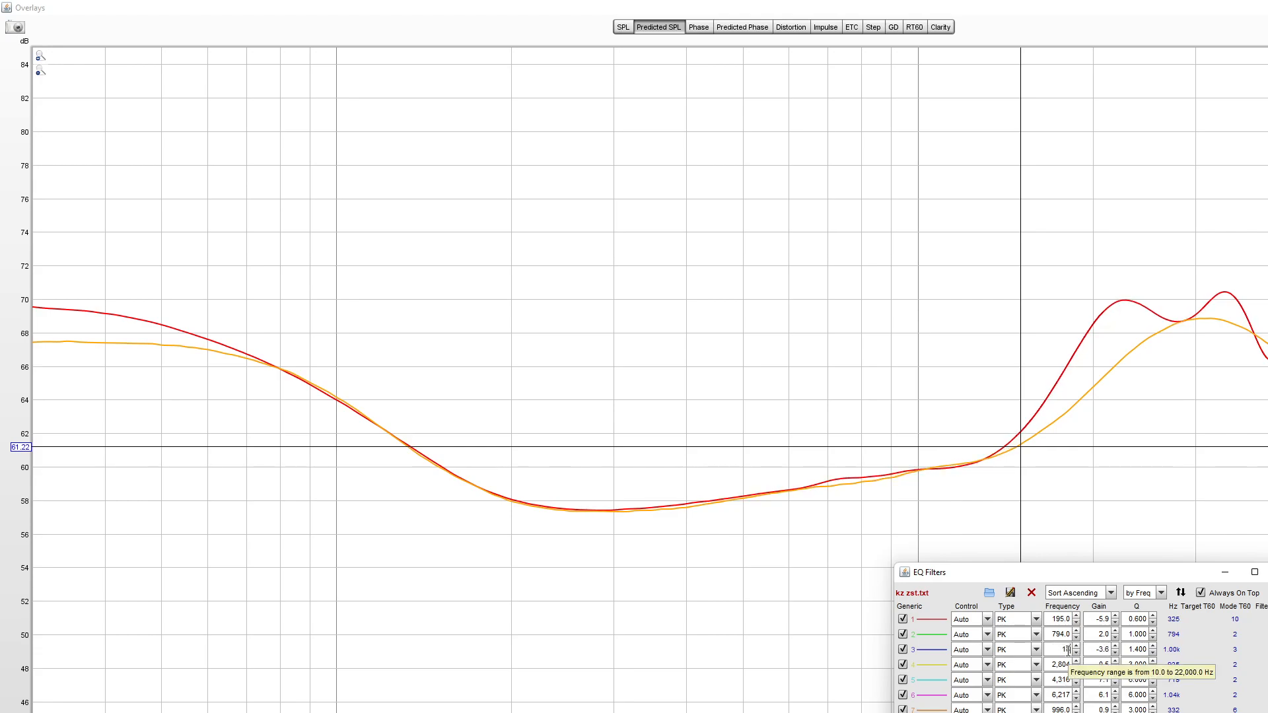
text(00)
key(Return)
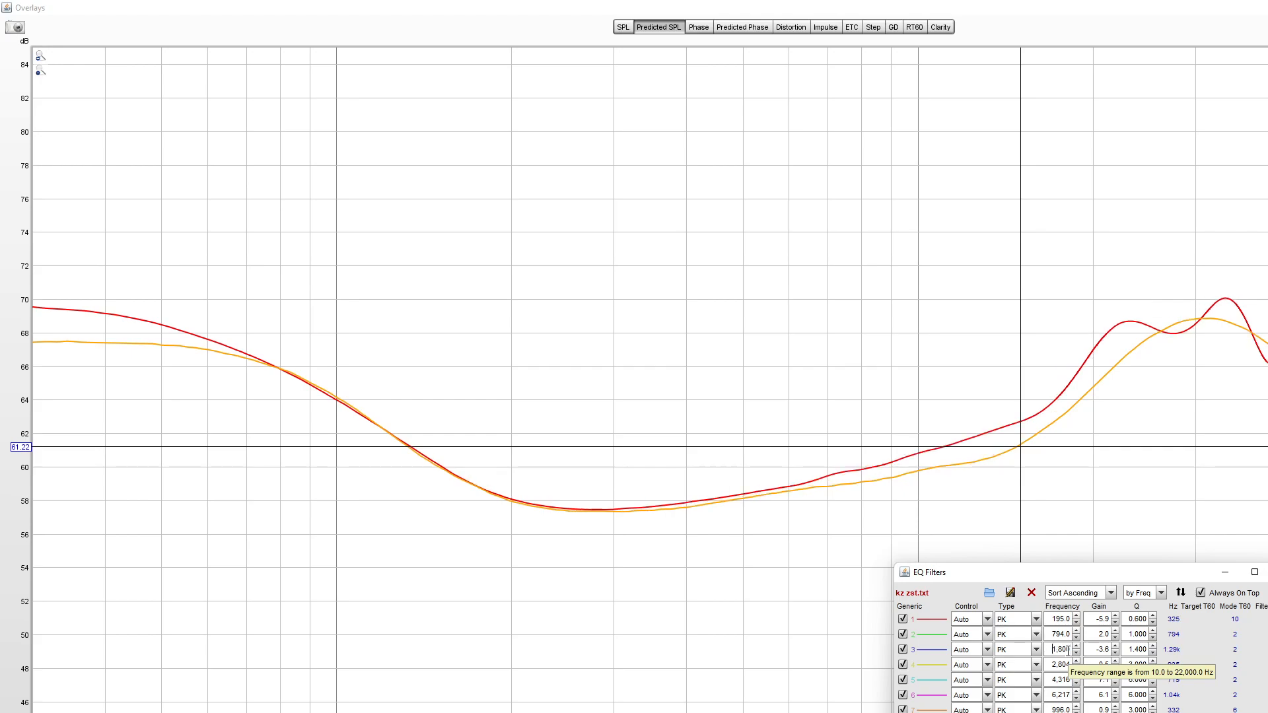
Step: Deepen filter 3's gain to -4.6 dB to pull the predicted curve toward the target above 1 kHz
click(1116, 654)
click(1116, 653)
click(1116, 654)
click(1116, 654)
click(1116, 653)
click(1116, 654)
click(1116, 654)
click(1116, 654)
click(1116, 654)
click(1116, 654)
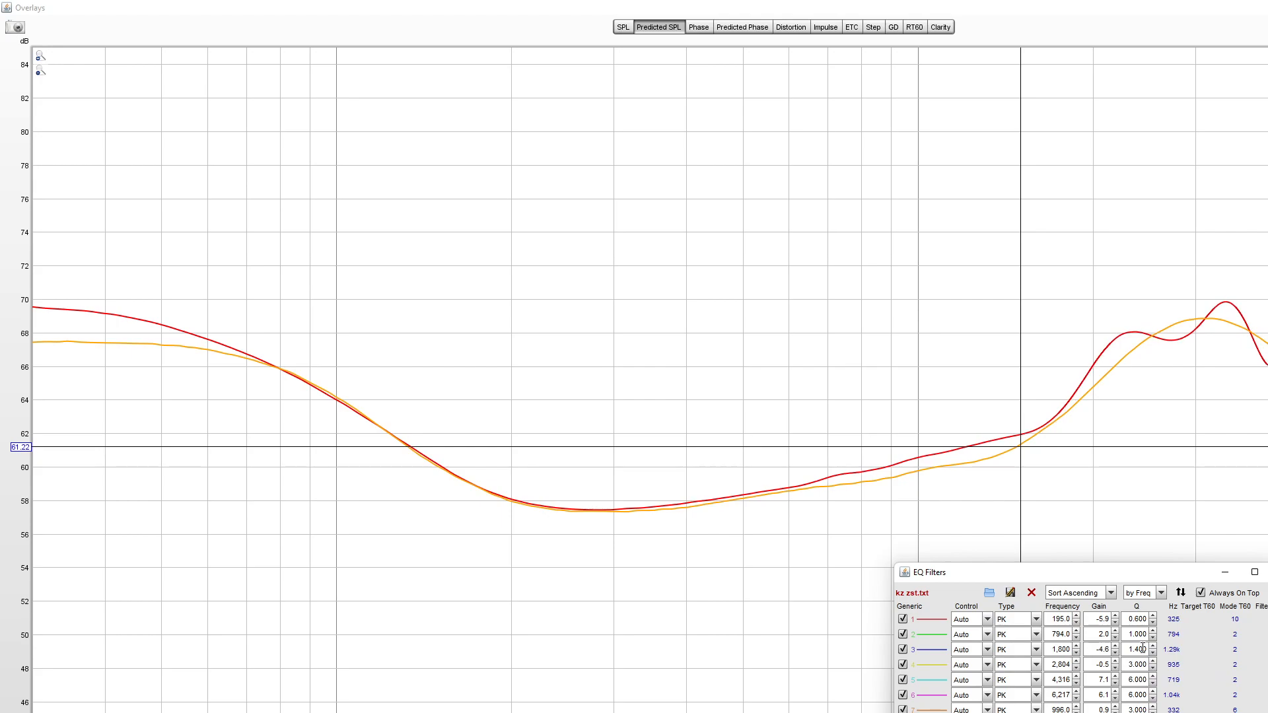
Step: Lower filter 2's gain to 1.7 dB
click(1116, 636)
click(1117, 636)
click(1116, 637)
click(1116, 637)
click(1115, 632)
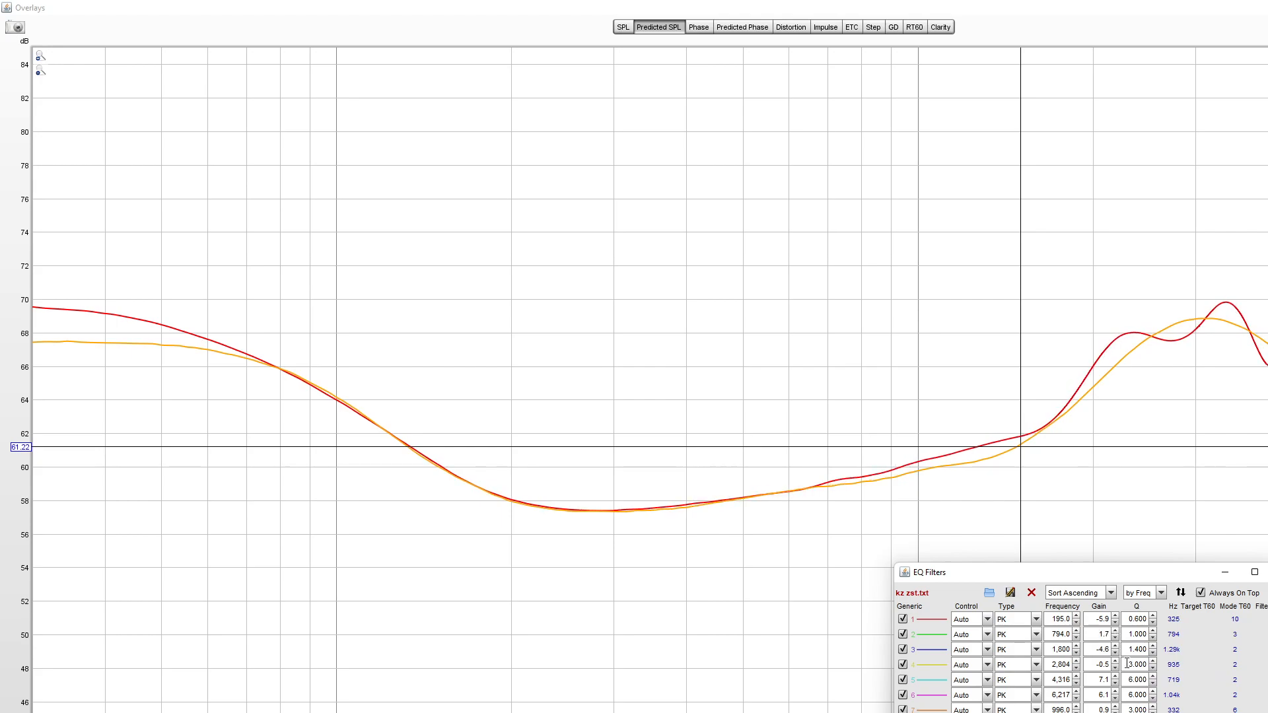
Step: Reduce filter 7's gain to 0.6 dB and set its frequency to 1200 Hz
click(1115, 712)
click(1115, 712)
click(1116, 712)
click(1115, 712)
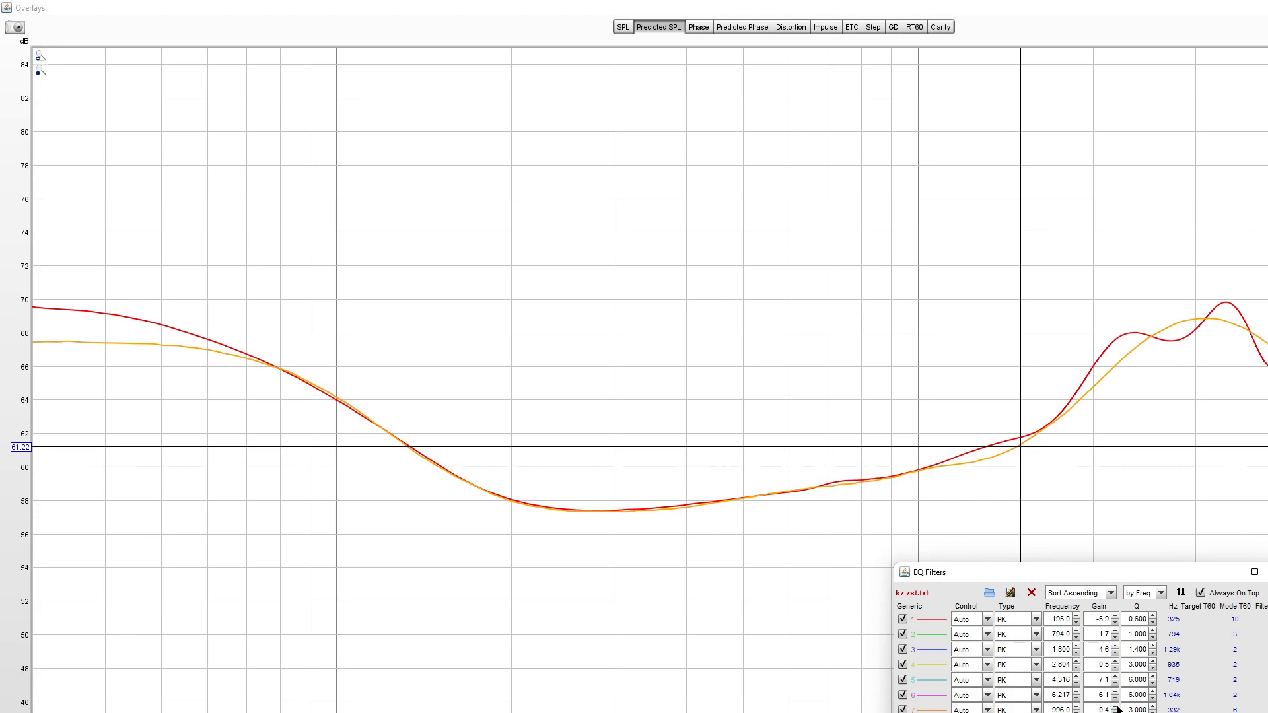
click(1209, 543)
click(1057, 705)
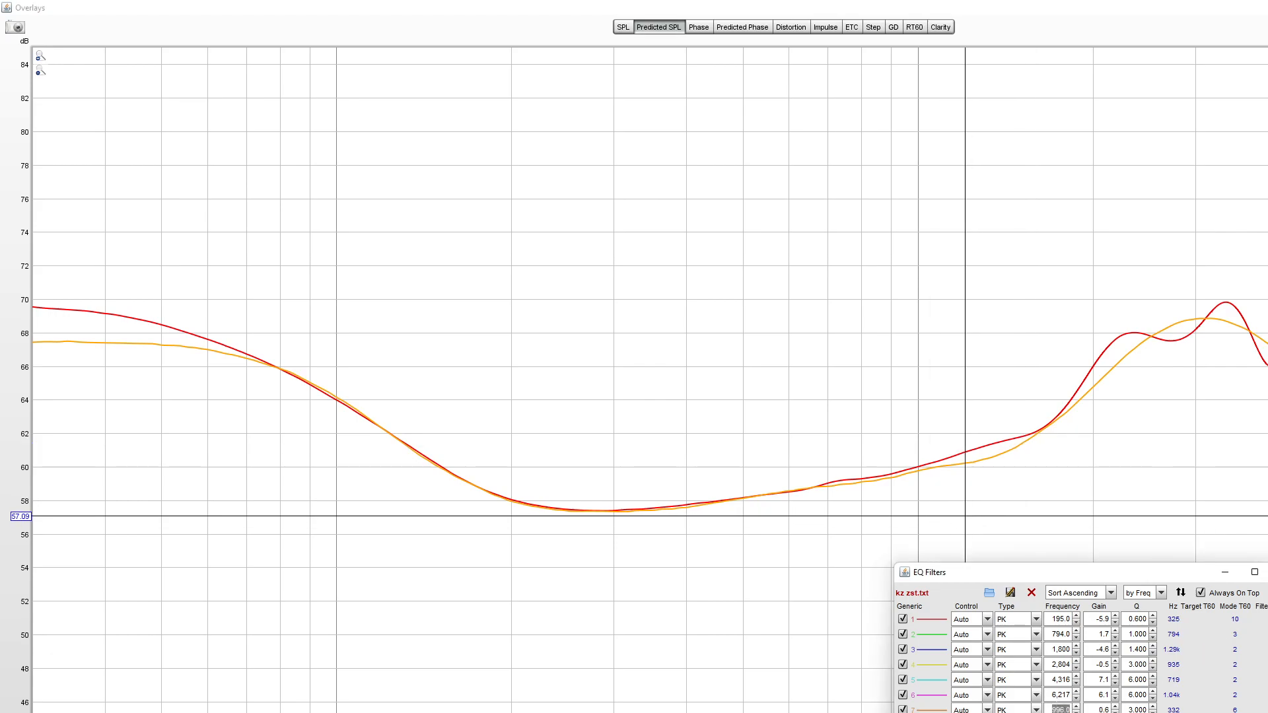
text(1200)
key(Return)
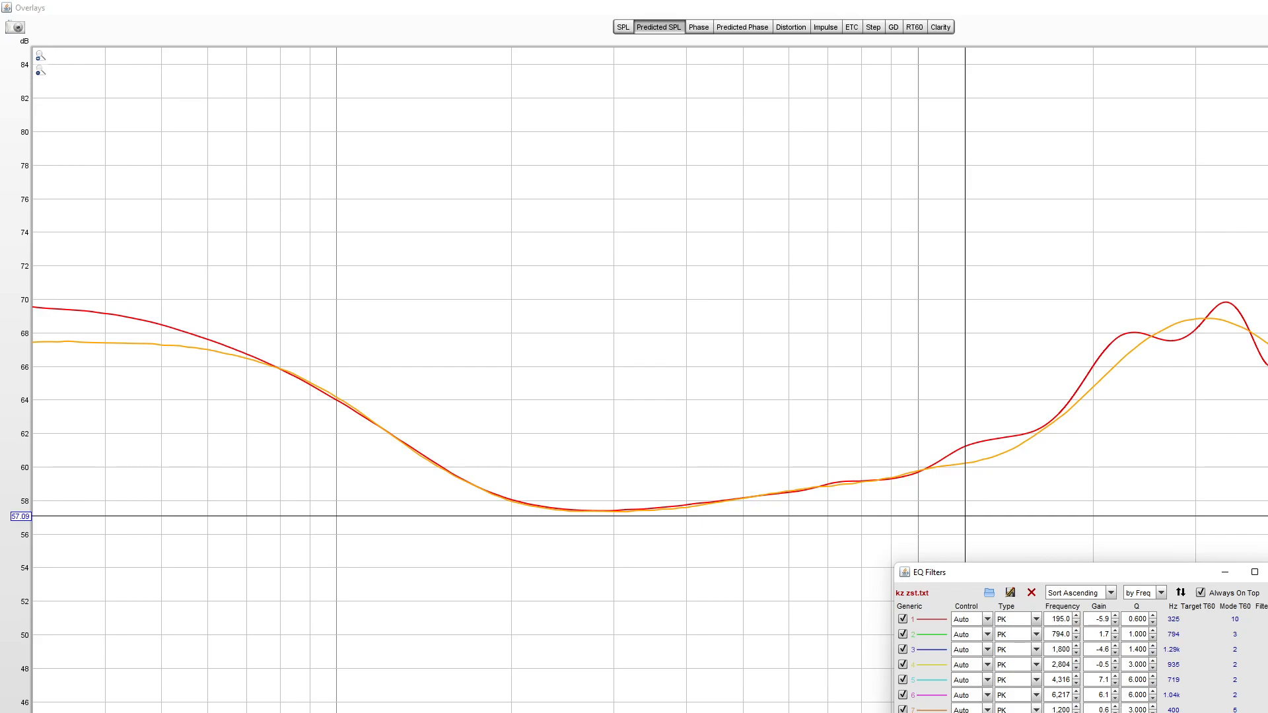
Step: Turn filter 7 into a cut of -0.7 dB and raise its frequency to 1363 Hz
drag(1141, 710, 1142, 712)
click(1115, 712)
click(1116, 712)
click(1116, 712)
click(1116, 712)
click(1115, 712)
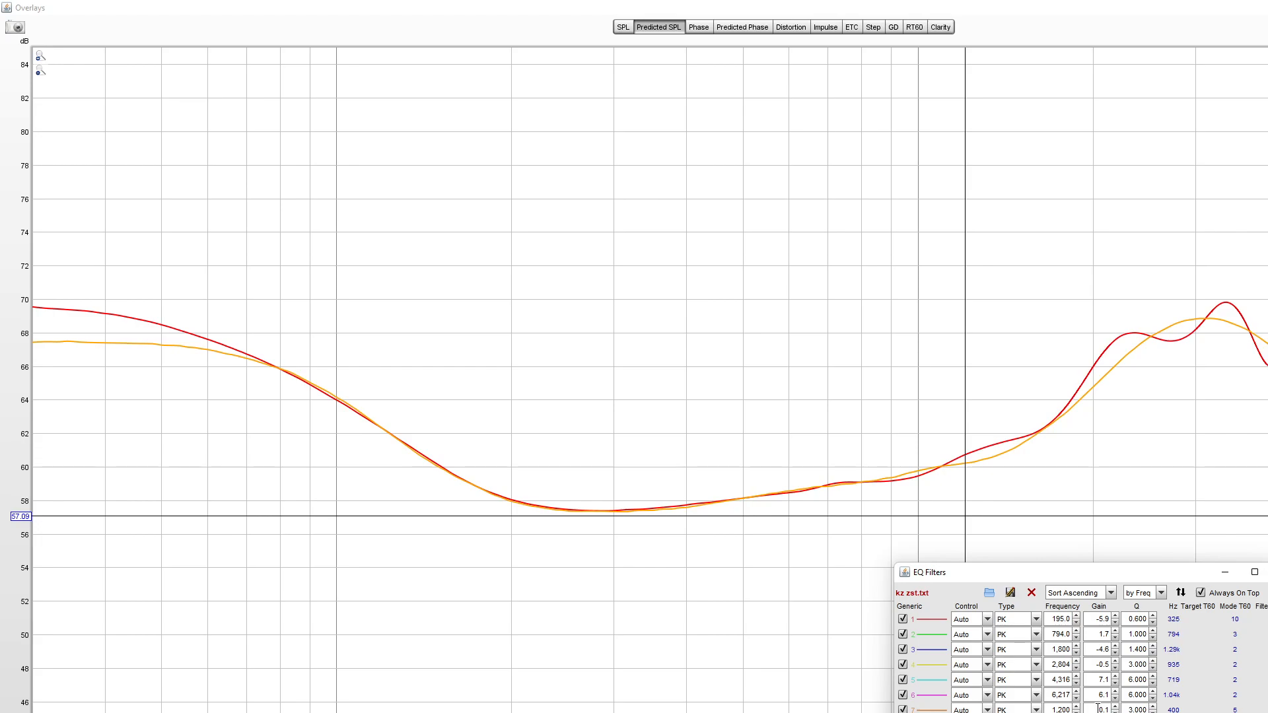
click(1076, 707)
click(1076, 707)
click(1076, 707)
click(1077, 708)
click(1077, 708)
click(1115, 712)
click(1115, 712)
click(1115, 712)
click(1017, 526)
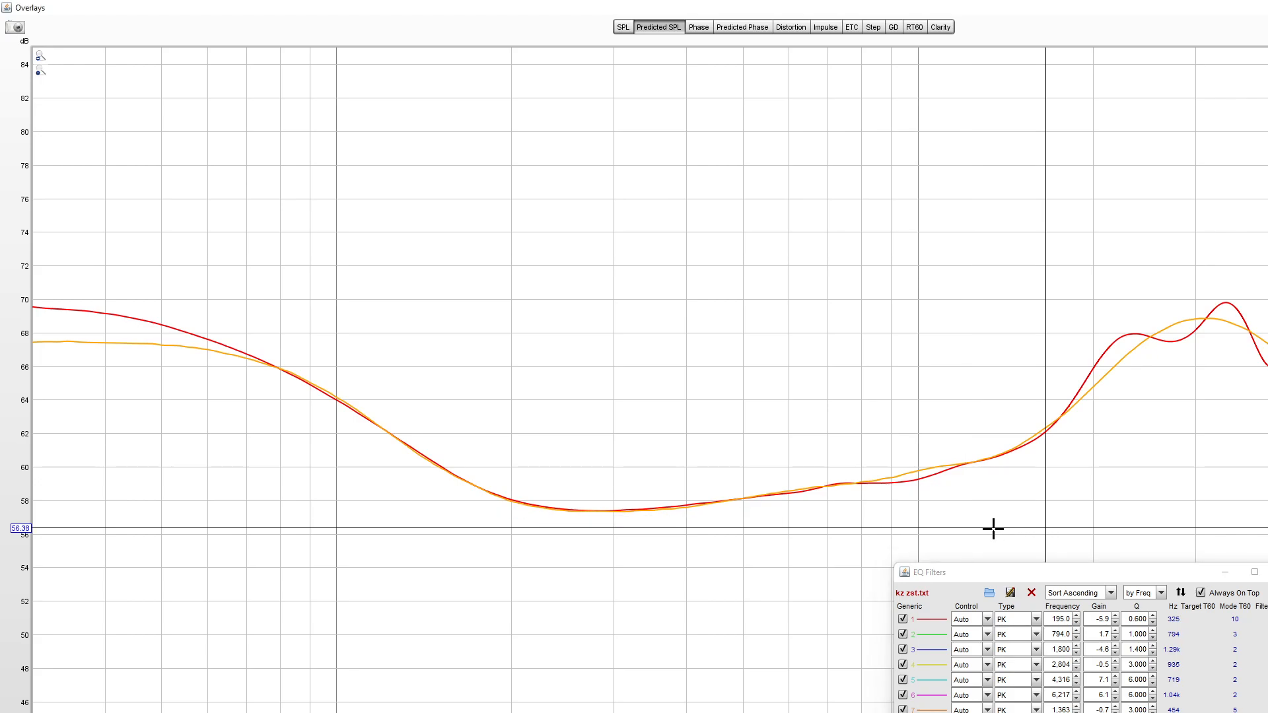
Step: Ease filter 3's gain to -4.4 dB
click(1215, 710)
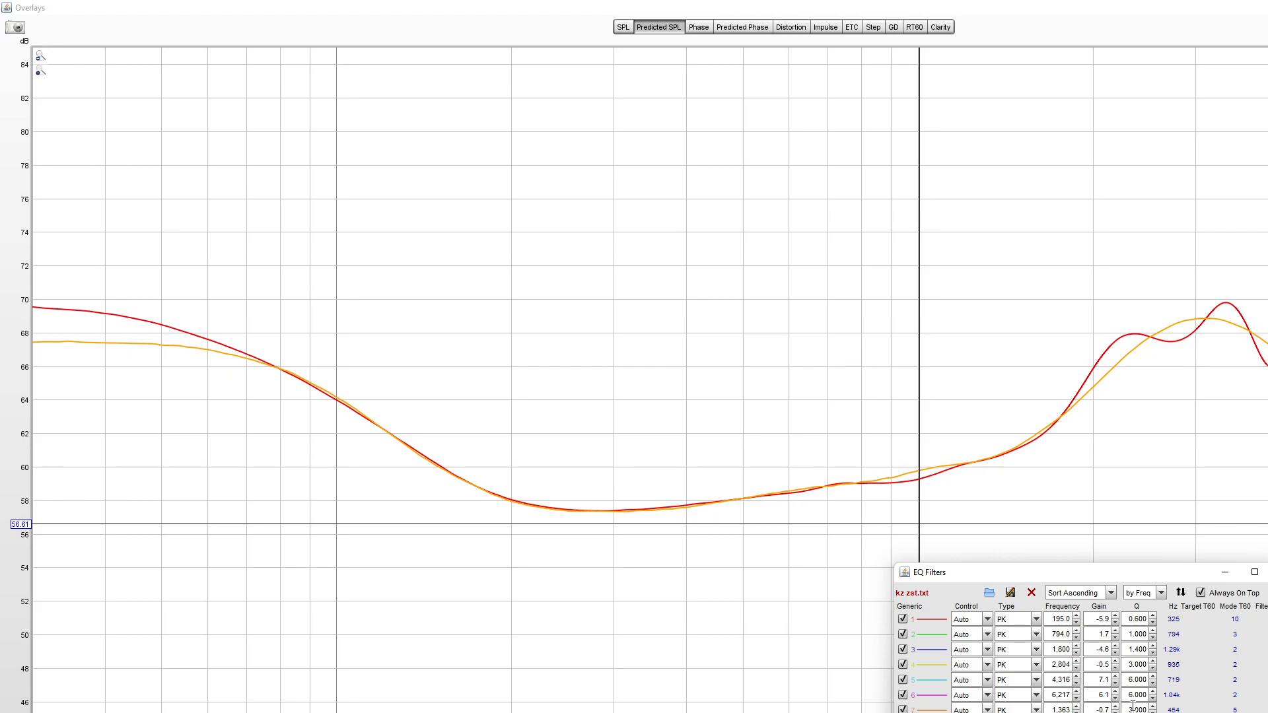
click(1114, 646)
click(1114, 646)
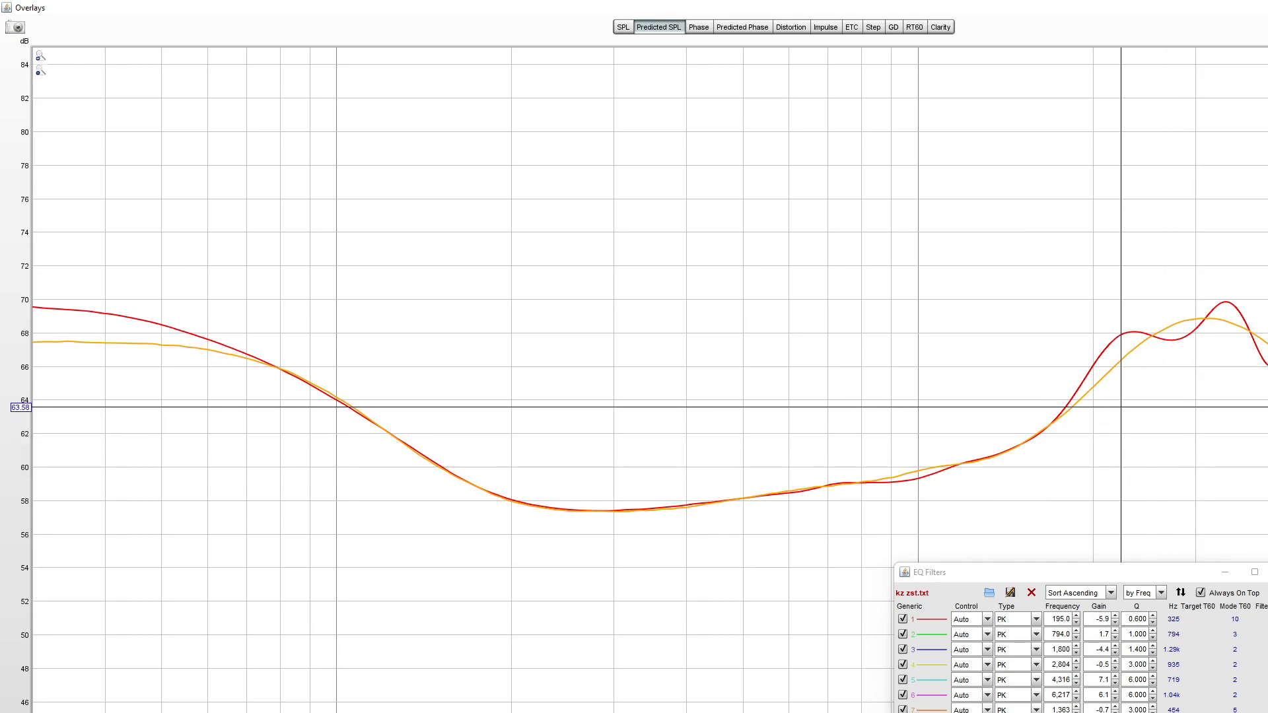
Step: Apply a further filter cut around 2.2 kHz, deepening it until the predicted curve comes down to the target
key(alt+Tab)
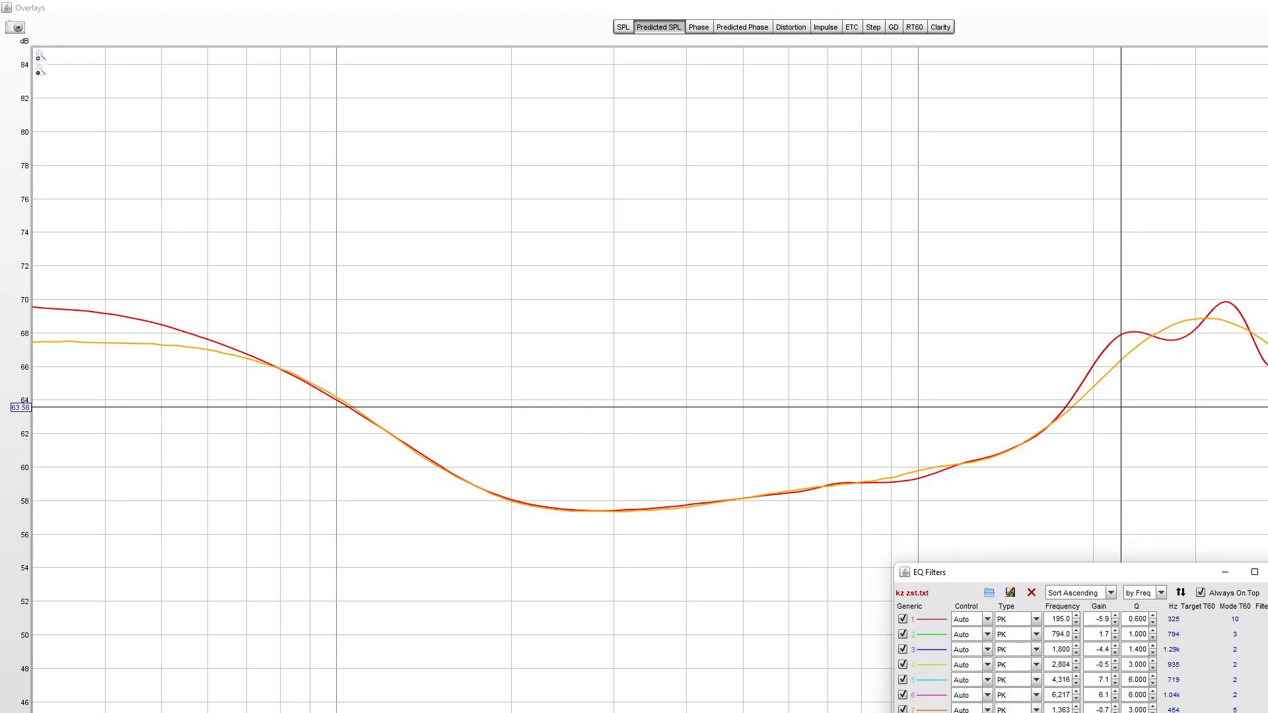
key(Down)
key(Down)
key(Down)
key(Down)
key(Down)
key(Down)
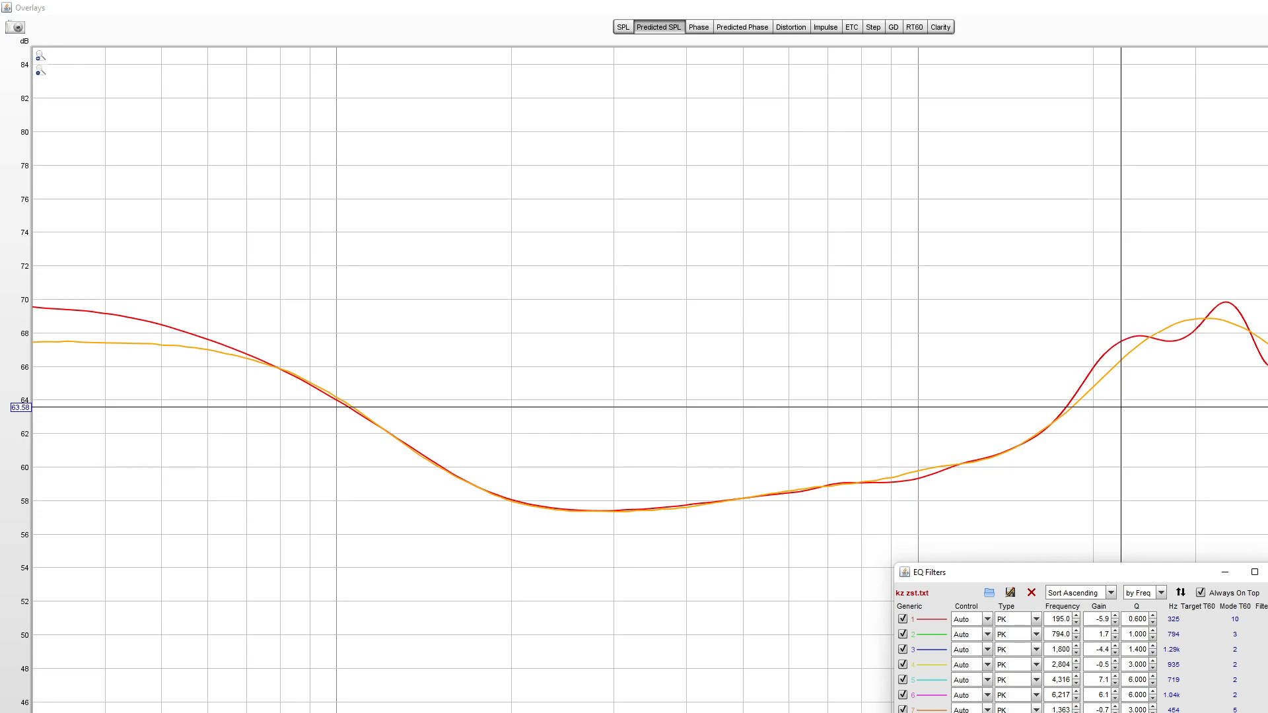
key(Down)
key(Down)
key(Down)
key(Down)
key(Down)
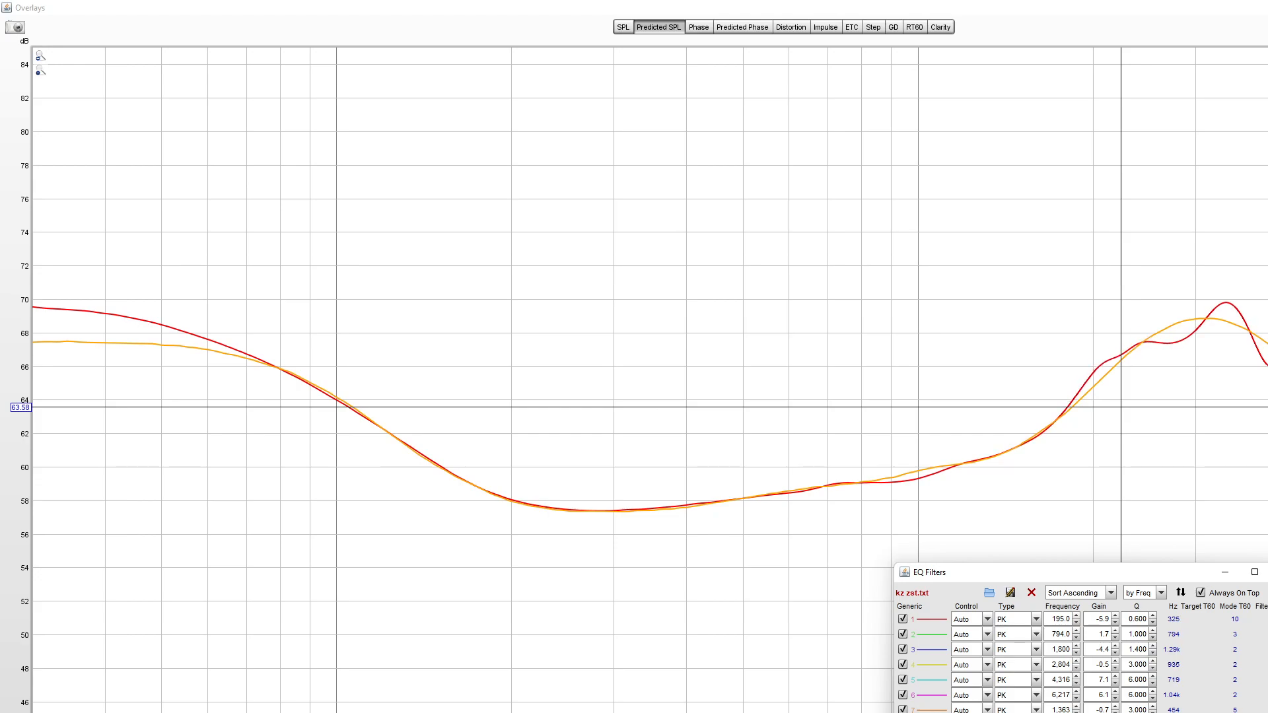
Step: Fine-tune the additional cut until the predicted curve follows the target around 2 kHz
key(Down)
key(Down)
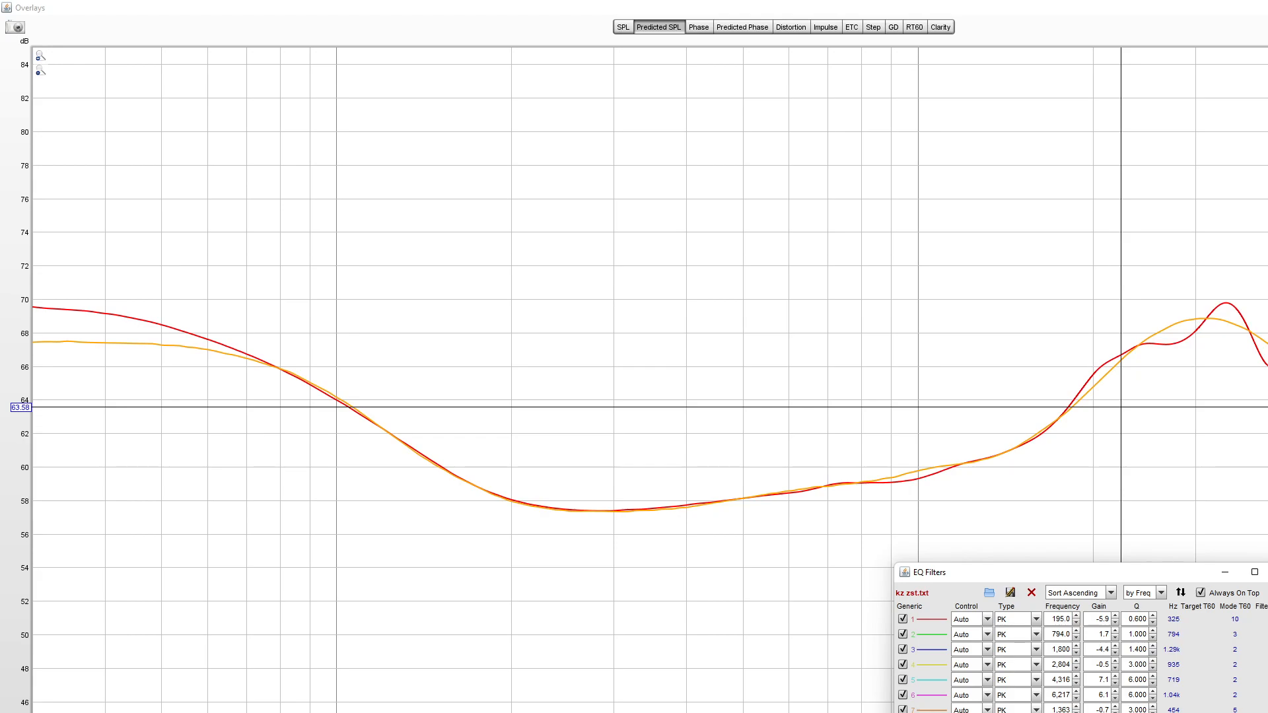
key(Down)
key(Down)
key(Down)
key(Down)
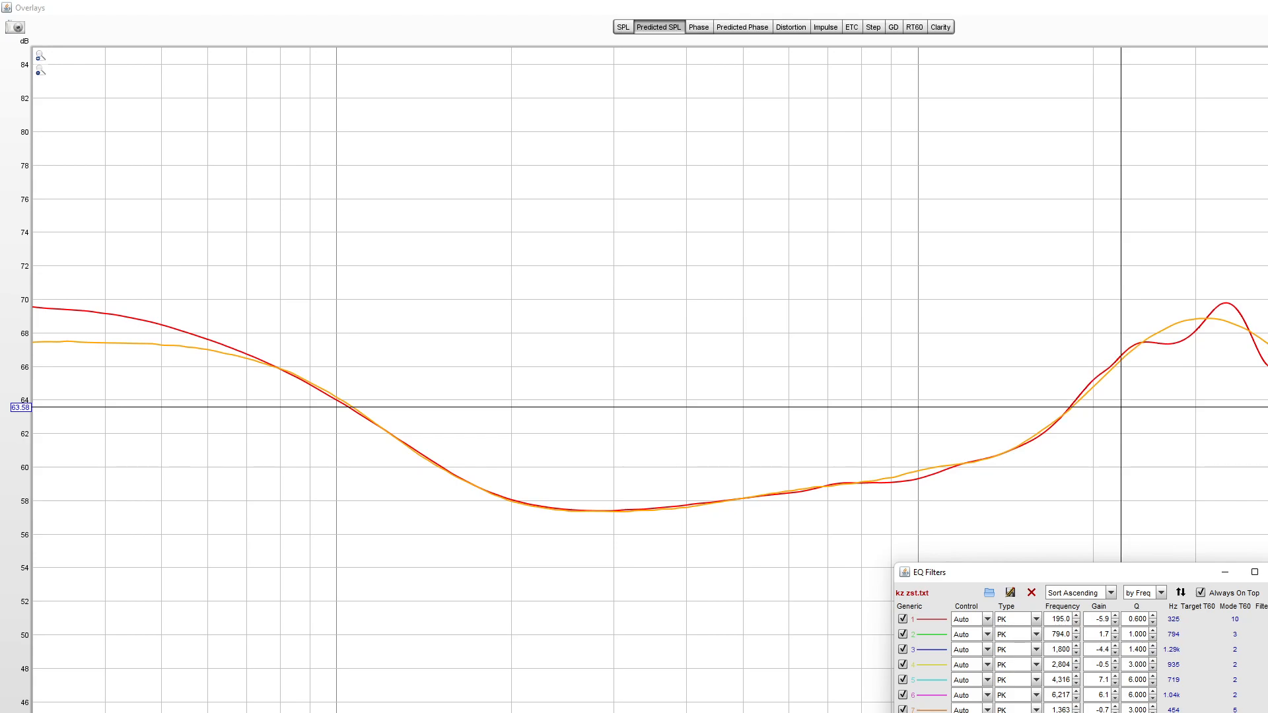
key(Down)
key(Down)
key(Down)
key(Down)
key(Down)
key(Down)
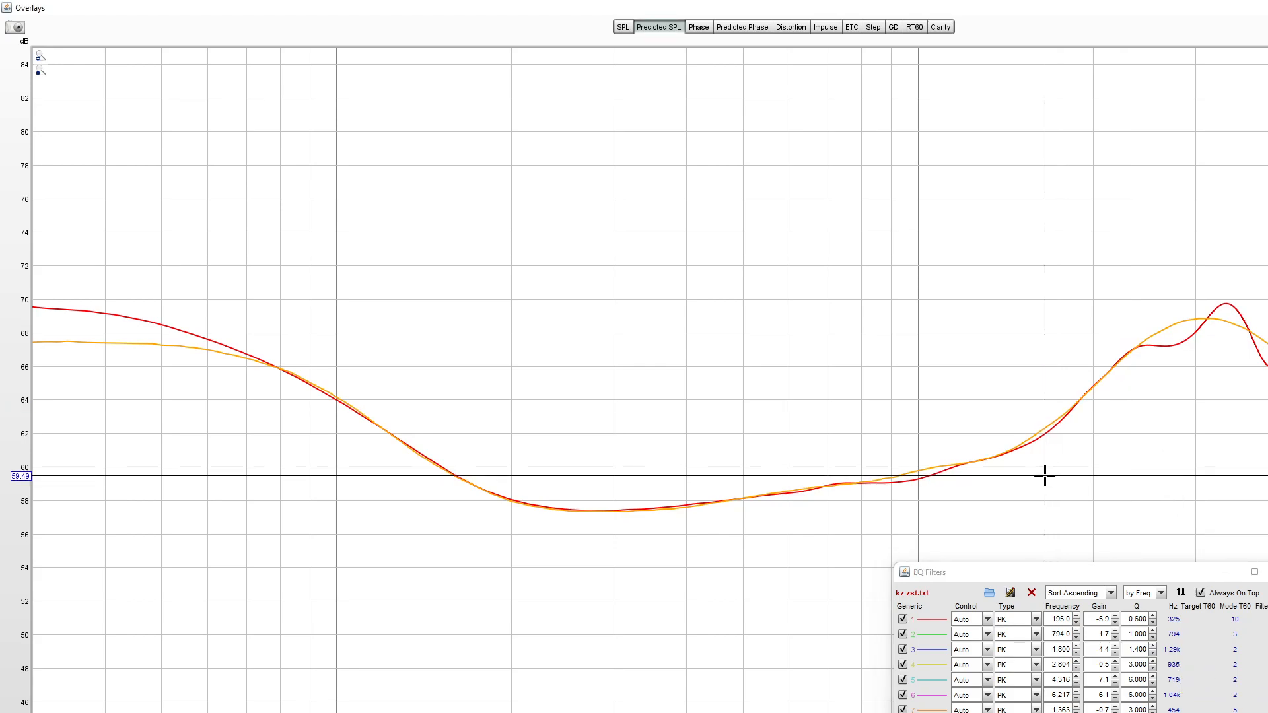
Step: Ease filter 3's gain to -4.1 dB to lift the predicted curve to the target around 1.6 kHz
click(1116, 645)
click(1115, 646)
click(1116, 645)
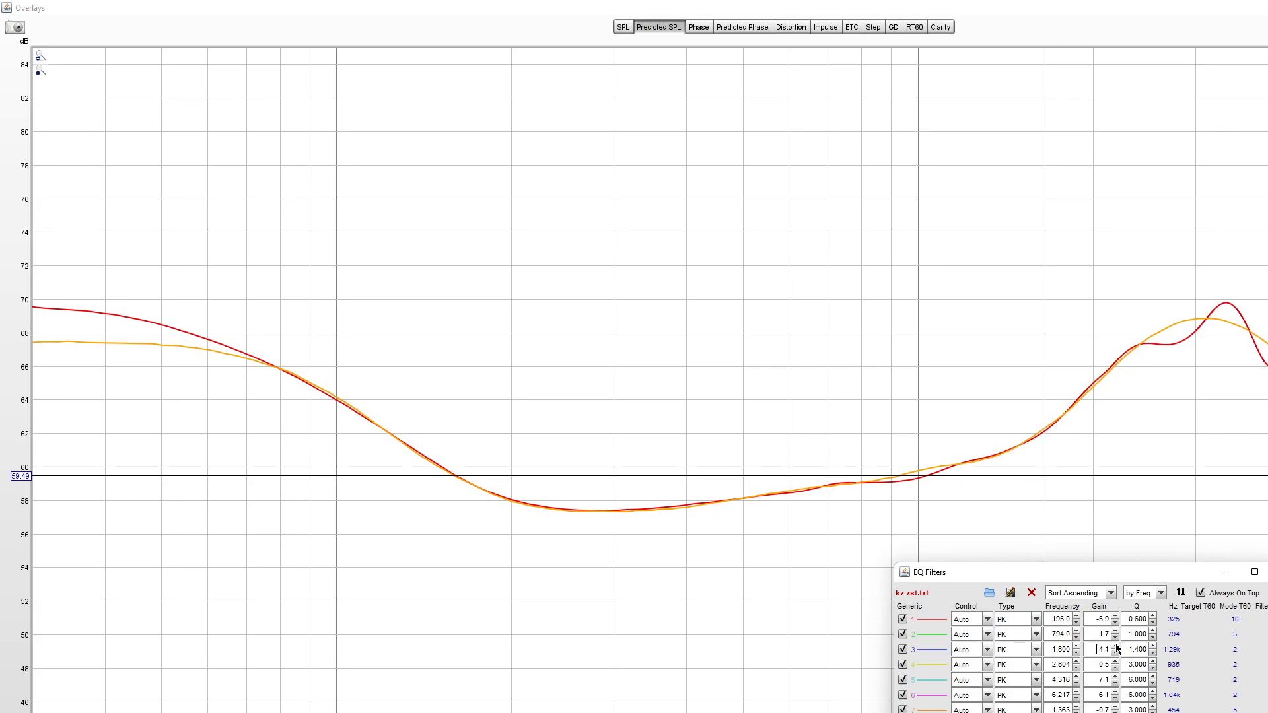
Step: Try filter 3's gain at -4.0 dB, return it to -4.1 dB, and set filter 7's gain to -0.8 dB
click(1116, 644)
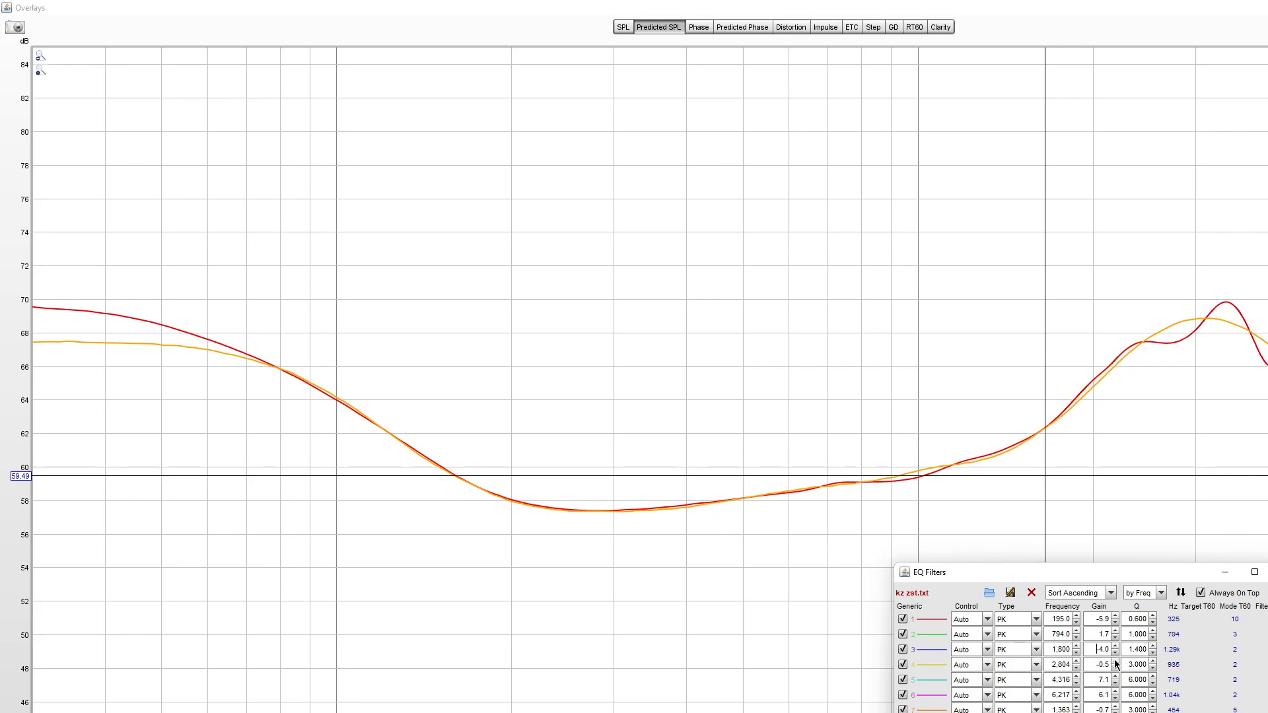
click(1116, 652)
click(1115, 712)
click(1116, 712)
click(1115, 712)
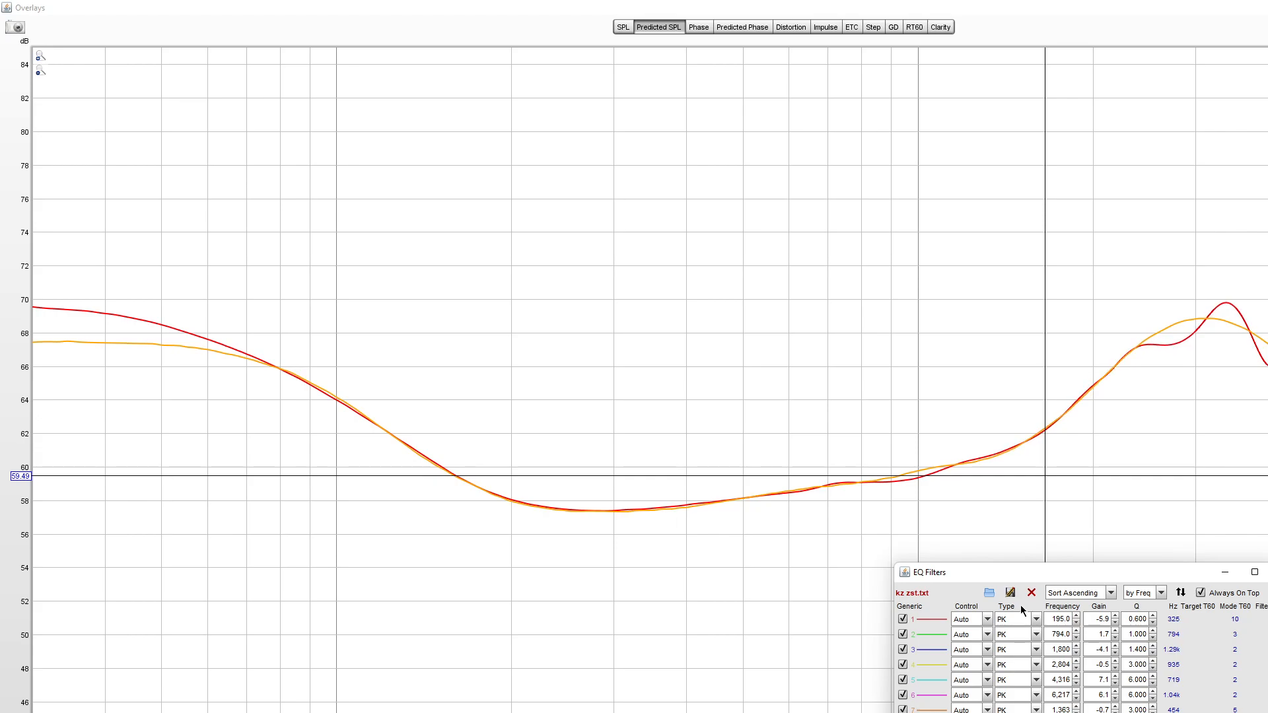
click(1115, 706)
click(1115, 707)
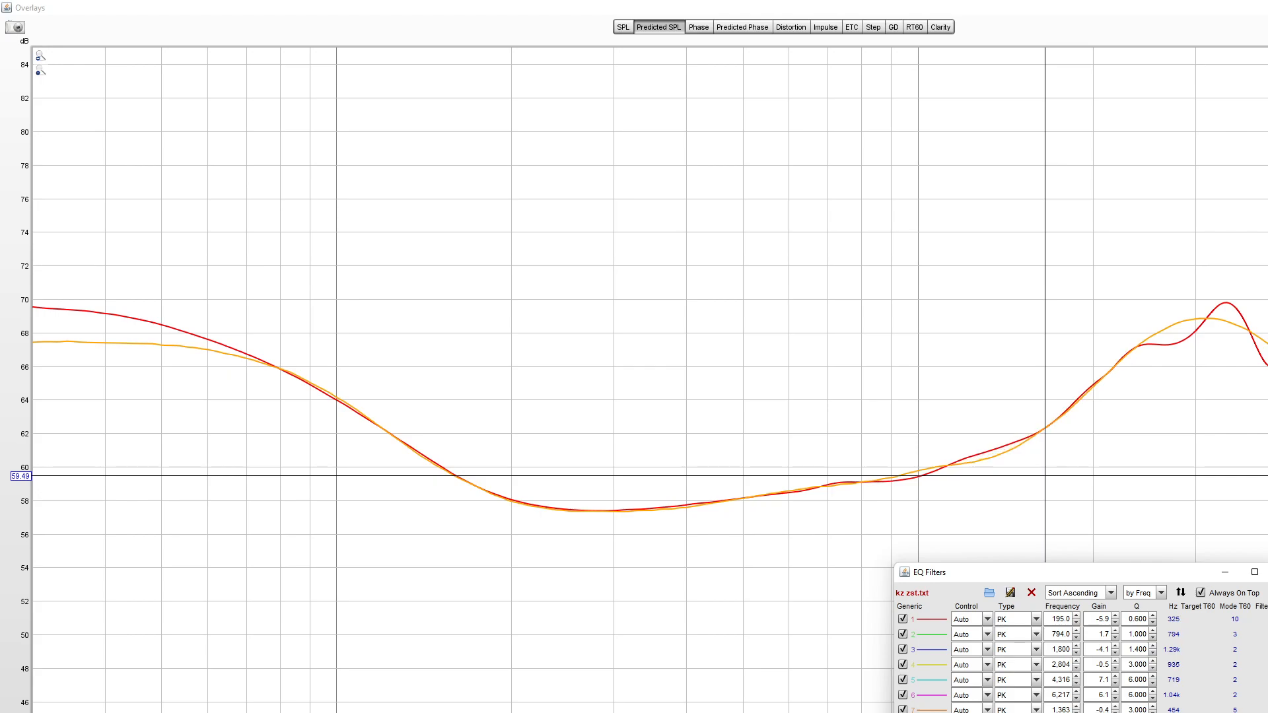
scroll(1097, 709, down, 3)
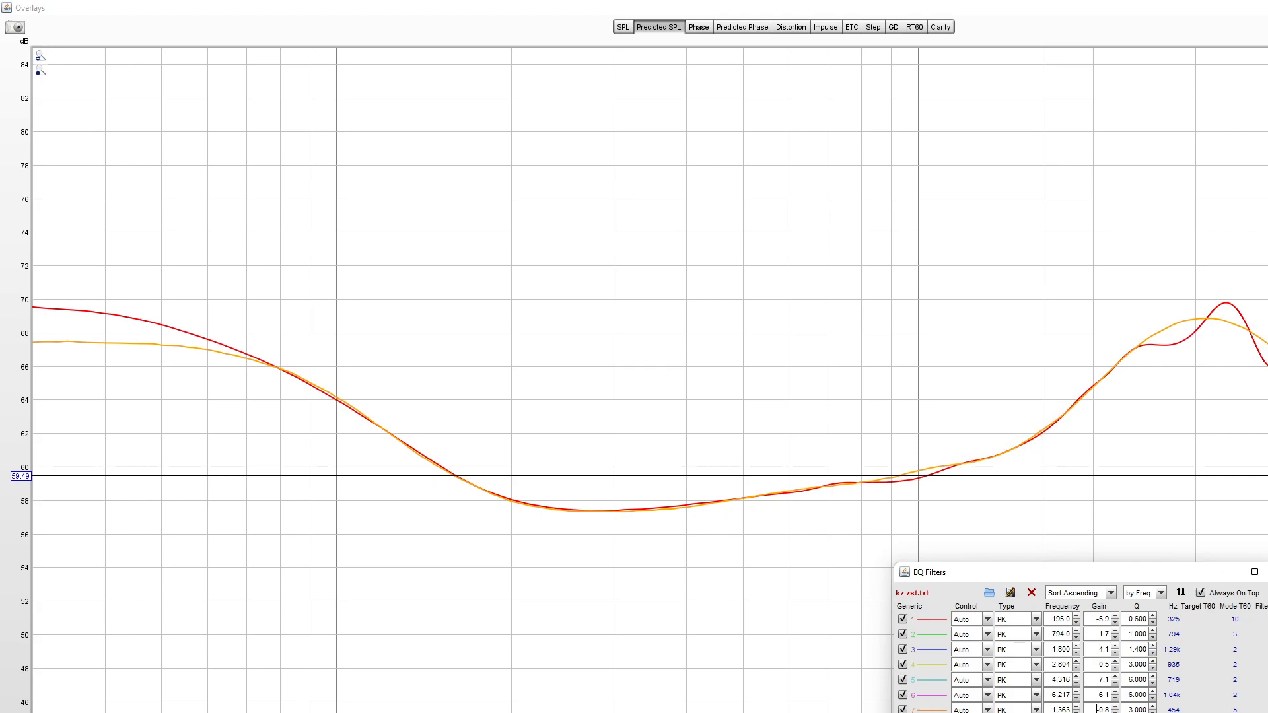
Step: Raise filter 2's frequency to 828 Hz and set its gain to 1.8 dB
click(1117, 631)
click(1114, 638)
click(1114, 638)
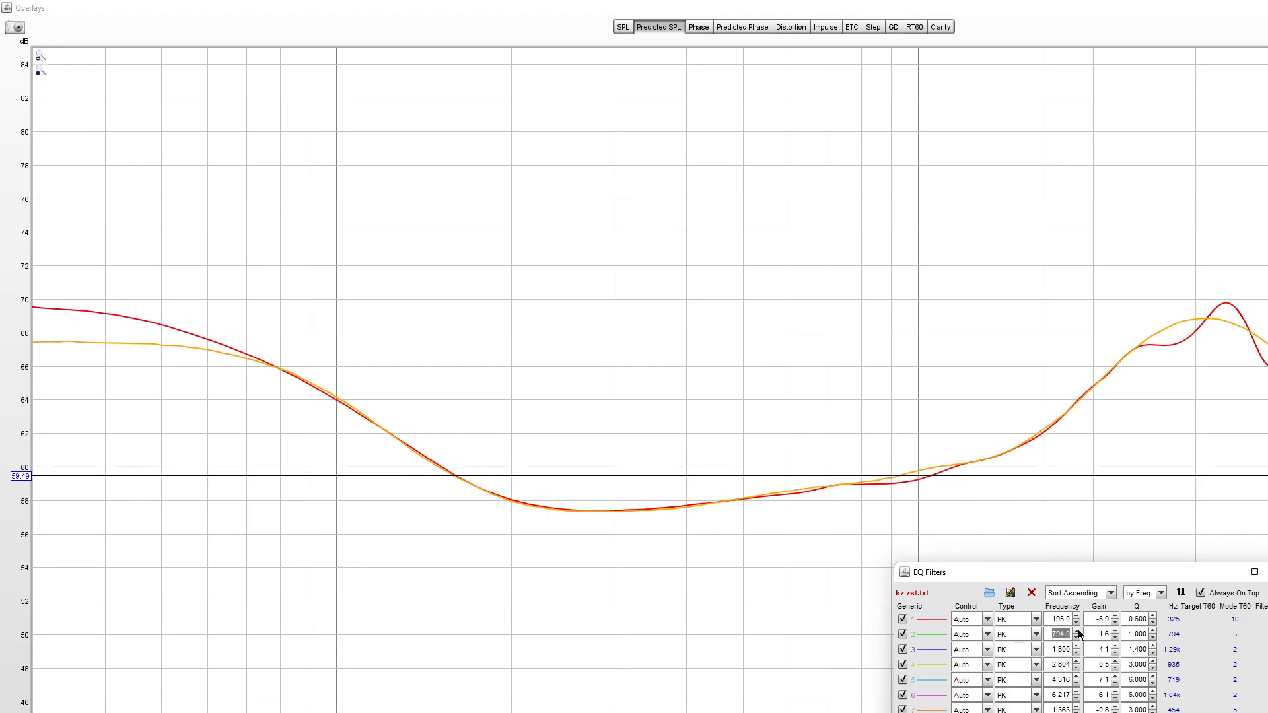
click(1078, 629)
click(1079, 630)
click(1078, 629)
click(1115, 631)
click(1115, 631)
text(-)
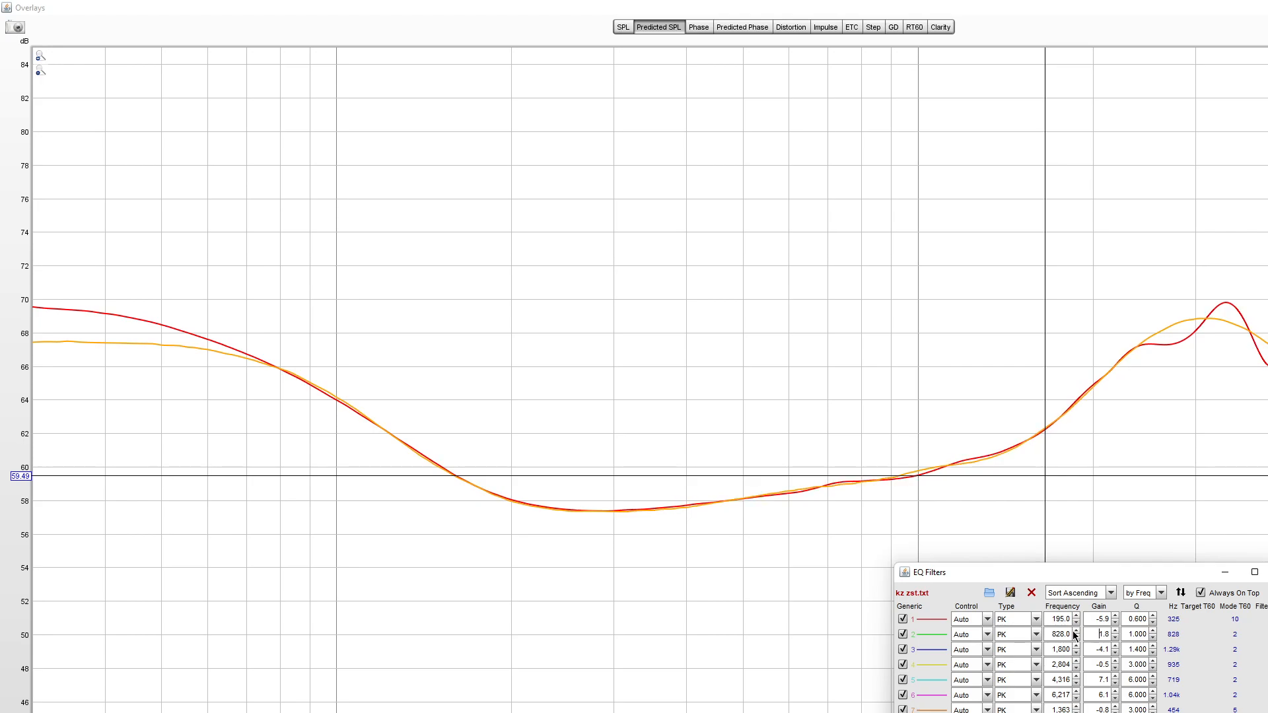
Step: Try filter 2 at 846 Hz with 1.9 dB gain, and settle on 825 Hz with 1.8 dB
click(1078, 629)
click(1081, 630)
click(1115, 631)
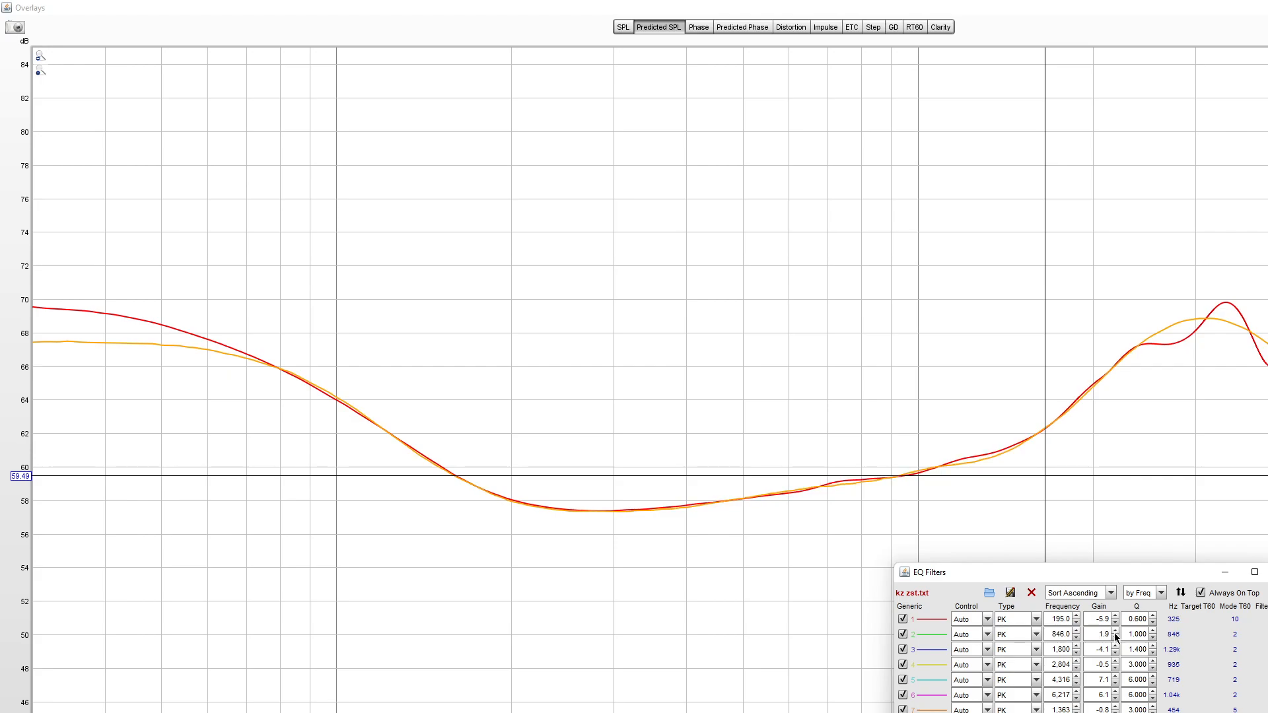
click(1115, 636)
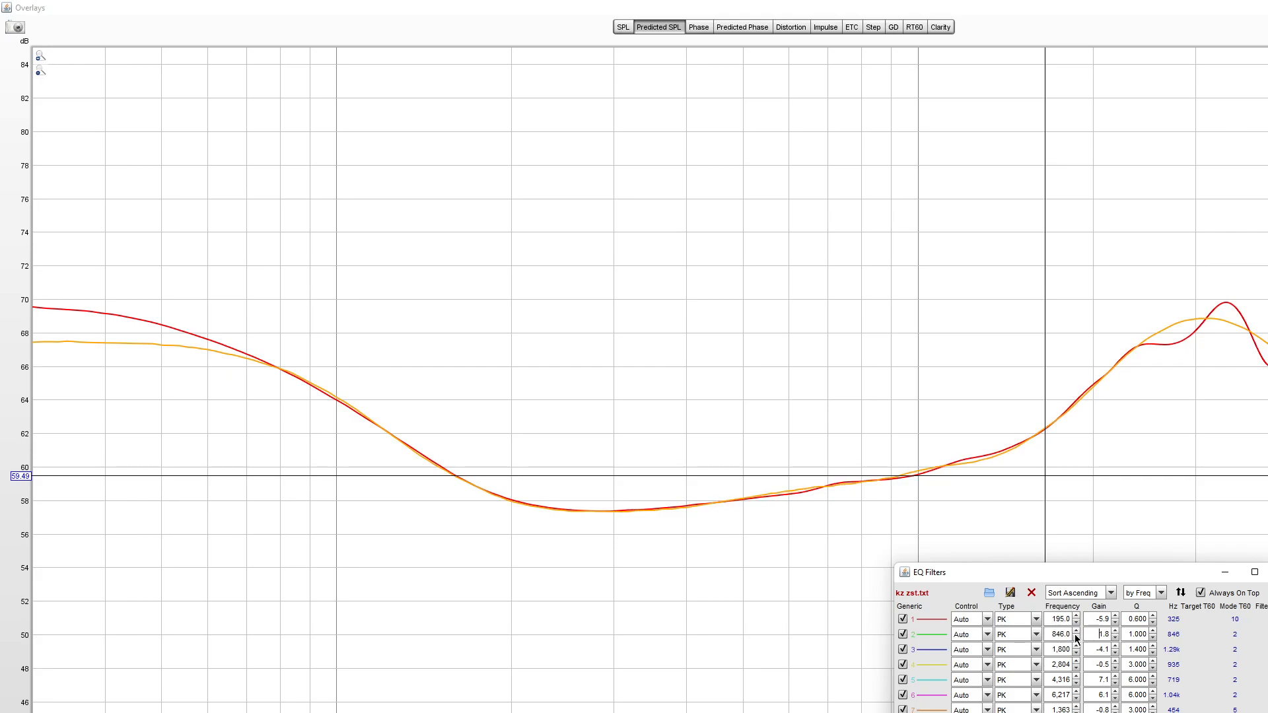
click(1085, 637)
click(1079, 636)
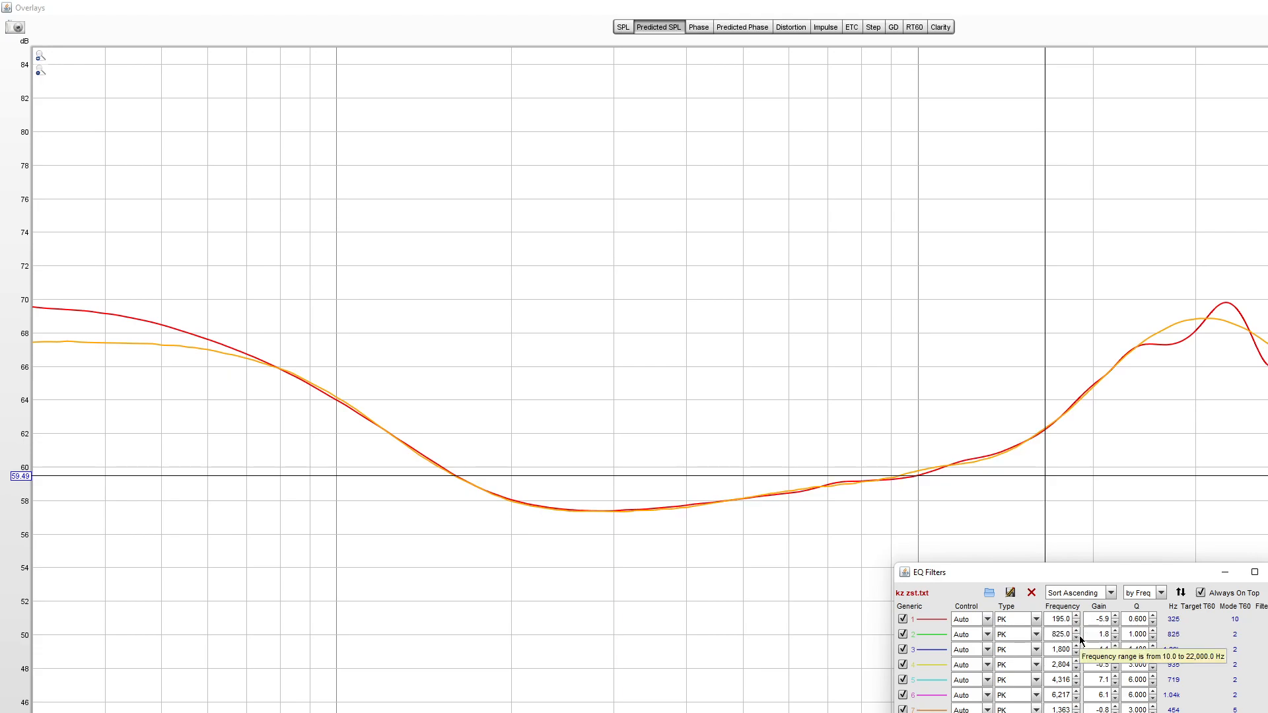
Step: Raise filter 4's gain to 0.7 dB to lift the predicted curve to the target around 2.8 kHz
click(1151, 416)
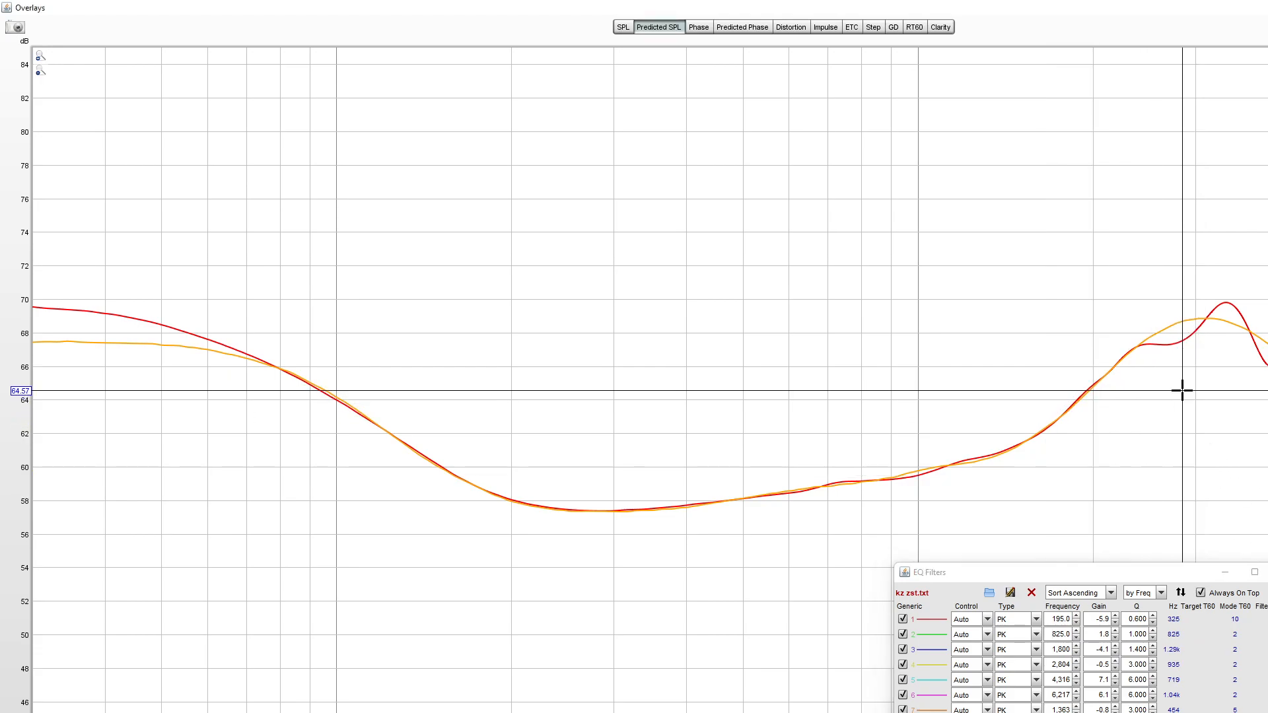
click(1116, 661)
click(1116, 661)
click(1116, 661)
click(1116, 661)
click(1116, 661)
click(1116, 661)
click(1117, 661)
click(1116, 661)
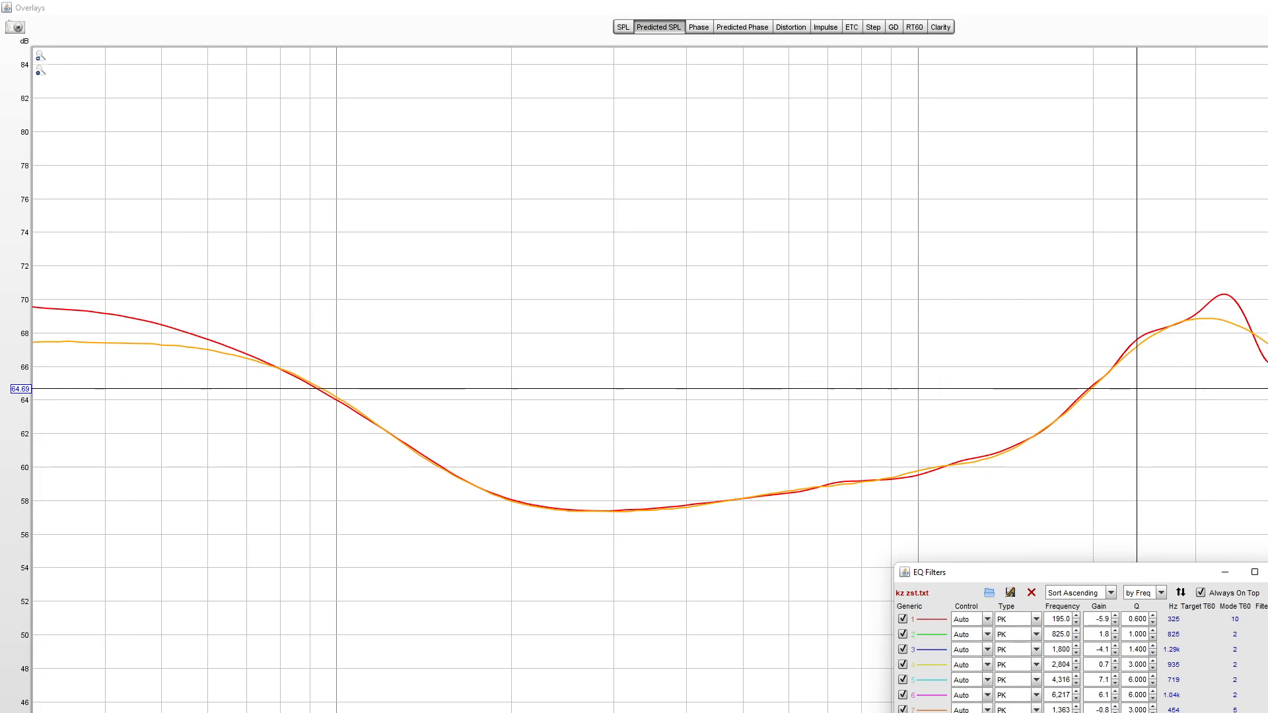
Step: Lower filter 3's frequency to 1,782 Hz and set its gain to -4.1 dB
click(1116, 653)
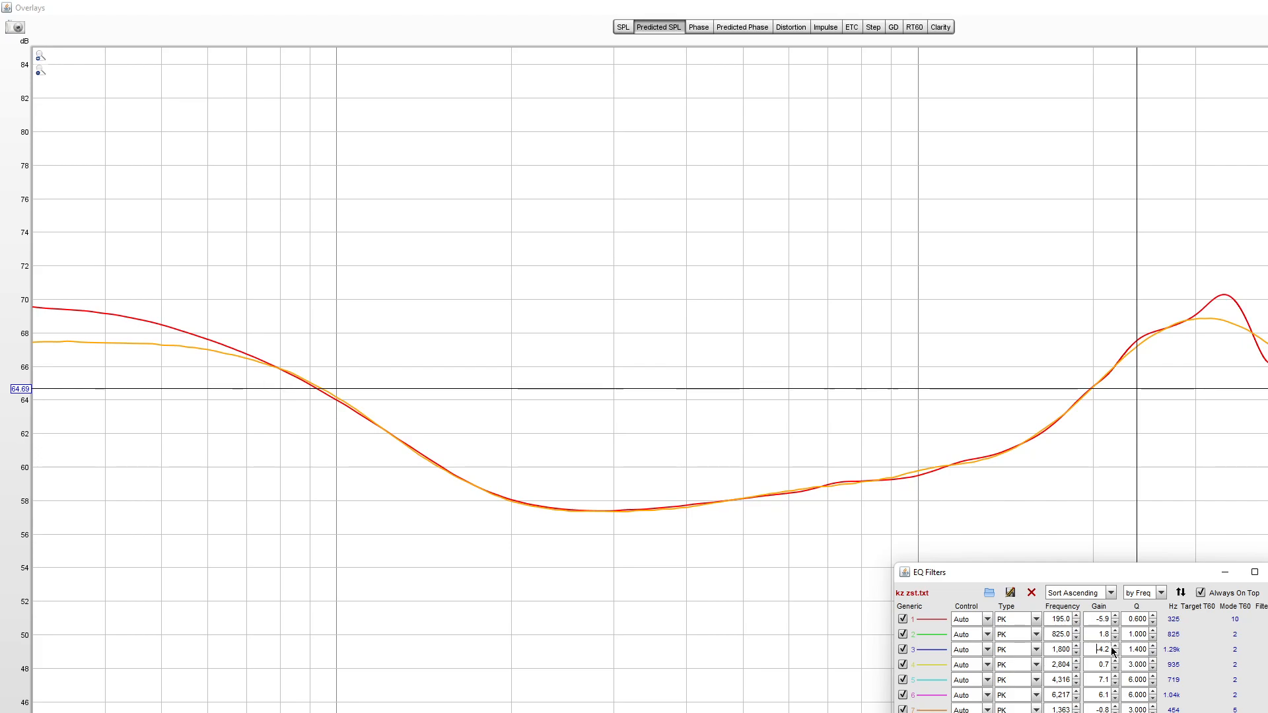
click(1077, 652)
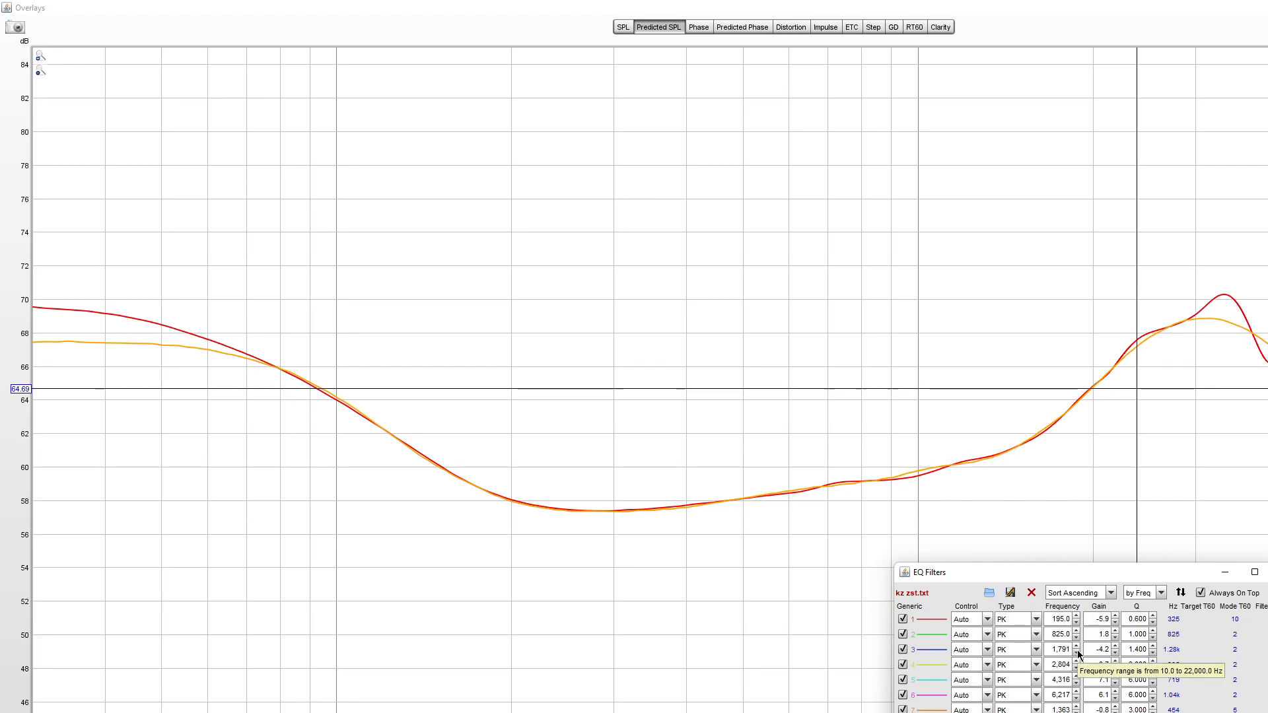
click(1077, 652)
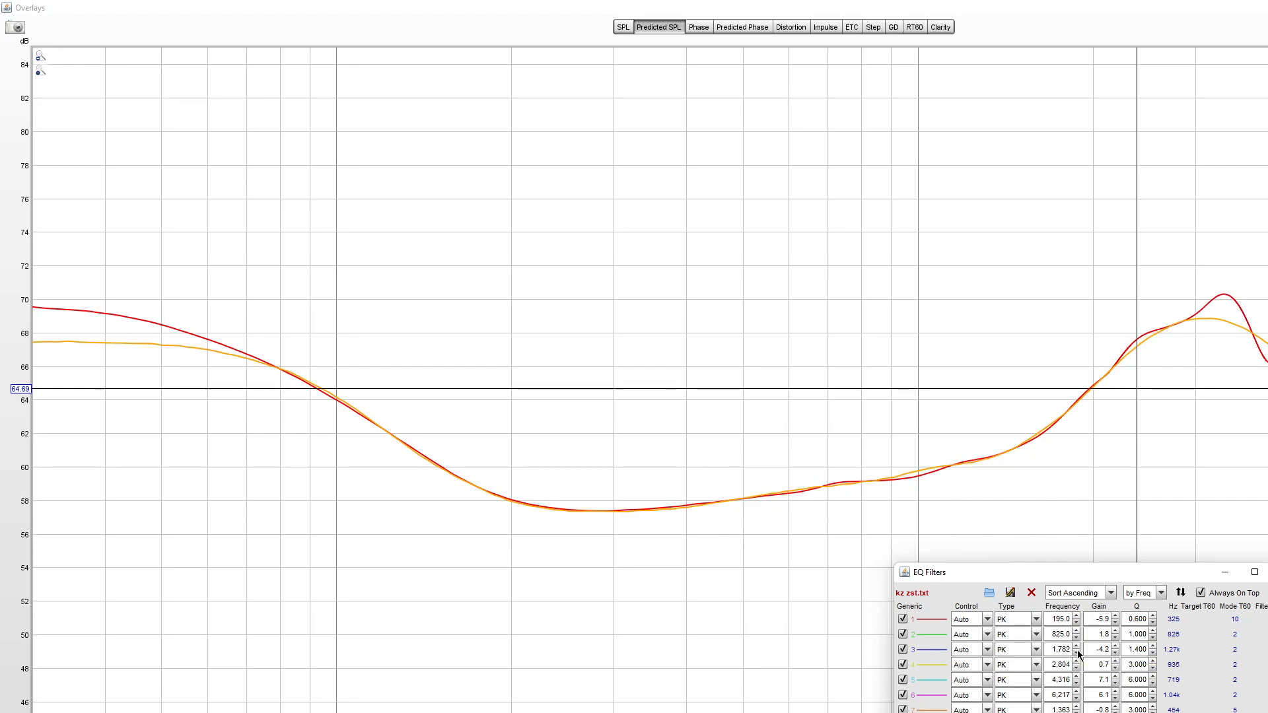
click(1115, 646)
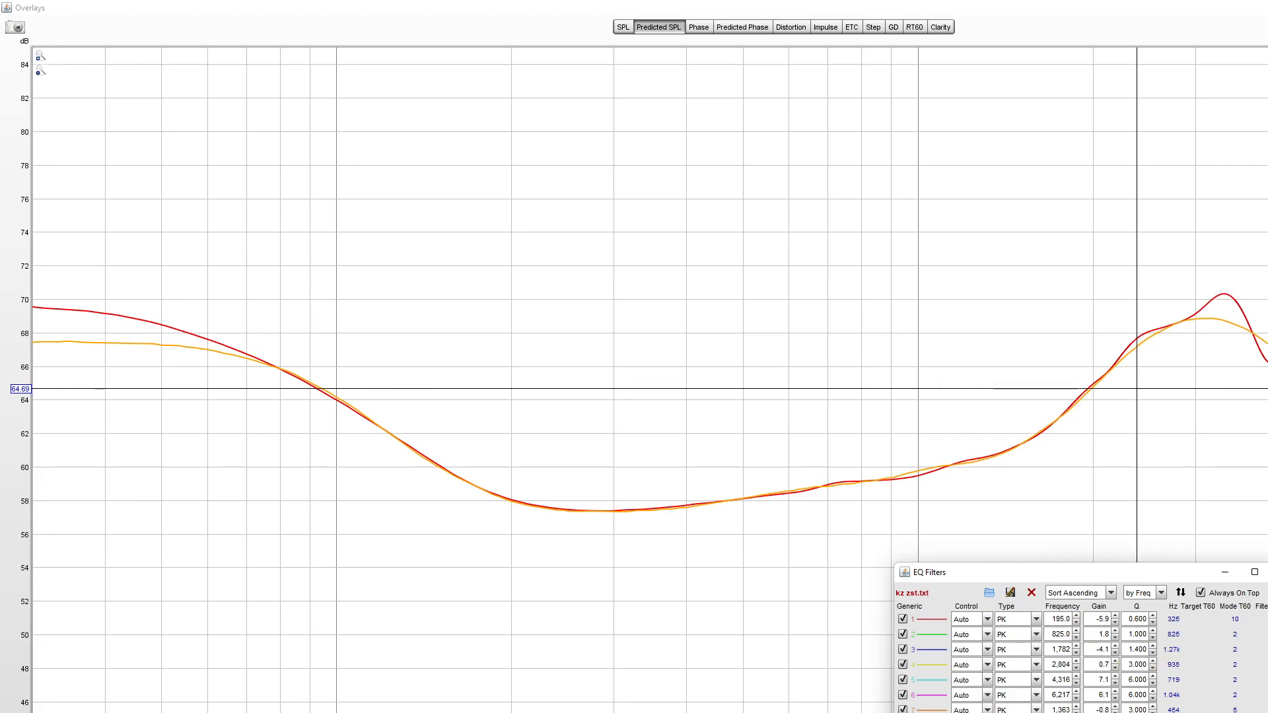
Step: Adjust a further filter to cut the predicted curve down to the target around 2.4 kHz
click(1245, 439)
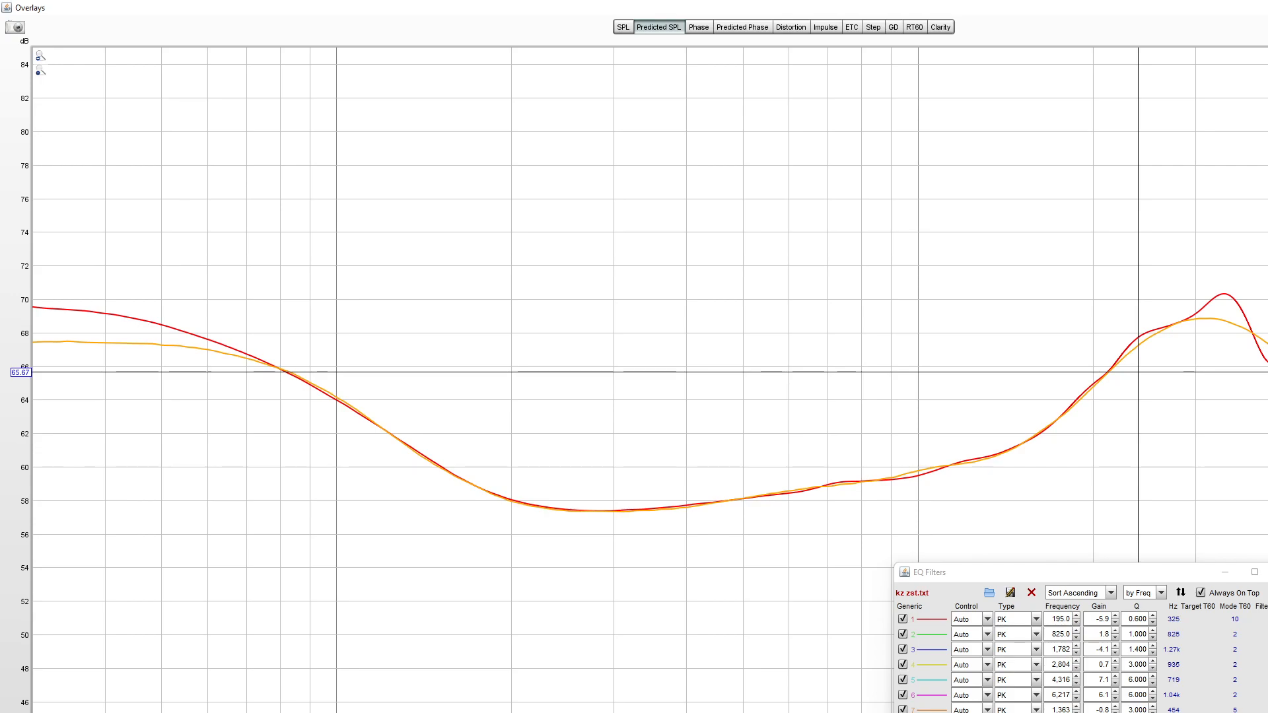
click(1115, 711)
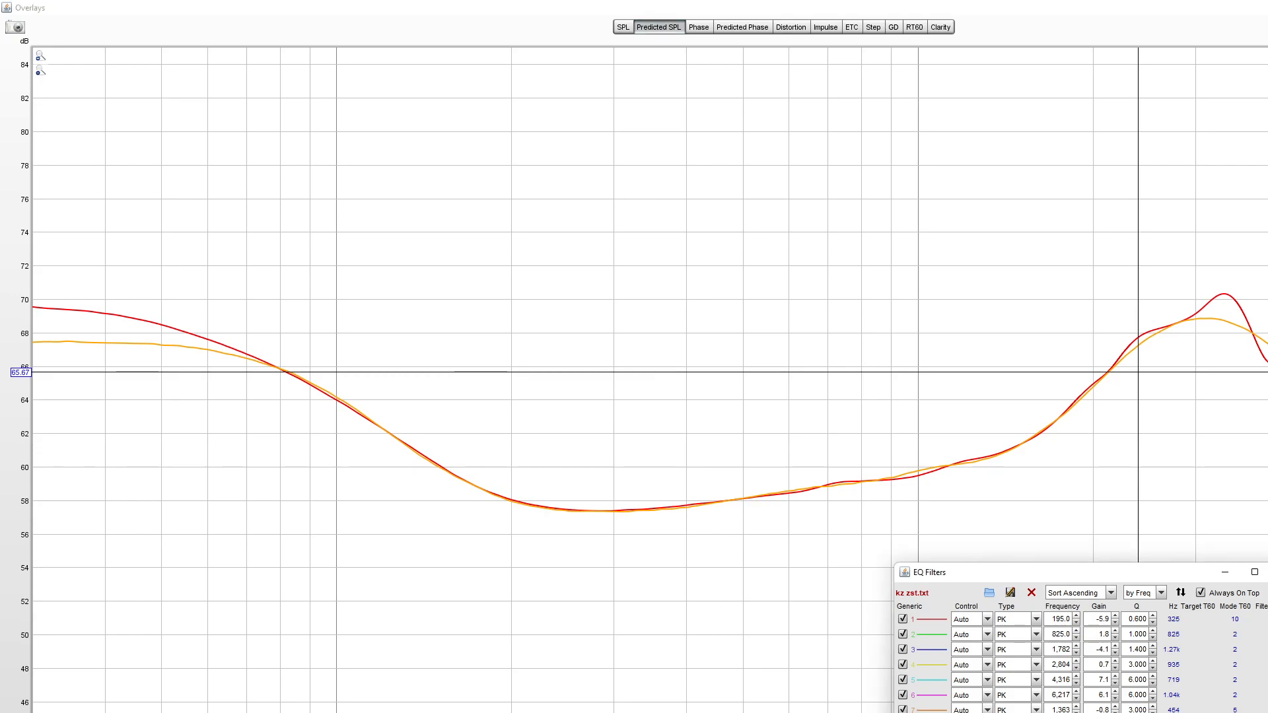
key(Return)
key(Return)
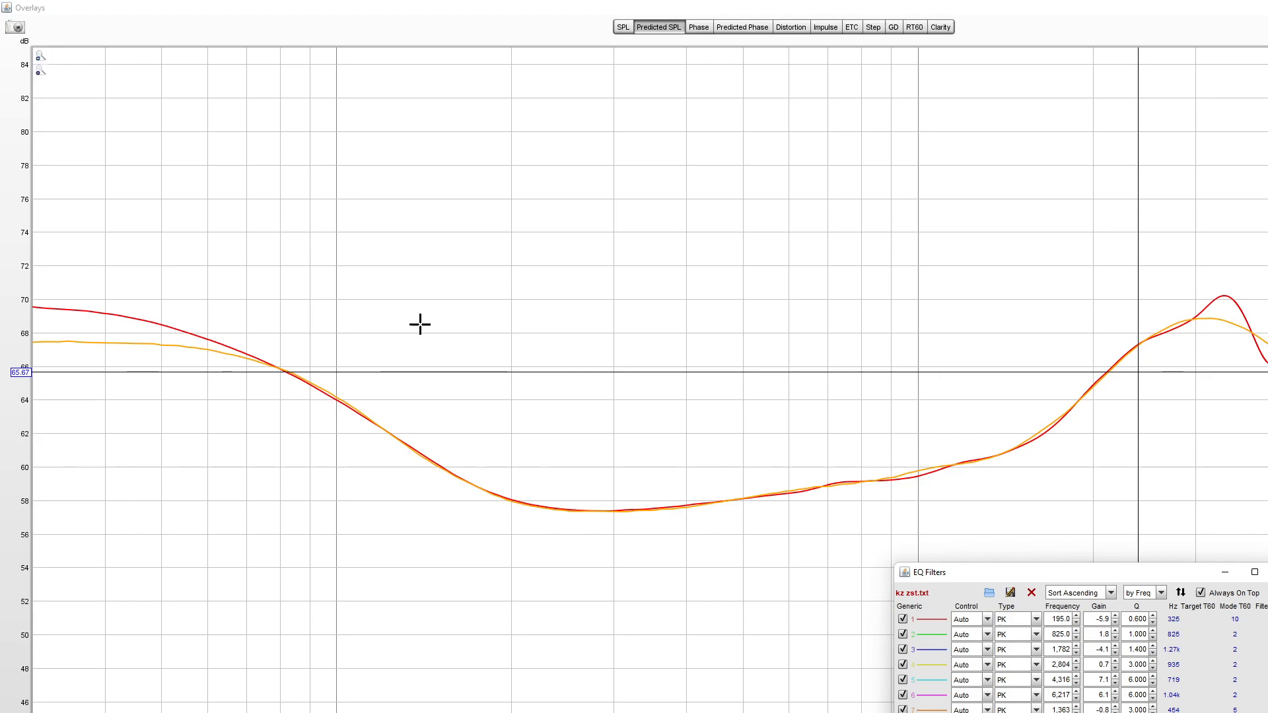
Step: Apply a further filter cut around 3.3 kHz, deepening it until the predicted peak comes down to the target
click(1239, 367)
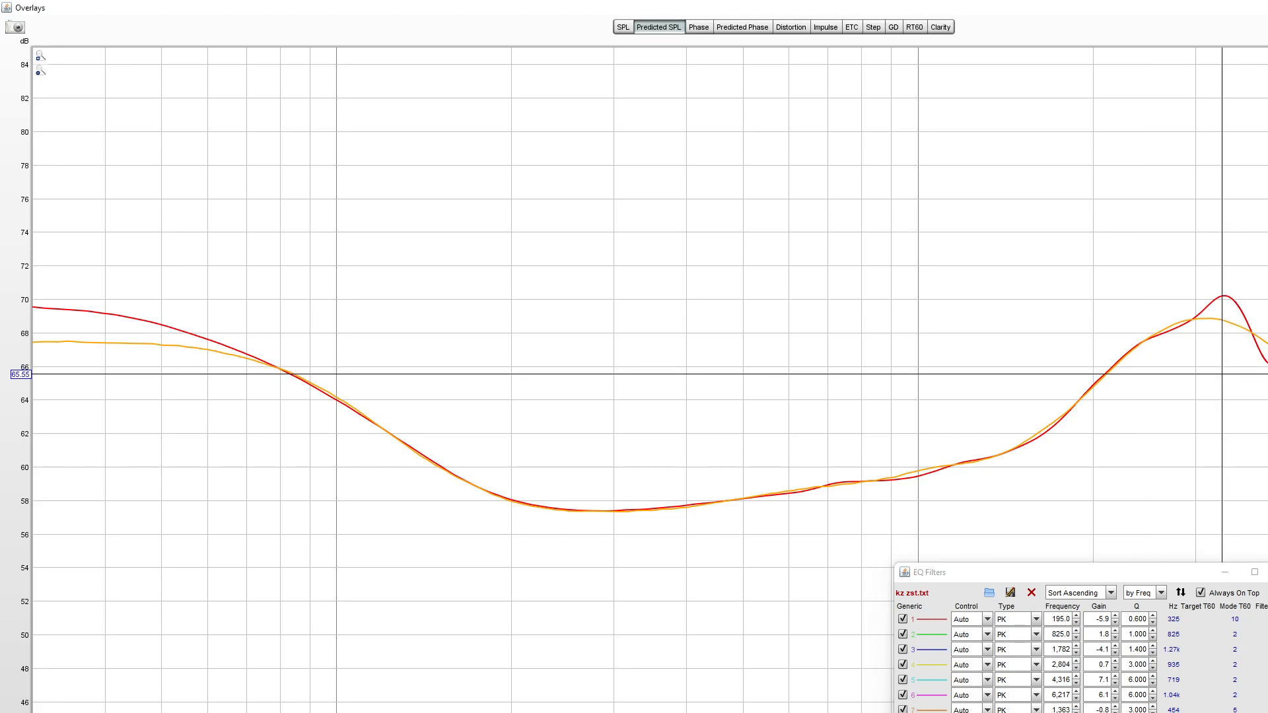
click(1122, 572)
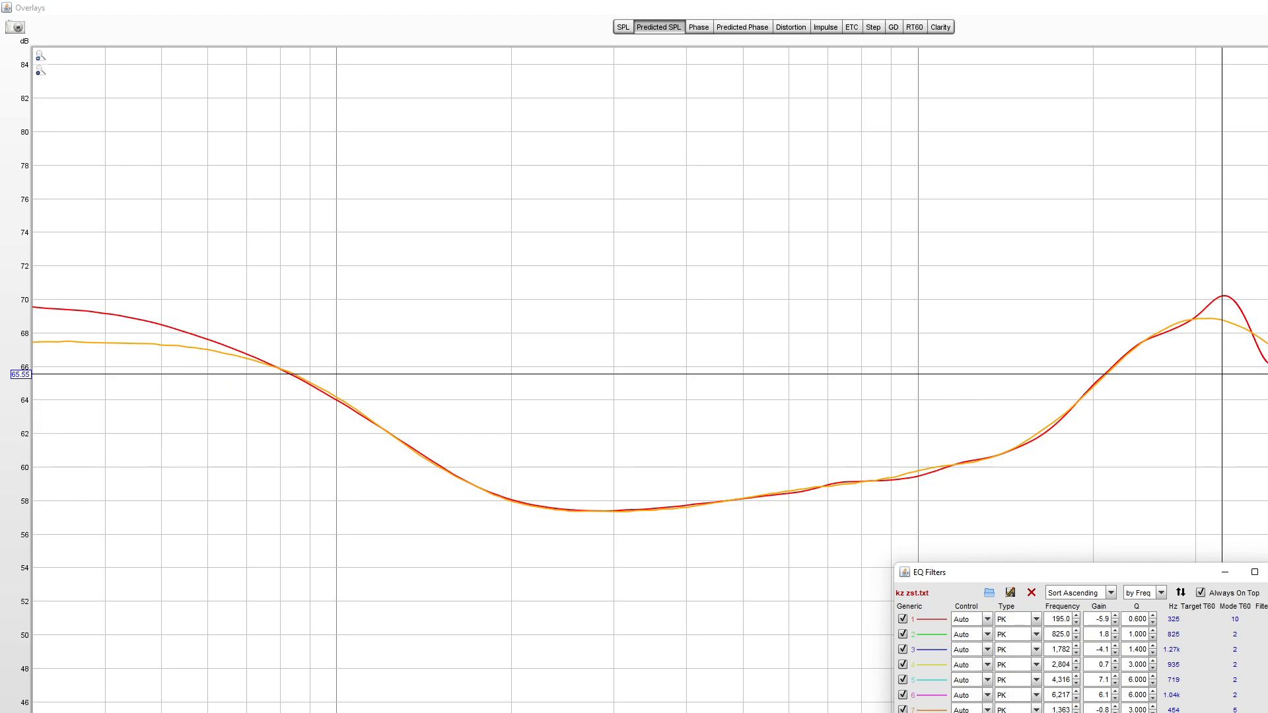
key(Down)
key(Down)
key(Down)
key(Down)
key(Down)
key(Down)
key(Down)
key(Down)
key(Down)
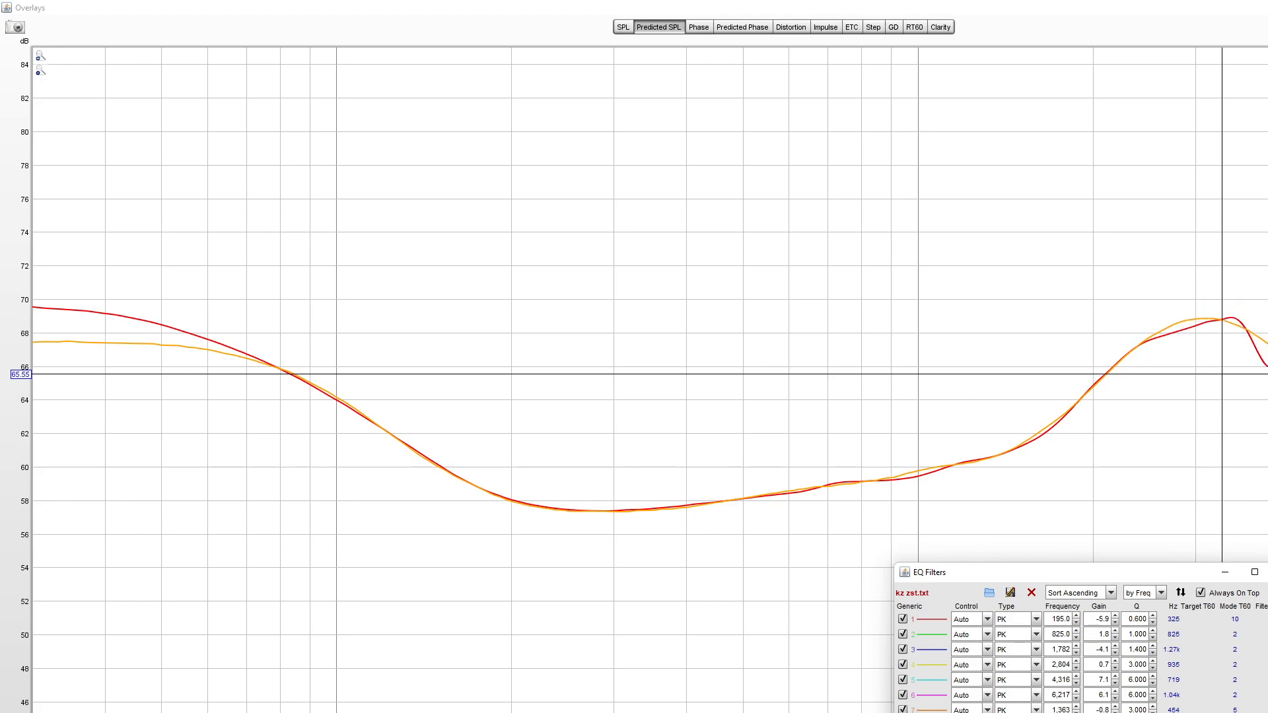
key(Down)
key(Down)
key(Up)
key(Down)
Step: Raise filter 4's gain to 1.2 dB to lift the predicted curve to the target around 2.8 kHz
click(1169, 393)
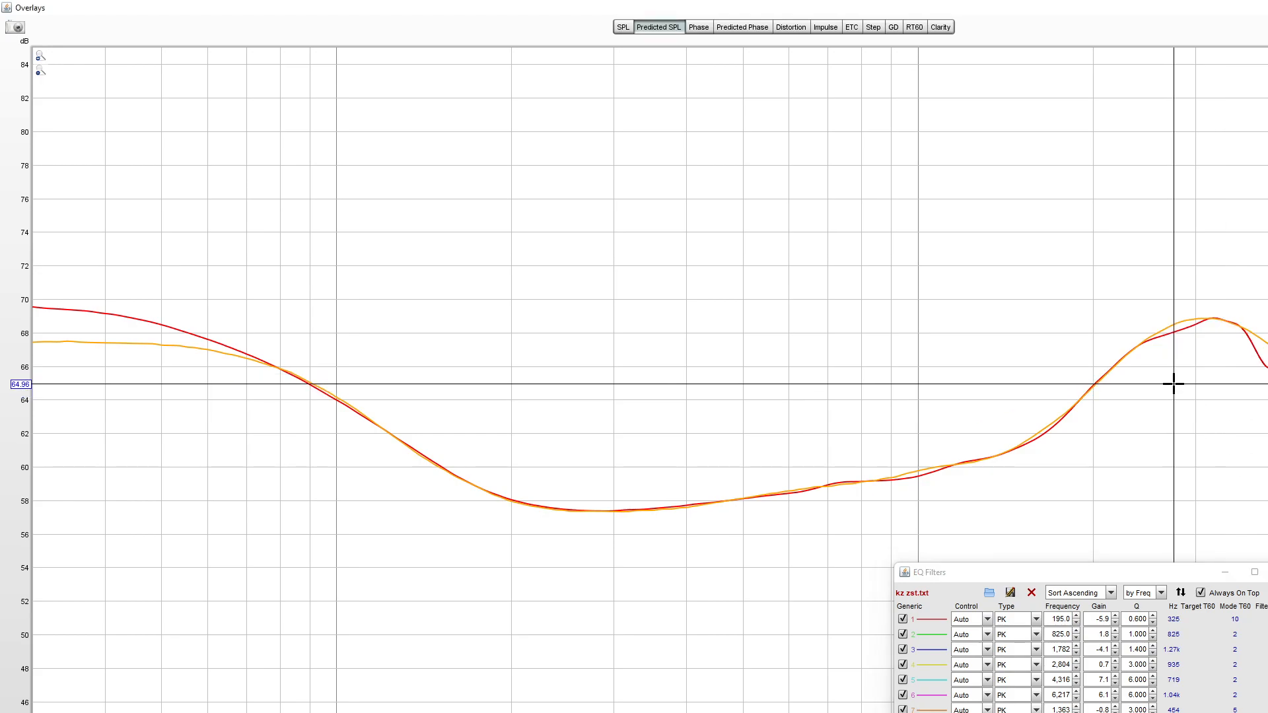
click(1114, 661)
click(1114, 661)
click(1114, 661)
click(1114, 661)
click(1114, 661)
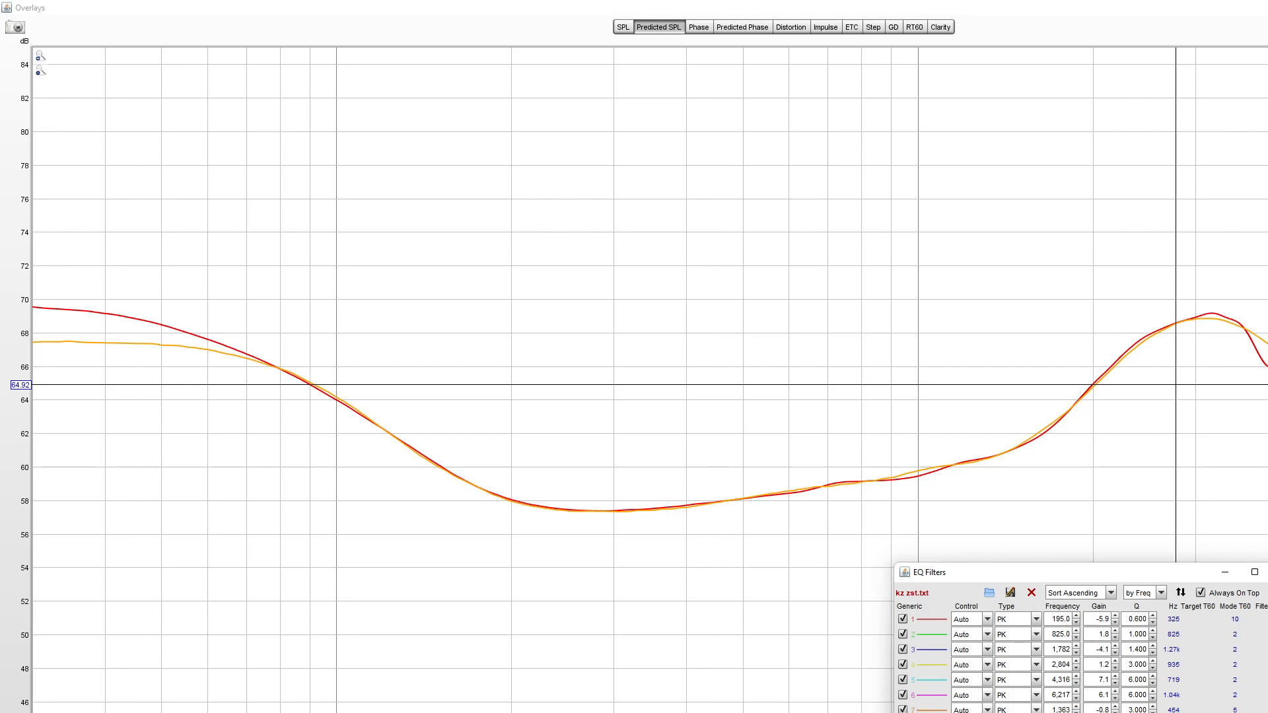
Step: Deepen the additional cut around 3.3 kHz until the predicted curve follows the target's peak
key(Down)
key(Down)
key(Down)
key(Down)
key(Down)
Step: Deepen the additional cut around 2.2 kHz until the predicted curve meets the target
click(1121, 411)
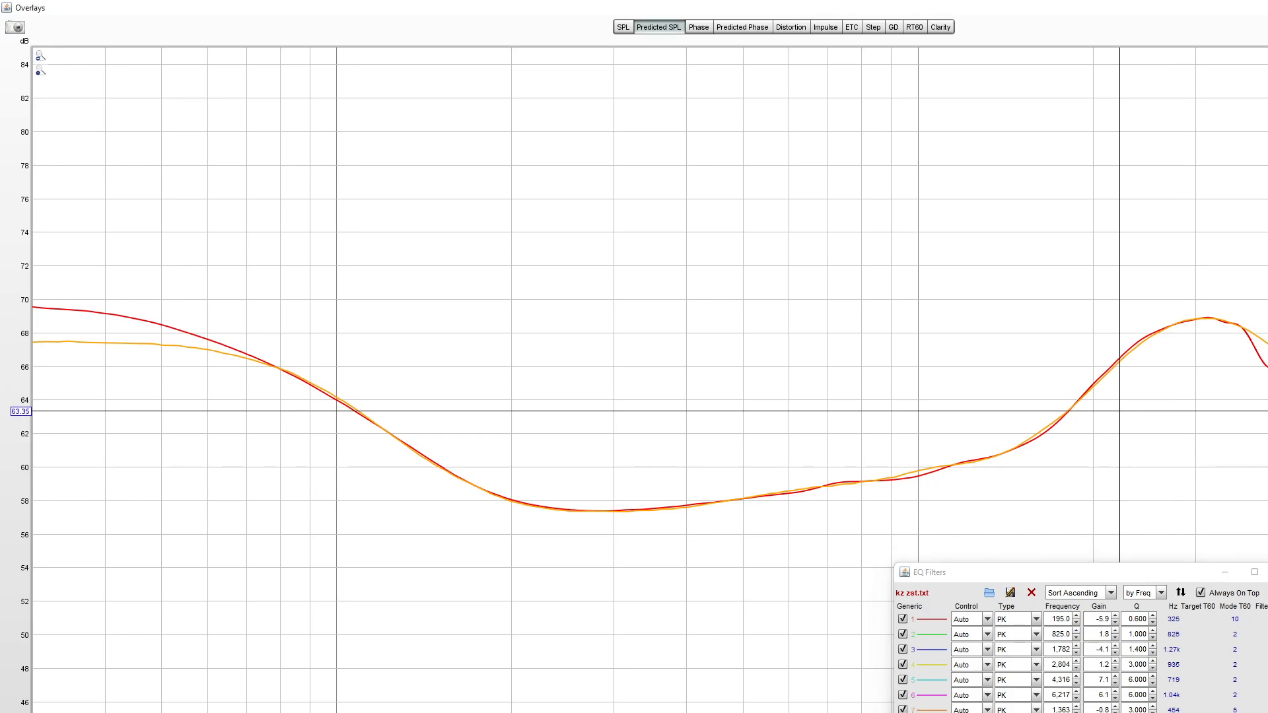
click(1115, 712)
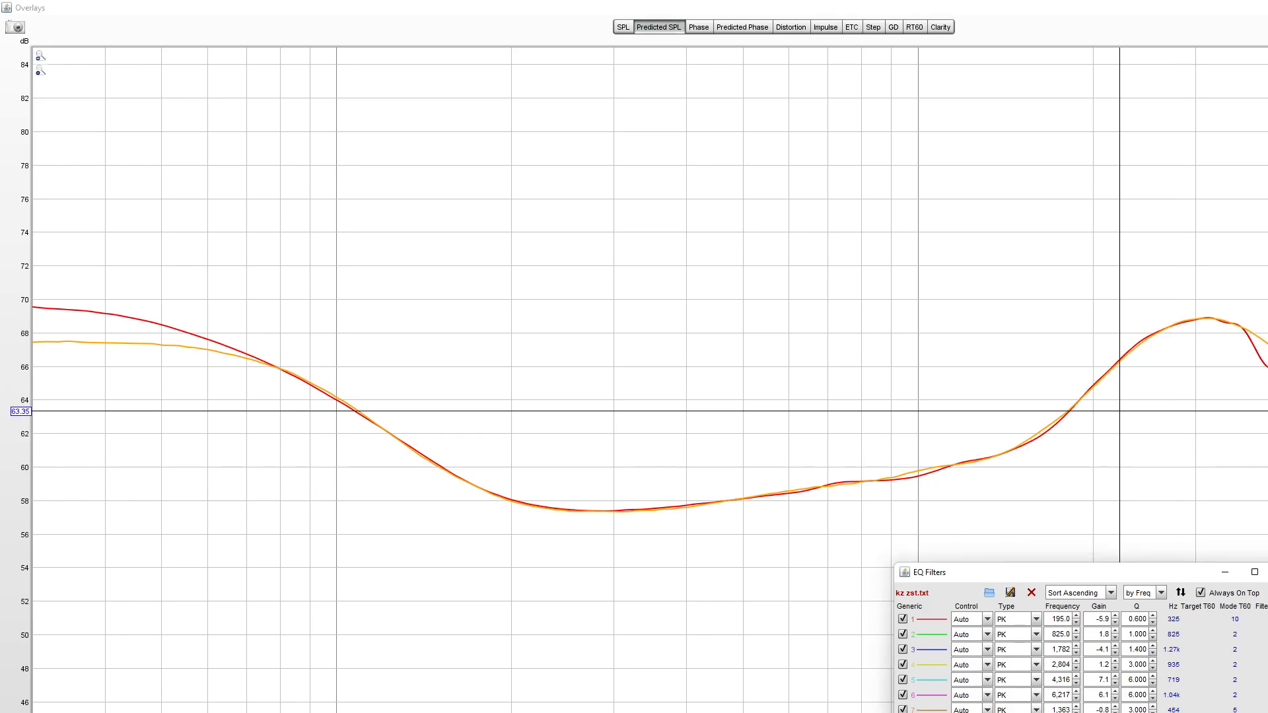
click(1115, 711)
Step: Set filter 5 to 4,295 Hz with a gain of 7.3 dB and a Q of 5
click(1119, 411)
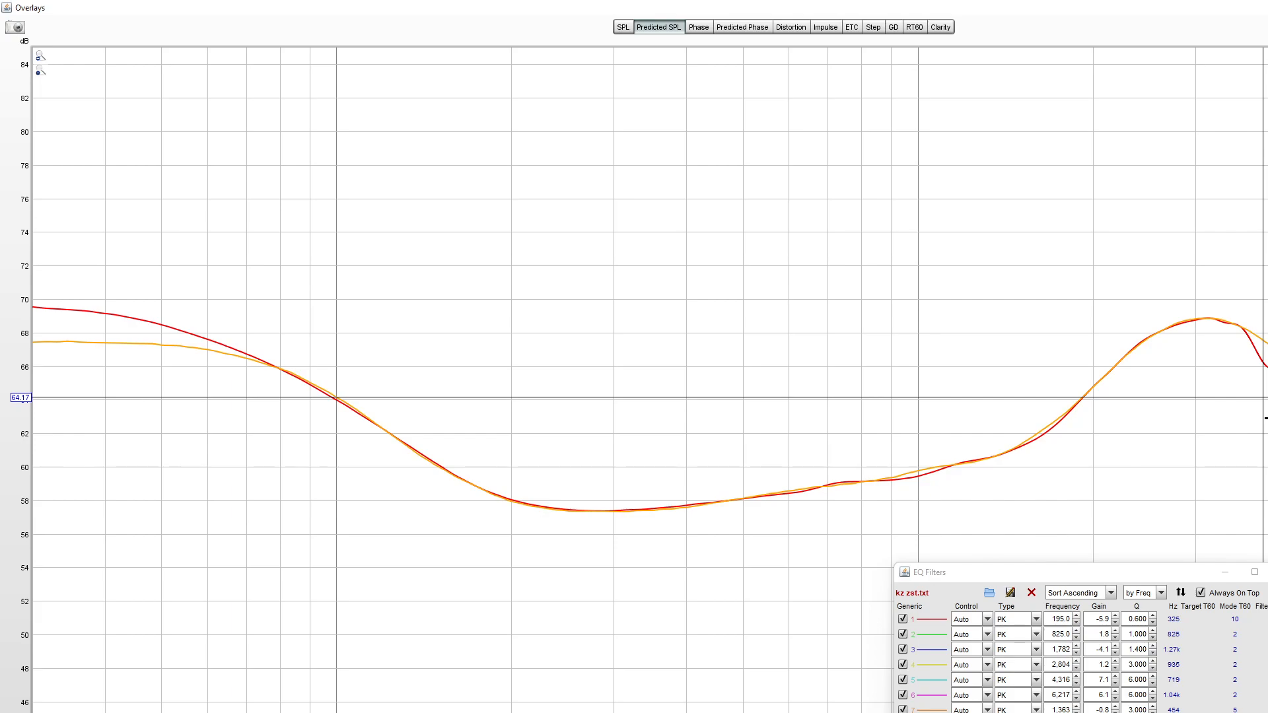
click(1115, 676)
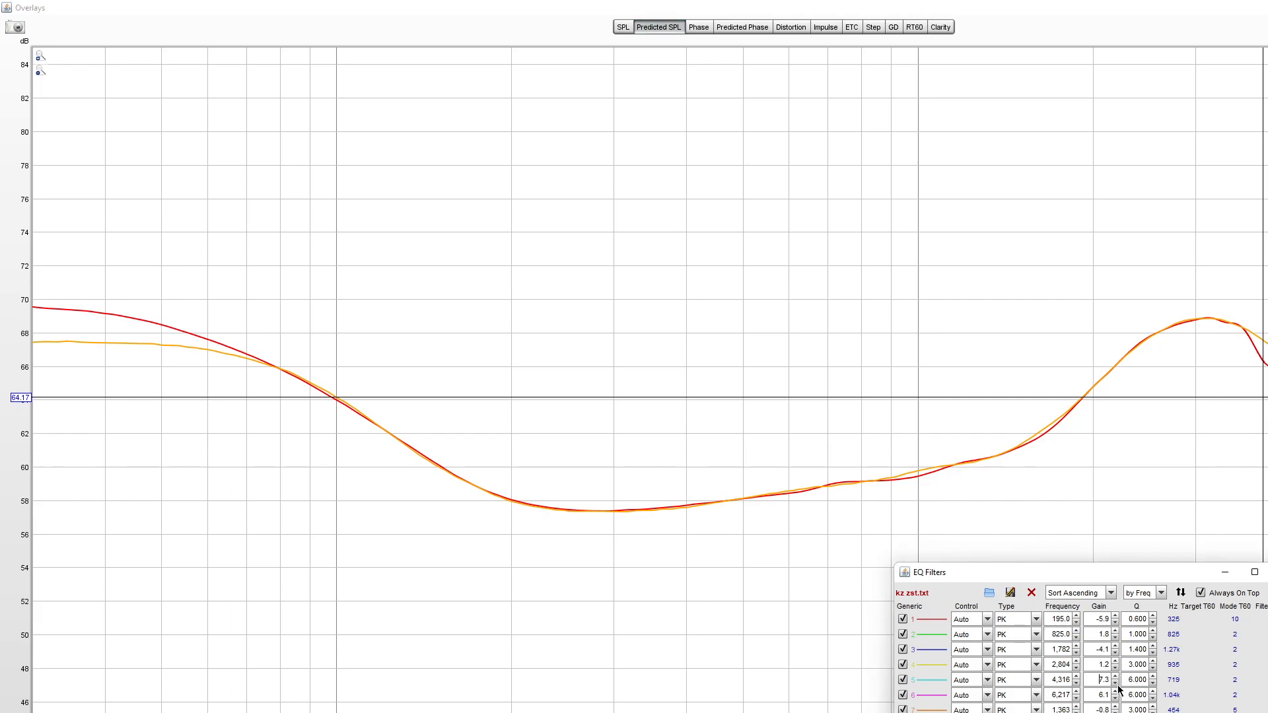
click(1138, 680)
text(5)
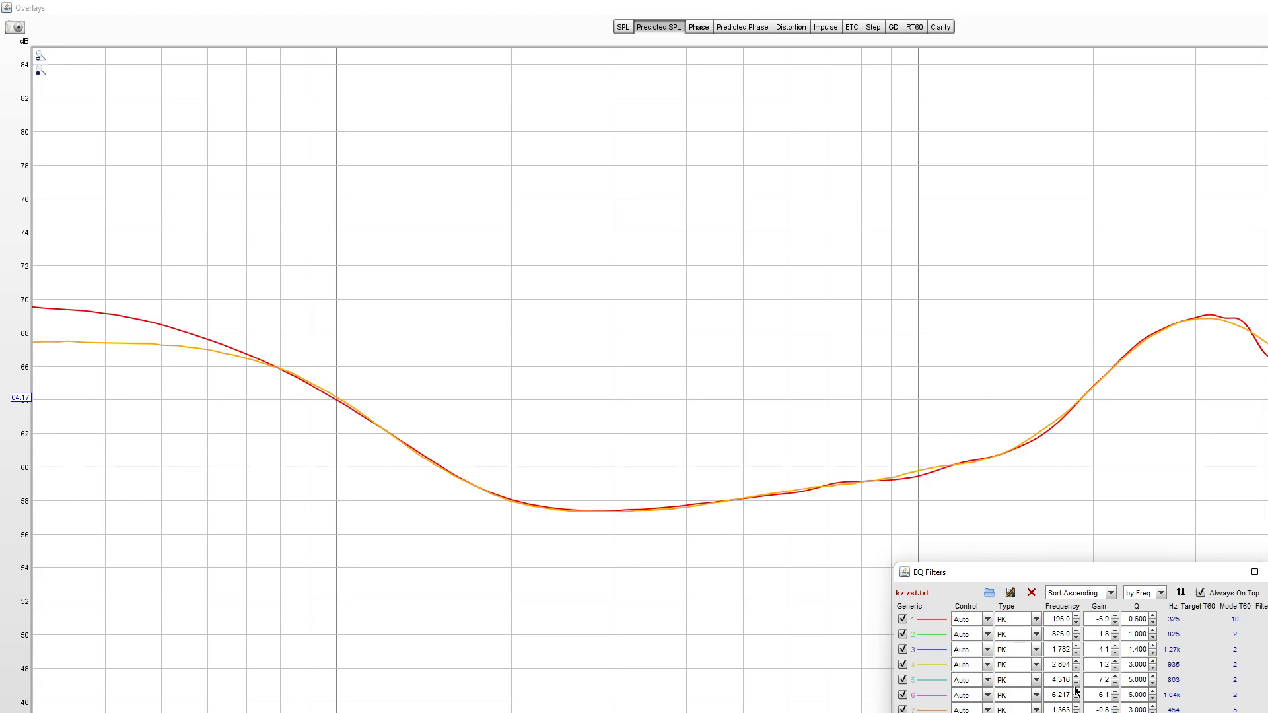
click(1076, 685)
click(1115, 676)
Step: Fine-tune the additional cut's gain, frequency and Q until the predicted curve follows the target around 3.5 kHz
drag(1223, 379, 1237, 380)
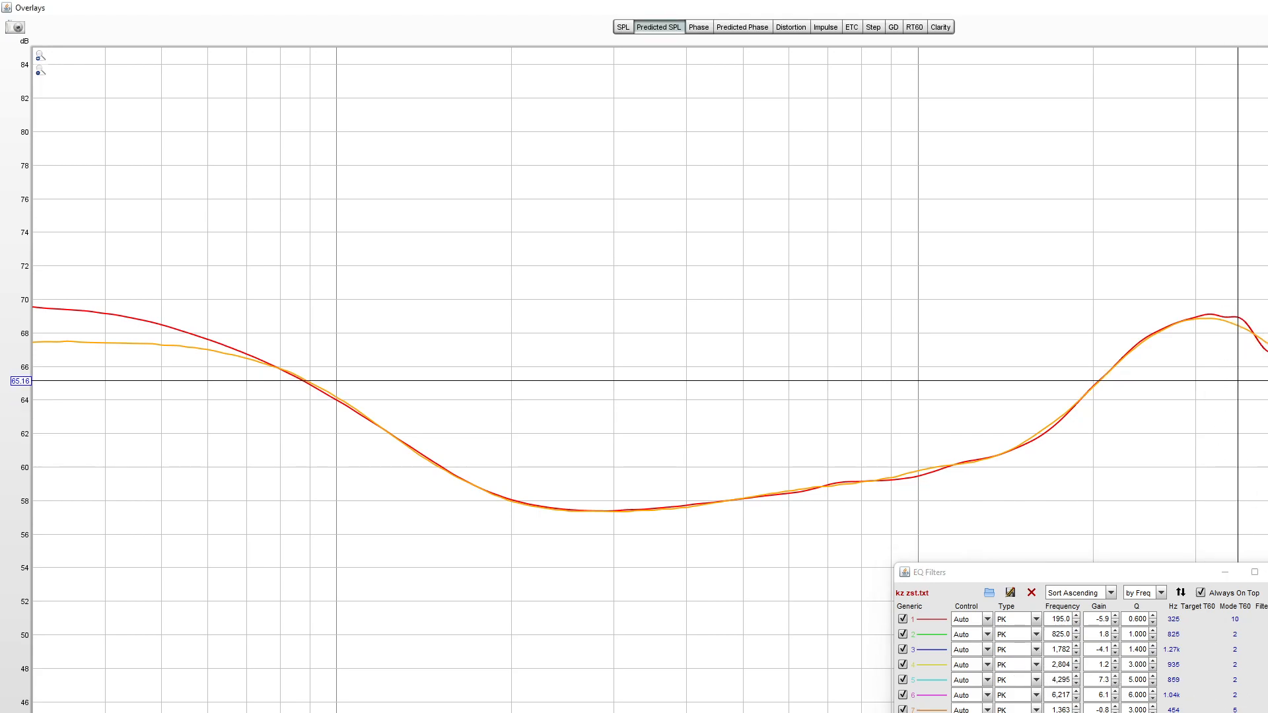
click(1115, 712)
click(1115, 712)
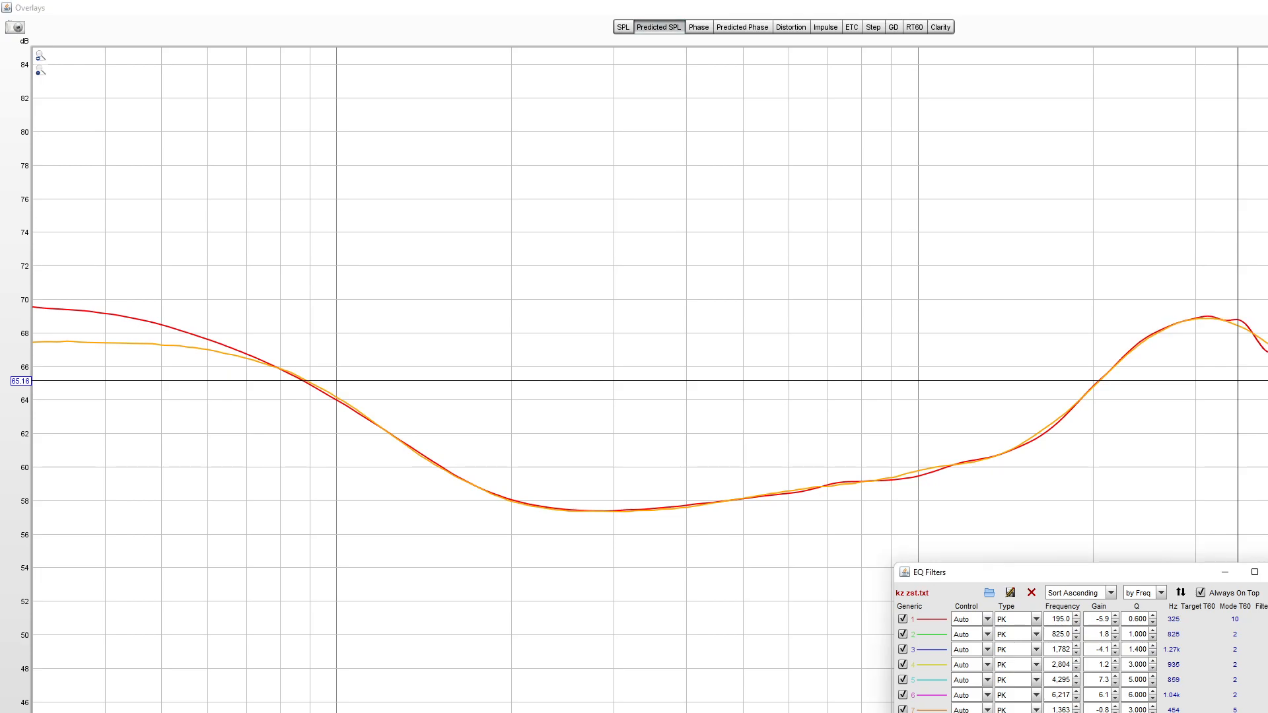
click(1076, 712)
click(1076, 712)
click(1152, 712)
Step: Reduce filter 6's gain to 5.6 dB
click(1238, 380)
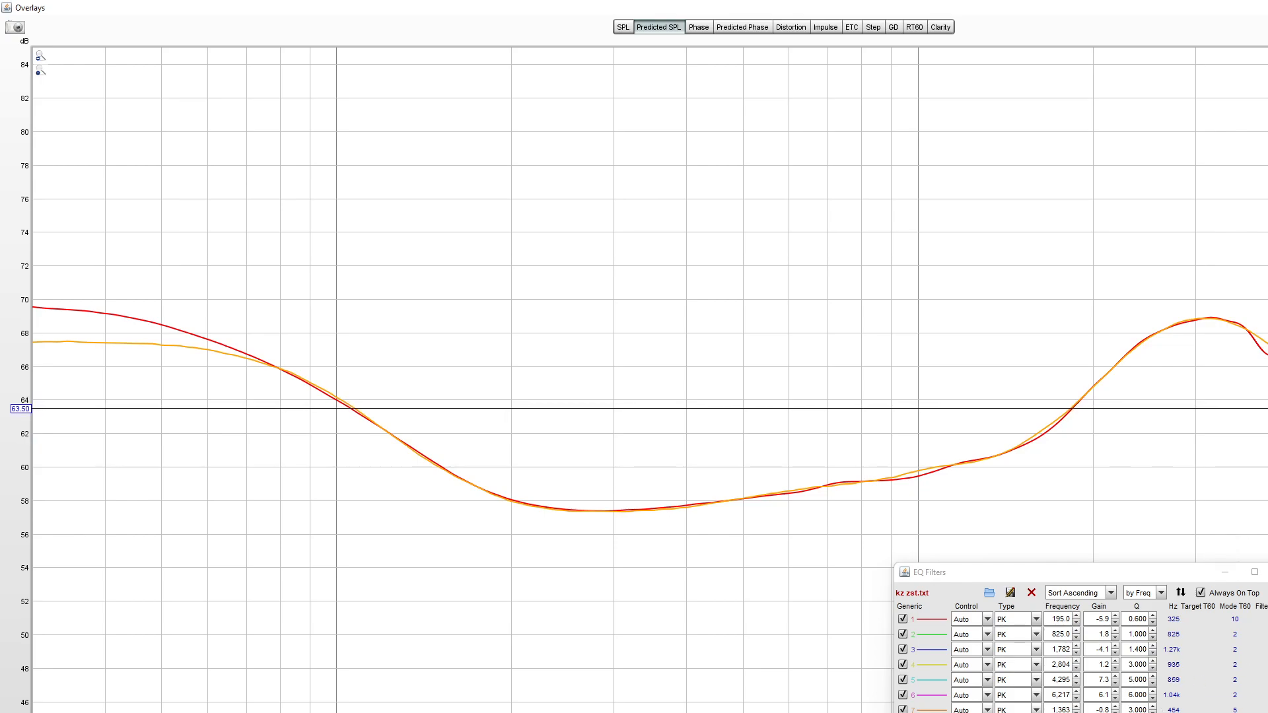
click(1114, 700)
click(1114, 702)
click(1114, 702)
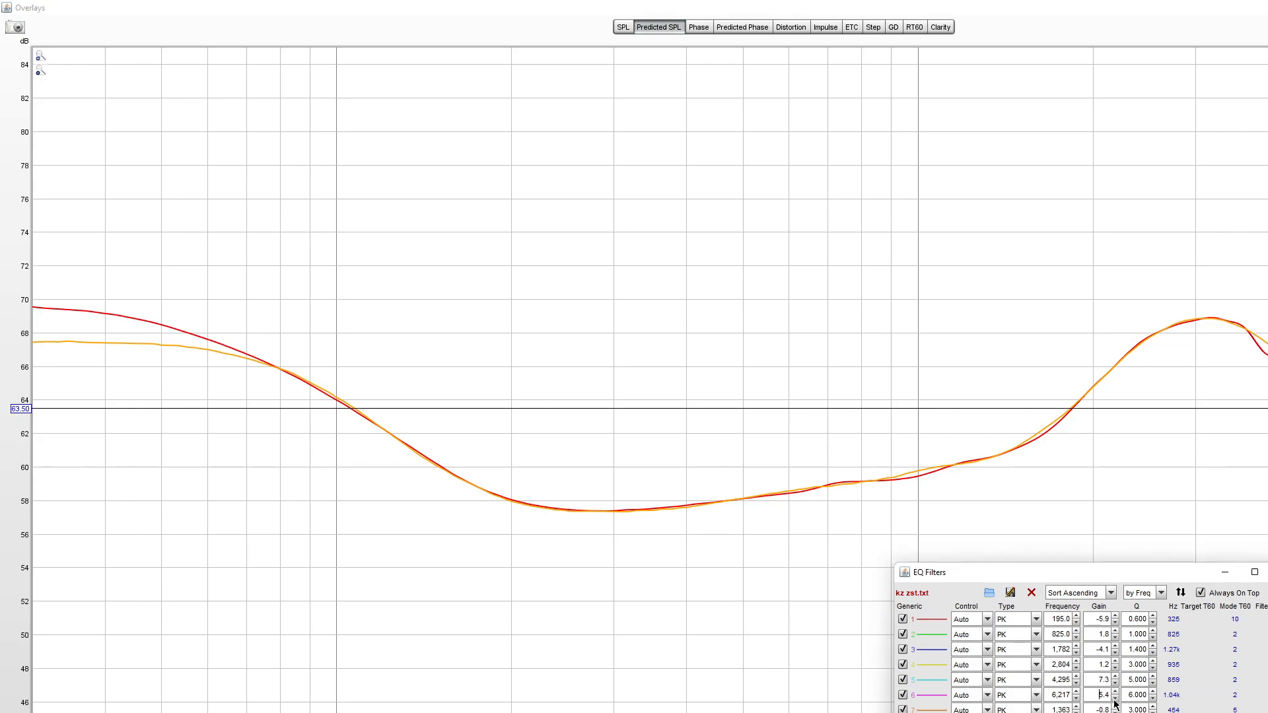
click(1114, 691)
click(1115, 692)
click(1116, 700)
Step: Set filter 6 to 6,219 Hz with a gain of 5.8 dB and a Q of 4
click(1267, 517)
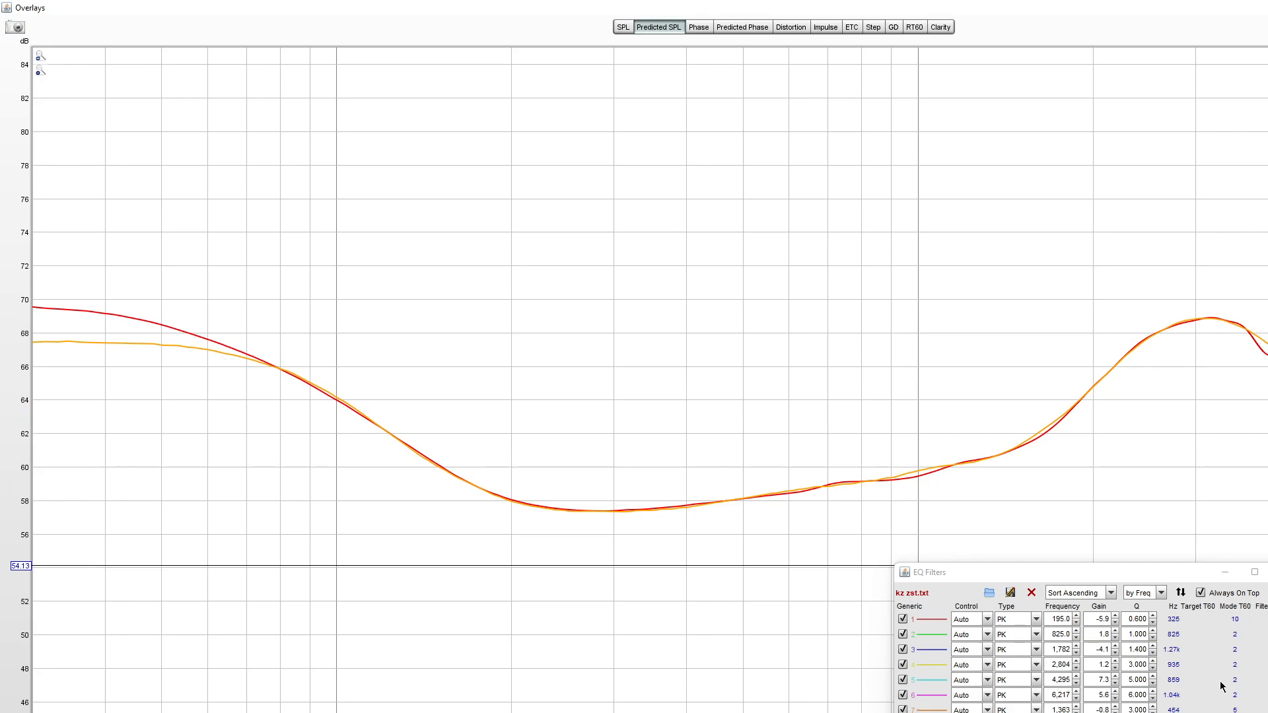
click(1116, 712)
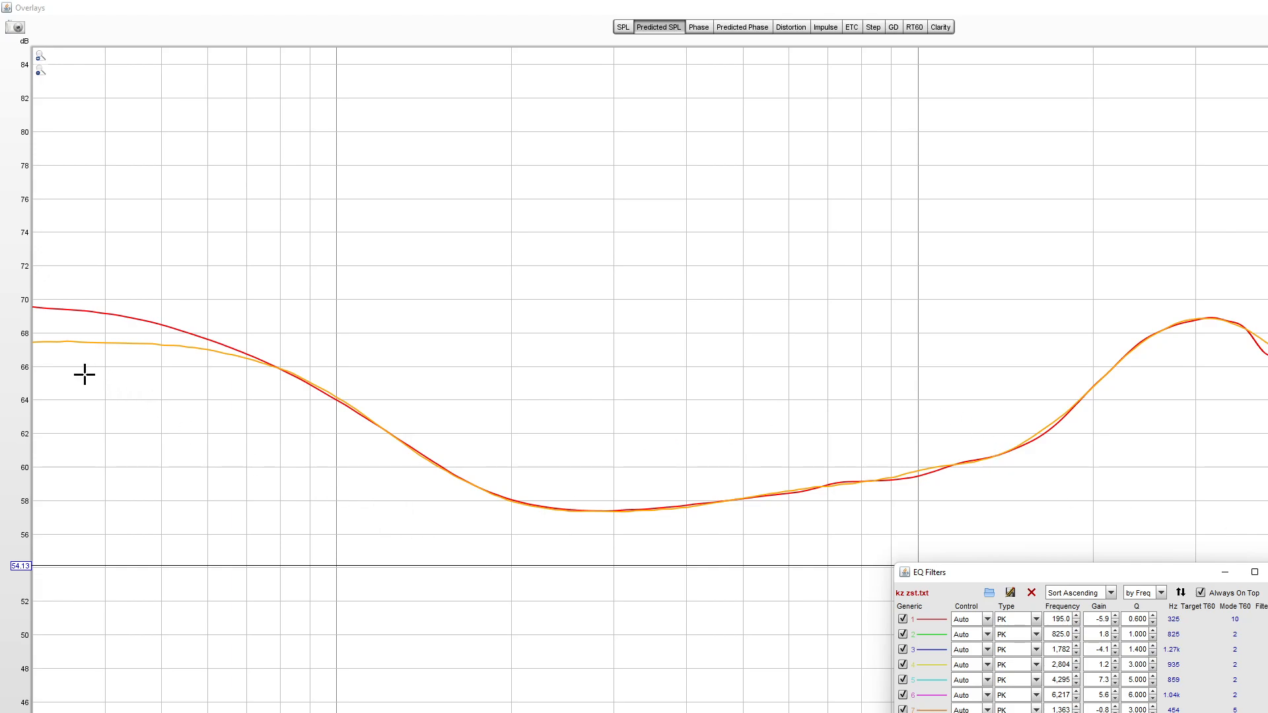
click(58, 372)
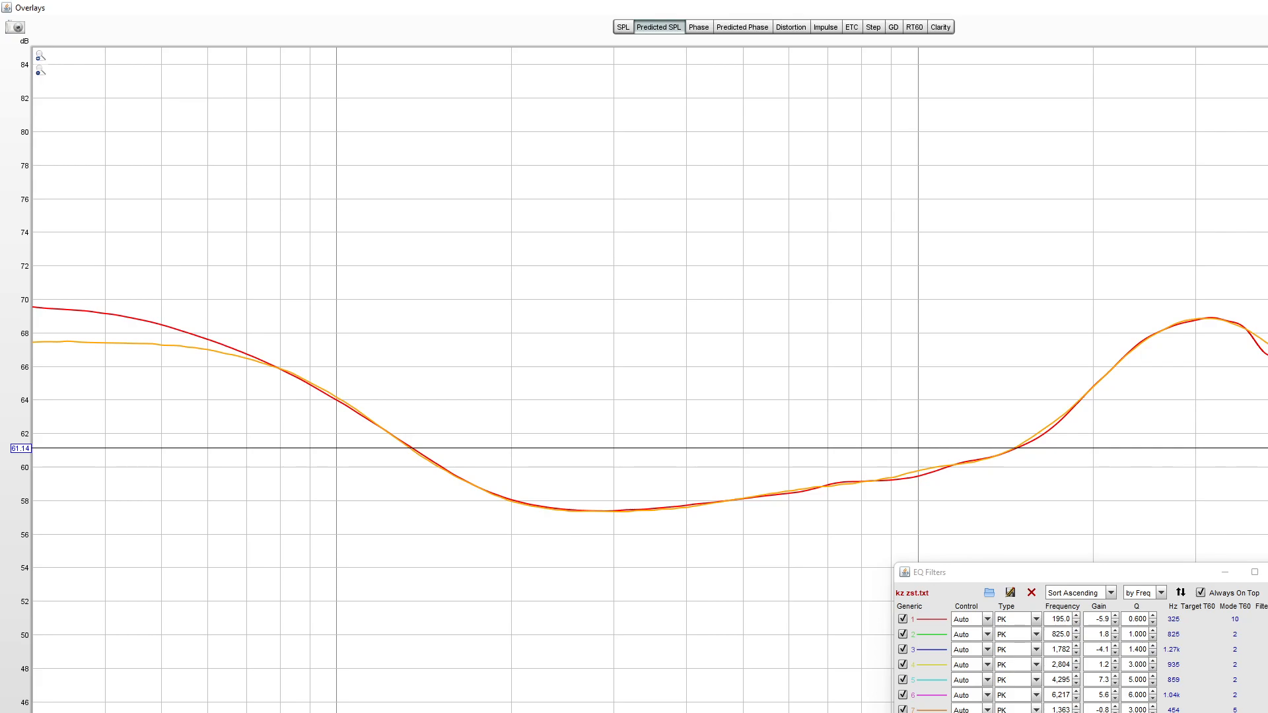
click(1070, 572)
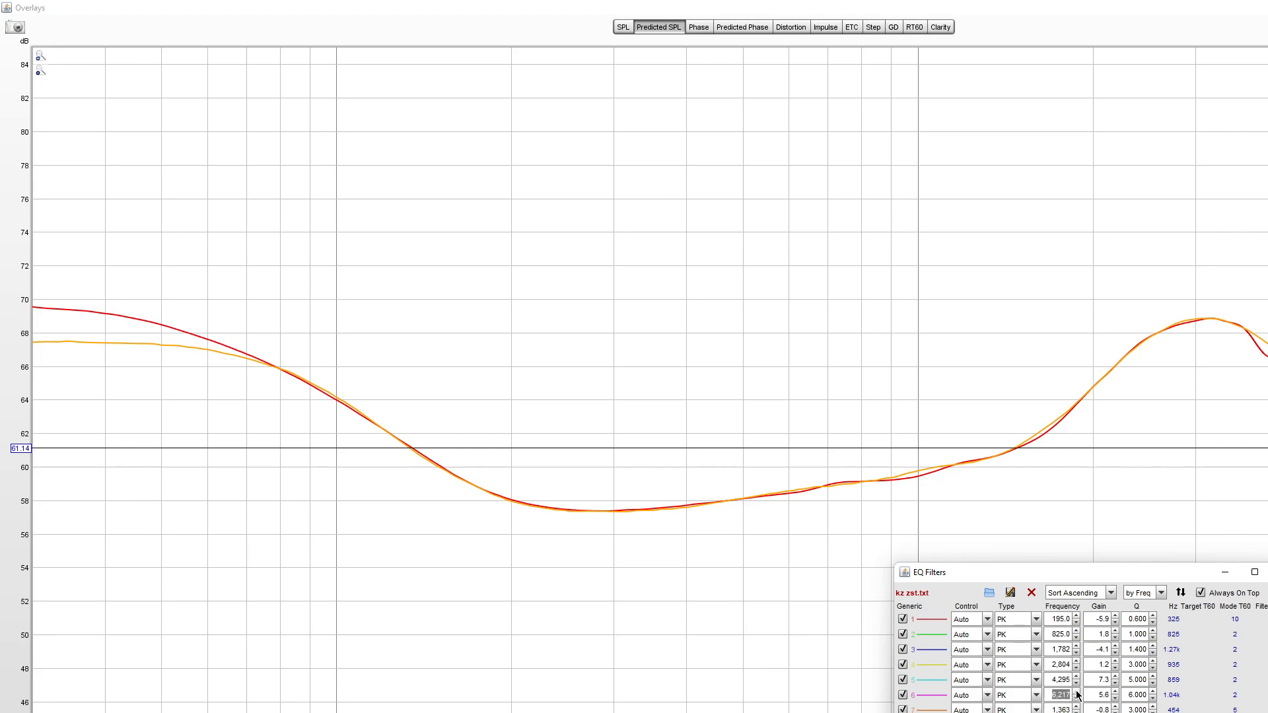
click(1116, 693)
click(1116, 693)
double_click(1135, 695)
text(4)
key(Return)
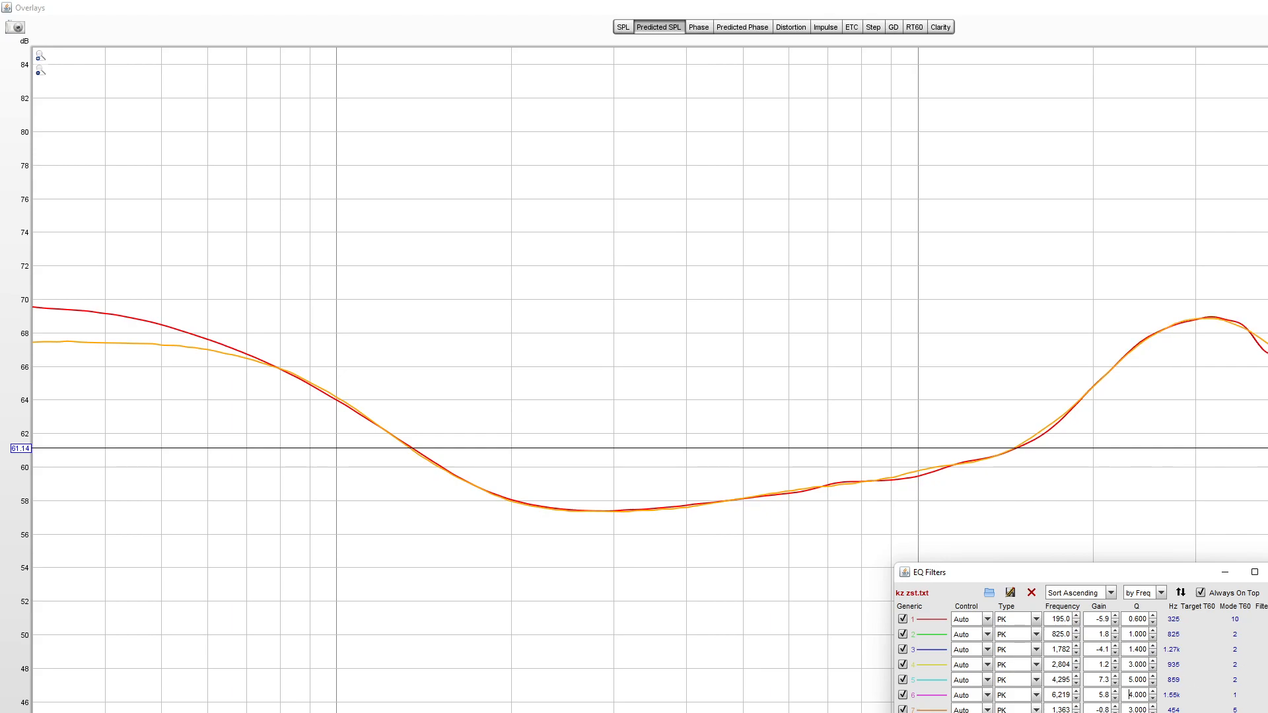
click(1264, 453)
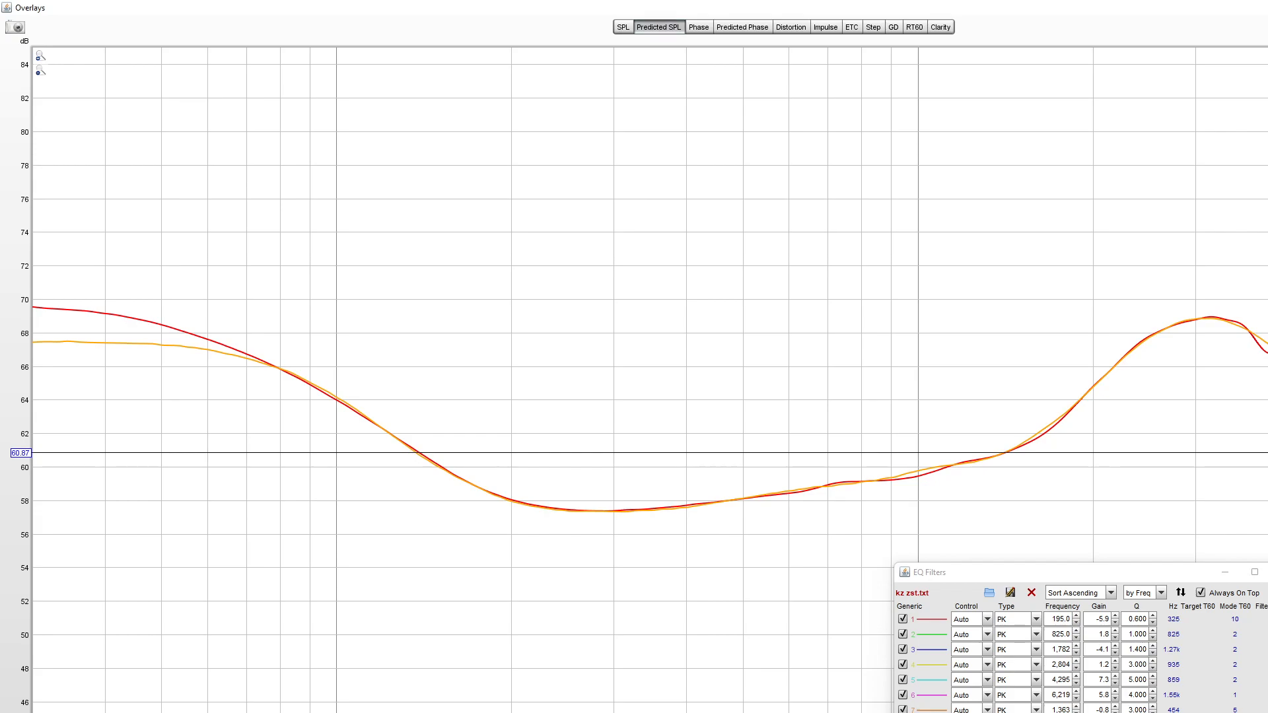
click(1265, 572)
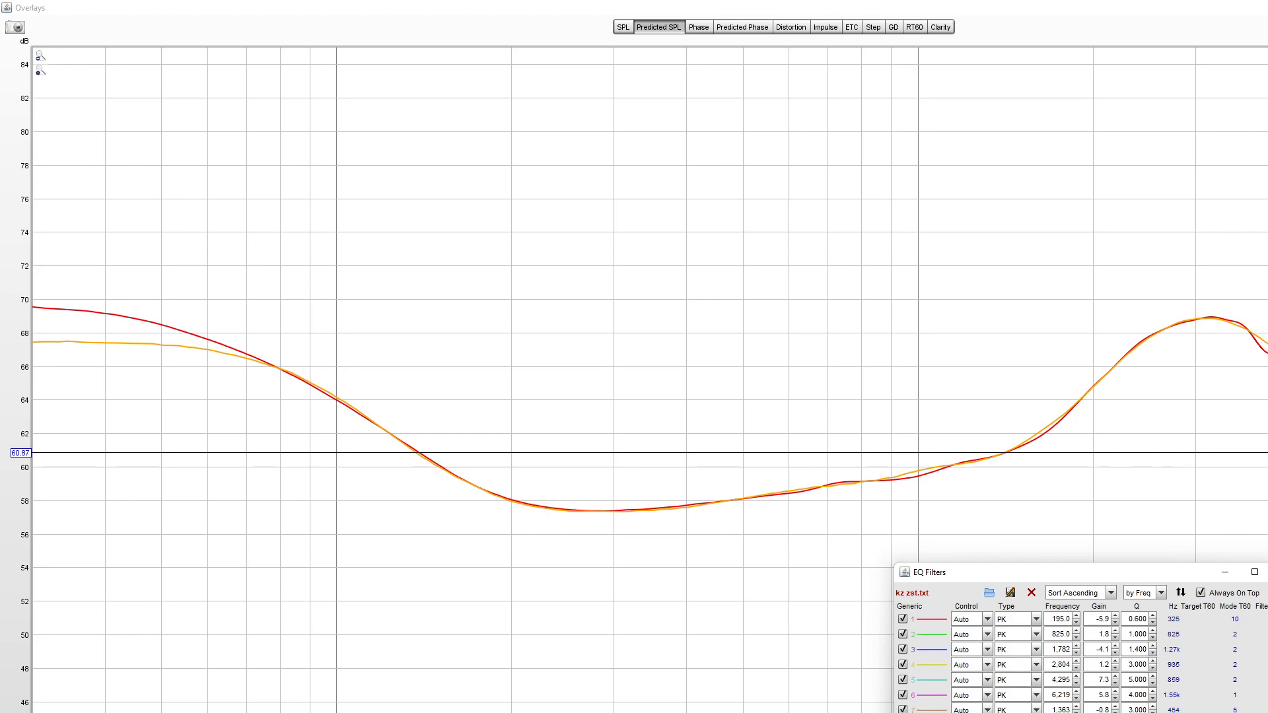
click(1266, 491)
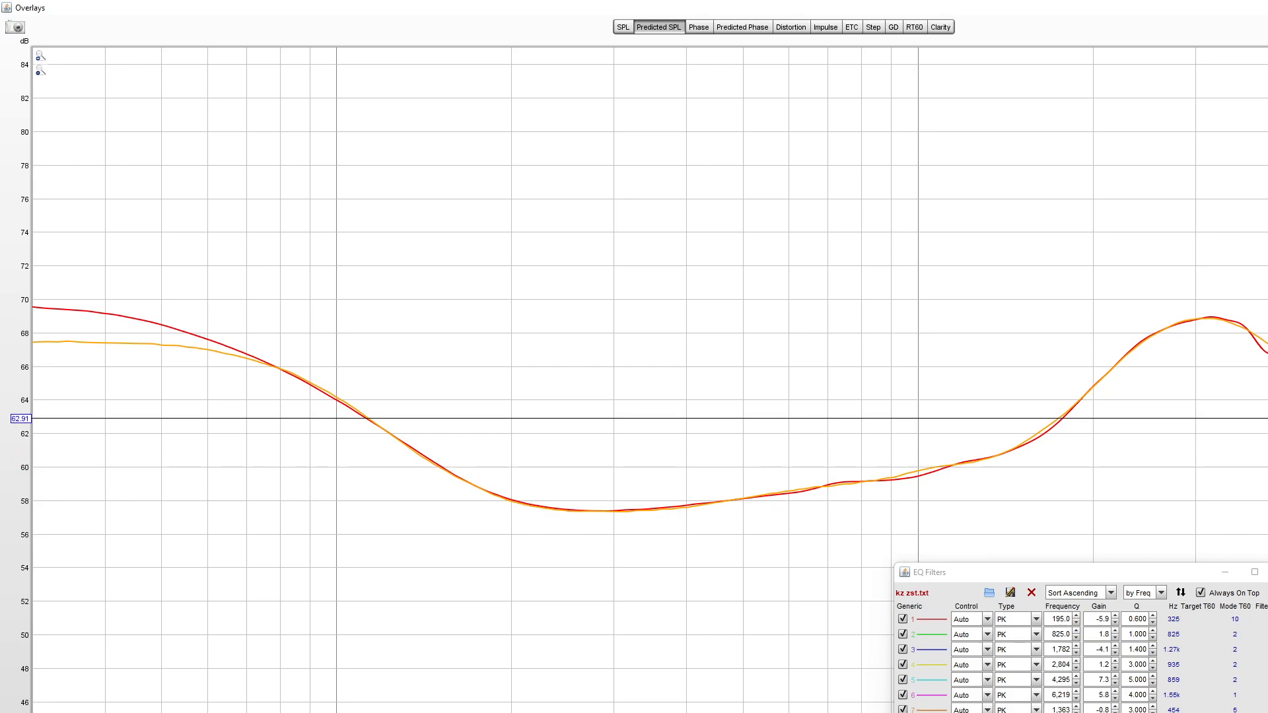
Step: Set filter 5 to 4,282 Hz with a gain of 7.4 dB
click(1113, 680)
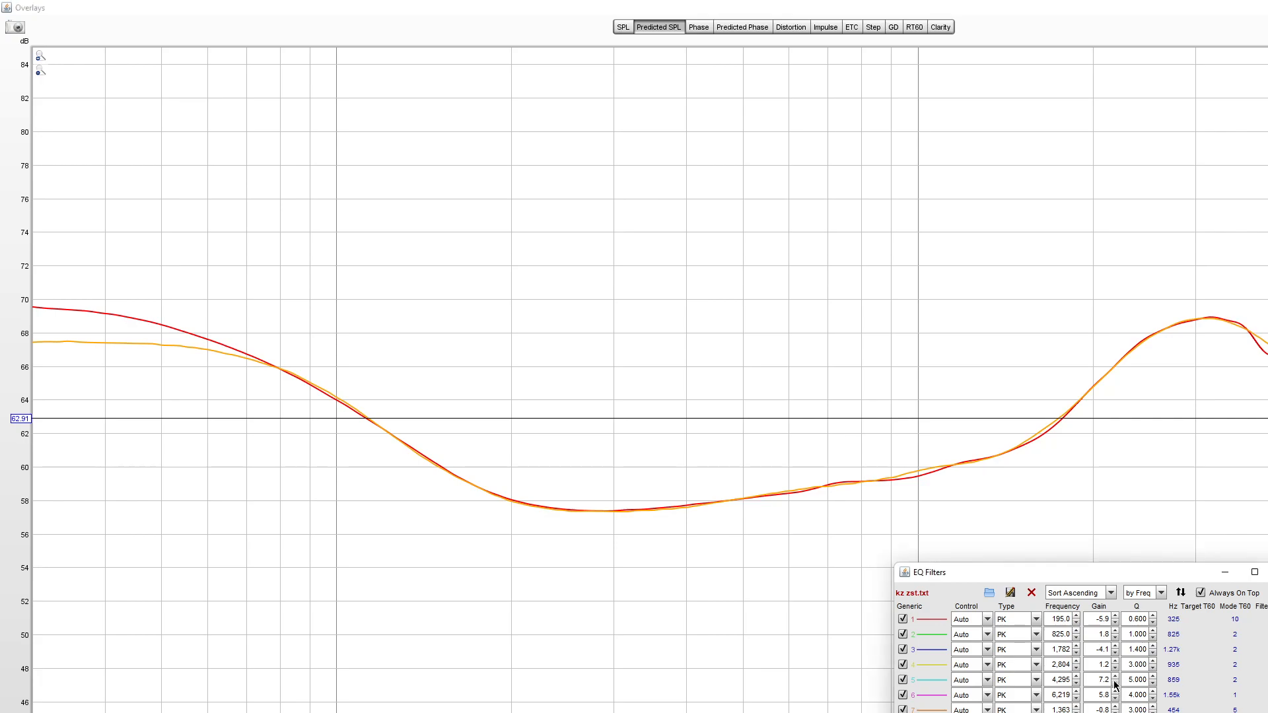
click(1115, 677)
click(1076, 685)
click(1076, 685)
click(1115, 668)
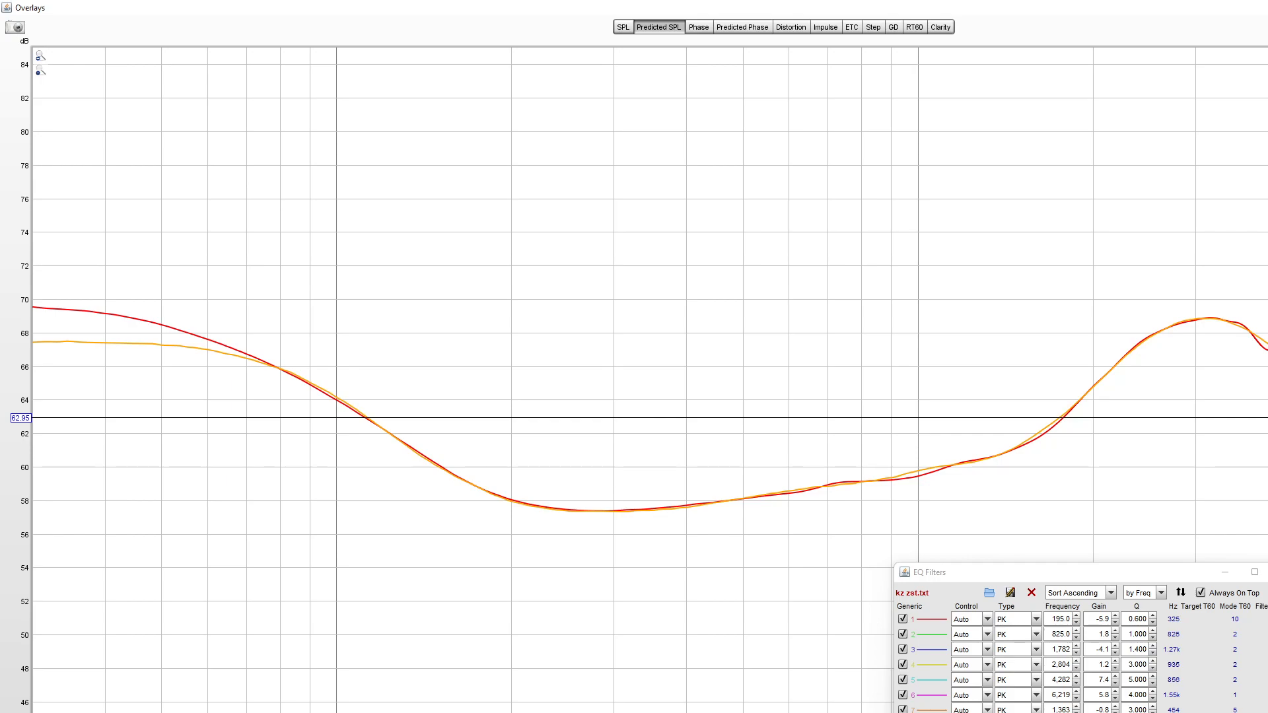
click(1265, 573)
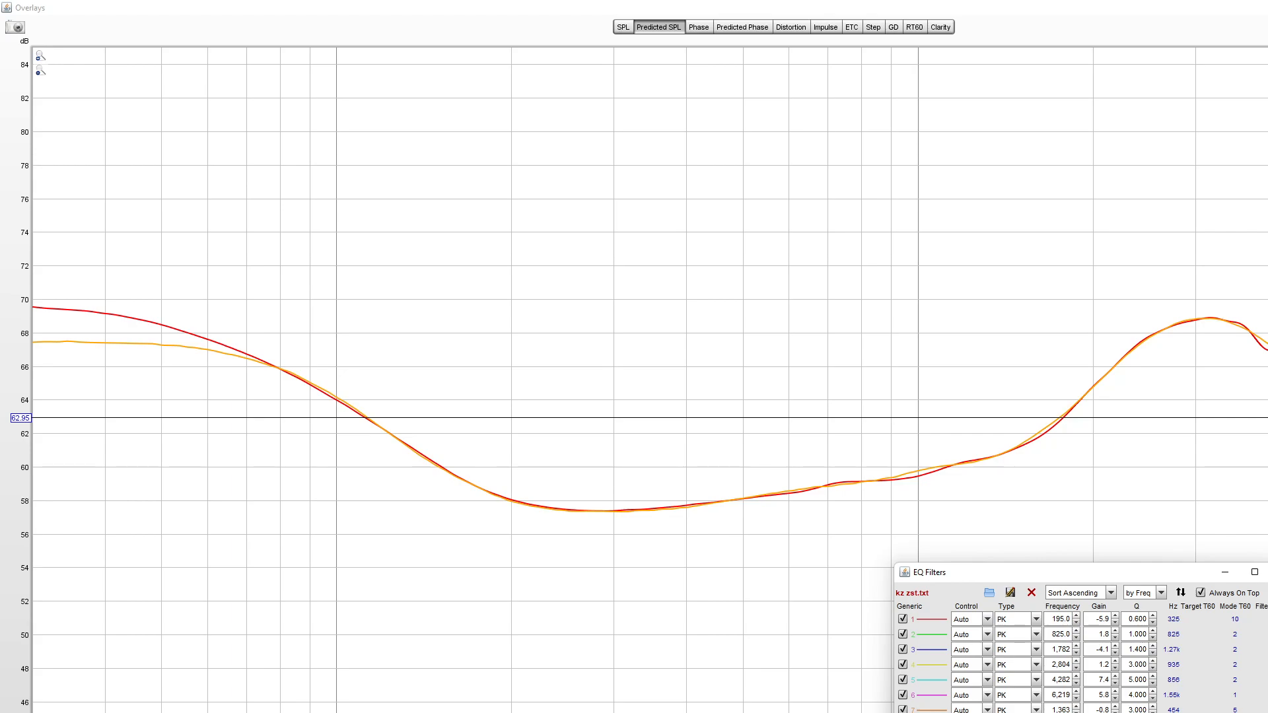
Step: Nudge filter 5 to 4,284 Hz and try small gain changes on filter 6, keeping it at 5.8 dB
key(Down)
key(Down)
key(Down)
click(1115, 692)
click(1116, 698)
click(1117, 699)
click(1117, 698)
click(1116, 692)
drag(965, 452, 967, 489)
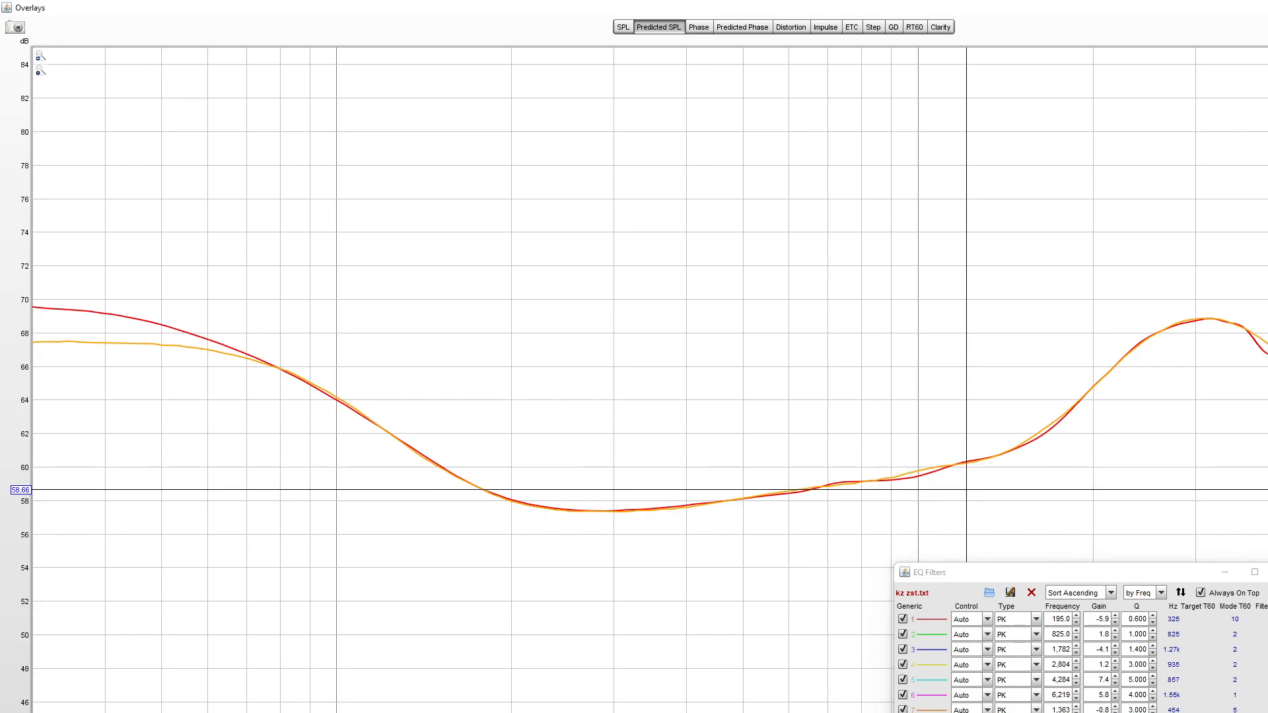
Step: Lower filter 7's frequency to 1,312 Hz, keeping its gain at -0.8 dB
click(1097, 710)
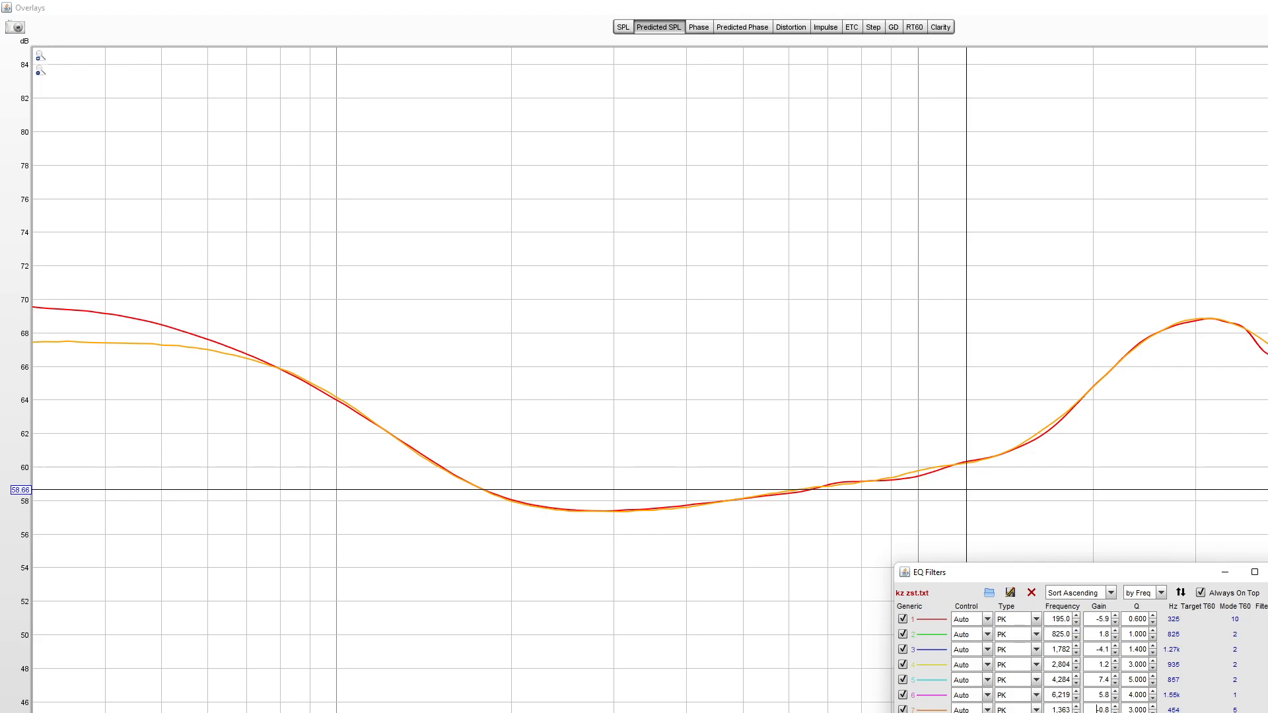
double_click(1062, 710)
text(1352)
key(Return)
key(Down)
key(Down)
key(Down)
key(Down)
key(Down)
key(Down)
key(Down)
key(Down)
click(1116, 712)
click(1116, 707)
click(929, 493)
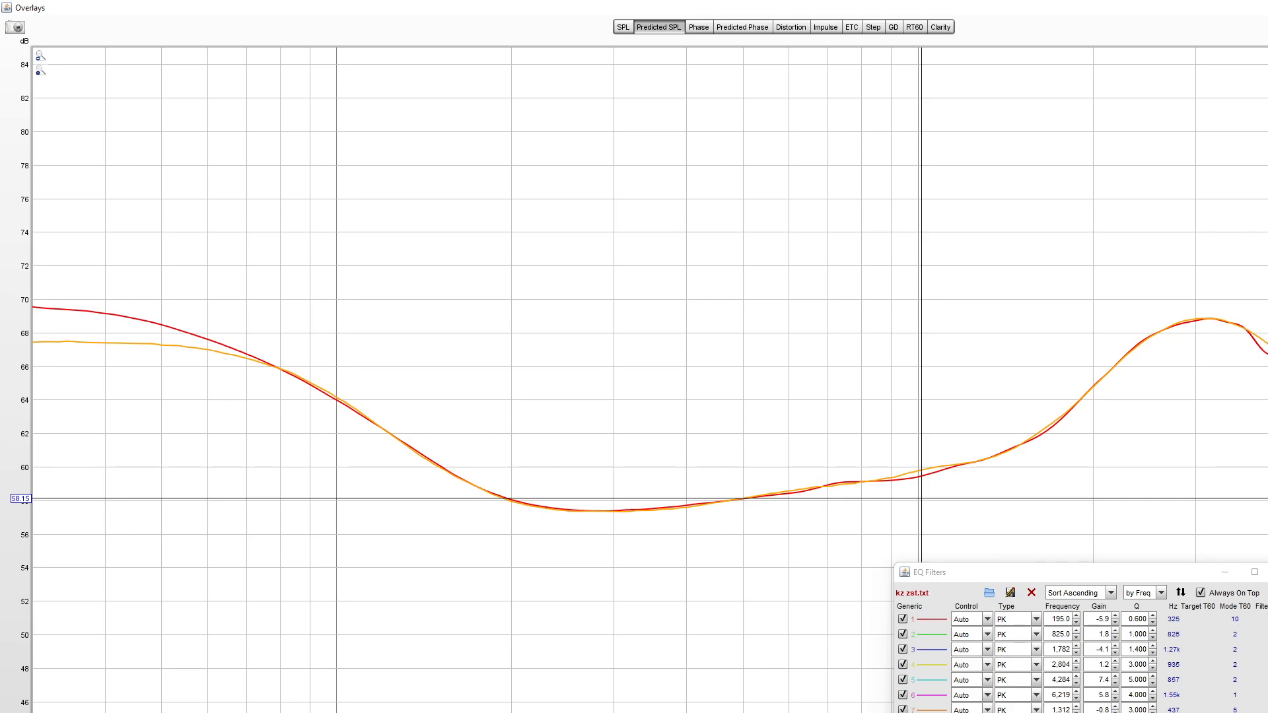
Step: Set filter 2 to 857 Hz with a gain of 1.9 dB
click(1115, 632)
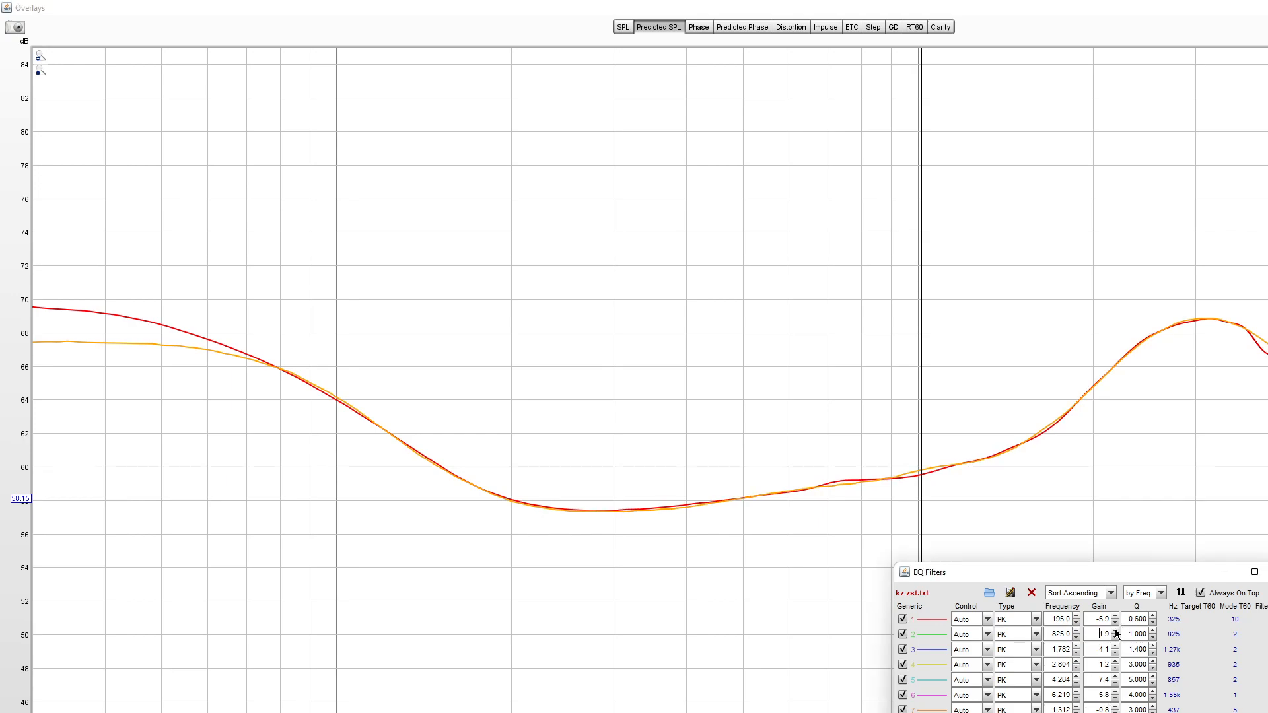
click(1076, 630)
click(1077, 631)
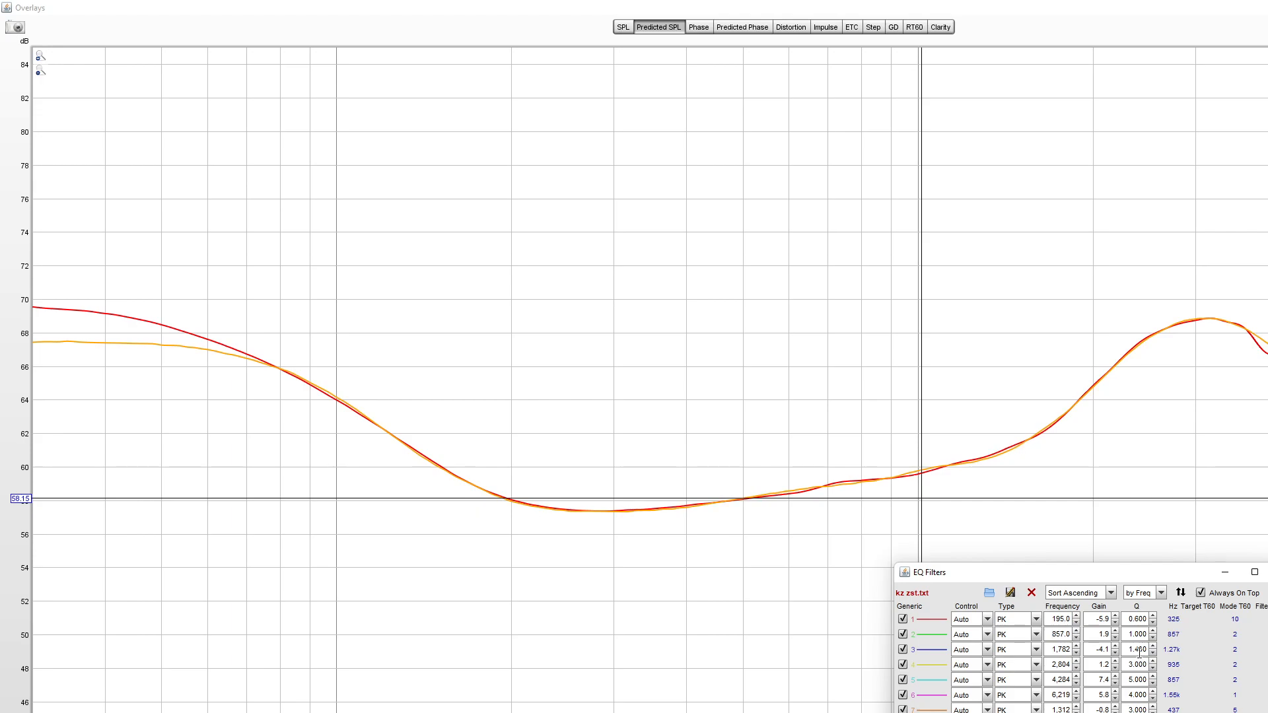
click(808, 497)
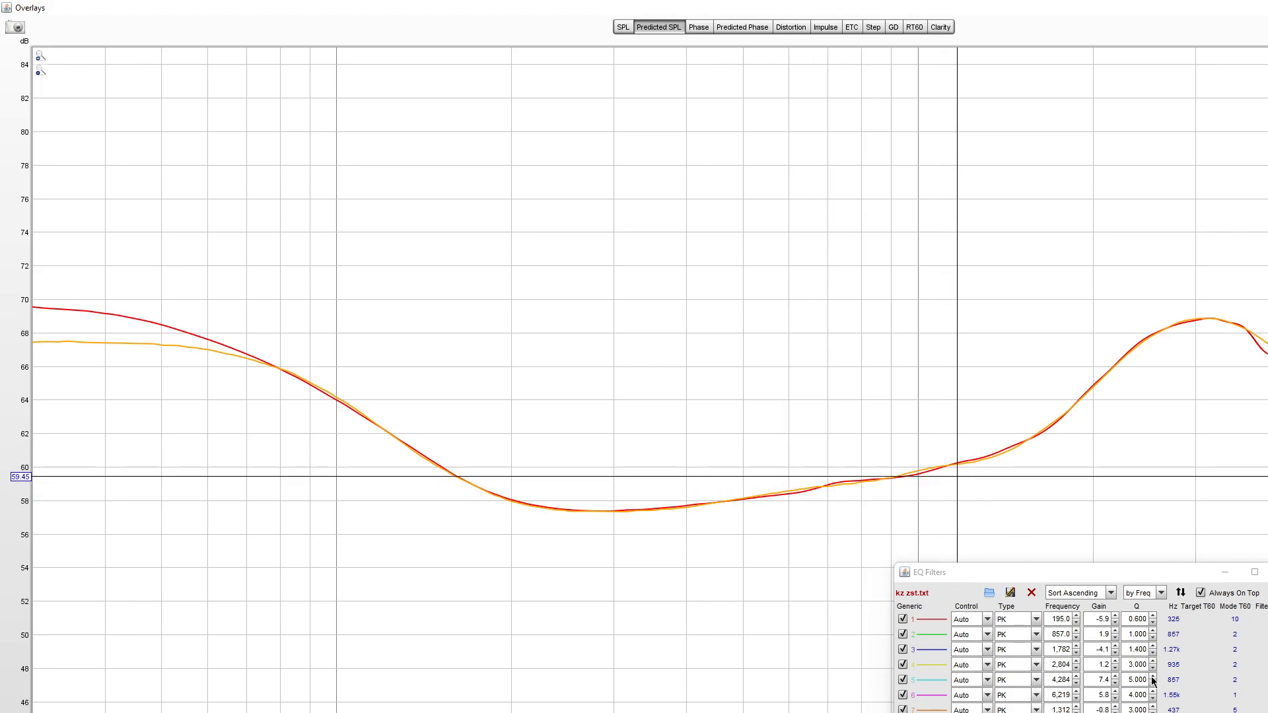
Step: Set filter 7's gain to -1.0 dB and compare the predicted curve with the filter off and on
scroll(1097, 709, down, 2)
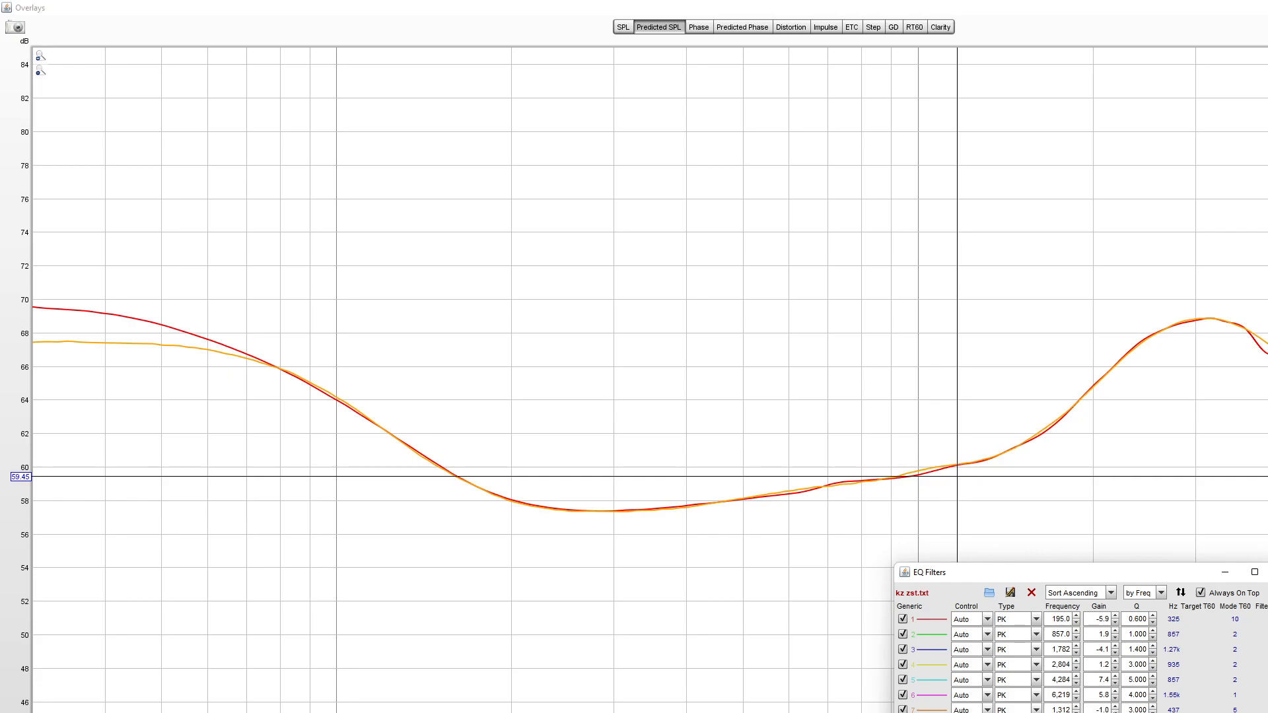
click(903, 709)
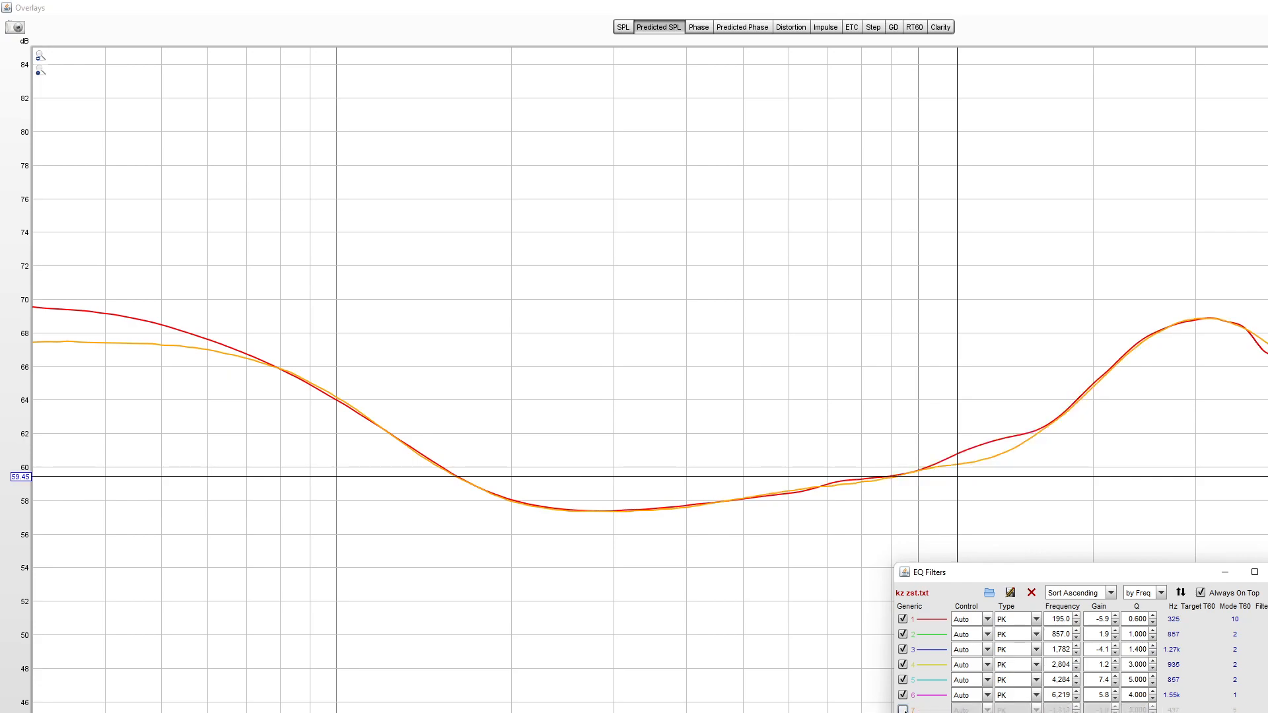
click(903, 709)
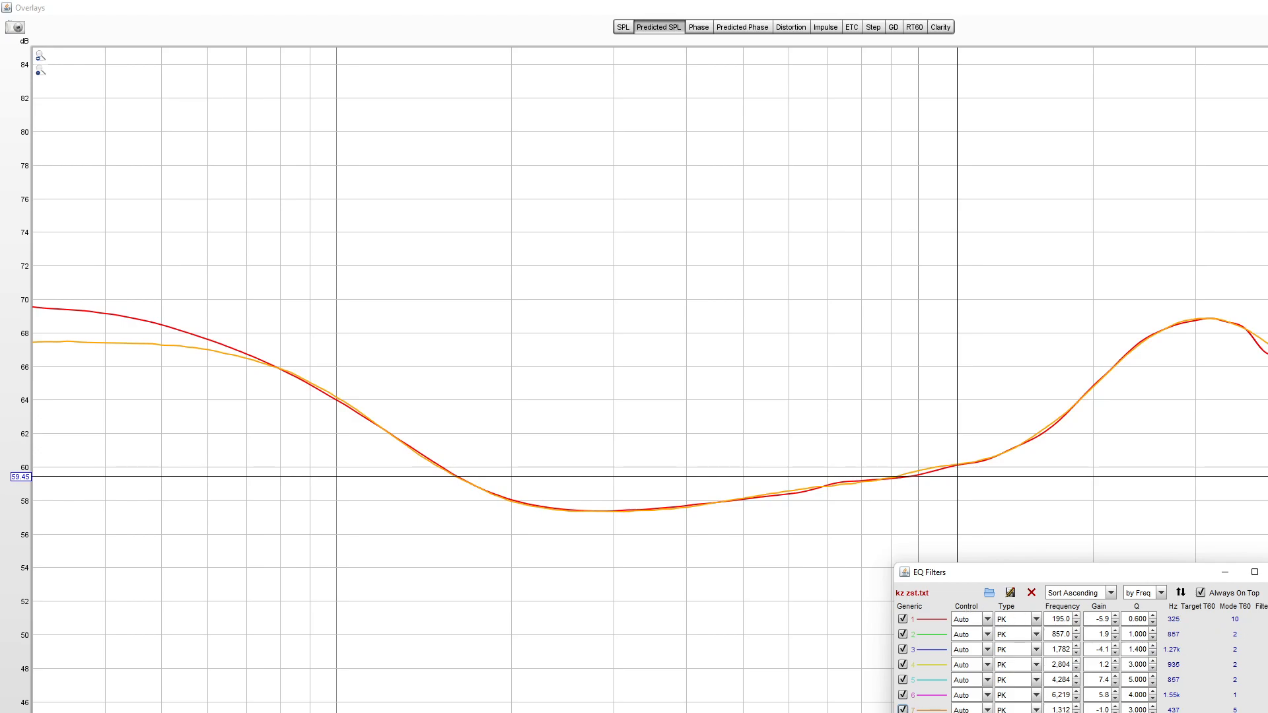
Step: Raise filter 2's gain to 2.1 dB and try filter 3 gains of -4.2 and -4.0 dB before restoring -4.1 dB
click(1118, 629)
click(1118, 633)
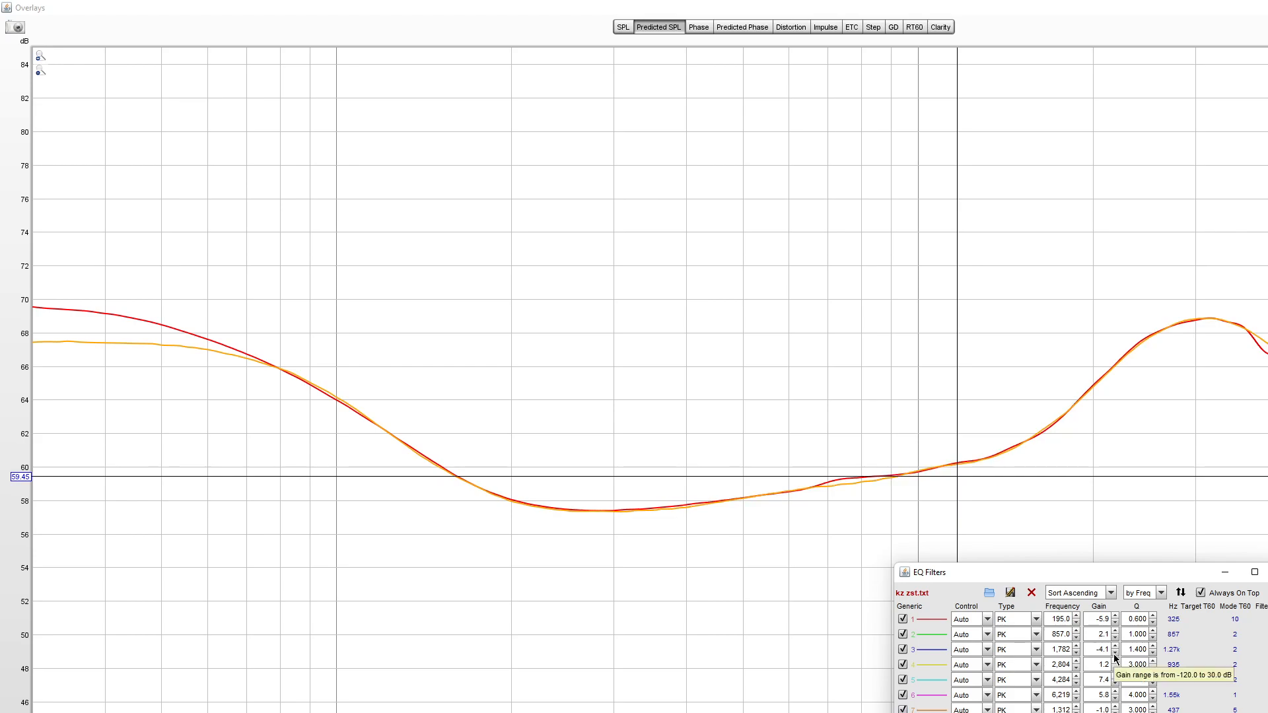
click(1114, 653)
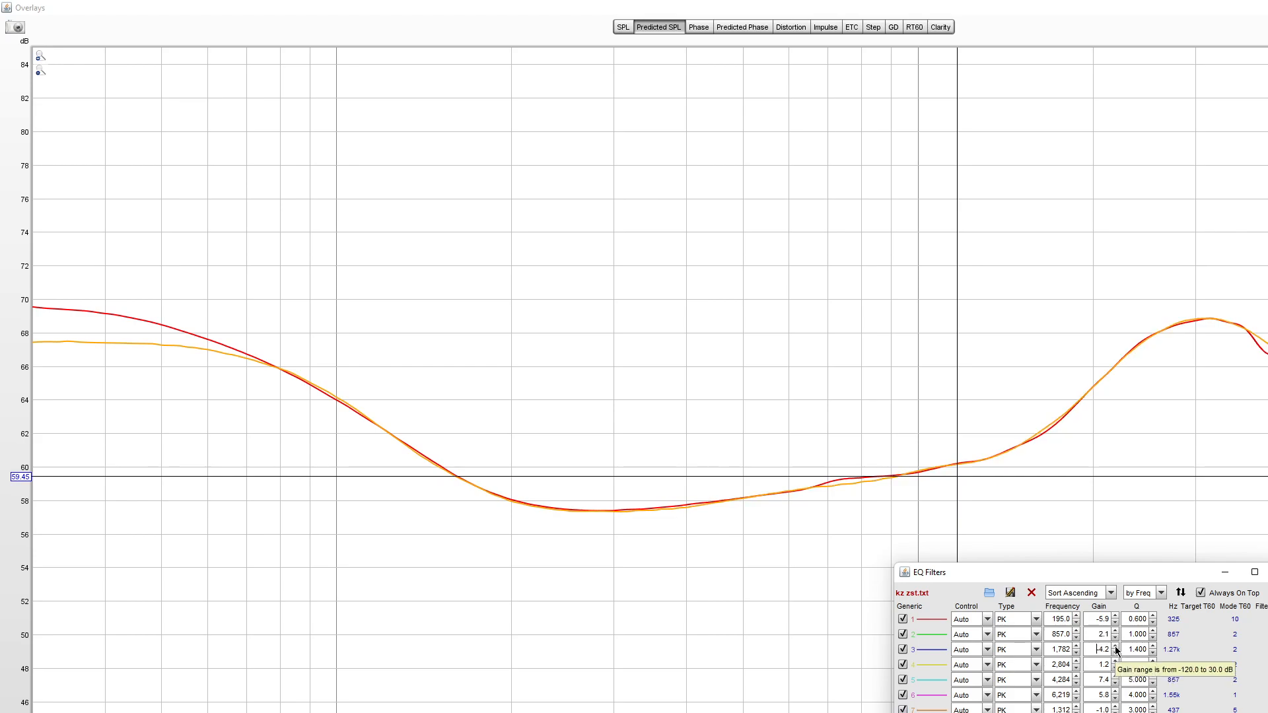
click(1115, 646)
click(1114, 646)
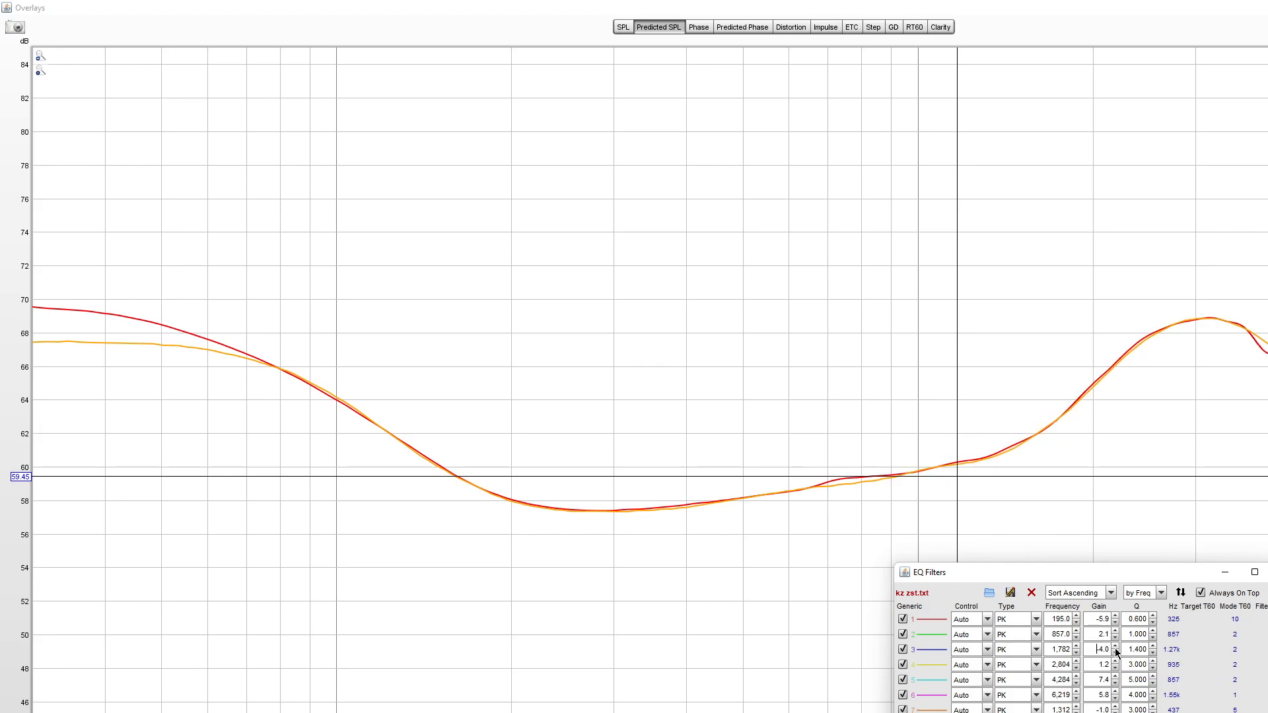
click(1115, 651)
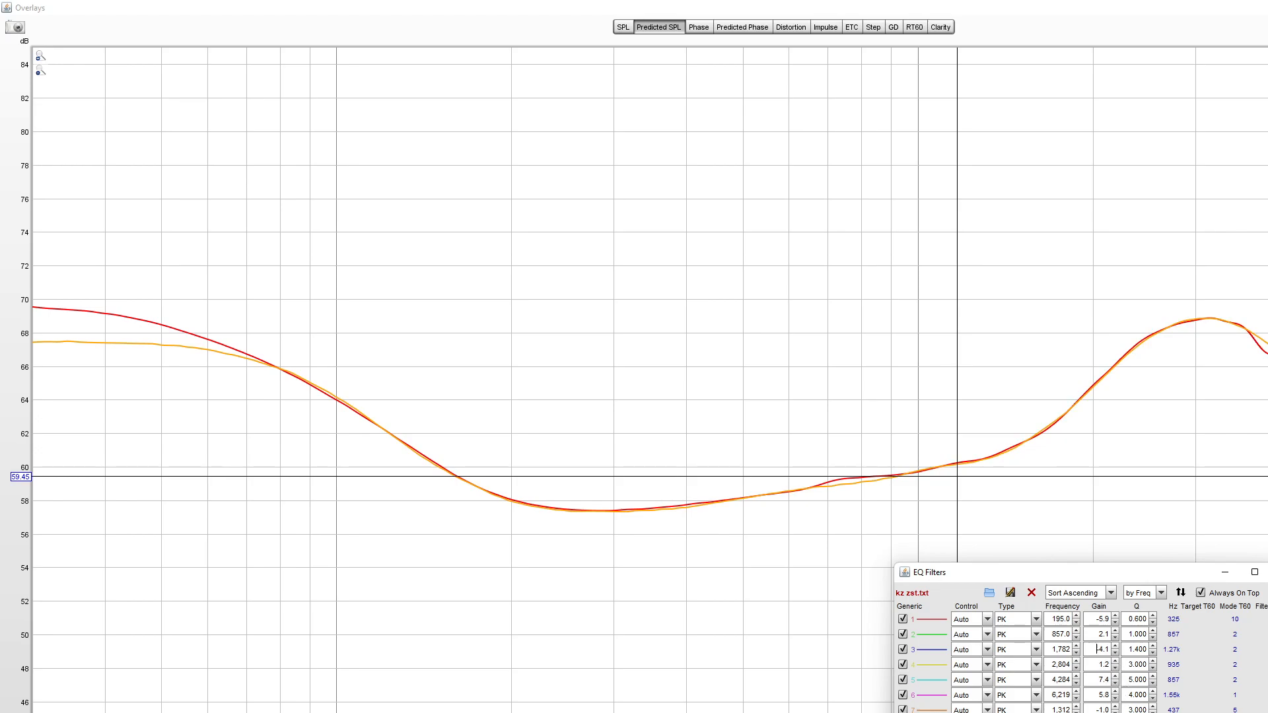
Step: Set filter 7's gain to -1.1 dB and filter 2 to 905 Hz with a gain of 2.0 dB
click(1116, 712)
click(1076, 630)
click(1075, 629)
click(1075, 629)
click(1075, 629)
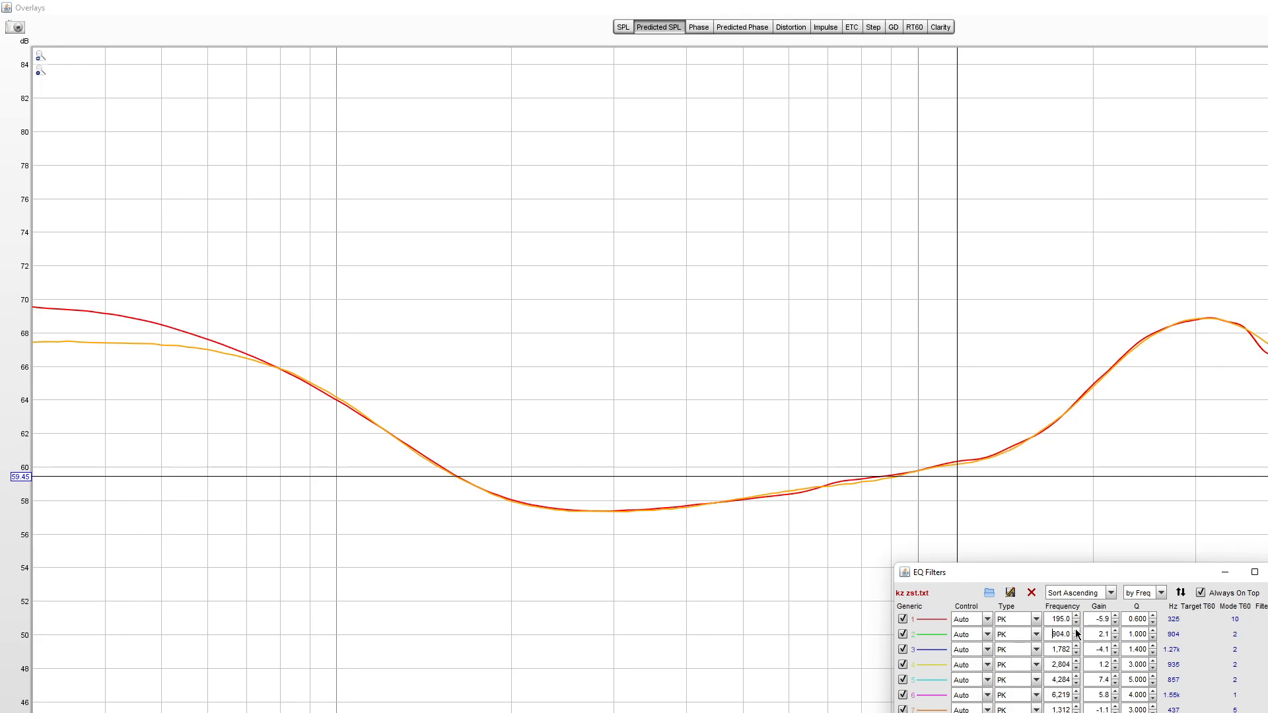
click(1122, 636)
click(1114, 638)
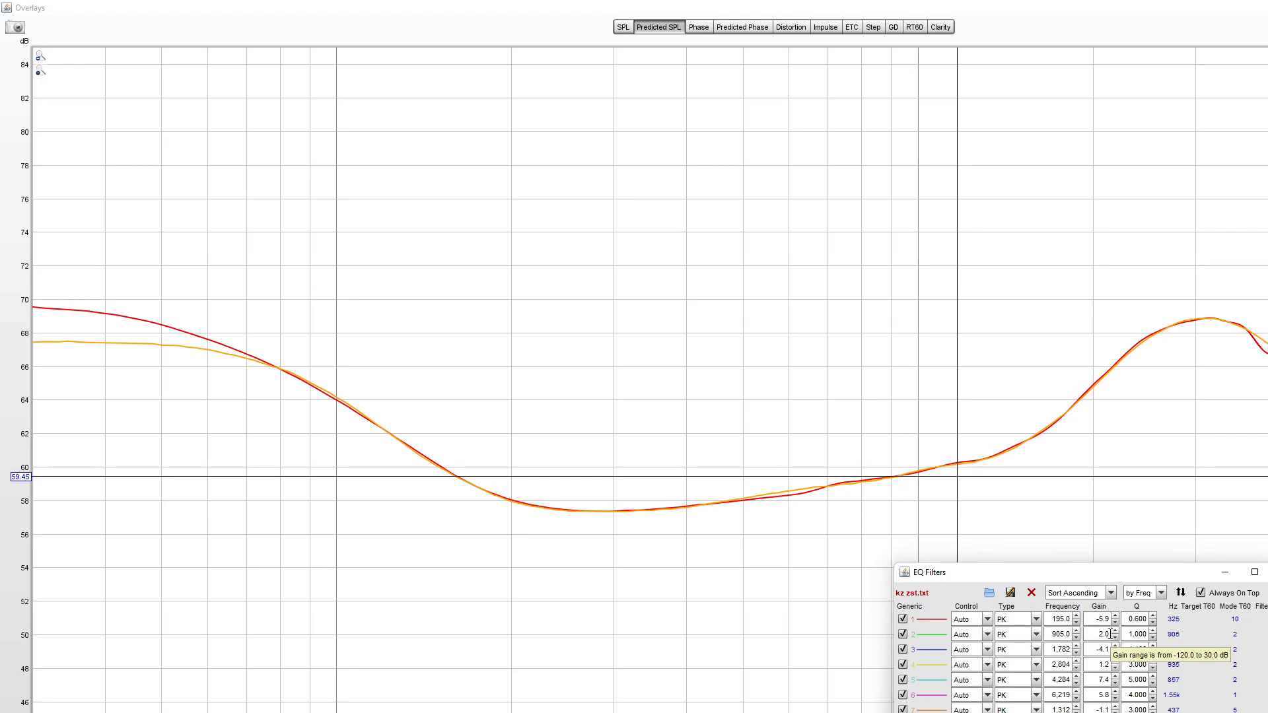
click(816, 512)
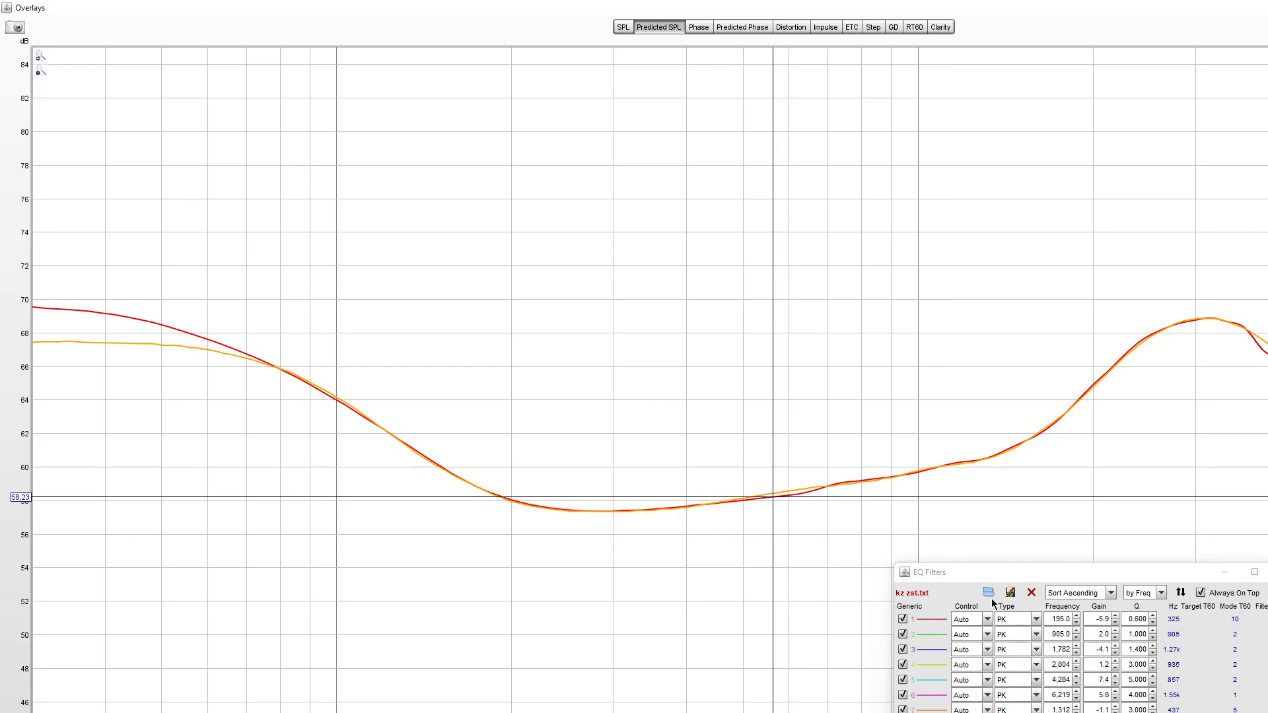
Step: Try filter 1 at 196 Hz with a gain of -6.0 dB and a Q of 0.65
click(1116, 622)
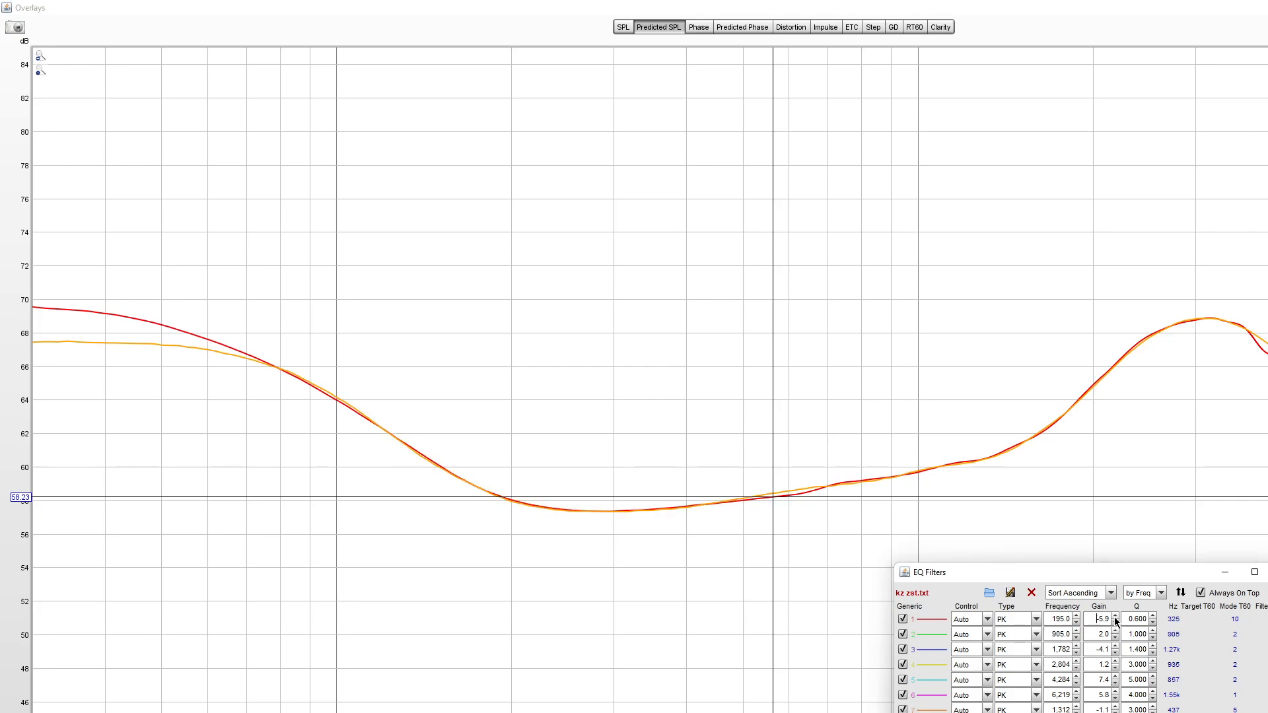
double_click(1137, 619)
text(0.75)
key(Return)
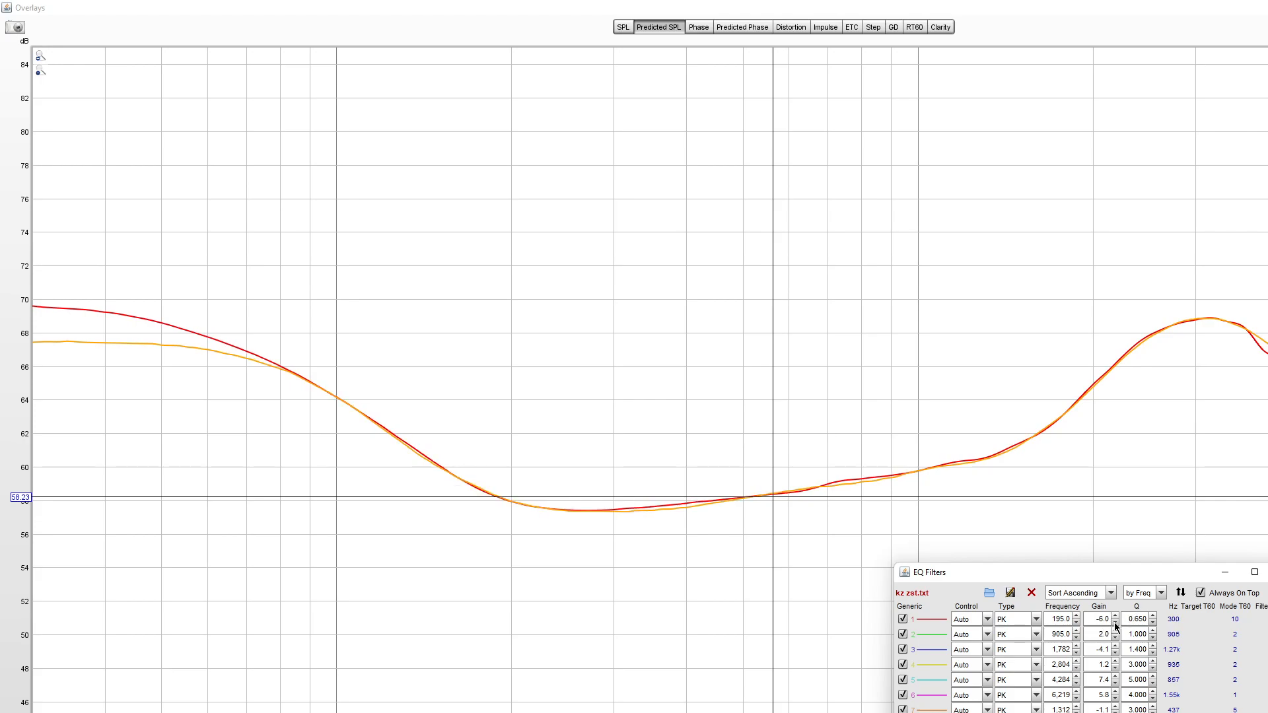
click(1076, 615)
click(1115, 616)
click(1114, 623)
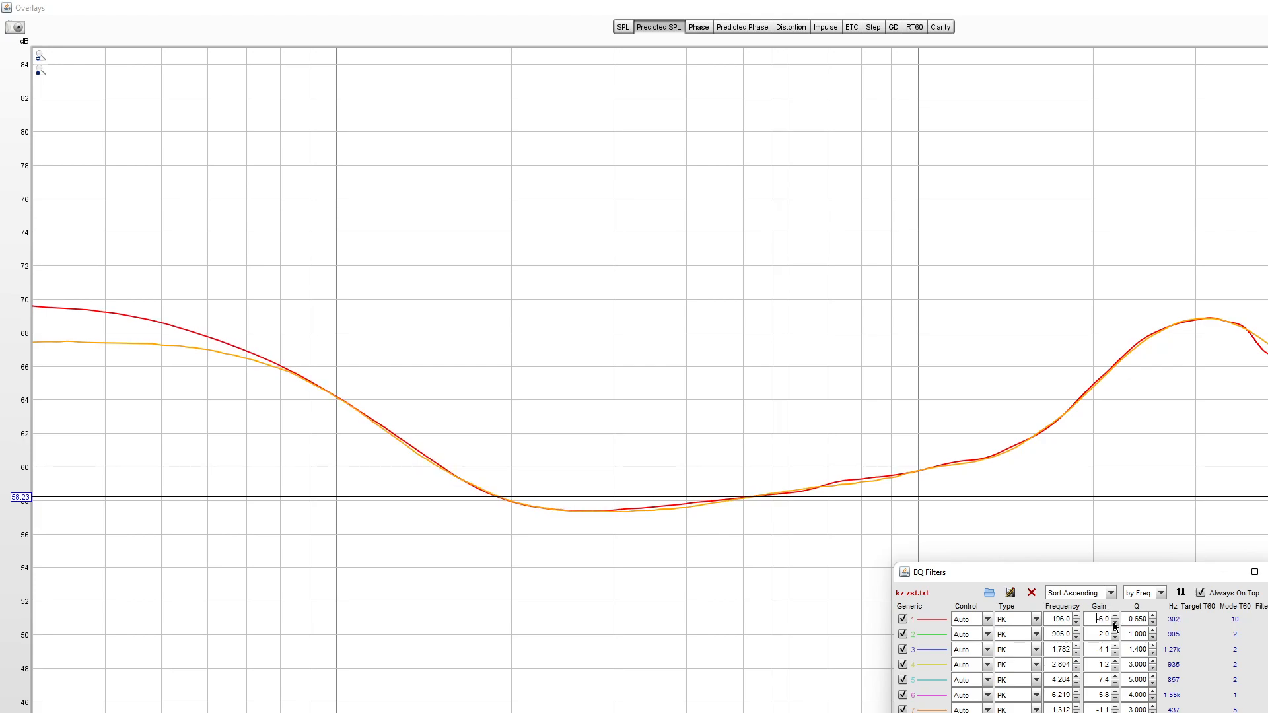
Step: Set filter 1 to 196.5 Hz with a gain of -5.9 dB and a Q of 0.6
double_click(1137, 619)
key(BackSpace)
text(.6)
key(Return)
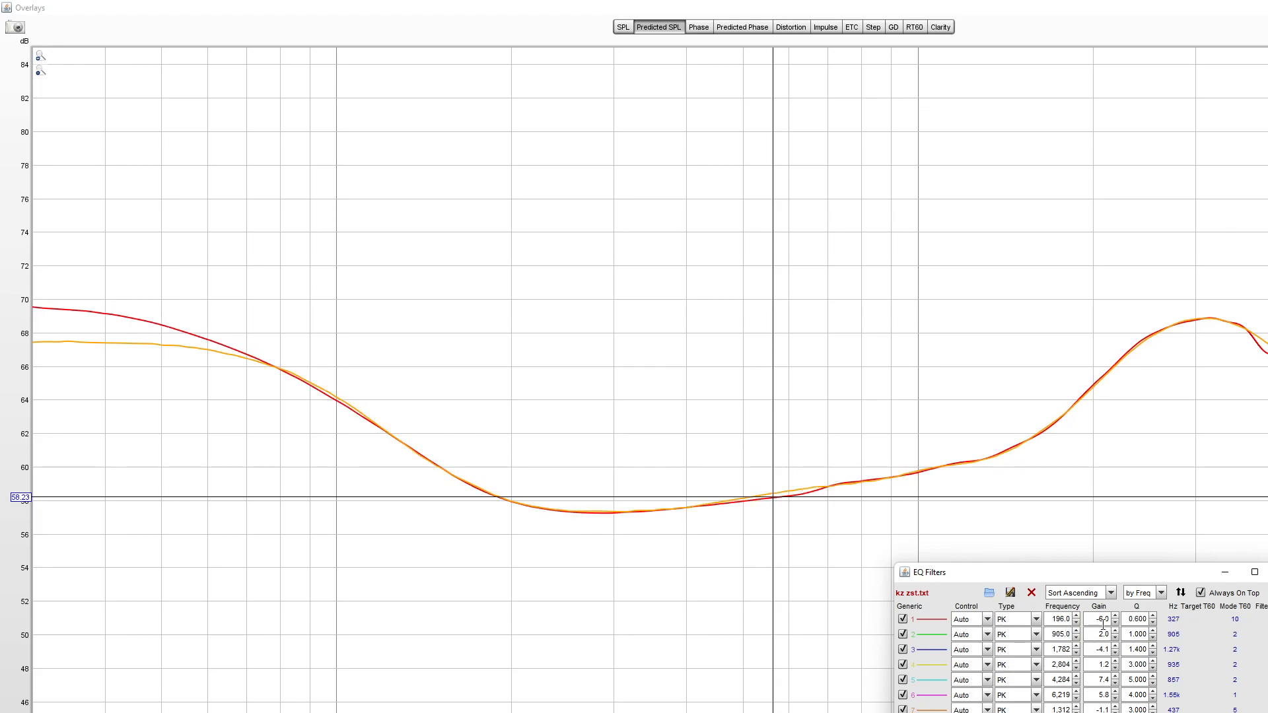
click(1076, 616)
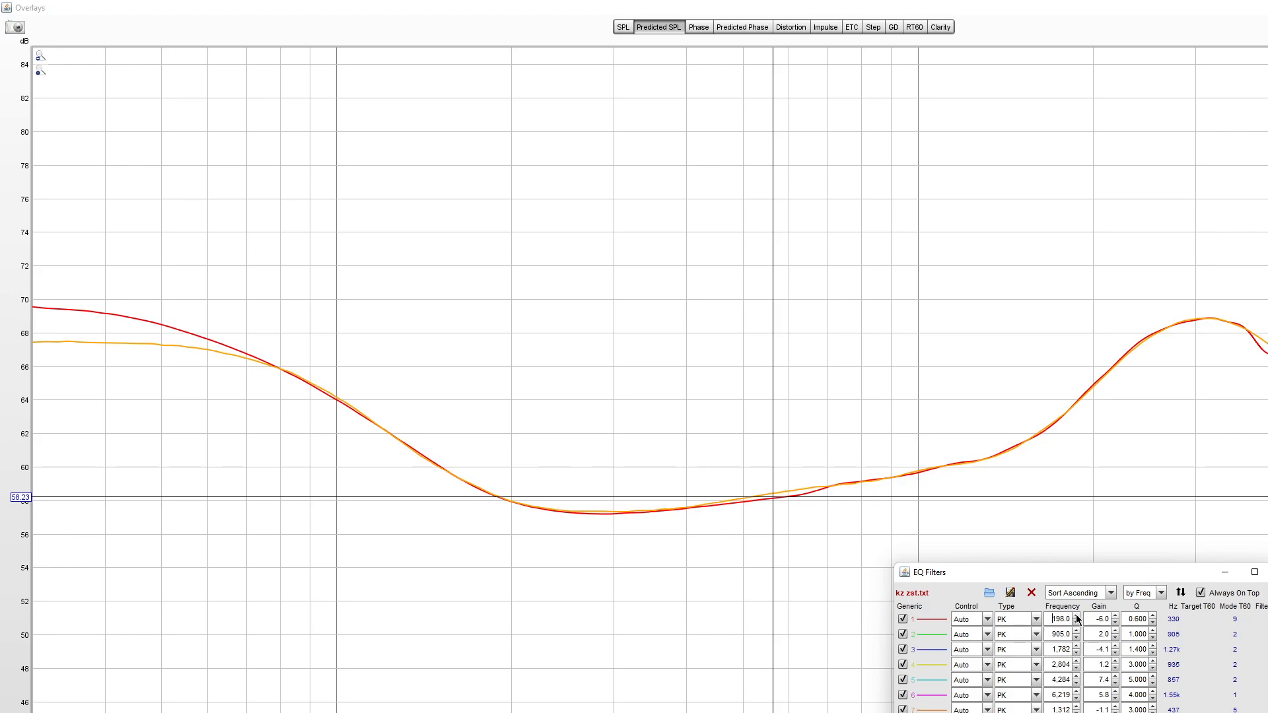
click(1076, 616)
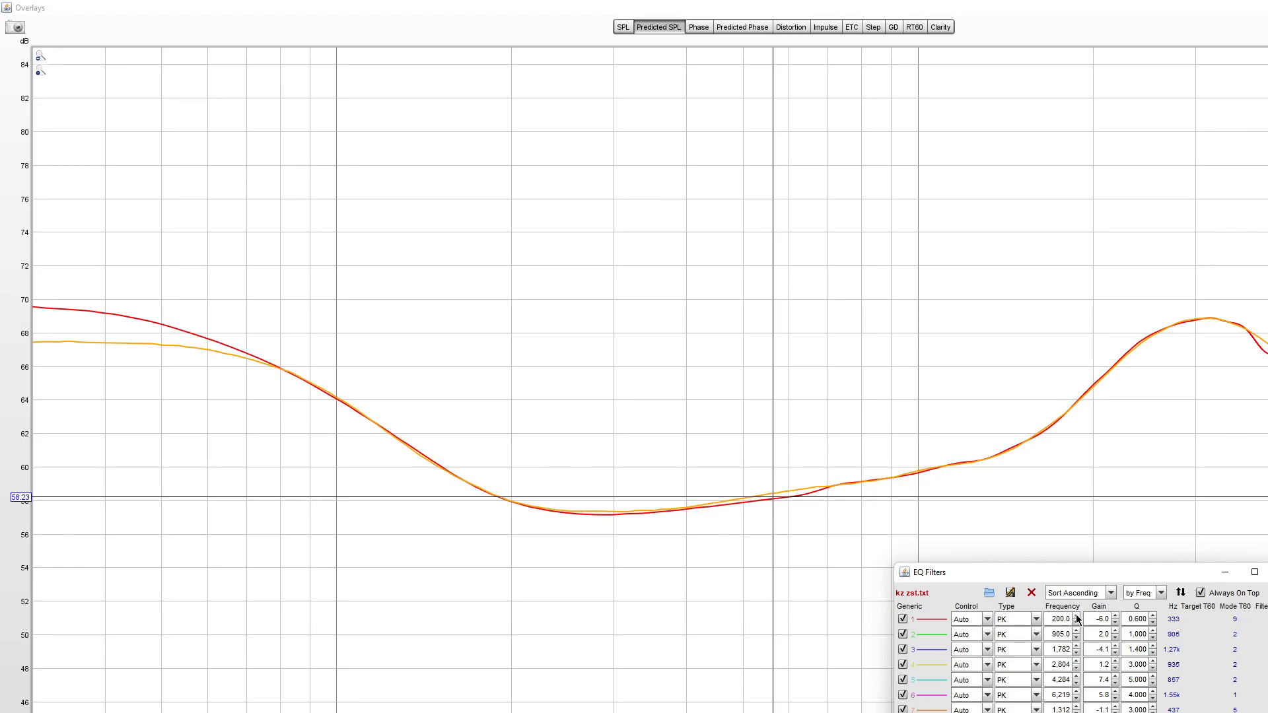
click(1115, 616)
click(1076, 623)
click(1076, 623)
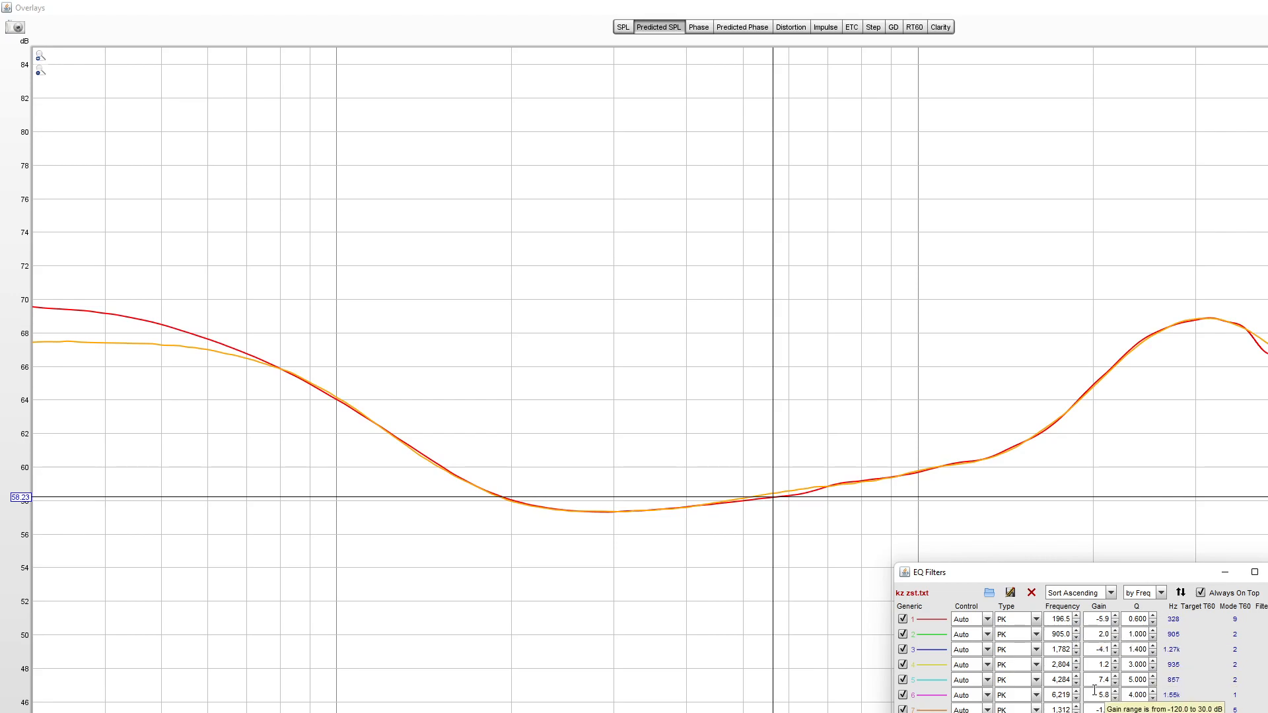
click(1266, 414)
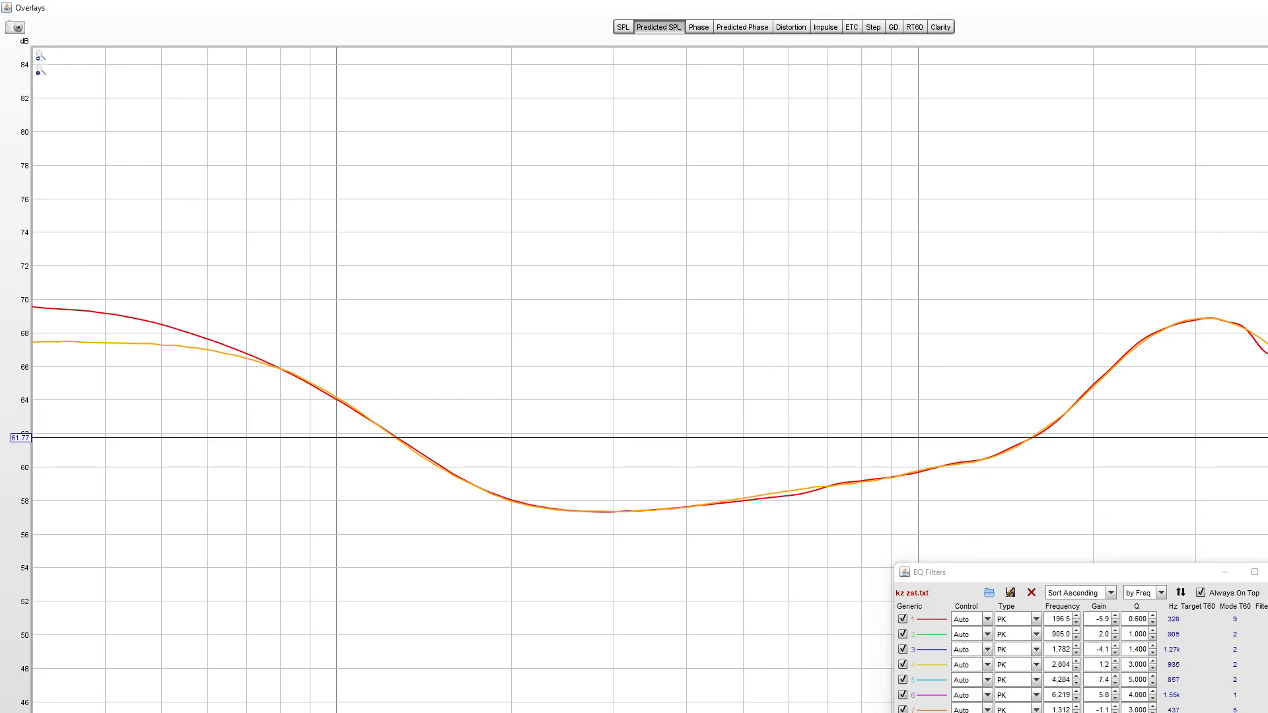
Step: Set filter 5 to 4,296 Hz with a gain of 7.9 dB
click(1114, 679)
click(1113, 678)
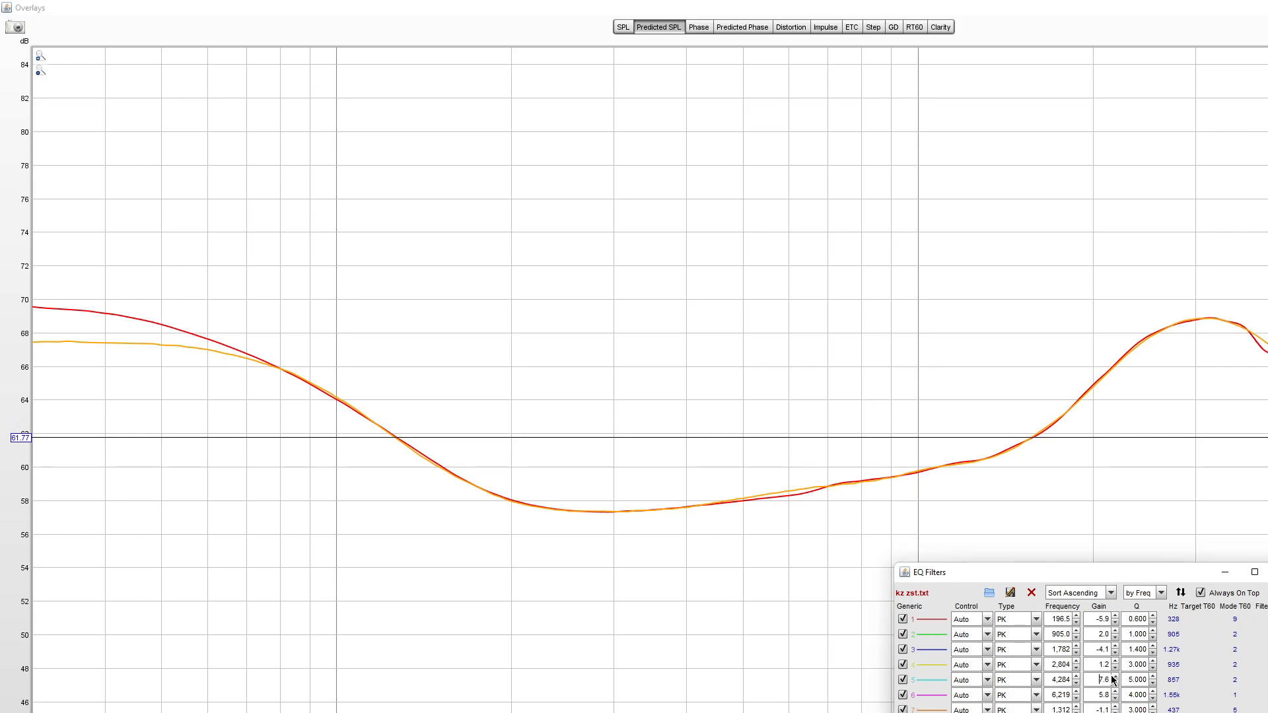
click(1113, 678)
click(1114, 678)
click(1076, 677)
click(1265, 407)
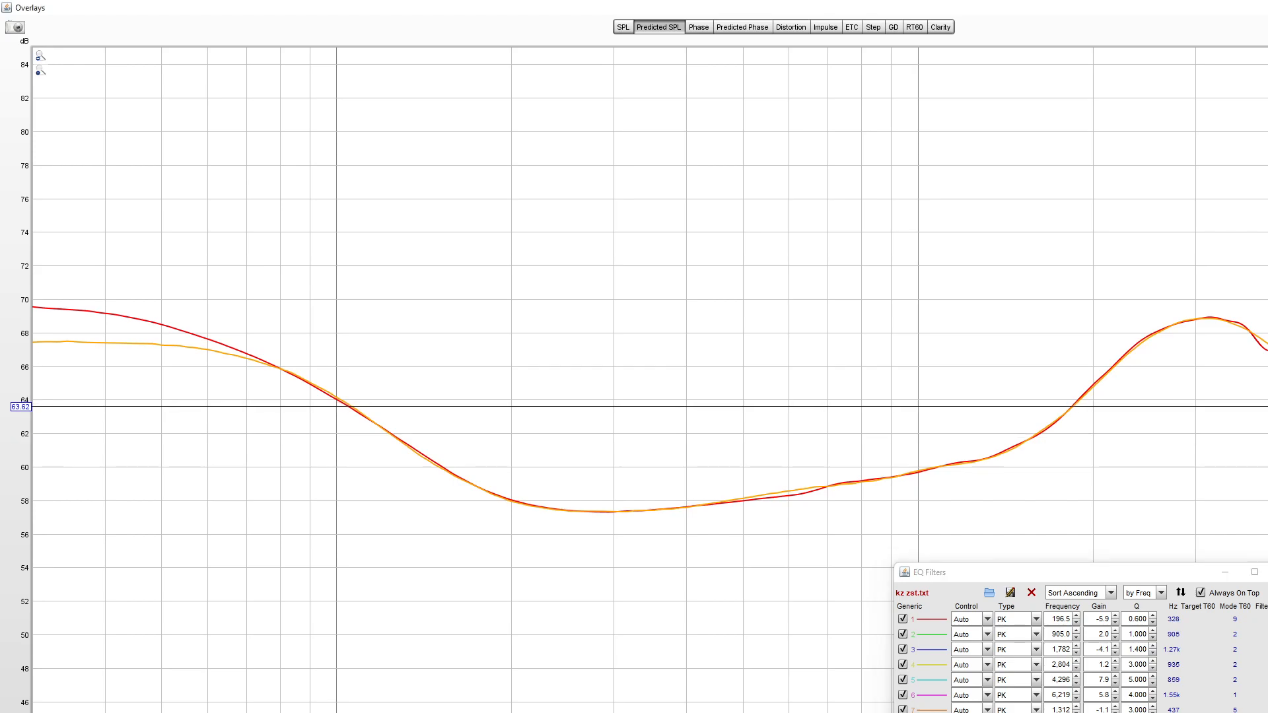
Step: Raise filter 6's gain to 6.0 dB after checking the predicted curve against the target
click(1175, 711)
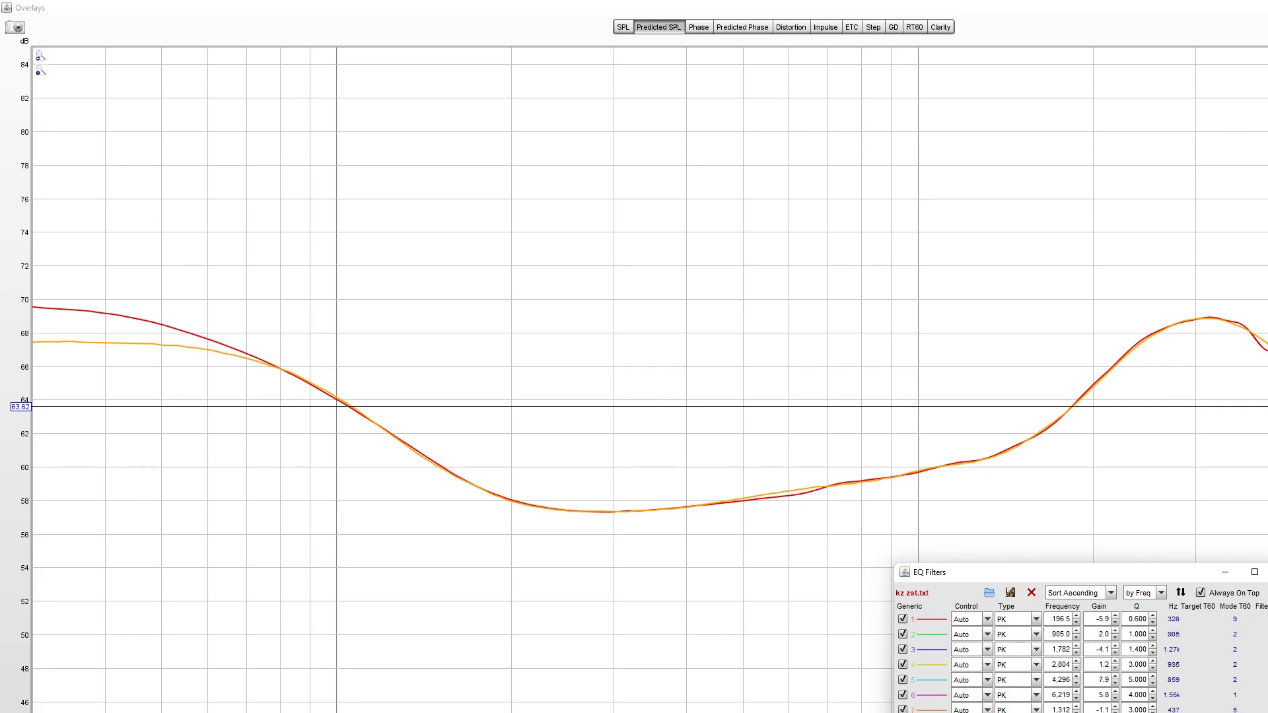
click(1264, 437)
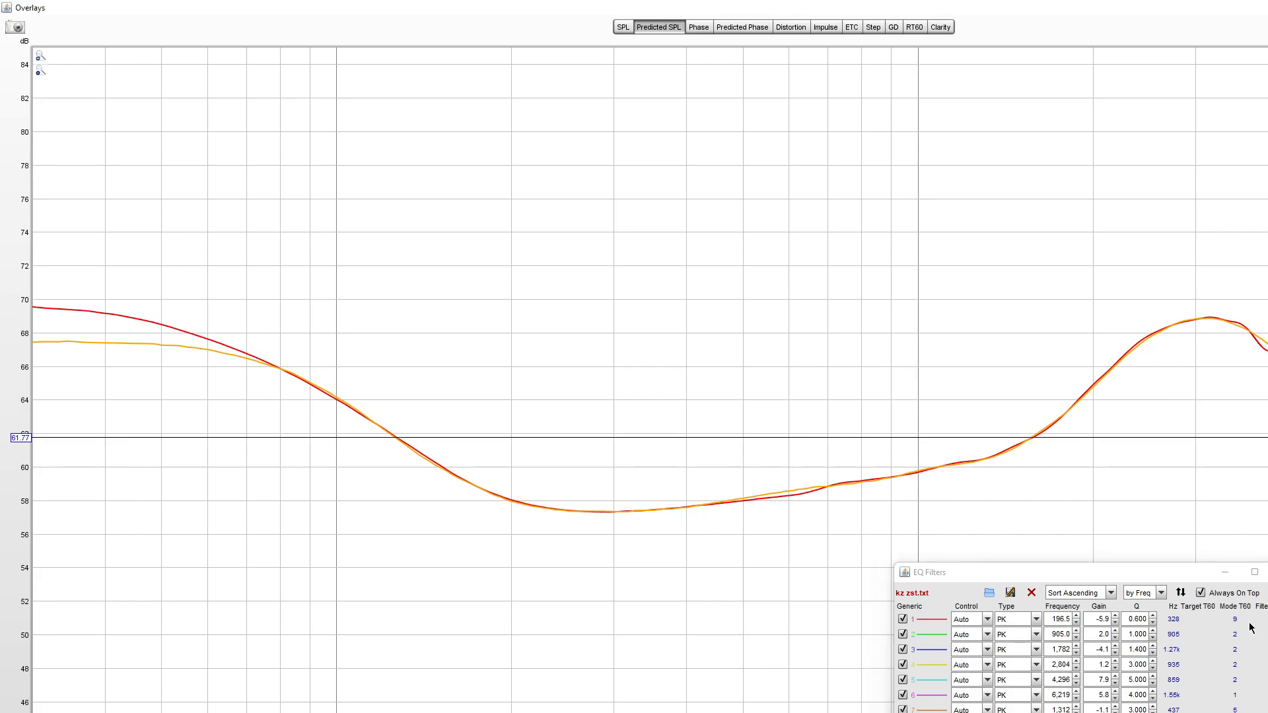
click(1175, 711)
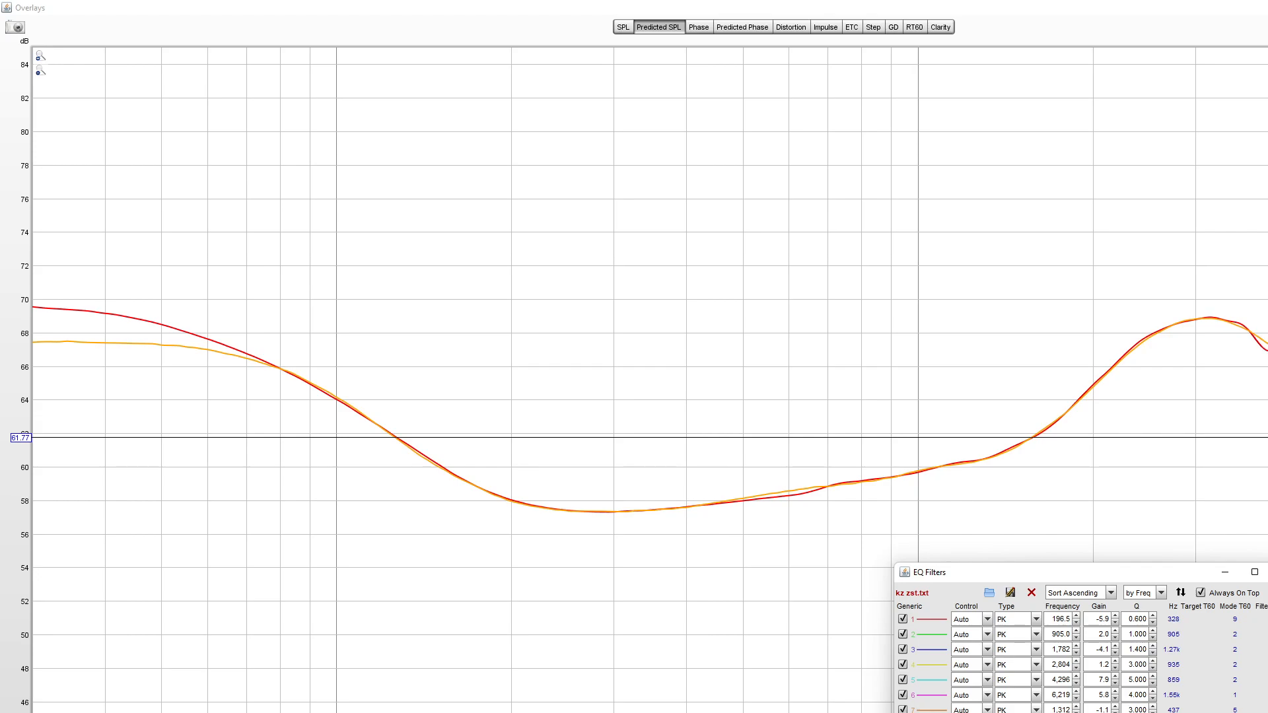
click(1261, 482)
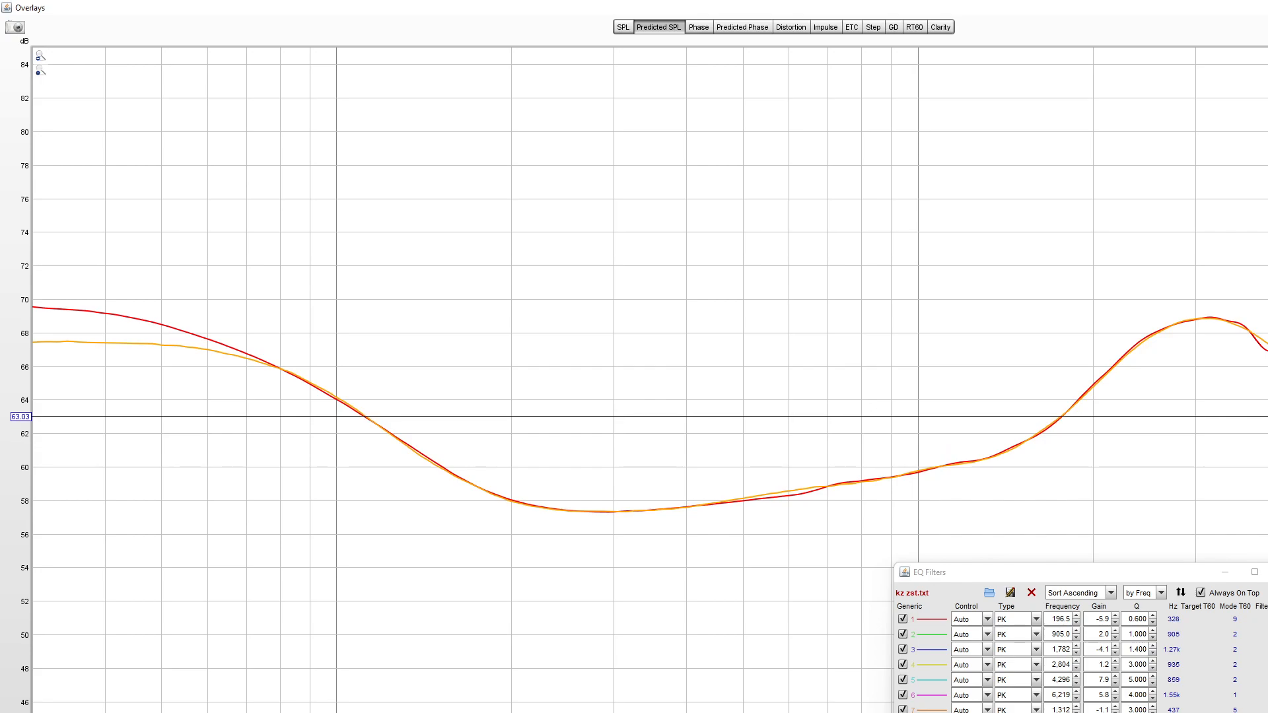
click(1118, 692)
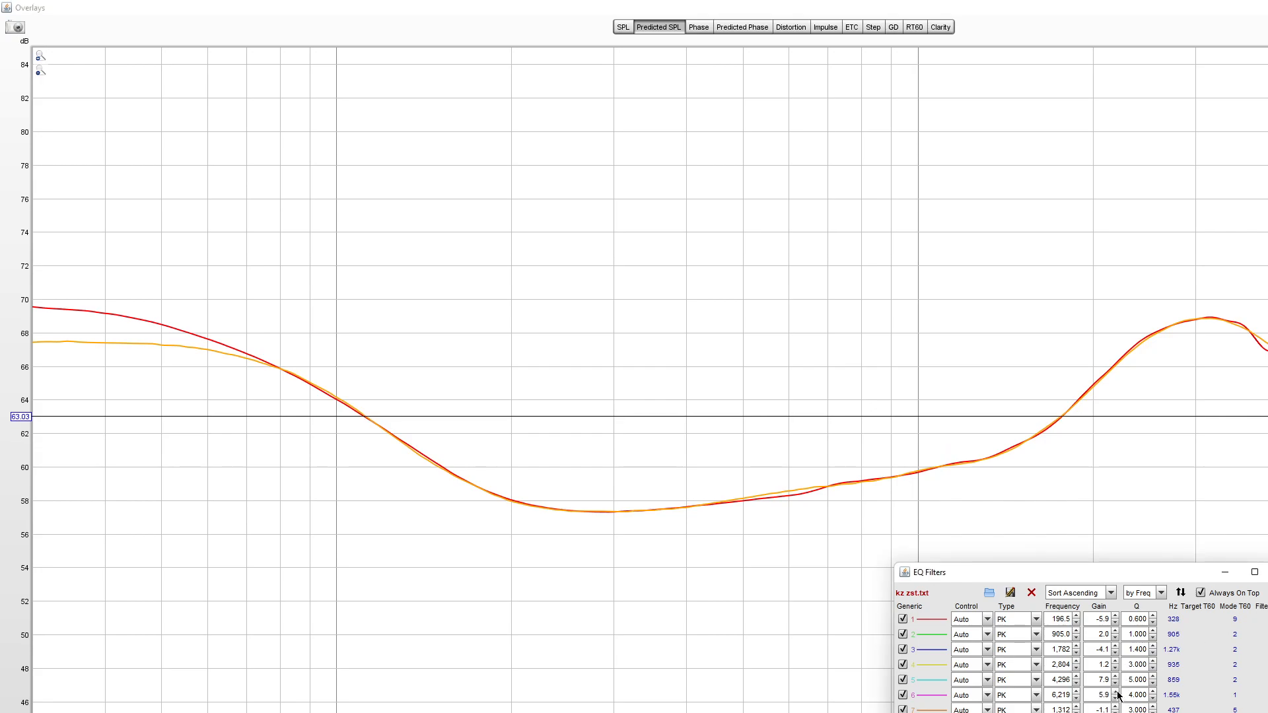
click(1118, 692)
Step: Try gradually lowering the predicted curve's bass below about 100 Hz to match the target
key(Down)
key(Down)
key(Down)
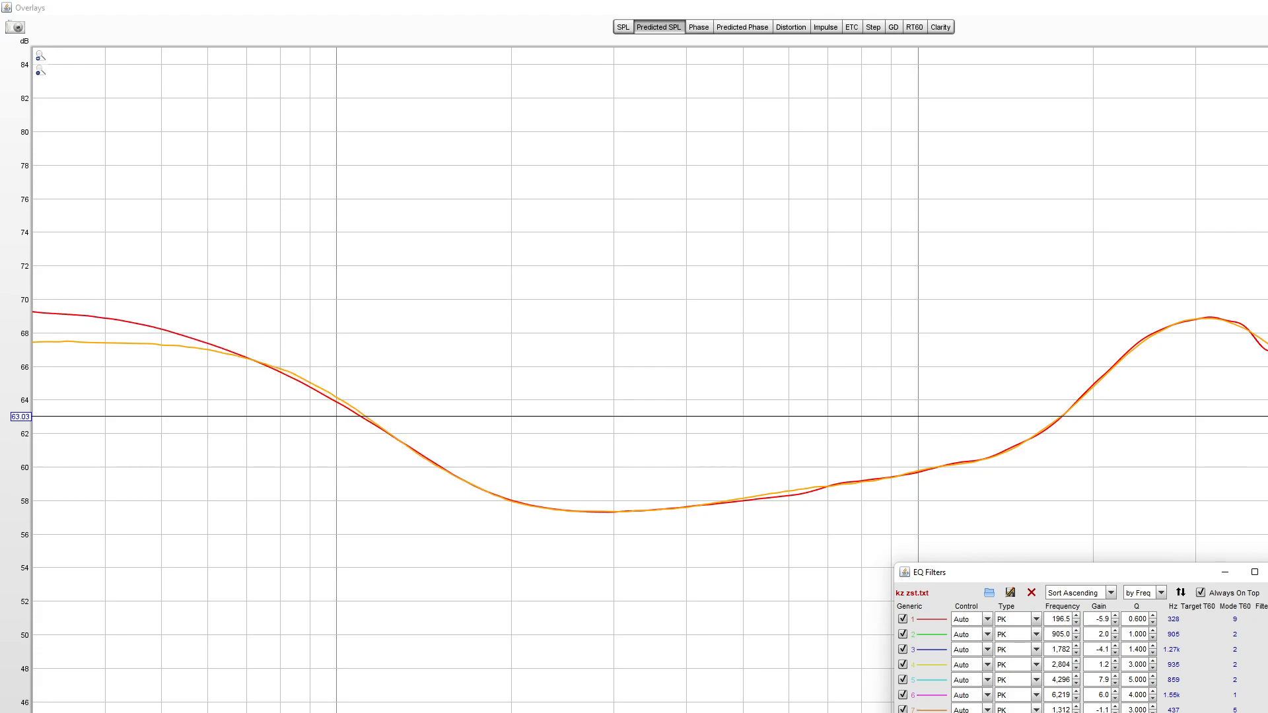
key(Up)
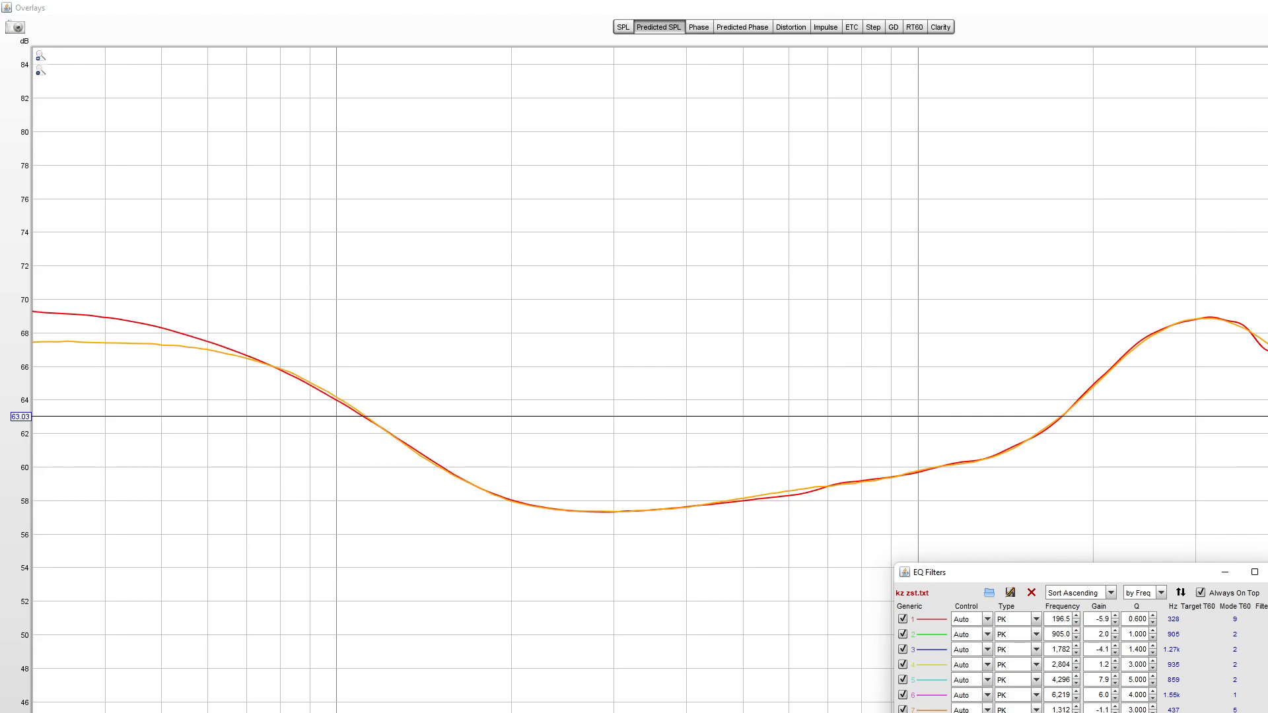
key(Down)
key(Down)
key(Down)
key(Down)
key(Down)
key(Down)
key(Down)
key(Down)
key(Down)
key(Down)
key(Down)
key(Down)
key(Down)
key(Down)
key(Down)
key(Down)
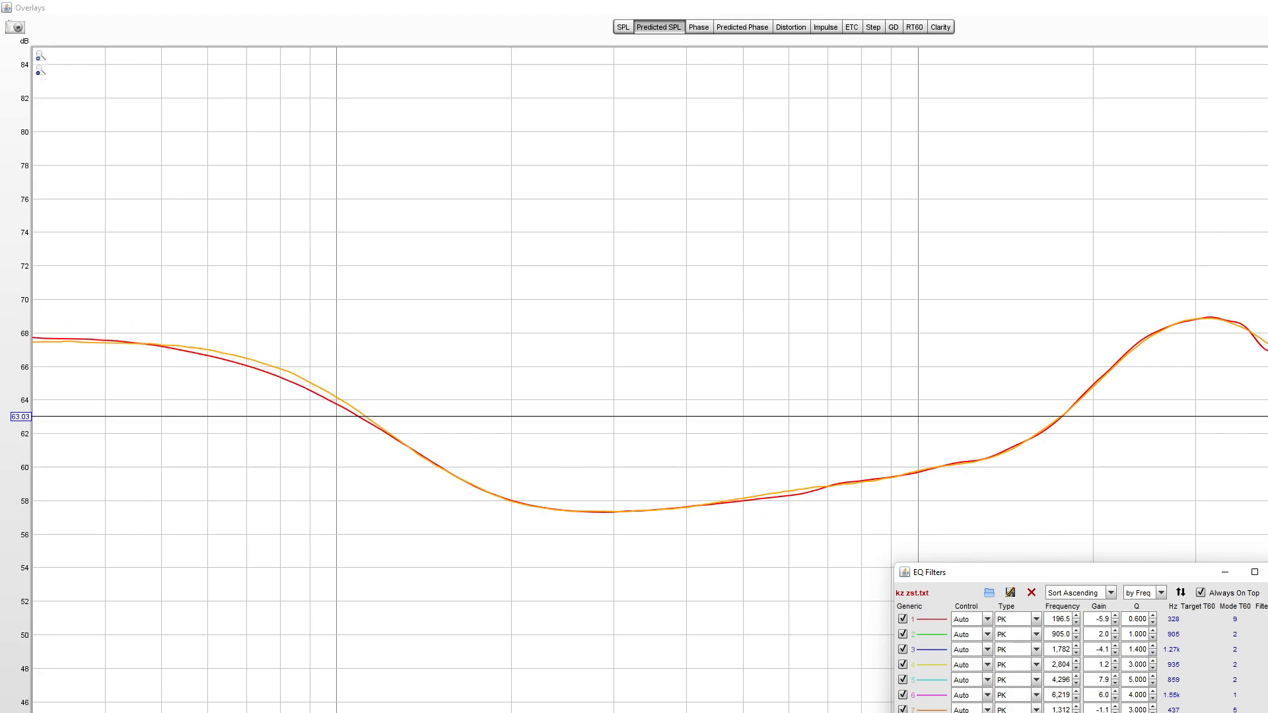
key(Down)
key(Down)
key(Down)
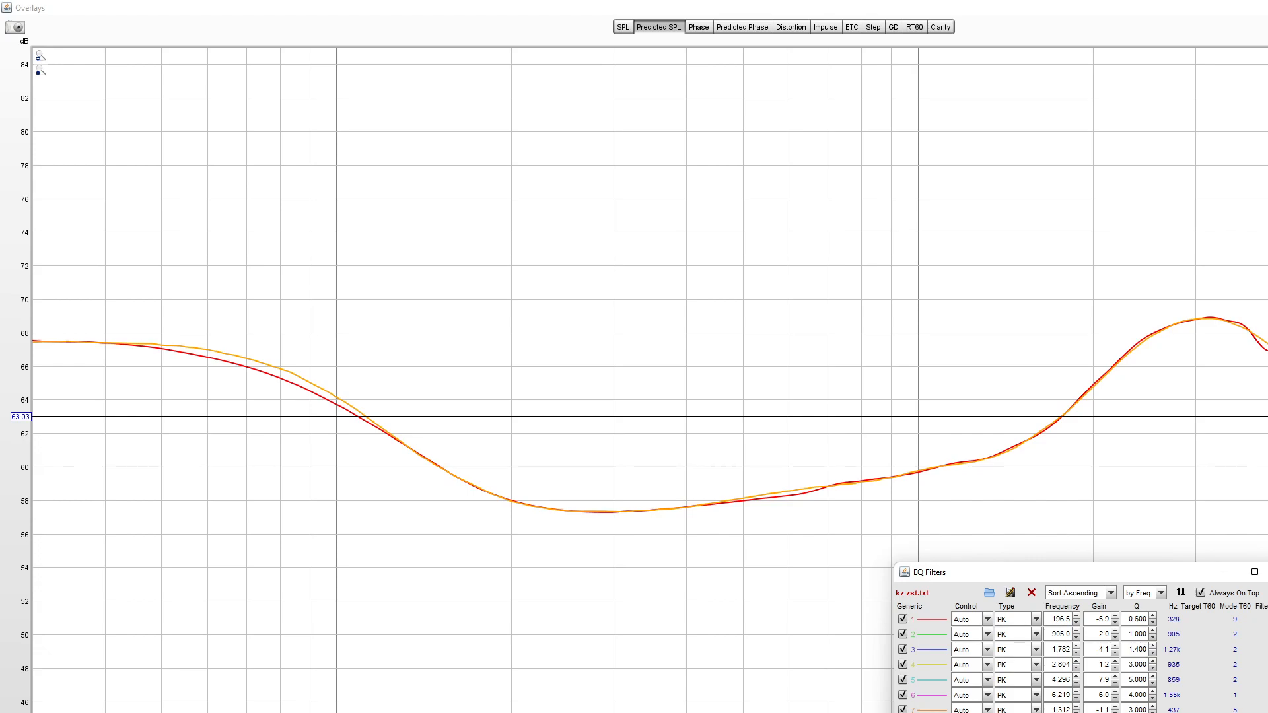
key(Return)
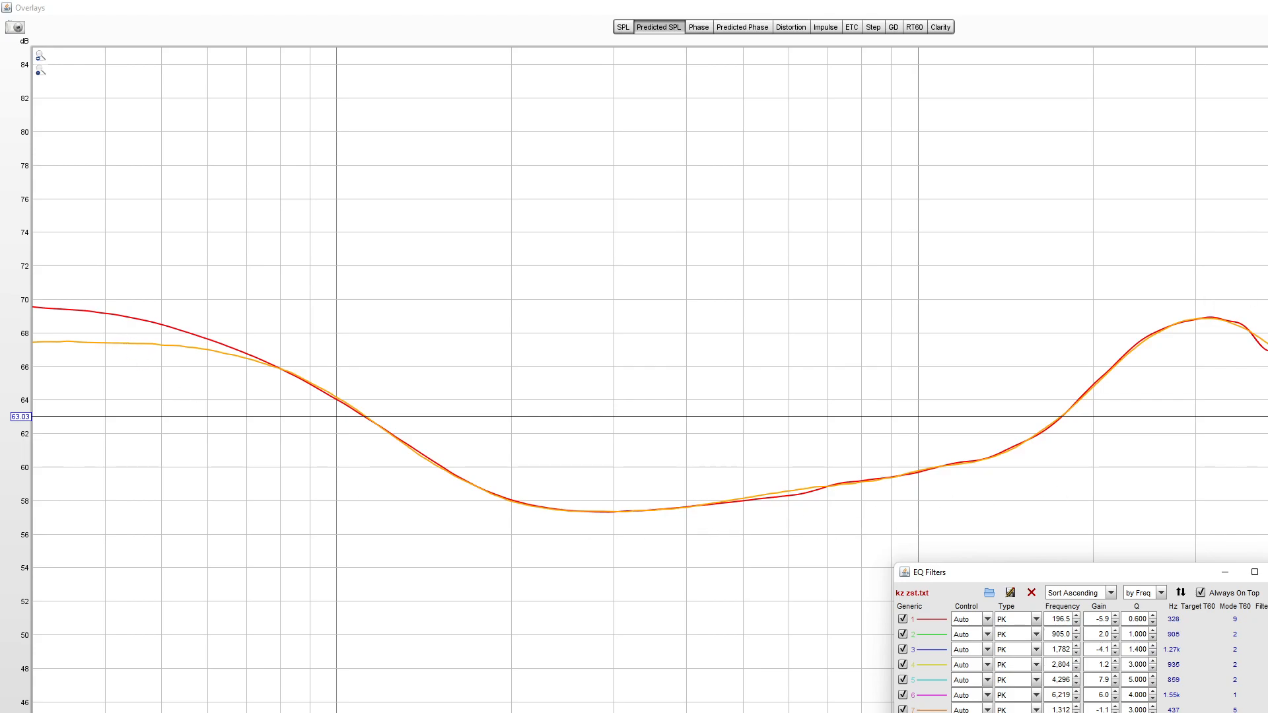
Step: Set filter 6's Q to 3
double_click(1137, 695)
text(3)
key(Return)
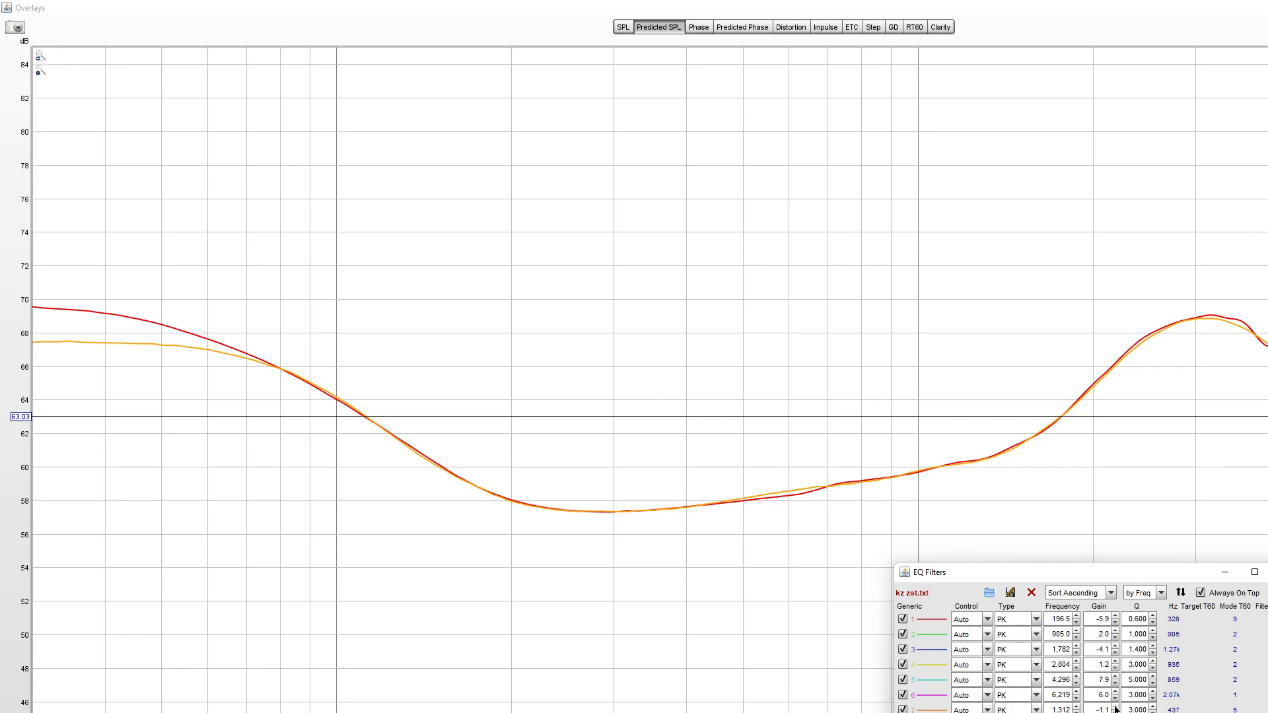
click(1115, 683)
click(1116, 677)
Step: Compare the predicted KZ ZST curve with the target curve from the bass through the treble
click(973, 477)
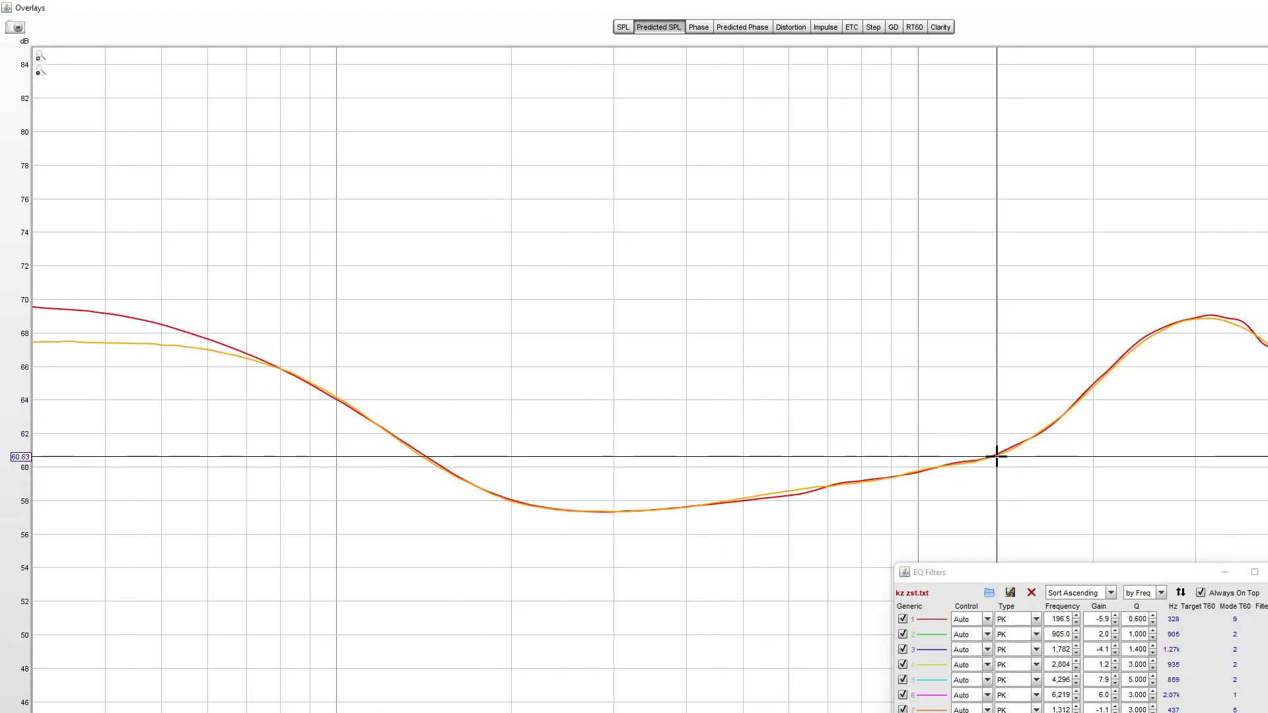
drag(170, 337, 155, 336)
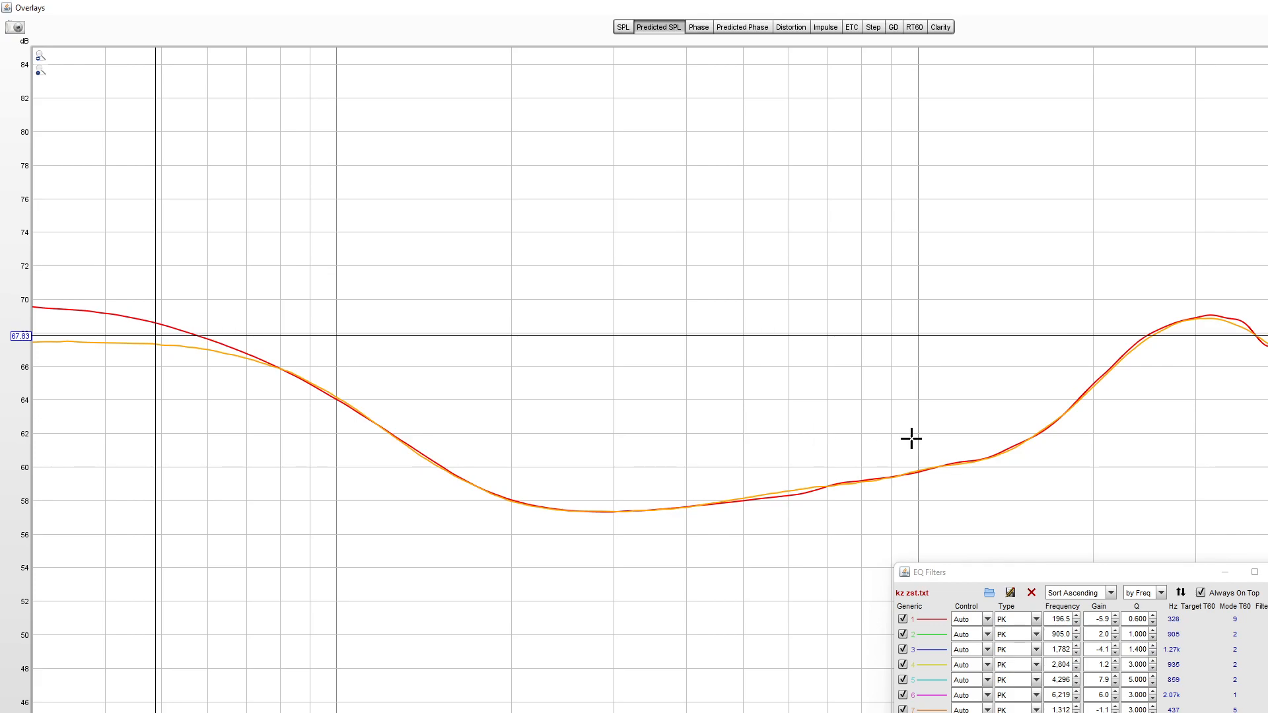
click(1267, 366)
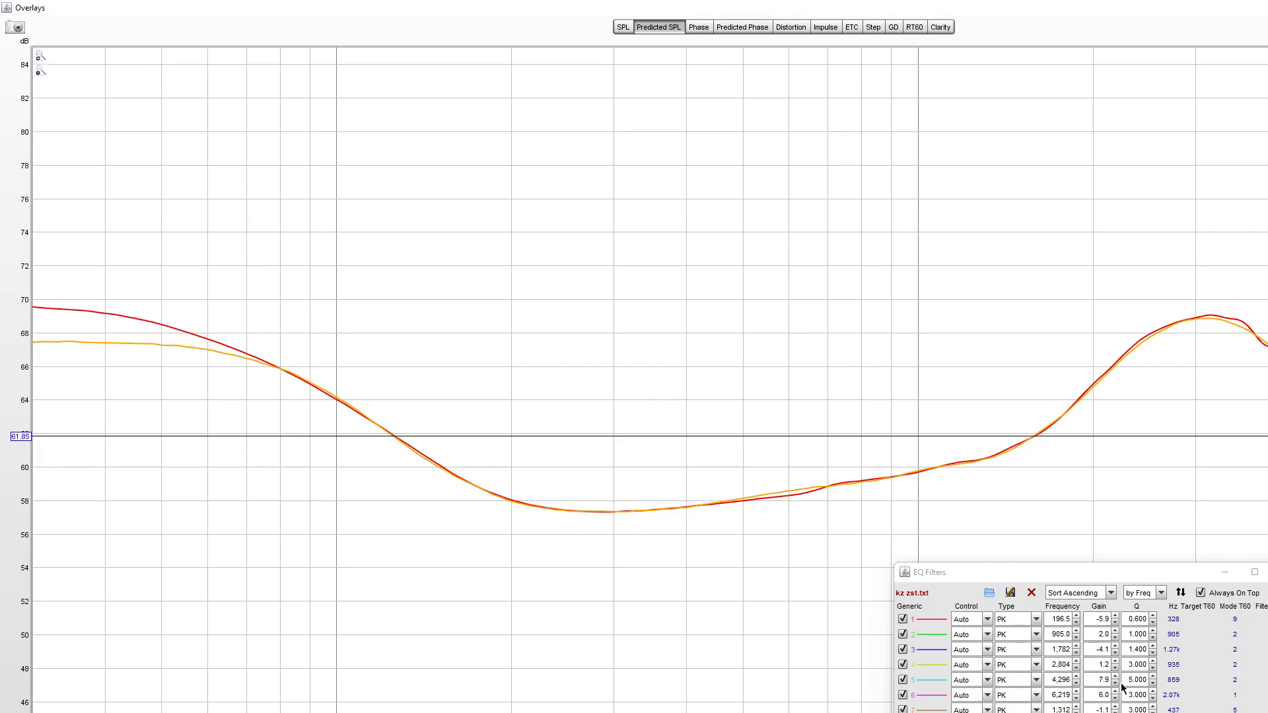
click(1057, 573)
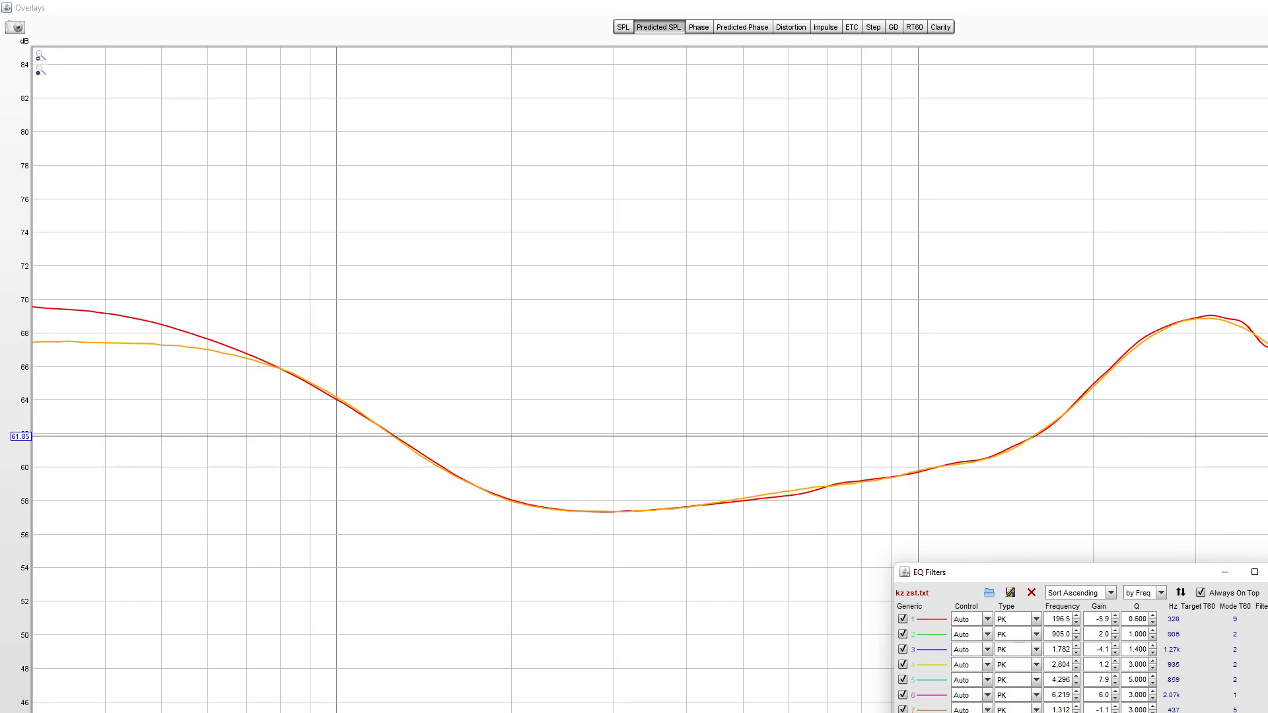
click(1265, 518)
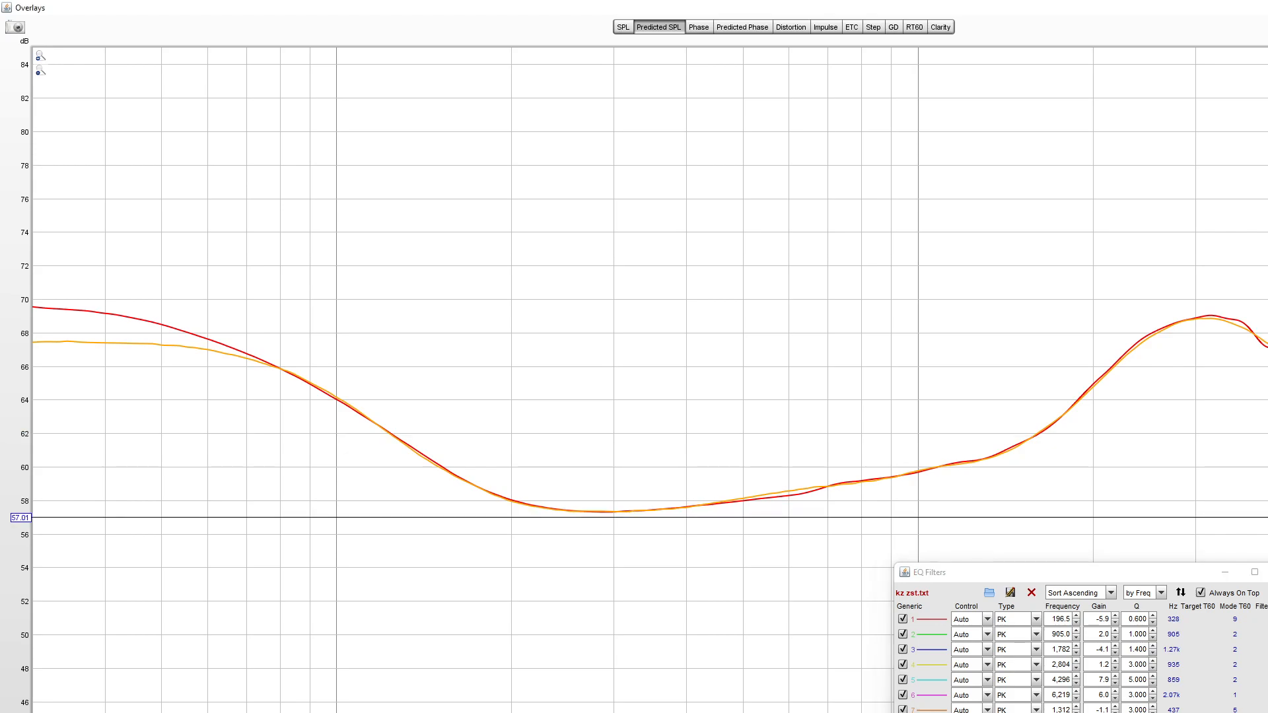
click(1083, 572)
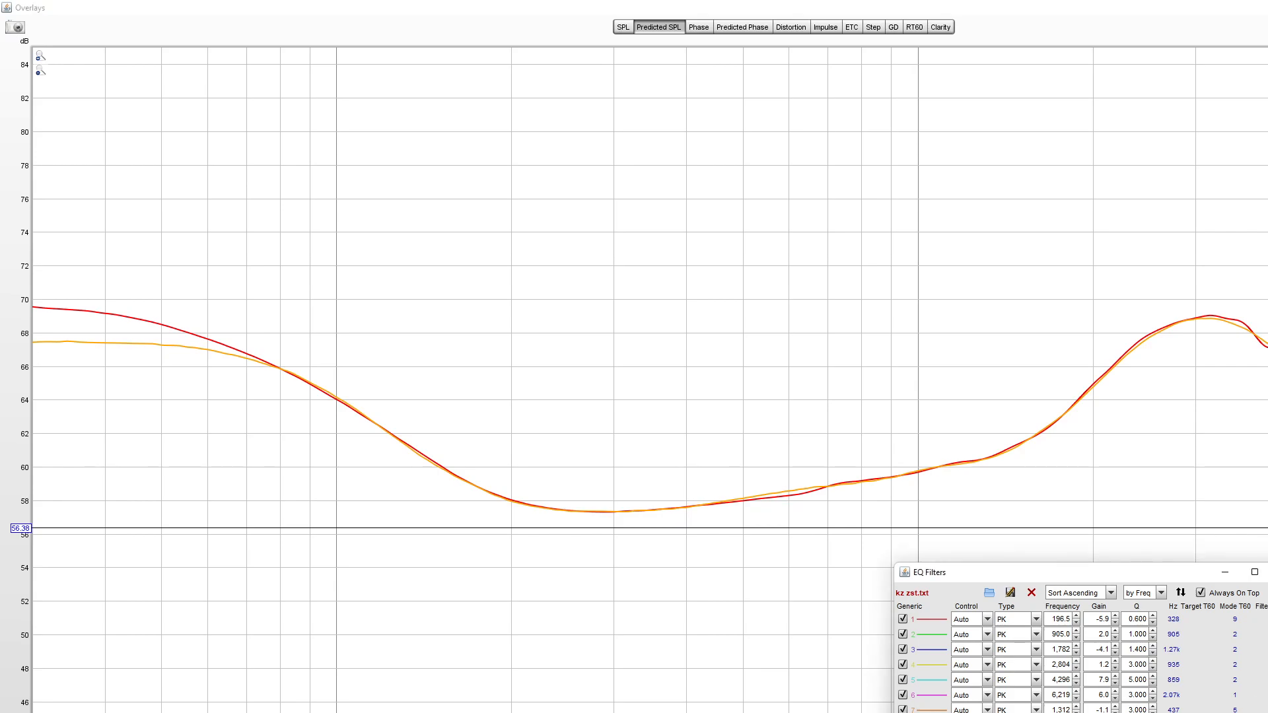
click(1264, 399)
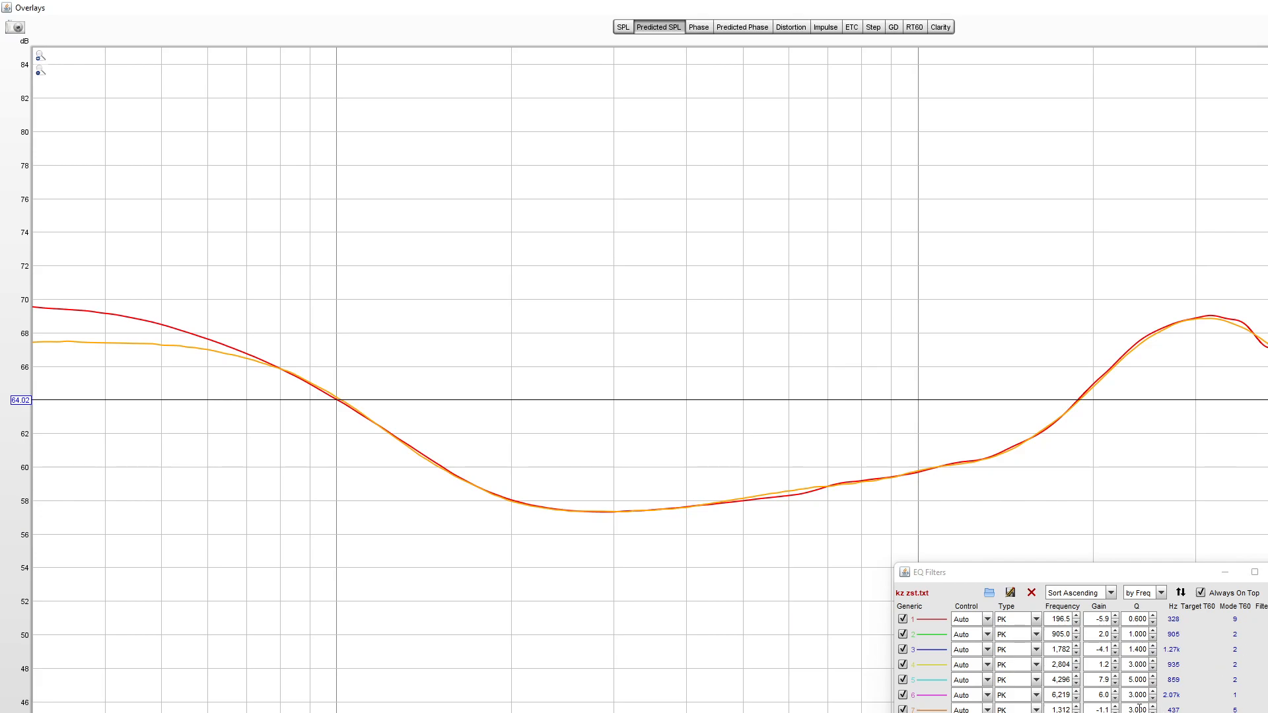
Step: Lower filter 5's gain to 7.3 dB
click(1116, 683)
click(1115, 684)
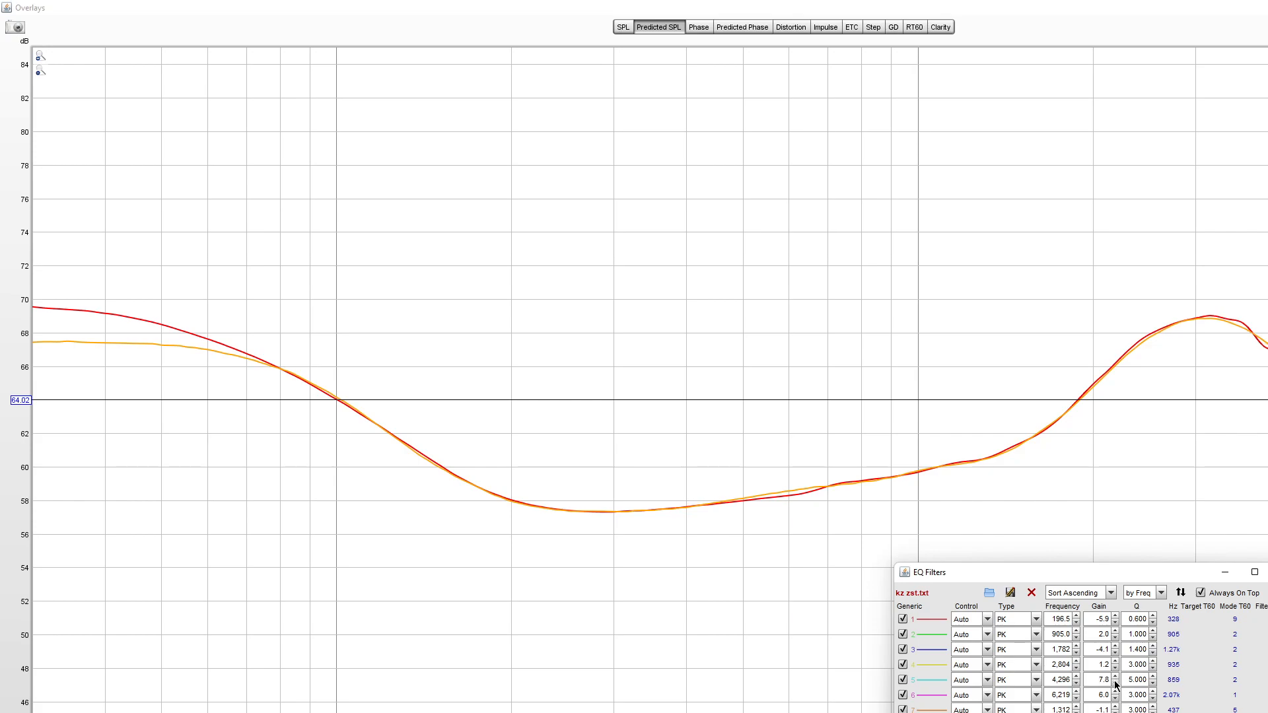
click(1116, 685)
click(1116, 686)
click(1117, 687)
click(1116, 685)
Step: Save the current EQ filter set for kz zst.txt to a file in the REW folder
click(1009, 597)
key(Return)
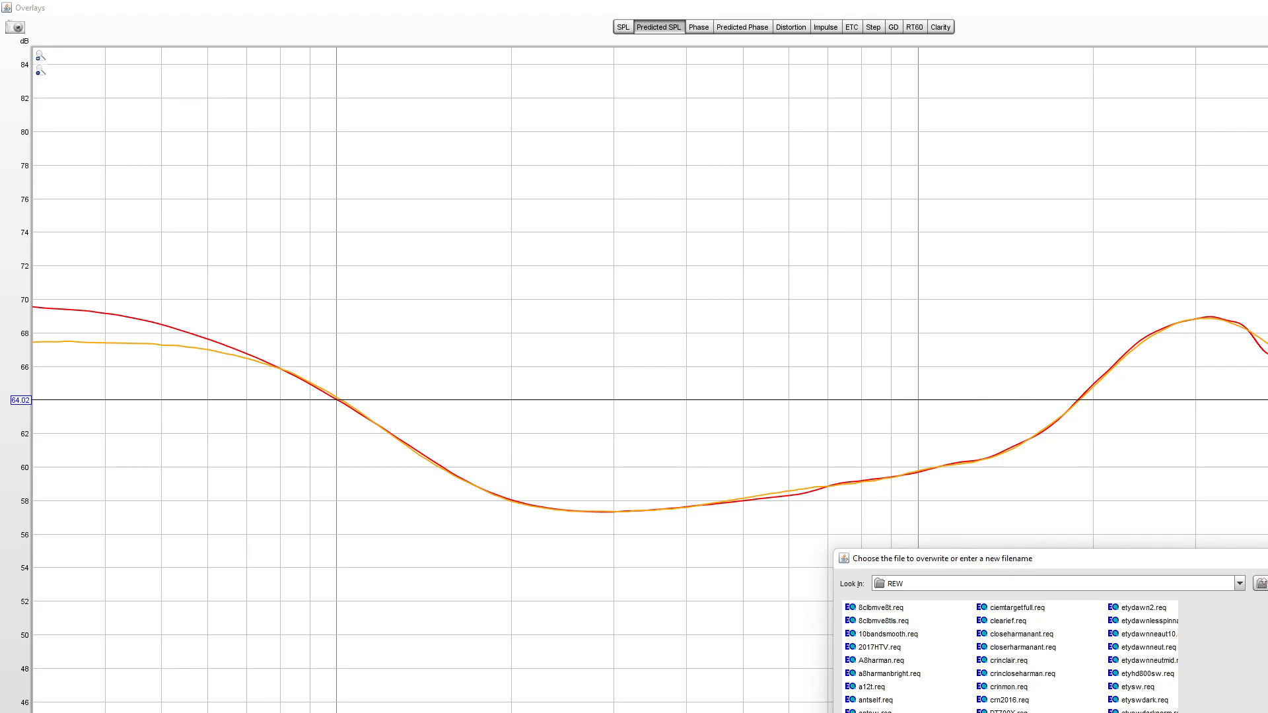
key(Return)
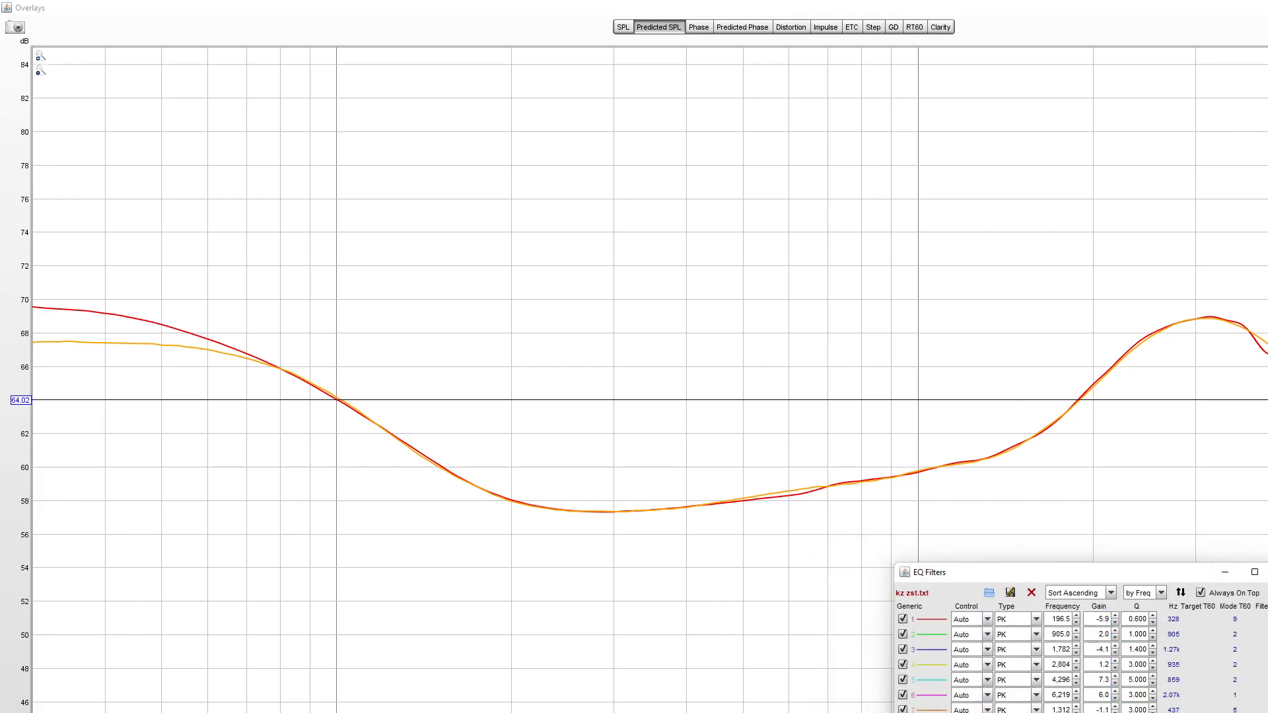
Step: Return to the EQ window for kz zst.txt, reopen its EQ filter list and expand the Filter Tasks options
click(1222, 573)
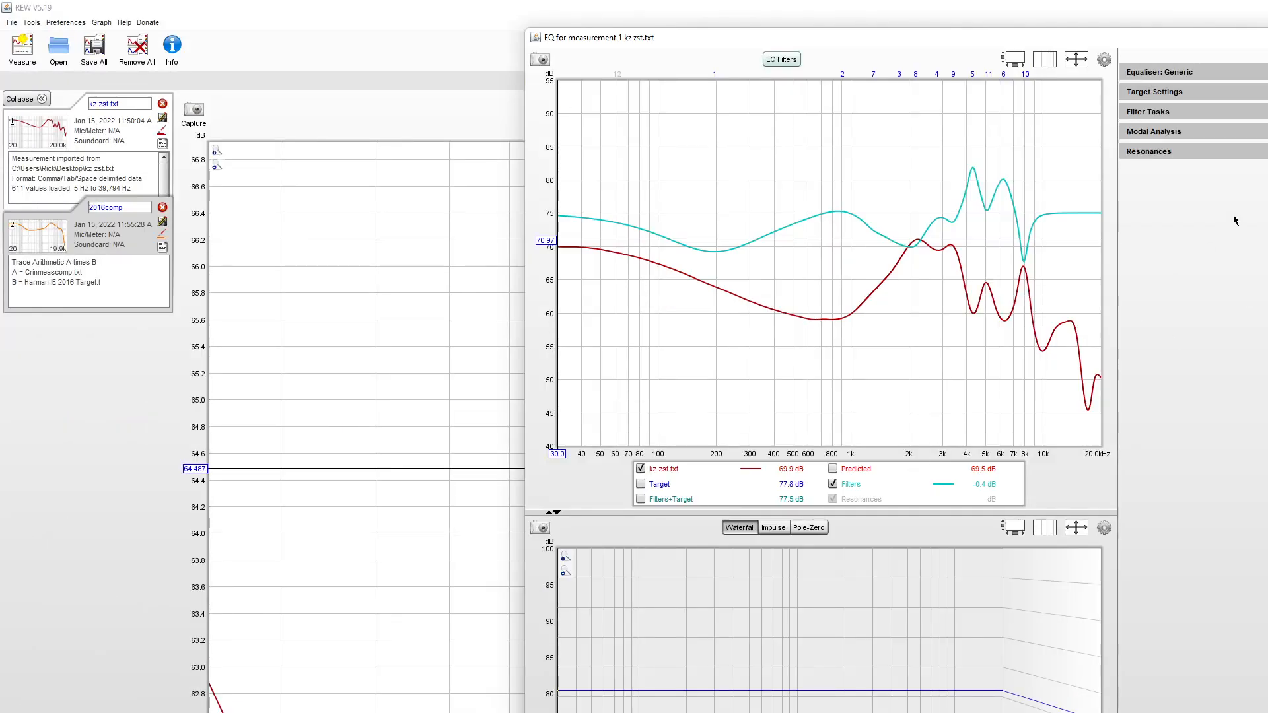
click(1267, 38)
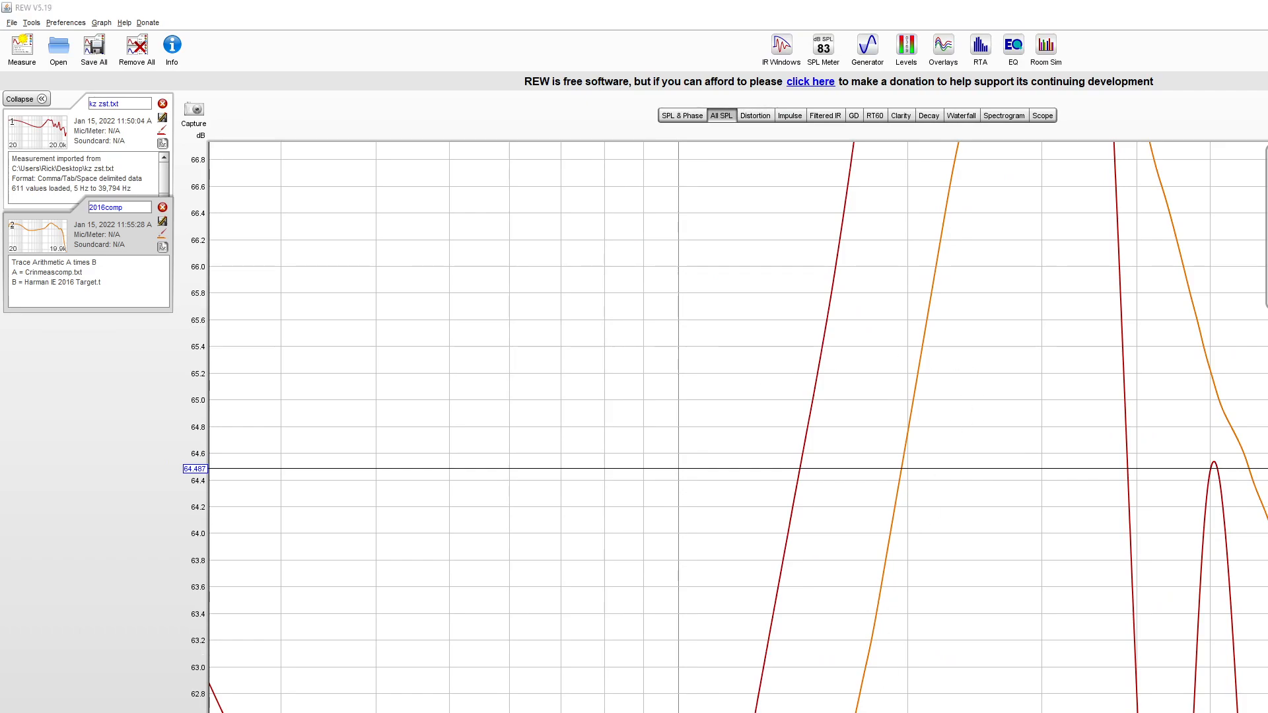
key(alt+Tab)
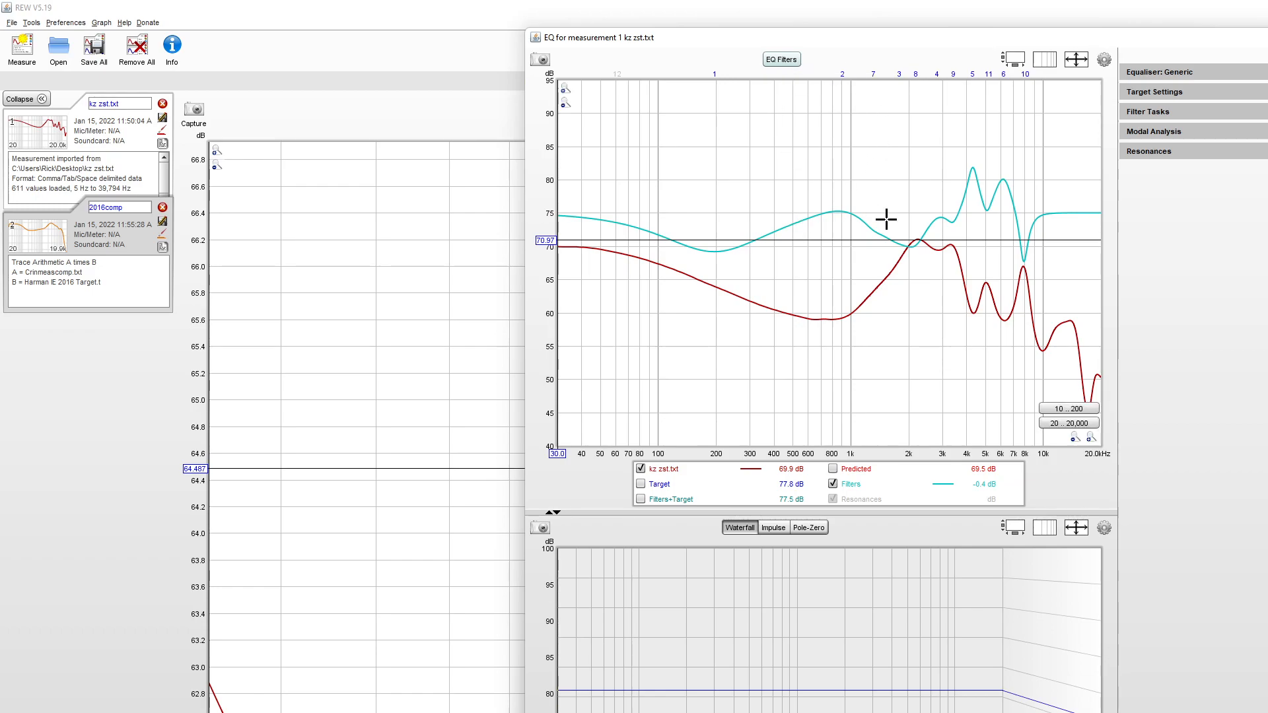
click(786, 59)
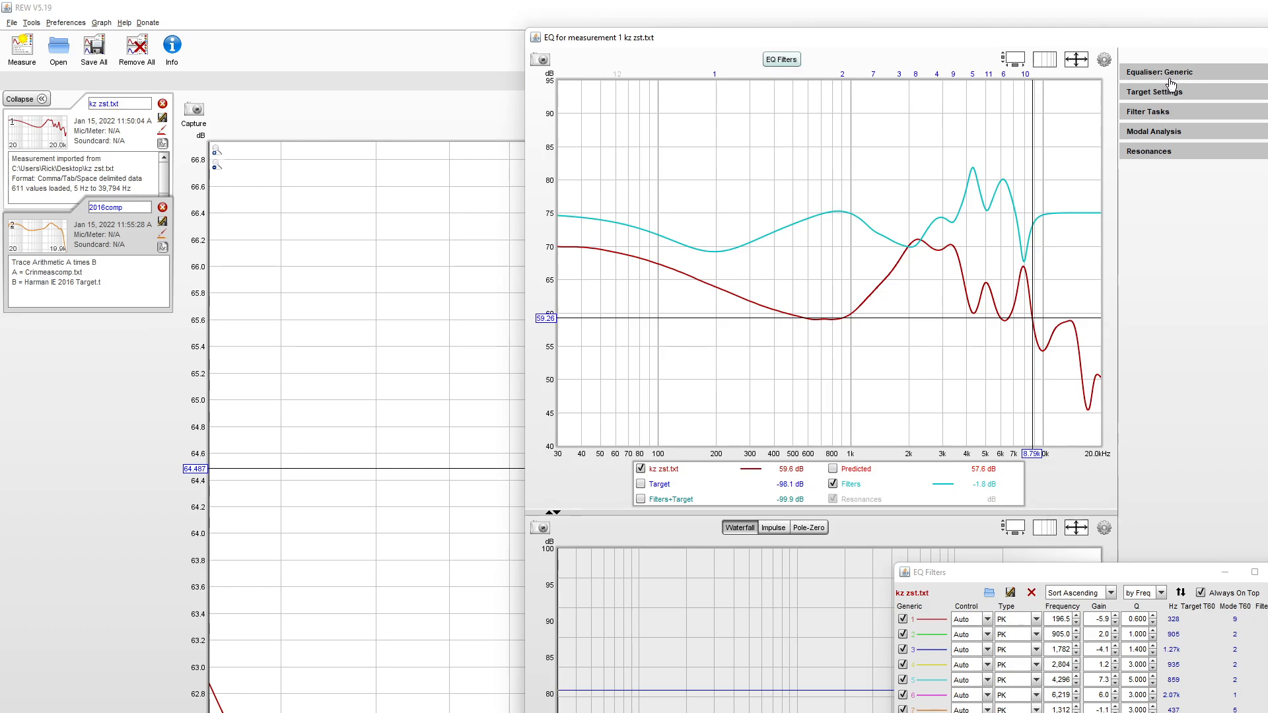
click(1194, 117)
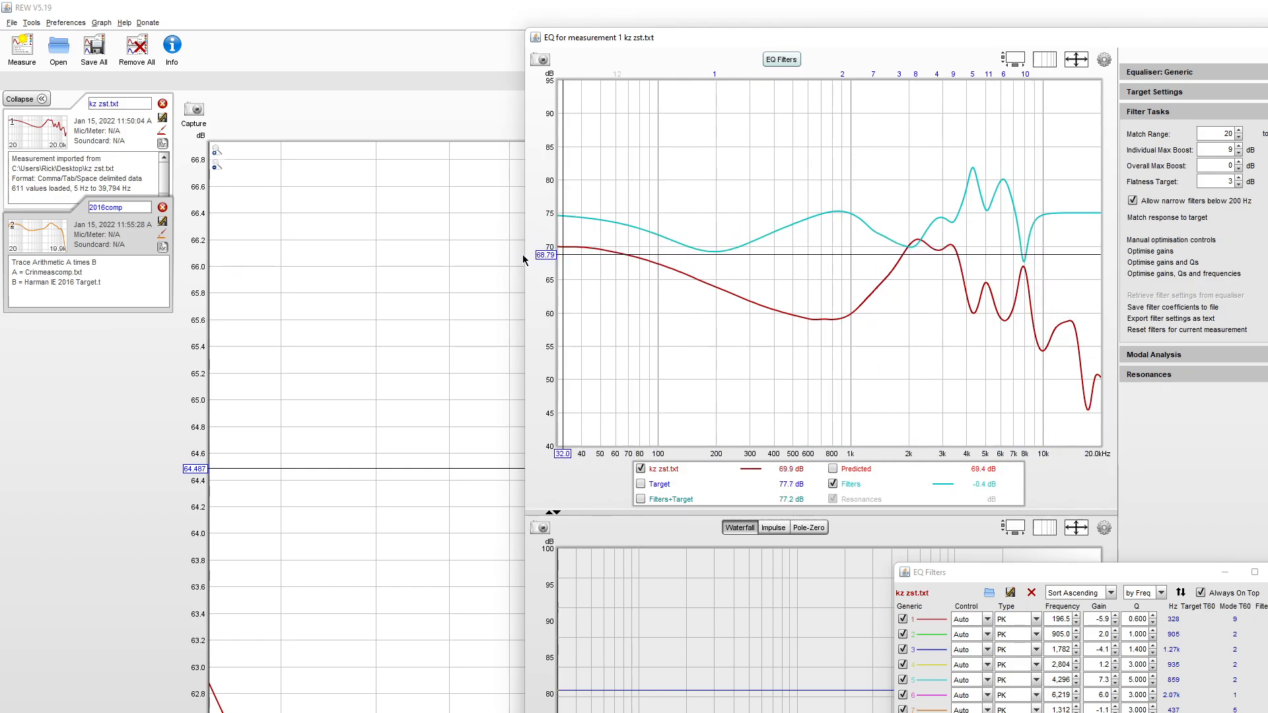
Step: Examine the Filters+Target, Predicted and Target traces in the EQ graph by showing and hiding each one
click(640, 499)
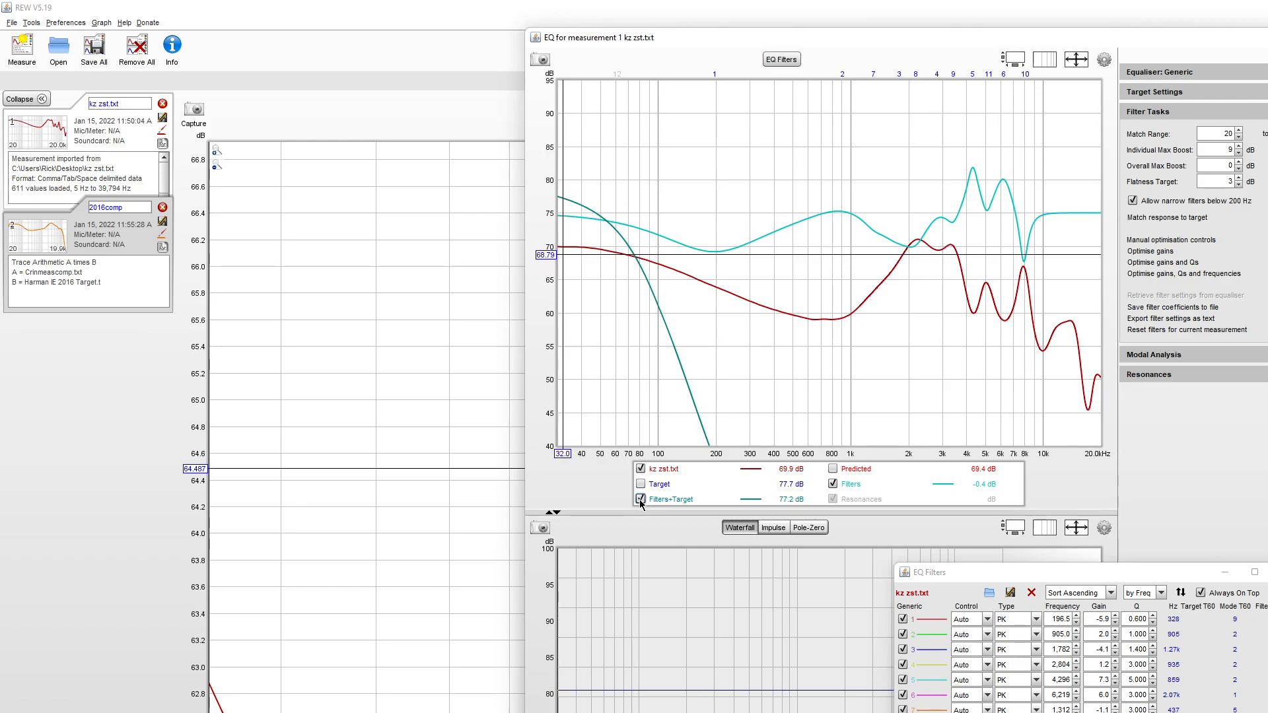
click(640, 499)
click(833, 469)
click(833, 468)
click(644, 485)
click(644, 485)
click(643, 501)
click(645, 501)
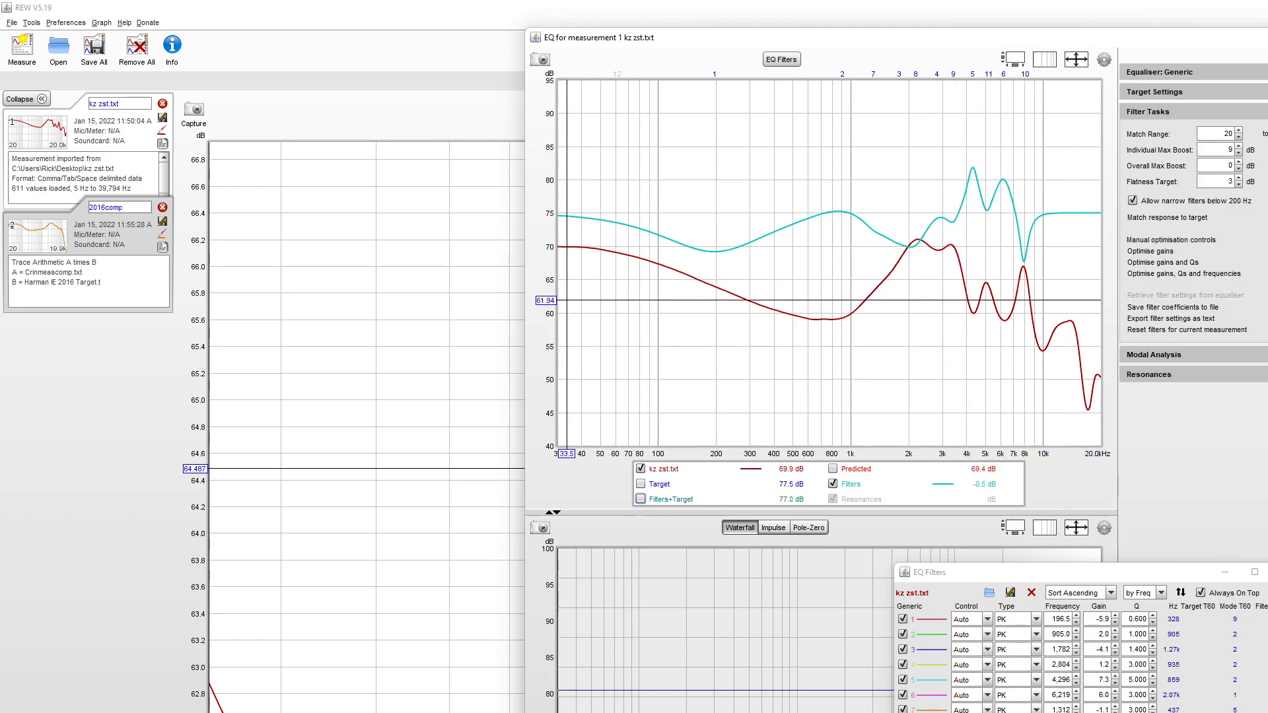
Step: Close the EQ window and export the filter settings as a text file named zst16 on the Desktop
click(1267, 38)
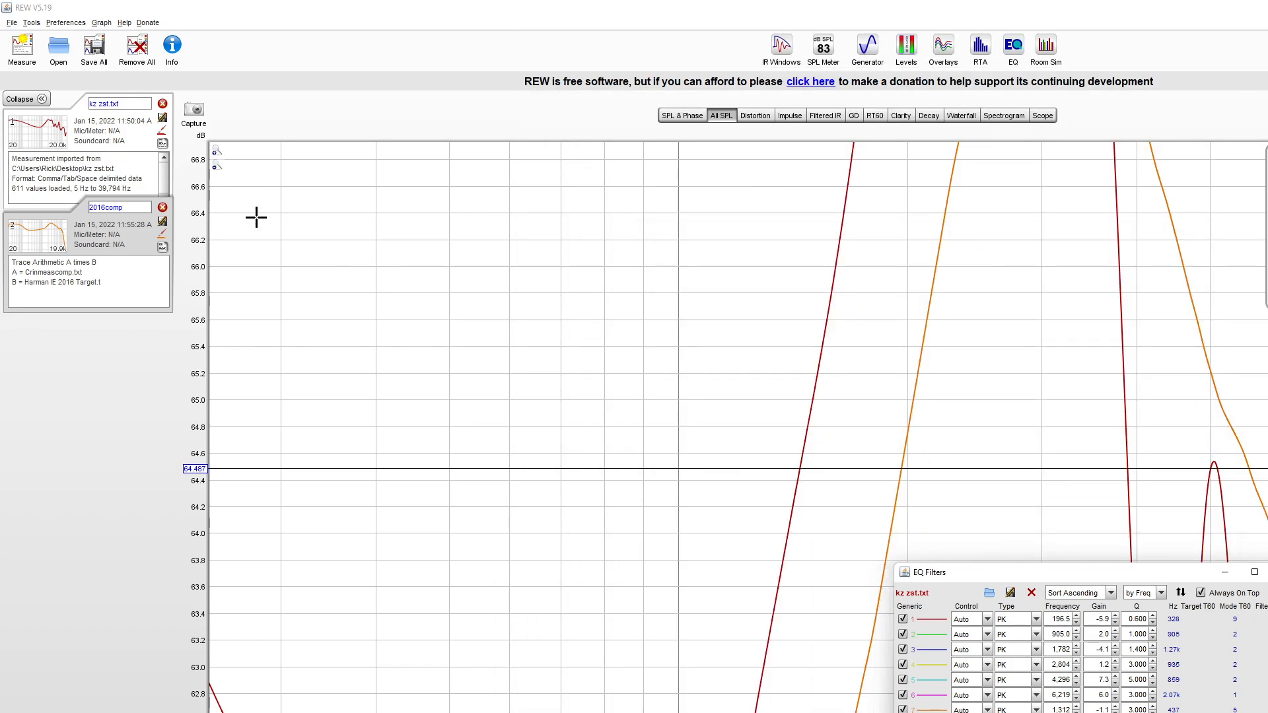
mouse_move(37, 25)
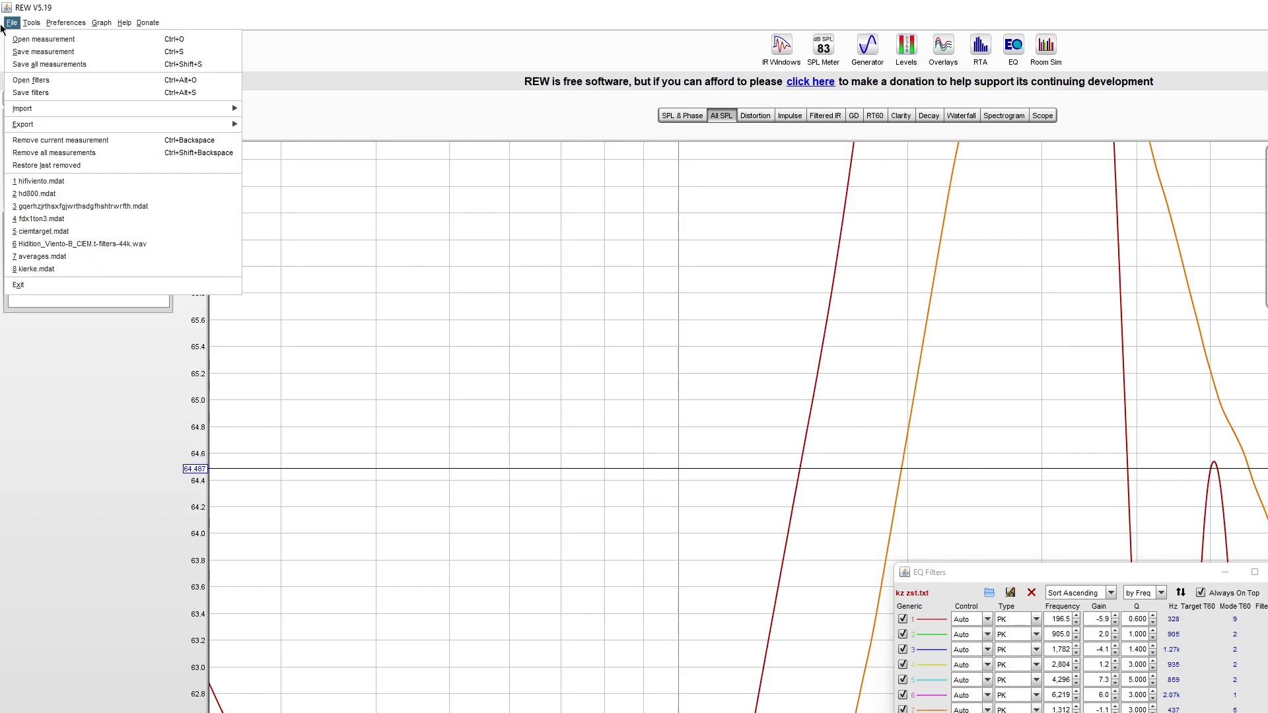
mouse_move(104, 125)
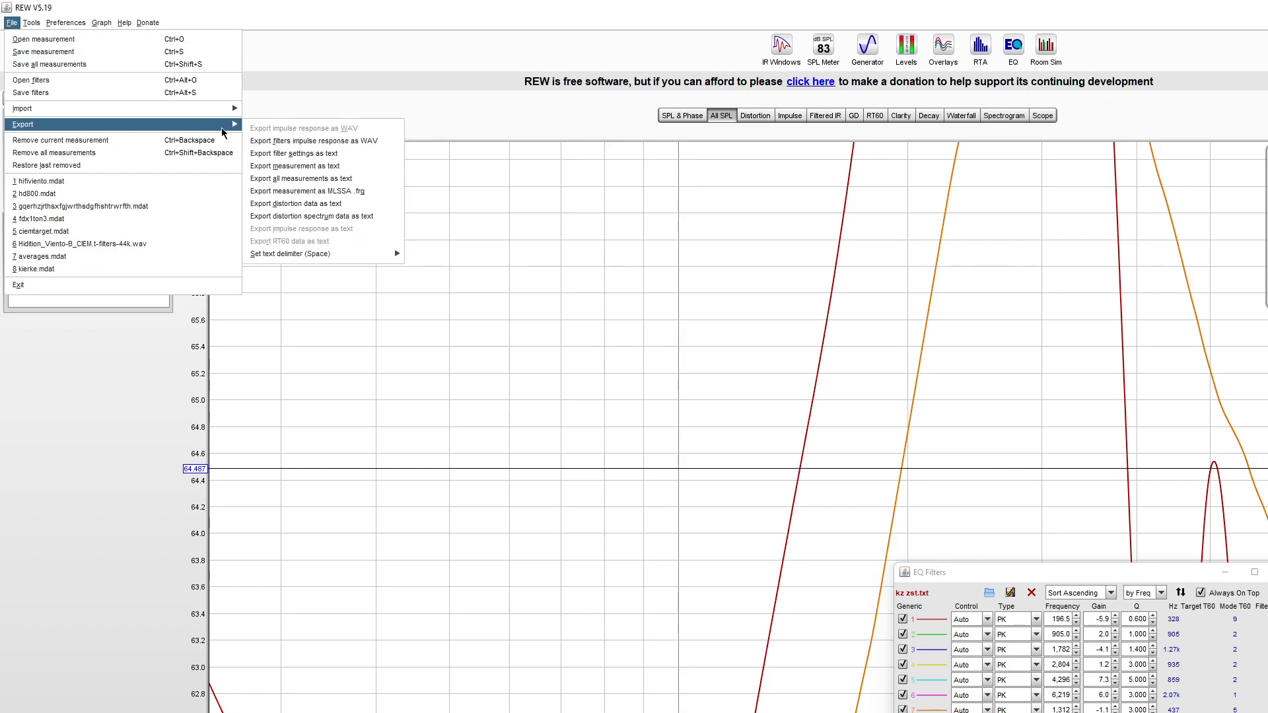
click(297, 155)
click(881, 485)
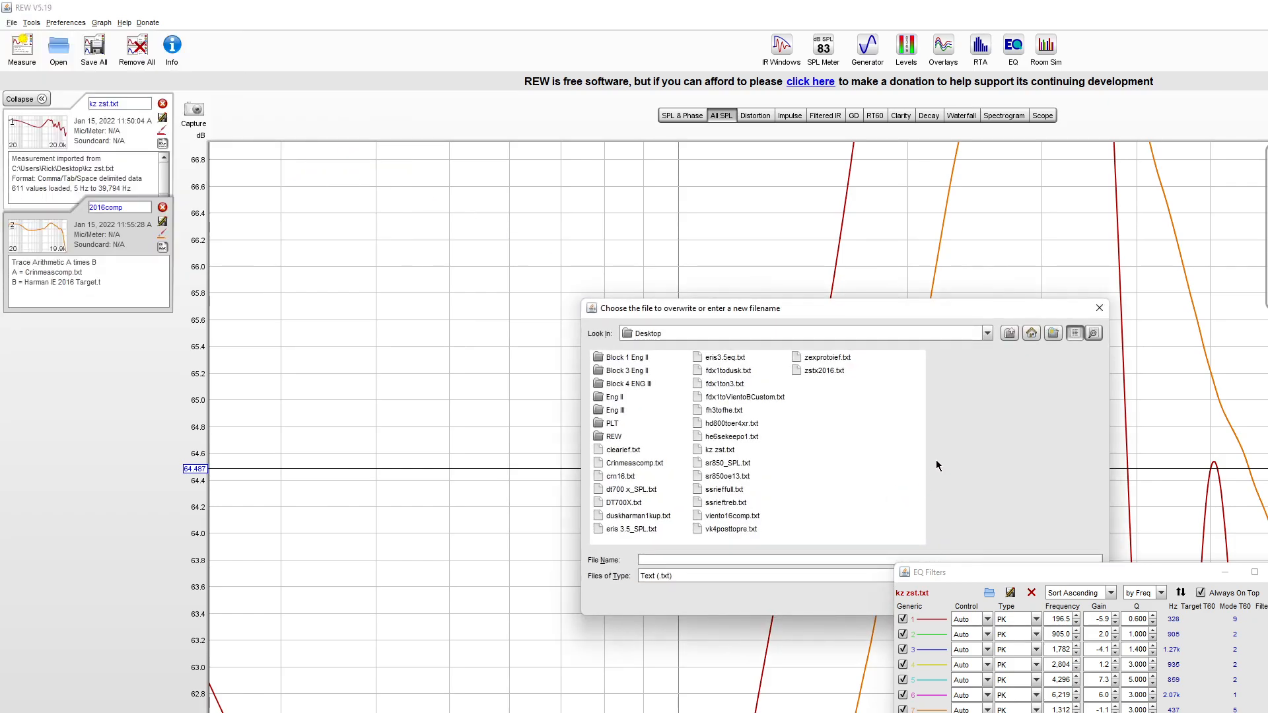
drag(810, 306, 555, 199)
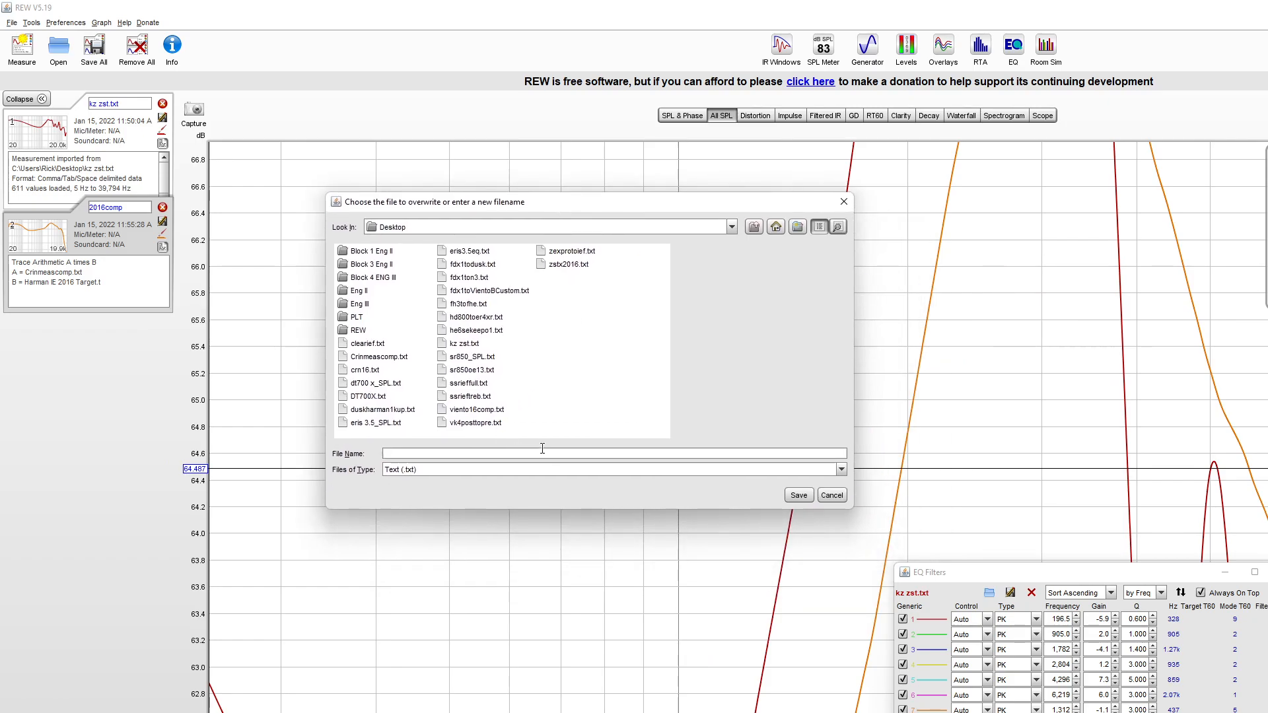
text(zst16)
key(Return)
Step: Show the desktop, move zst16.txt to an empty area away from the other icons, and open it in Notepad
key(alt+Tab)
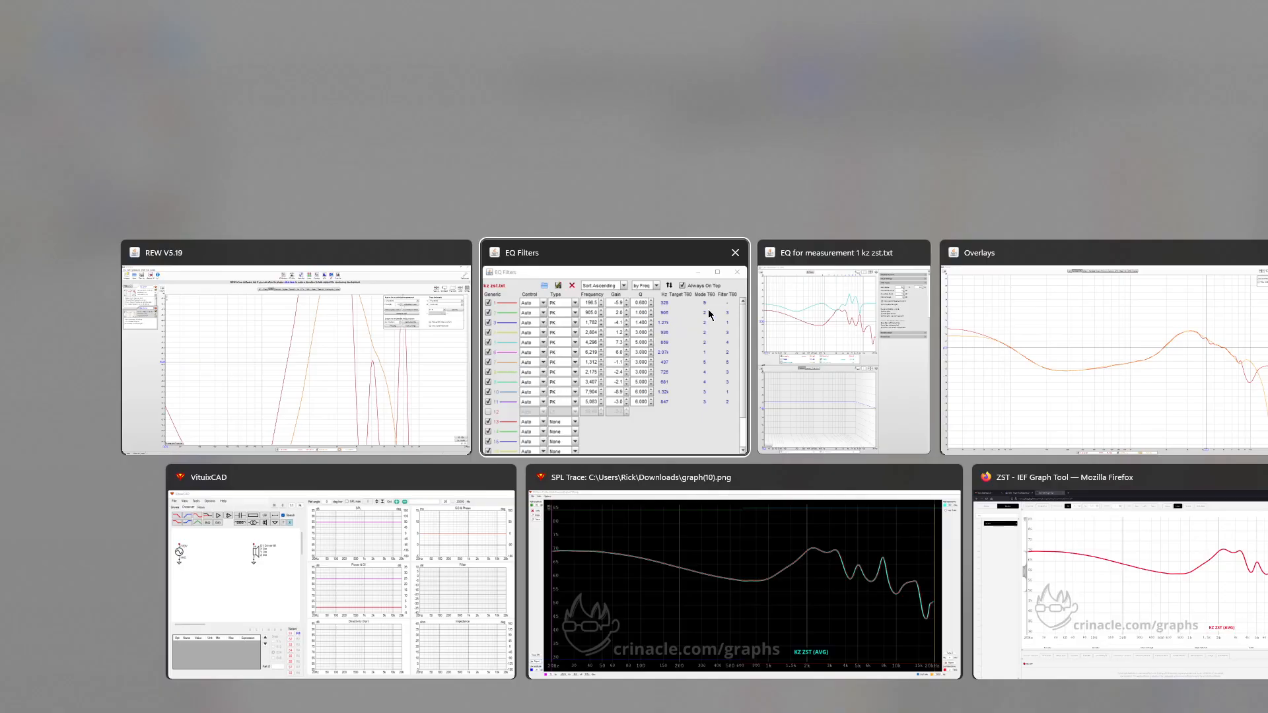
key(super+d)
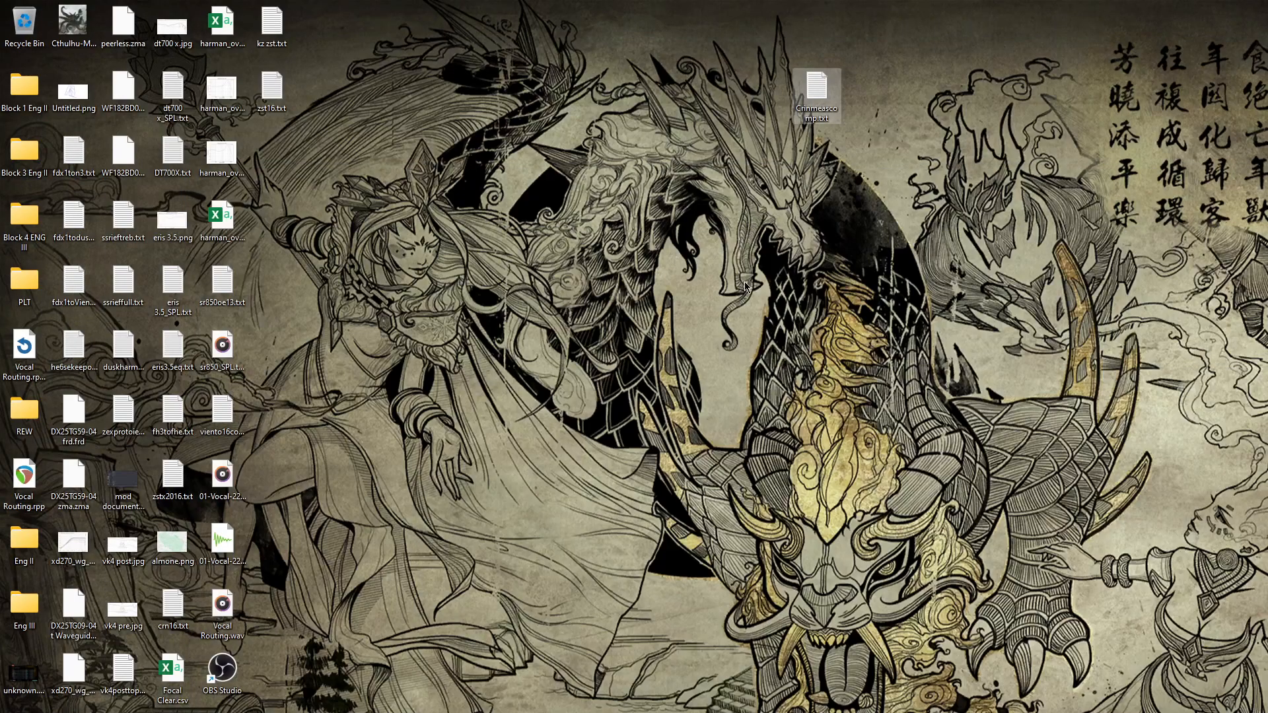
drag(259, 103, 822, 451)
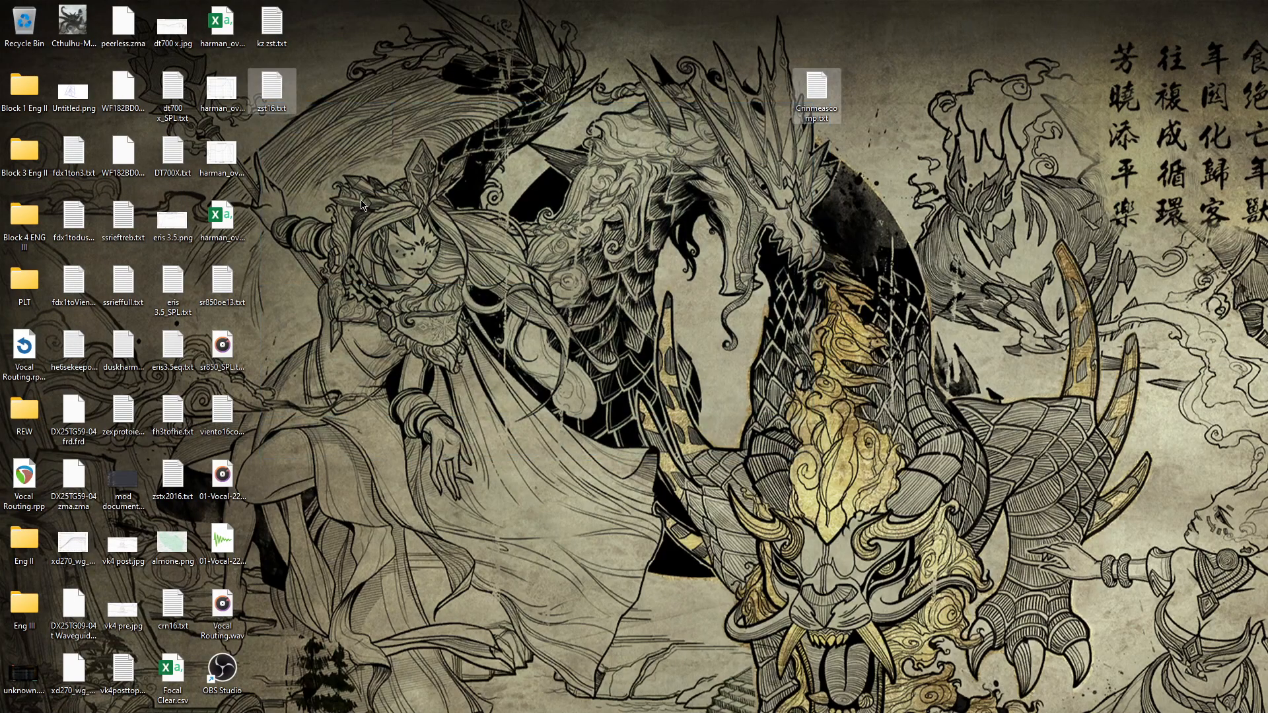
click(323, 123)
drag(271, 89, 817, 472)
double_click(819, 474)
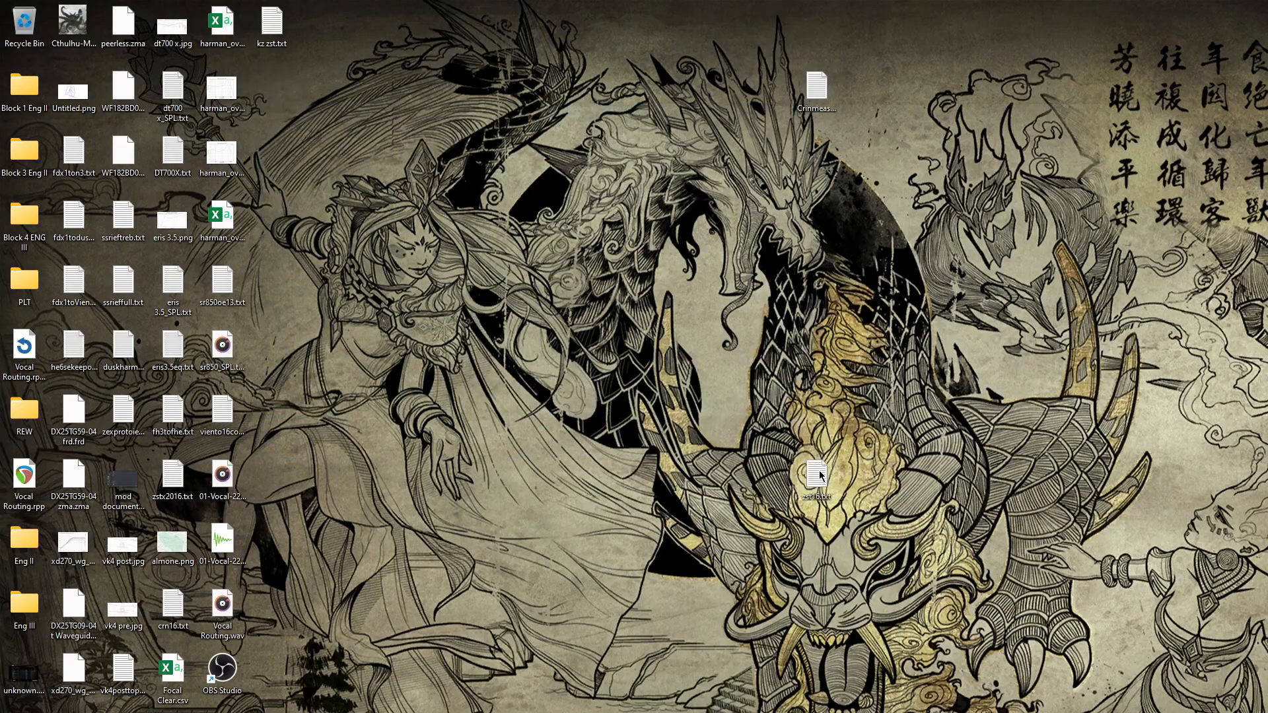
Step: Delete the header text above Filter 1 and the empty Filter 13 to 20 lines from zst16.txt
drag(285, 548, 199, 422)
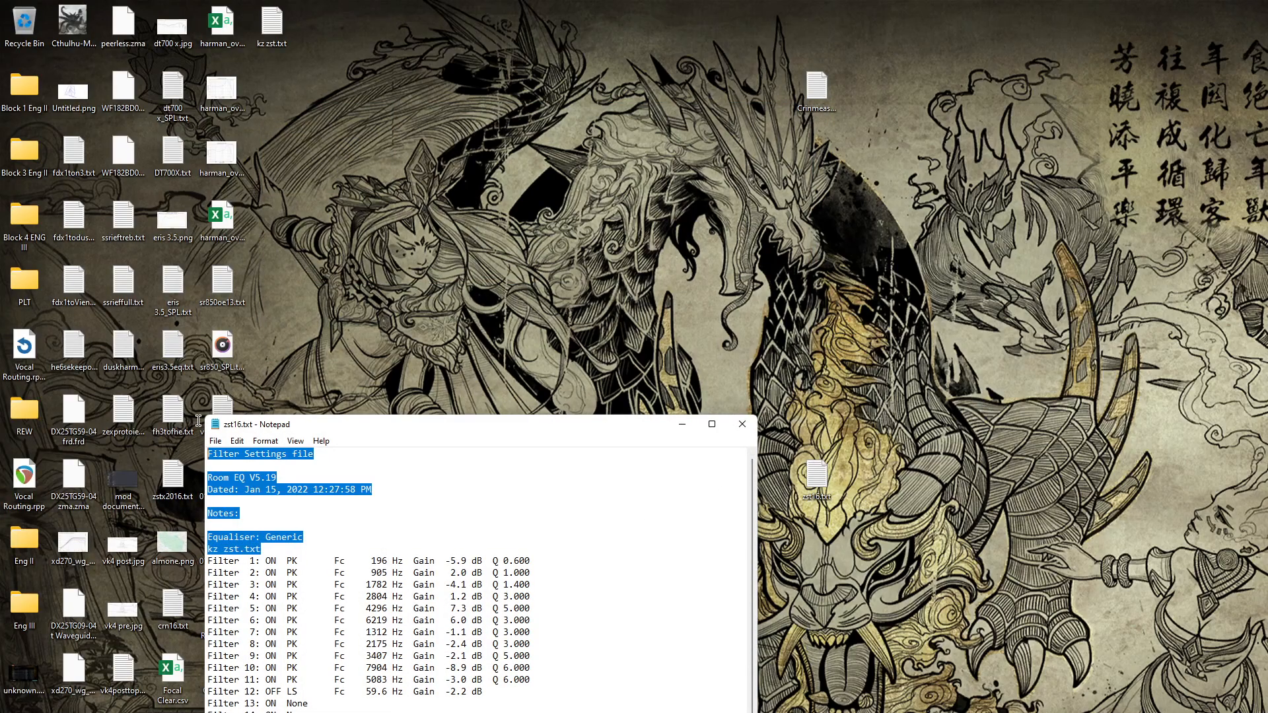
key(Delete)
drag(323, 703, 201, 609)
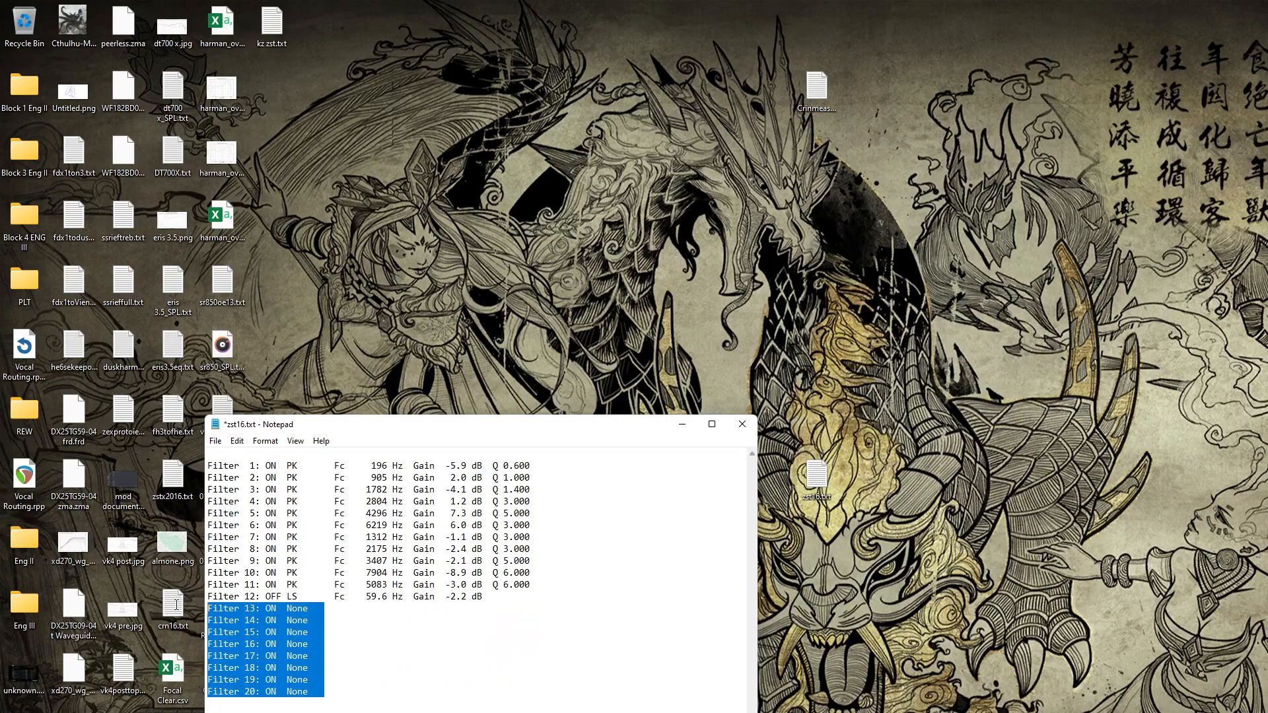
key(Delete)
Step: Add the line "Preamp: -8dB" above the filter list, using the highest filter gains as reference
click(298, 458)
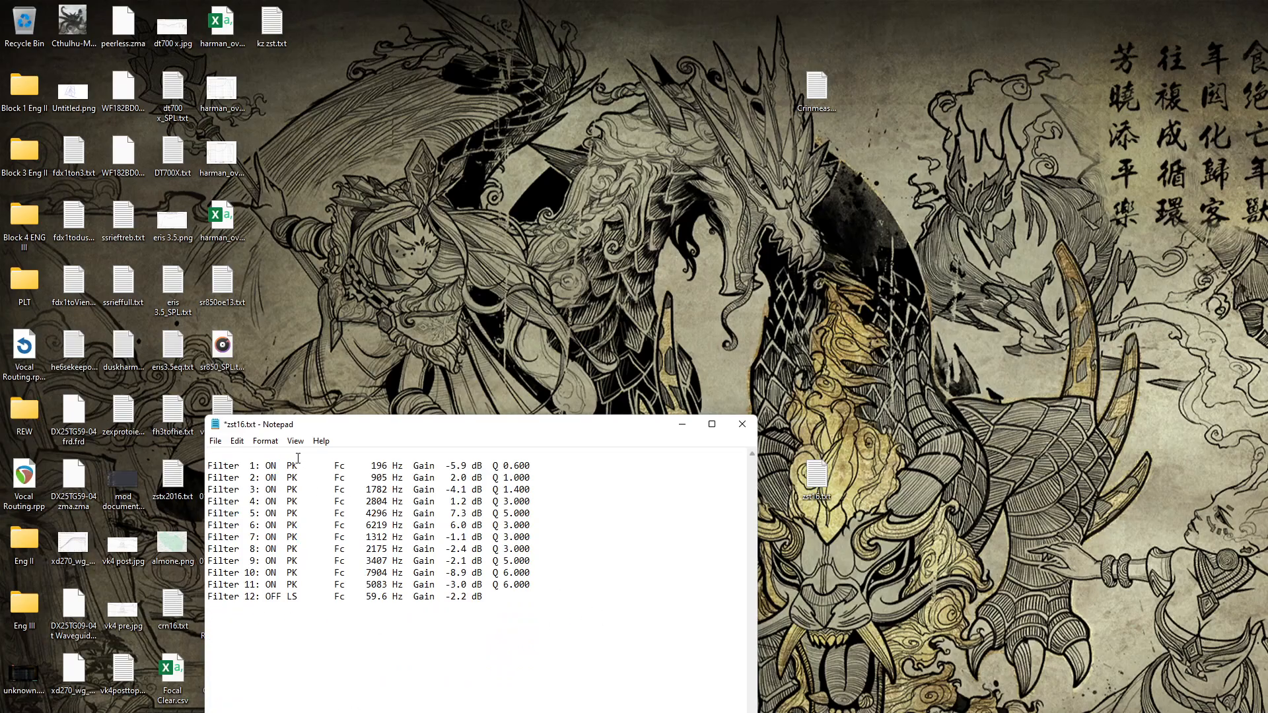
key(Return)
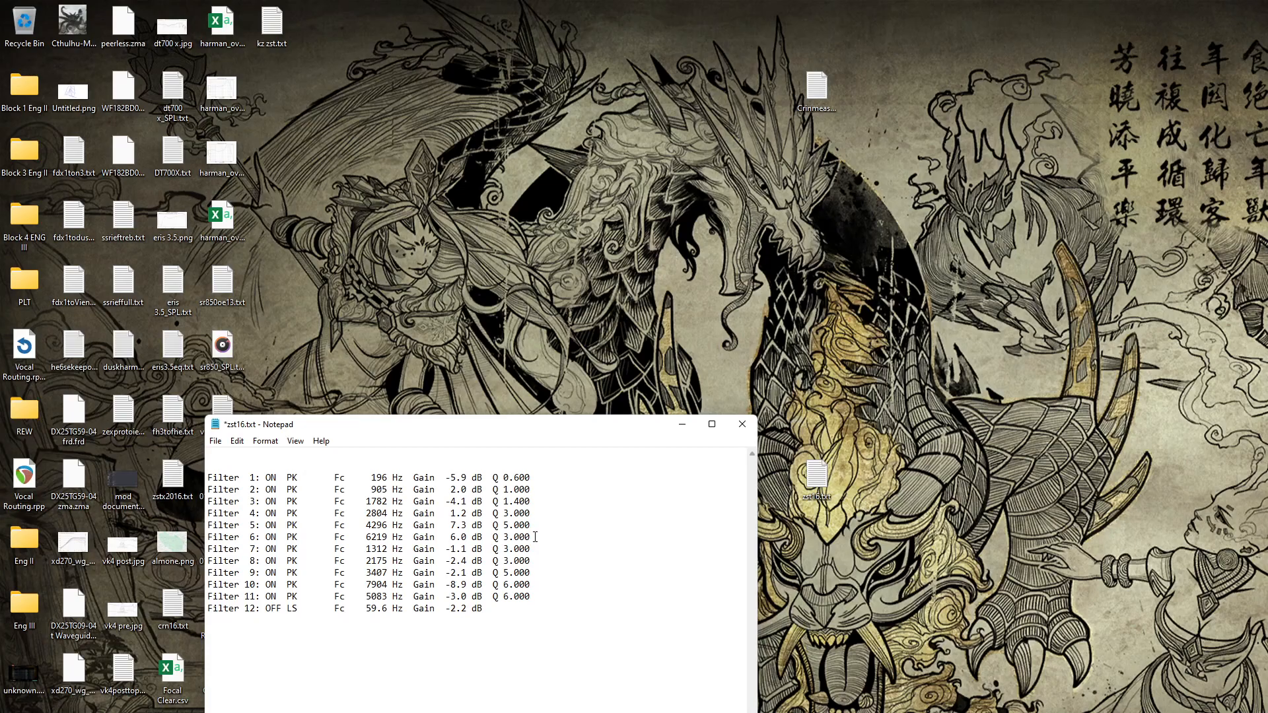
text(Preamp:)
drag(446, 424, 678, 388)
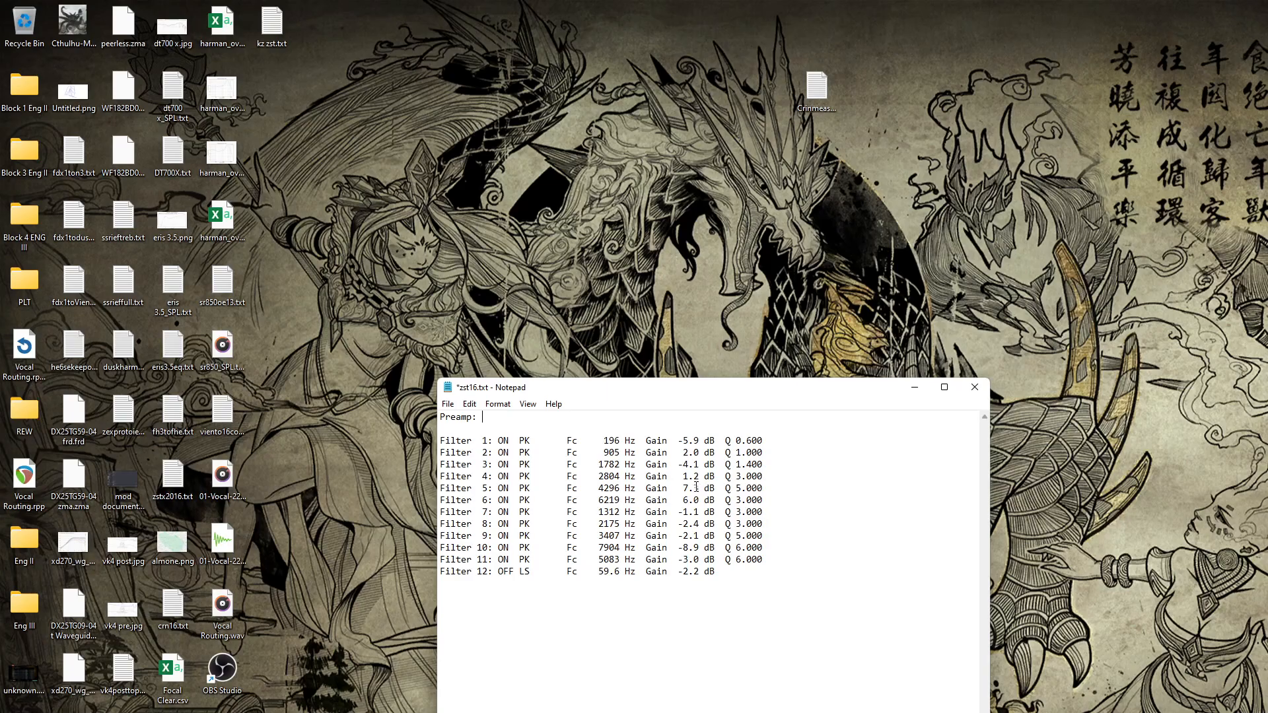
drag(668, 489, 699, 500)
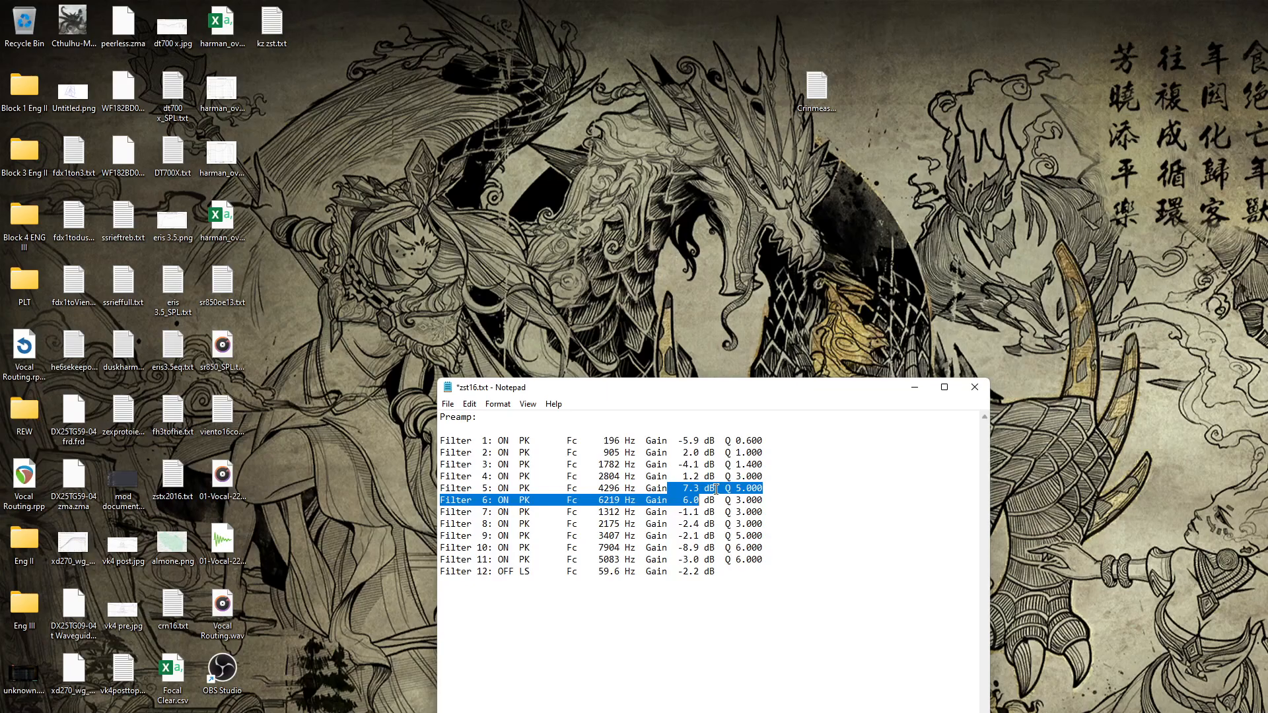
click(522, 419)
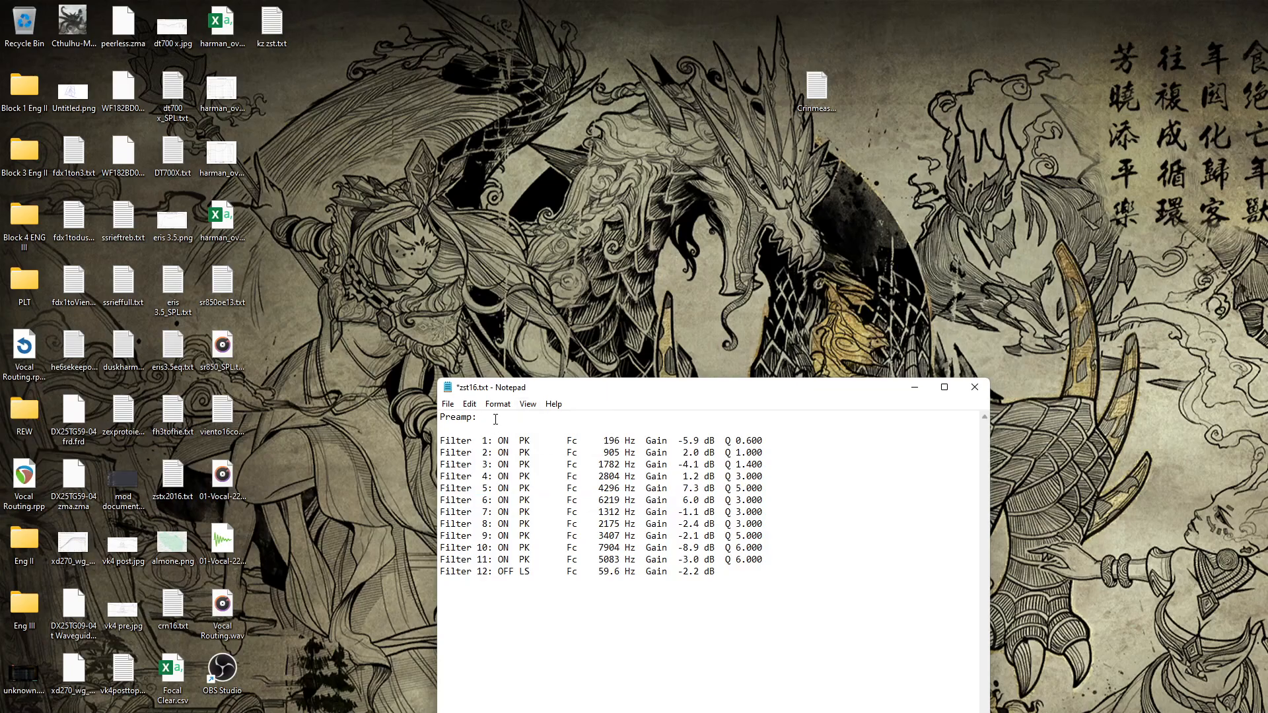
text(-8dB)
Step: Save the edited zst16.txt, select all of its text and close Notepad
key(ctrl+s)
key(ctrl+a)
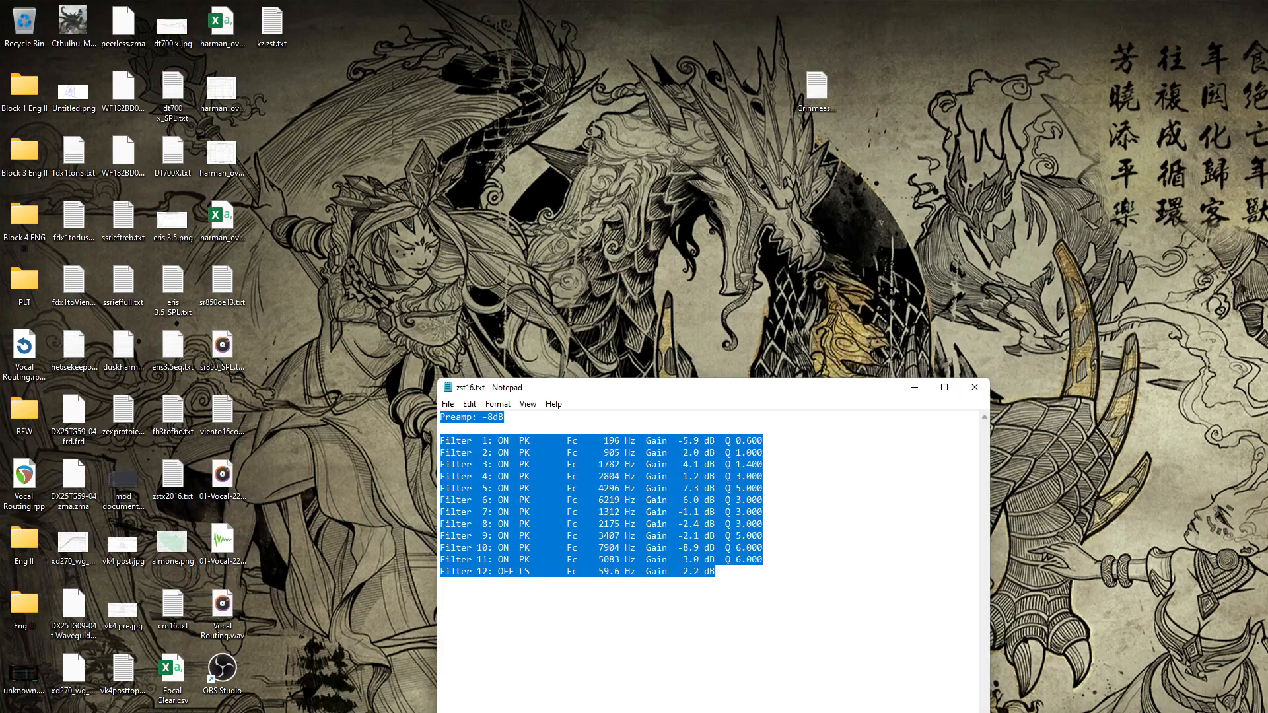
click(982, 390)
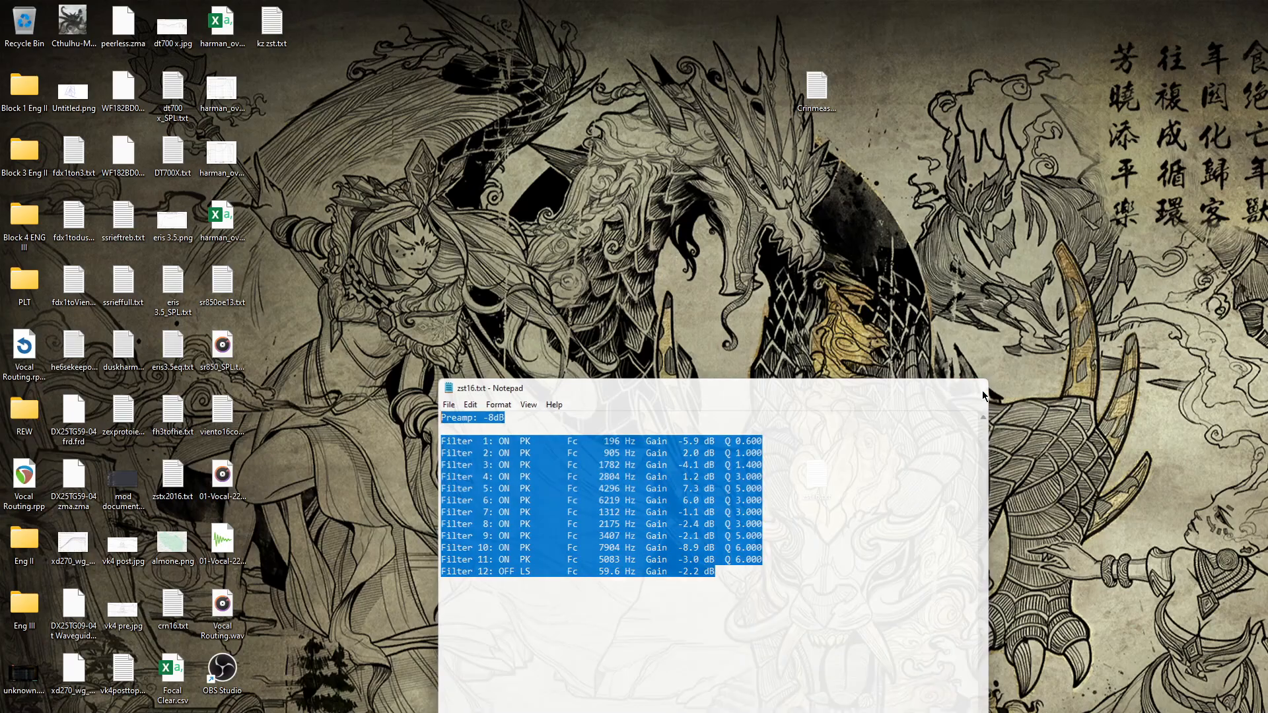